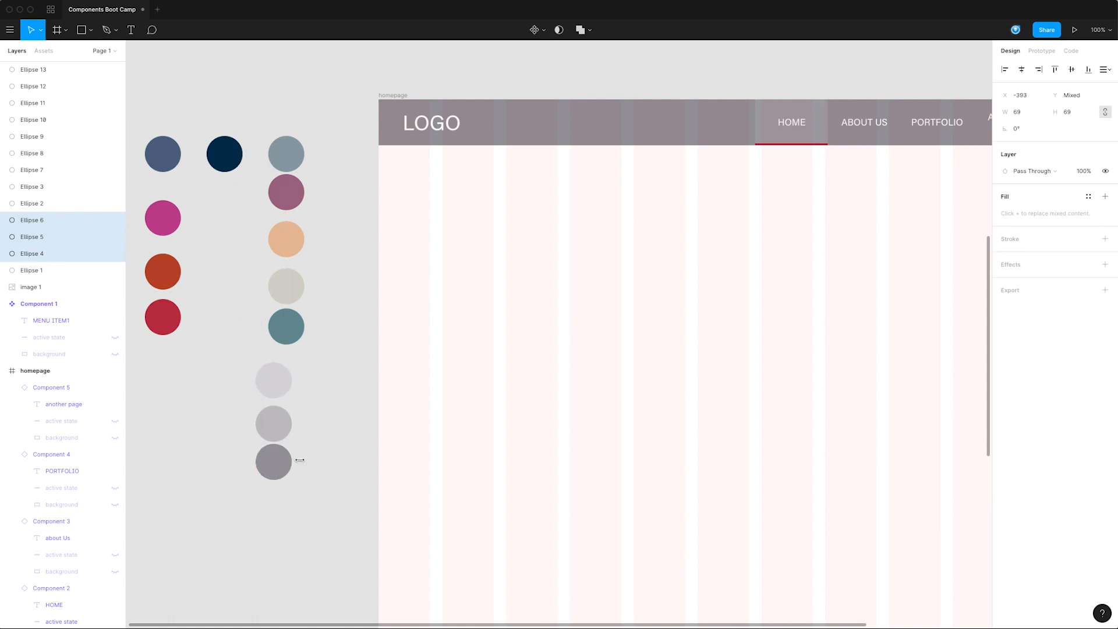
# - Draw two stacked rectangles below the header, one about 177 × 32 and a larger one about 342 × 55 beneath it on the column grid
pyautogui.scroll(5, 529, 294)
pyautogui.moveTo(661, 275); pyautogui.dragTo(686, 499)
pyautogui.scroll(-10, 519, 357)
pyautogui.hscroll(1, 507, 193)
pyautogui.hscroll(4, 492, 178)
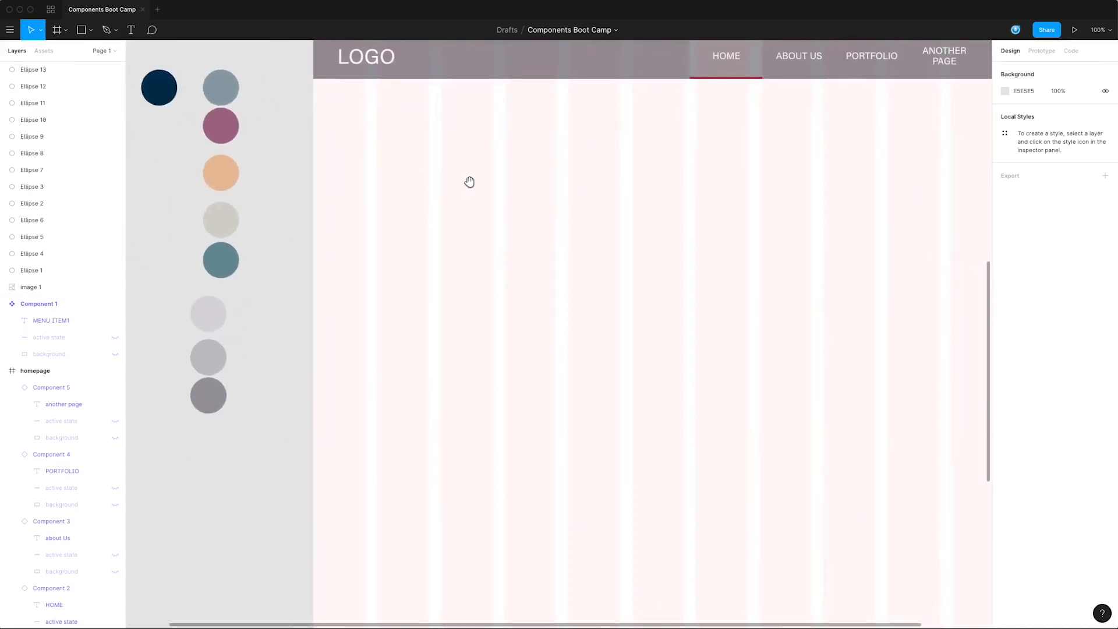
pyautogui.scroll(2, 467, 182)
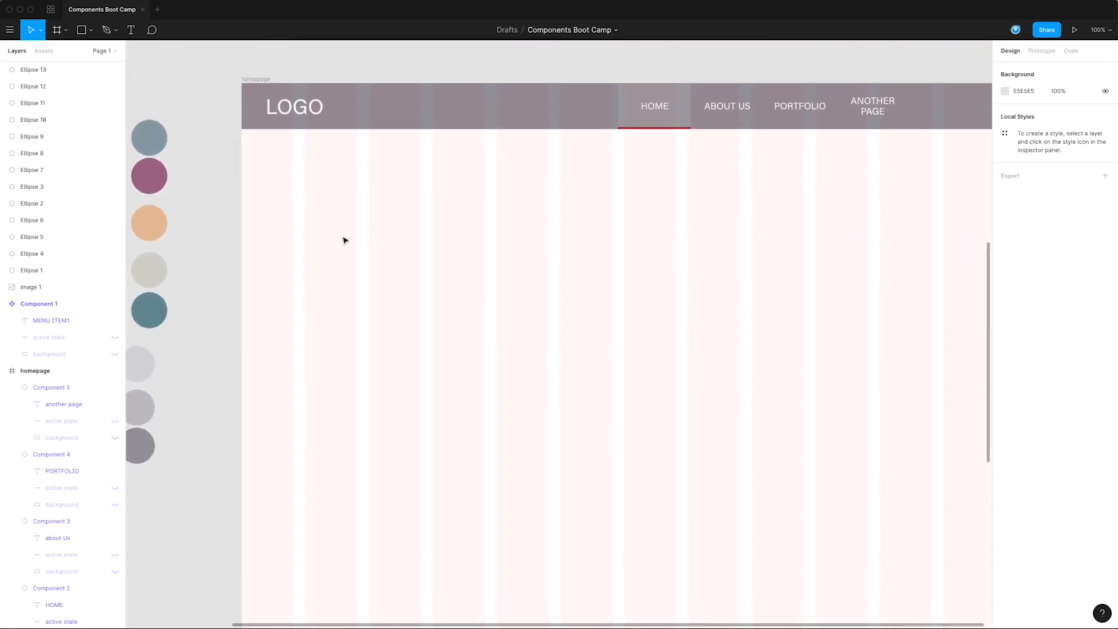
pyautogui.click(81, 30)
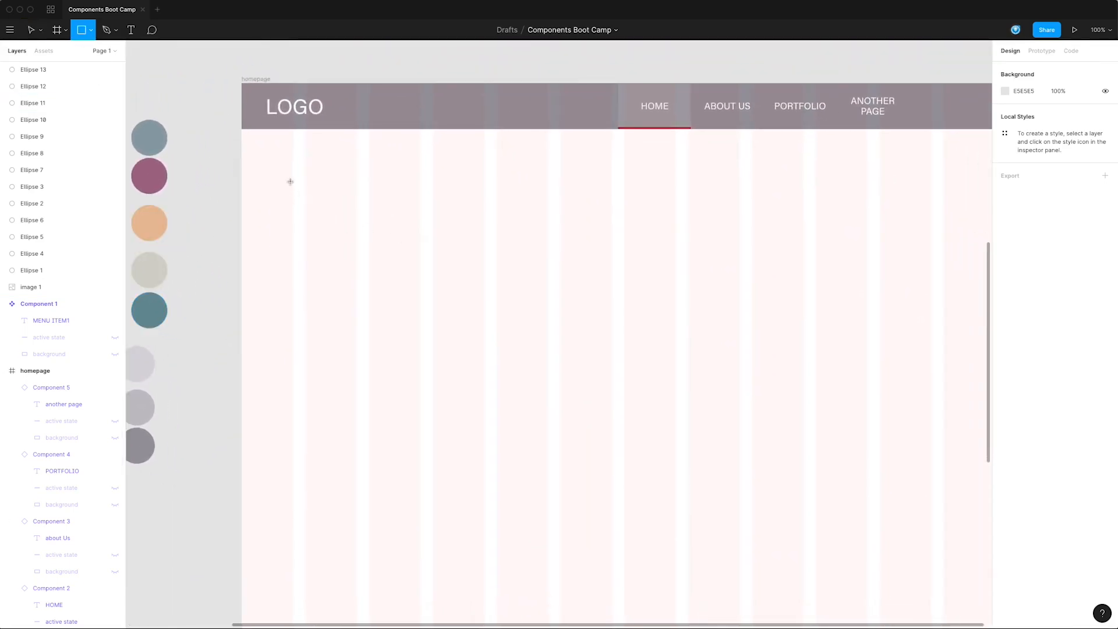
pyautogui.moveTo(293, 183); pyautogui.dragTo(483, 226)
pyautogui.moveTo(291, 212); pyautogui.dragTo(305, 211)
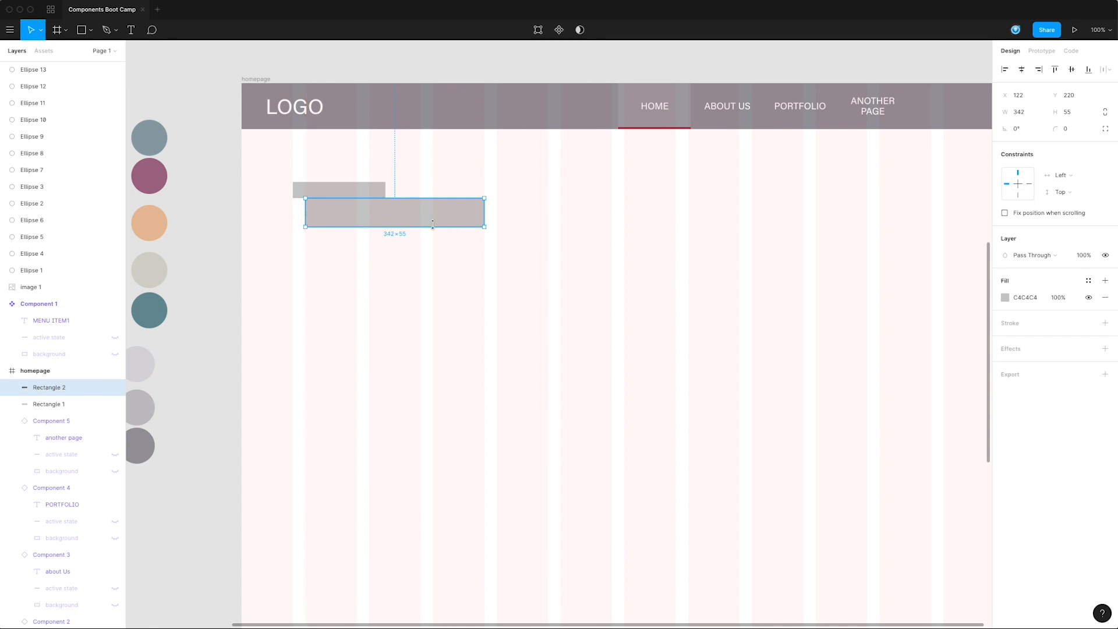
# - Set the height of the lower rectangle to 64
pyautogui.click(1067, 111)
pyautogui.write('64')
pyautogui.press('Return')
pyautogui.click(472, 254)
pyautogui.click(420, 221)
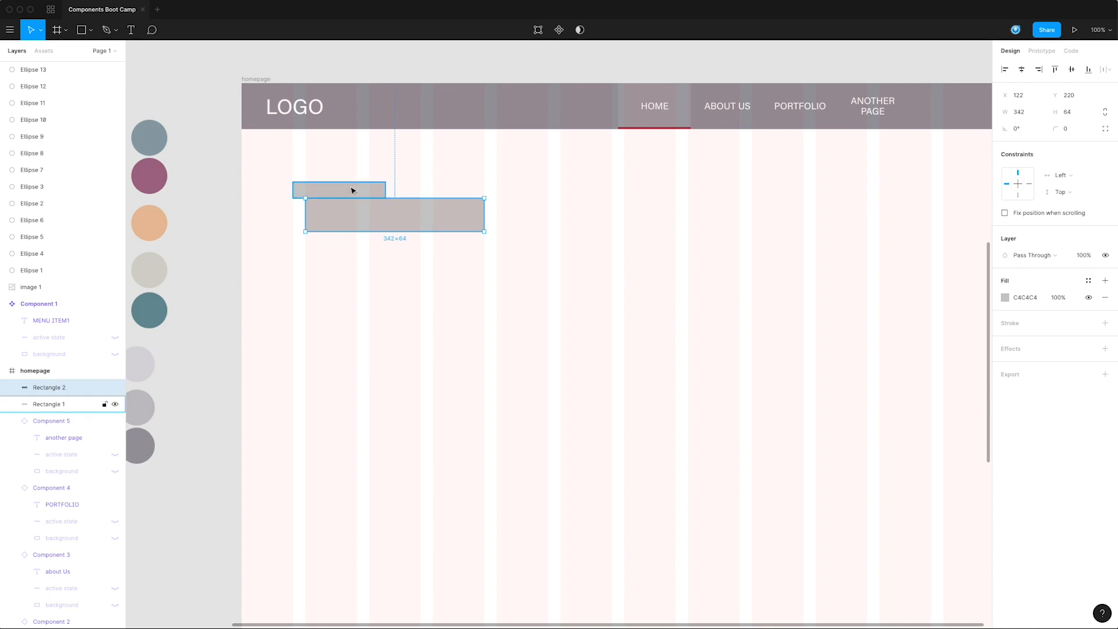
# - Align the upper rectangle with the lower one's edge at X 122 and widen it to the same 342 width
pyautogui.moveTo(351, 187); pyautogui.dragTo(372, 200)
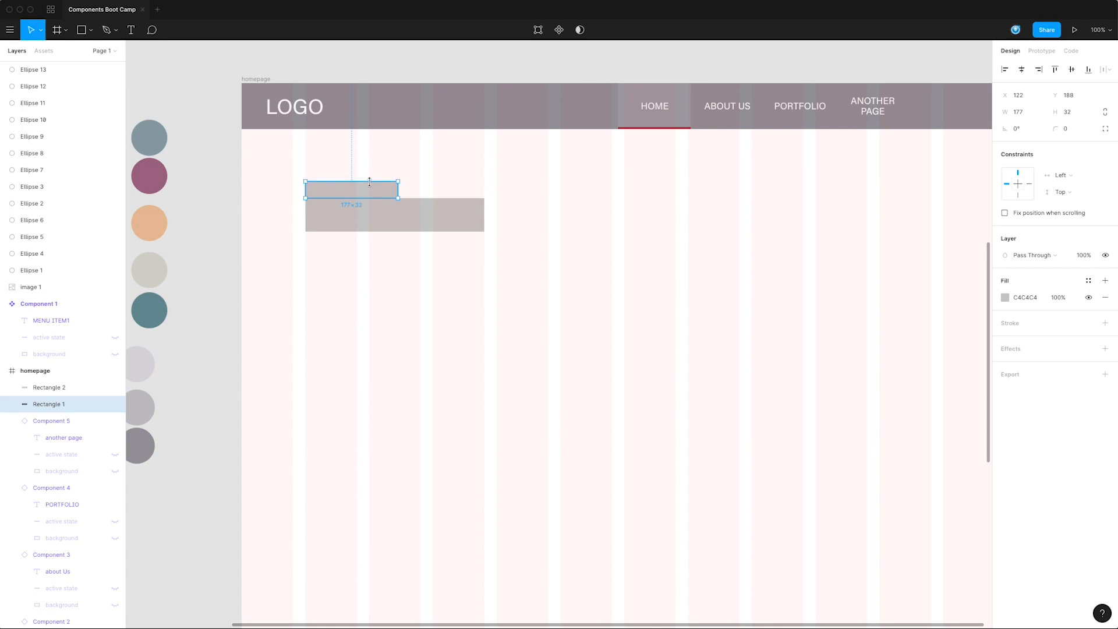
pyautogui.click(414, 186)
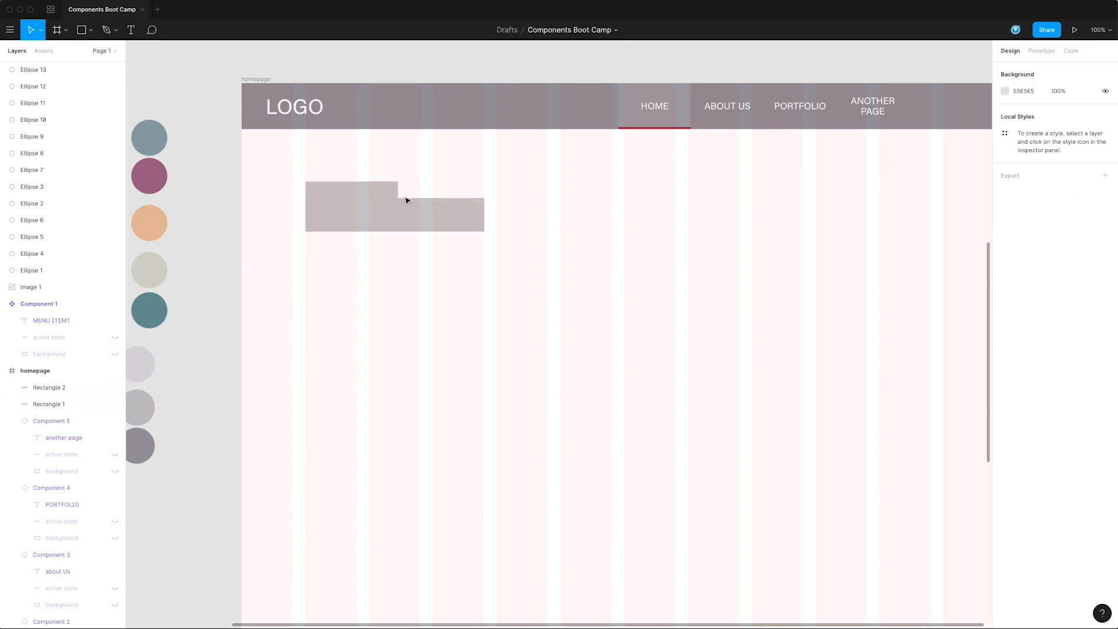
pyautogui.click(374, 196)
pyautogui.moveTo(398, 190); pyautogui.dragTo(485, 190)
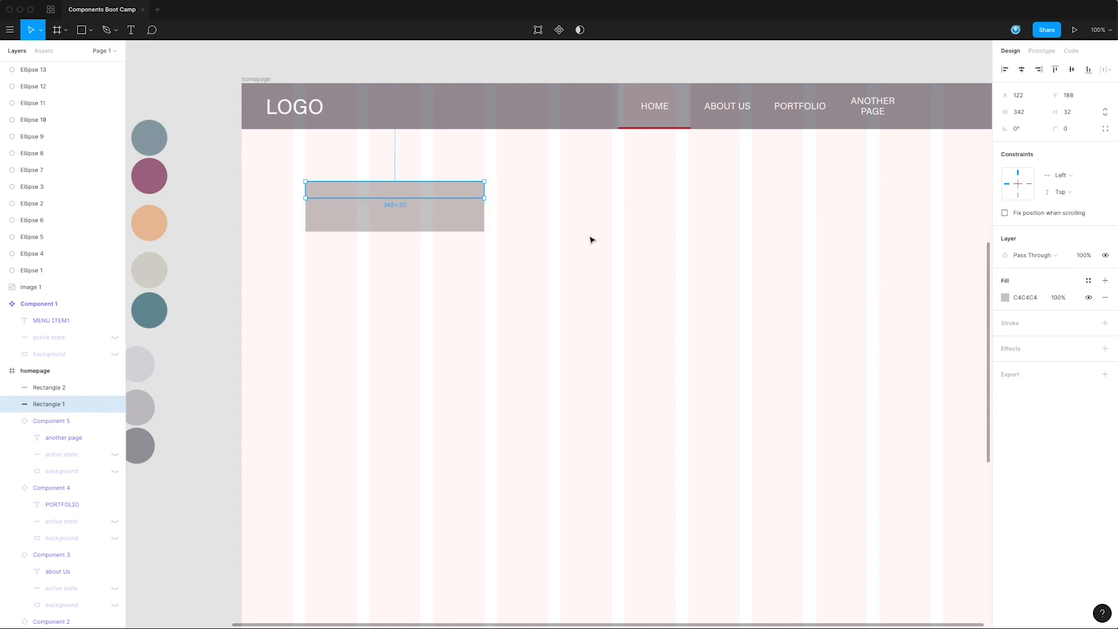
# - Change the upper rectangle's fill to a solid dark red
pyautogui.click(1005, 298)
pyautogui.click(944, 375)
pyautogui.click(454, 282)
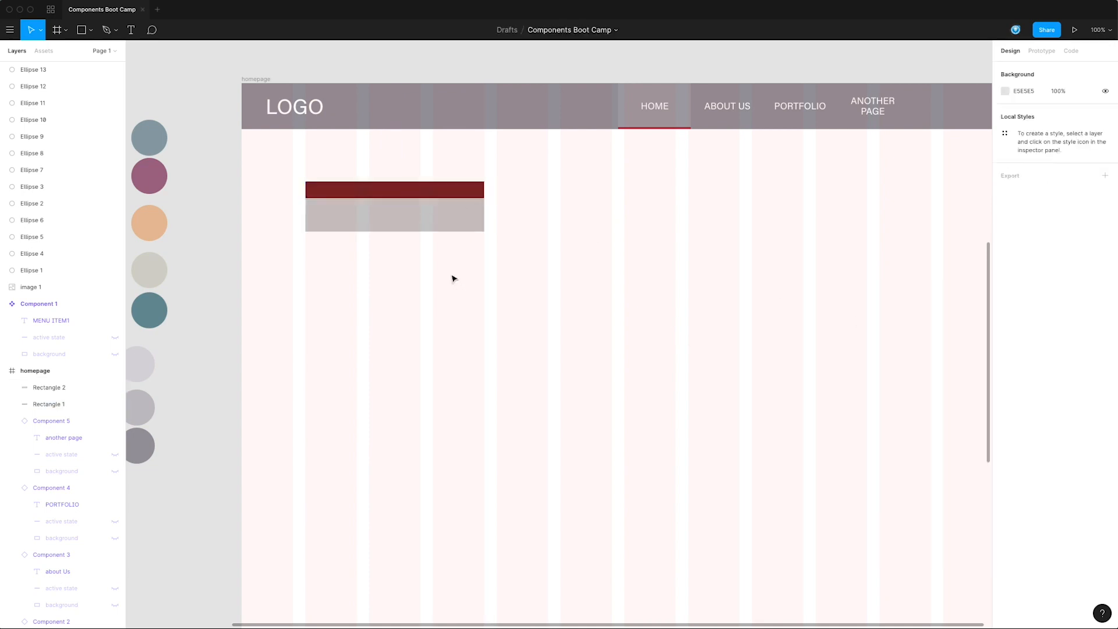
# - Change the lower rectangle's fill to a bright magenta
pyautogui.click(422, 223)
pyautogui.click(1005, 299)
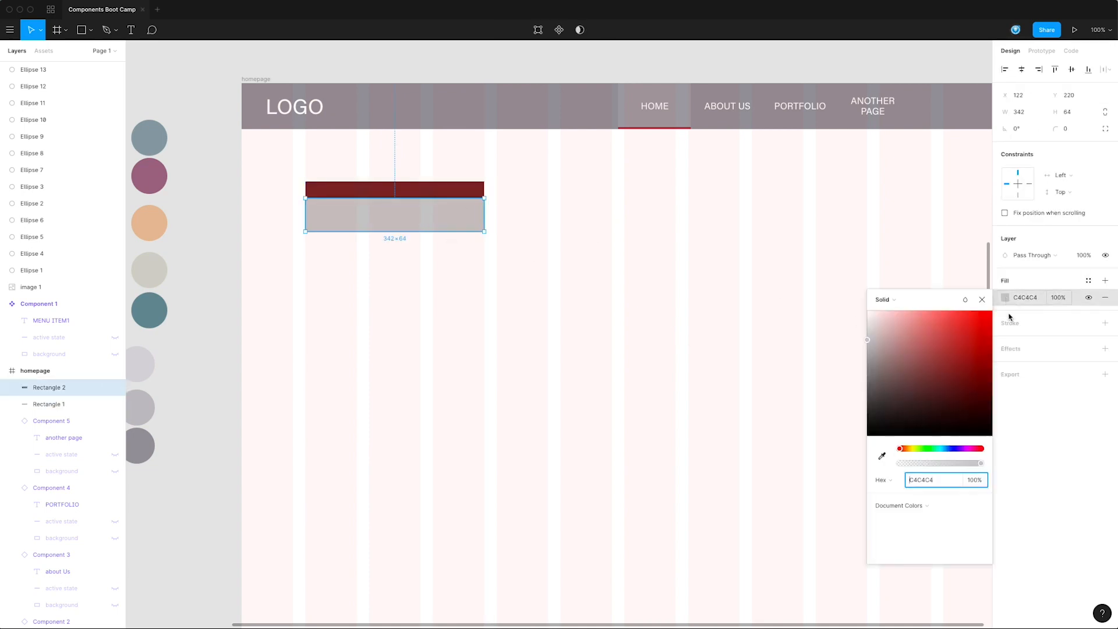
pyautogui.click(970, 449)
pyautogui.moveTo(955, 402); pyautogui.dragTo(988, 311)
pyautogui.click(534, 277)
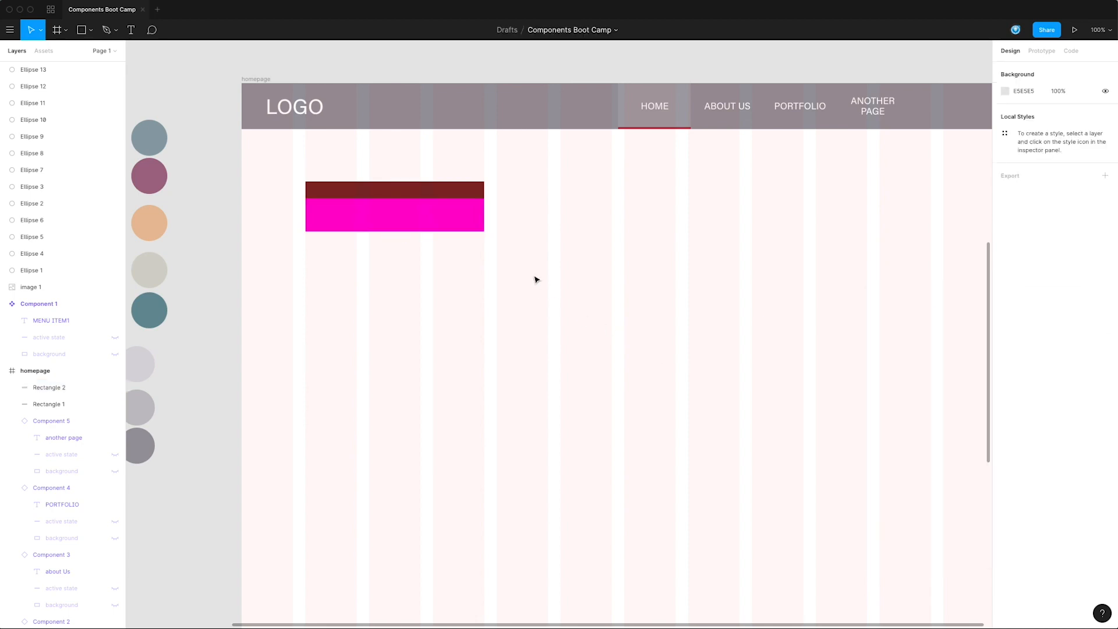
# - Try narrowing both rectangles together to a width of about 236, and undo the resize
pyautogui.moveTo(534, 277); pyautogui.dragTo(603, 280)
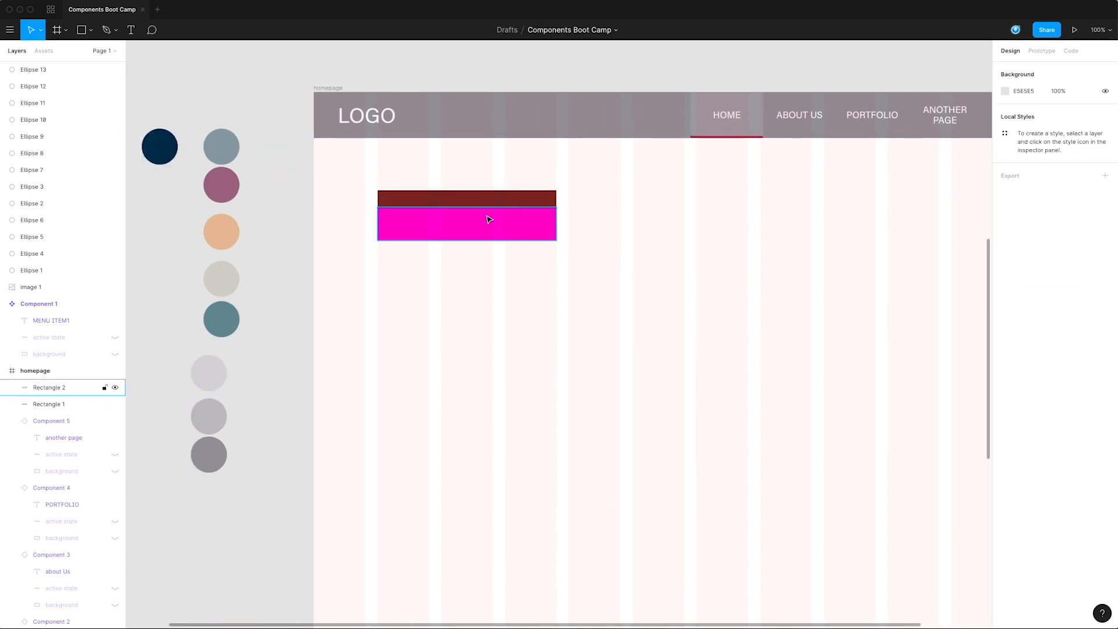
pyautogui.hscroll(1, 521, 182)
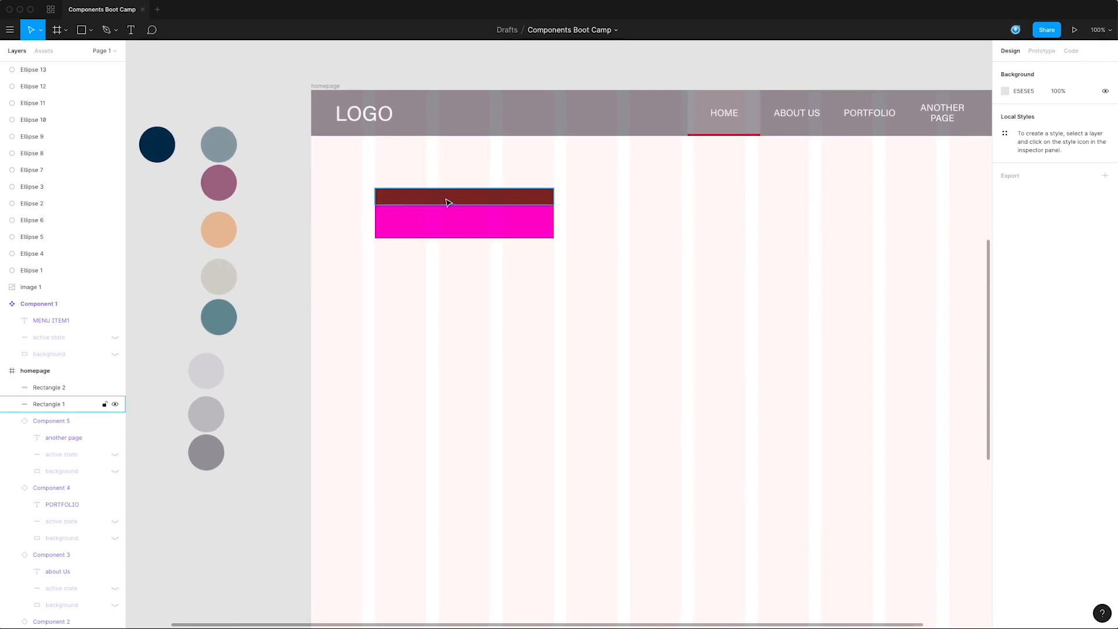
pyautogui.moveTo(527, 278); pyautogui.dragTo(498, 227)
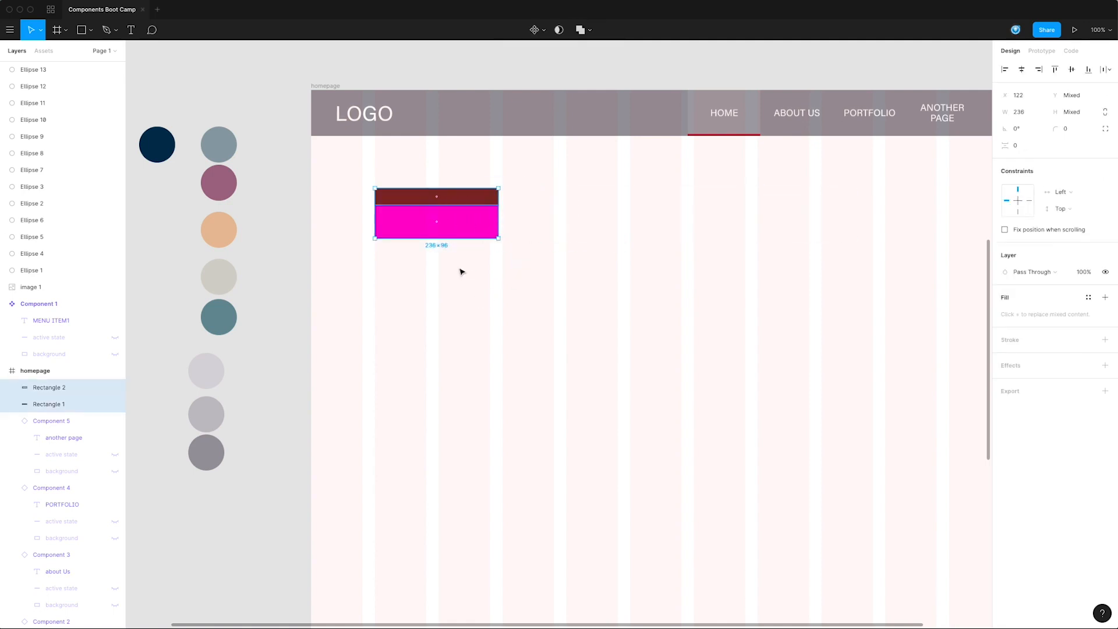
pyautogui.press('super+z')
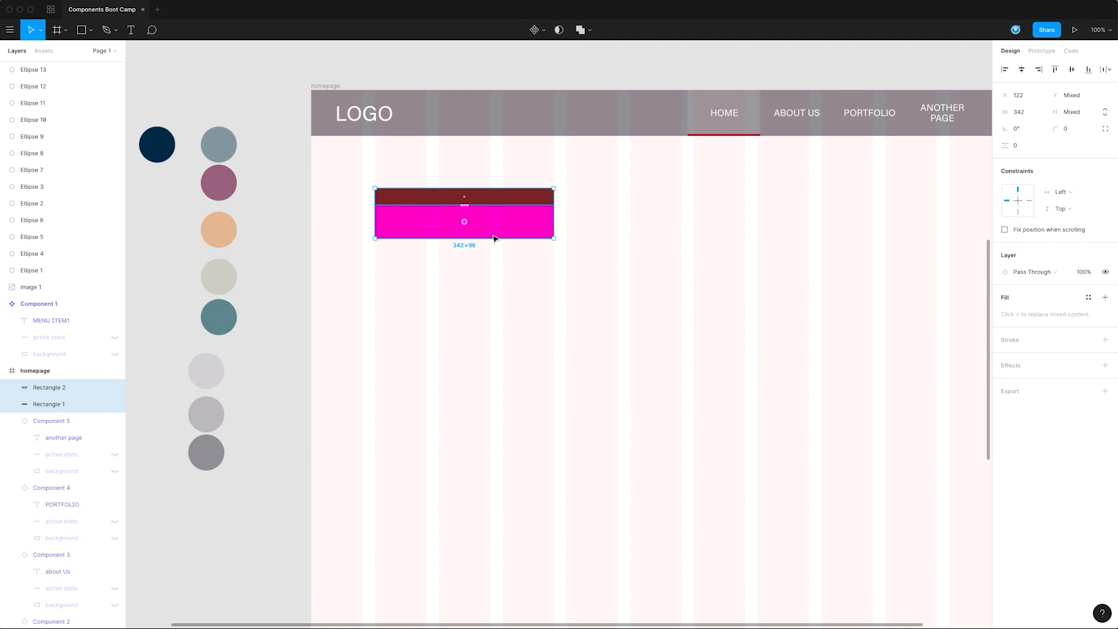
pyautogui.click(469, 260)
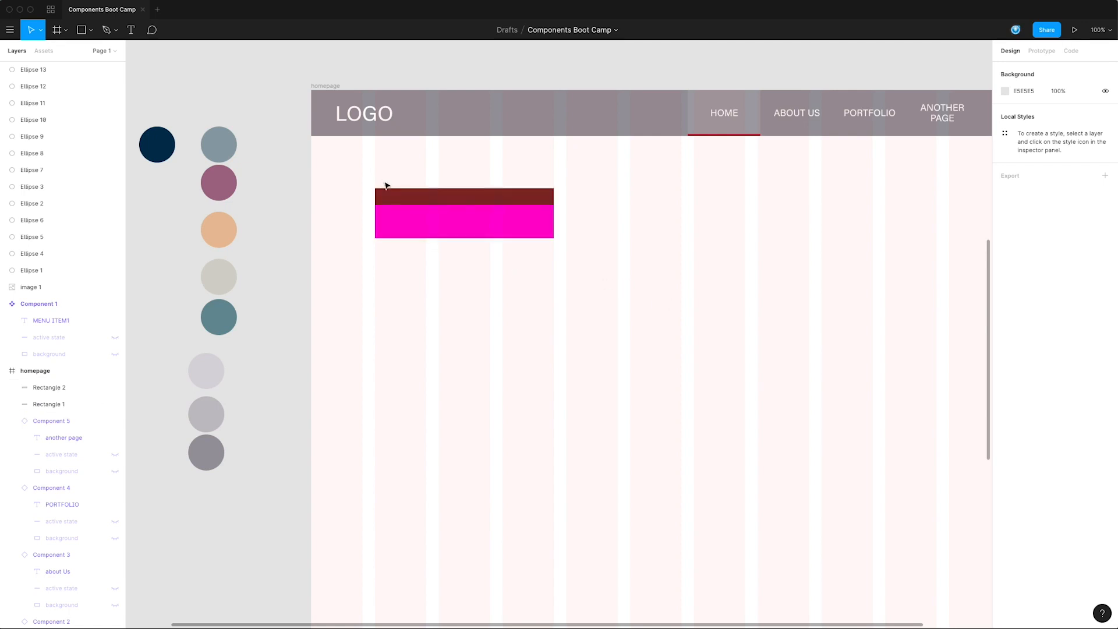
pyautogui.moveTo(382, 182); pyautogui.dragTo(415, 231)
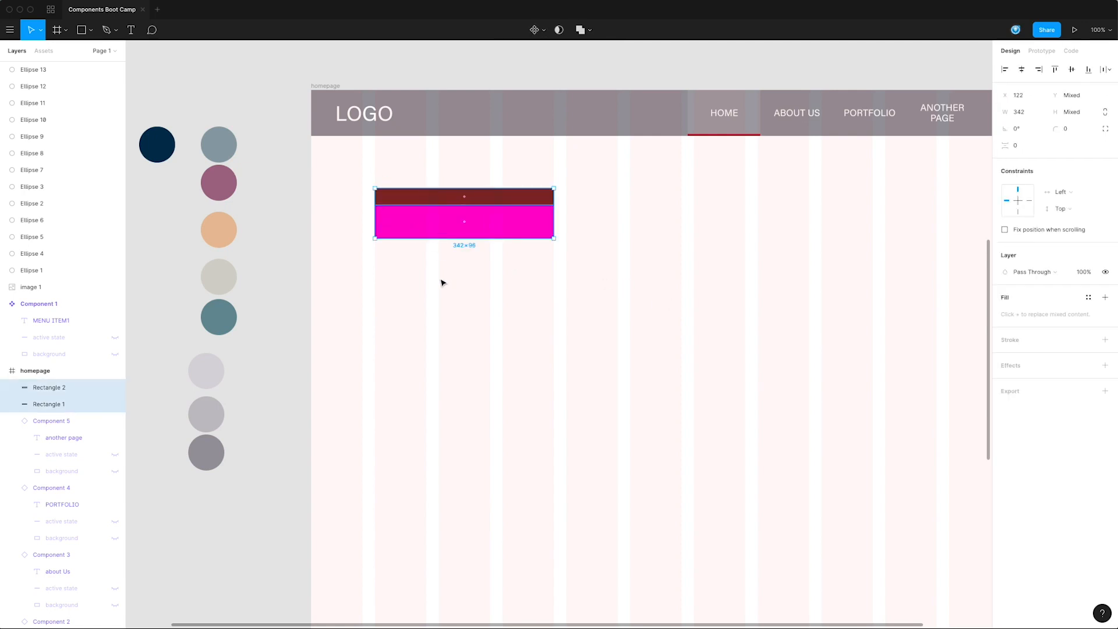
pyautogui.press('alt')
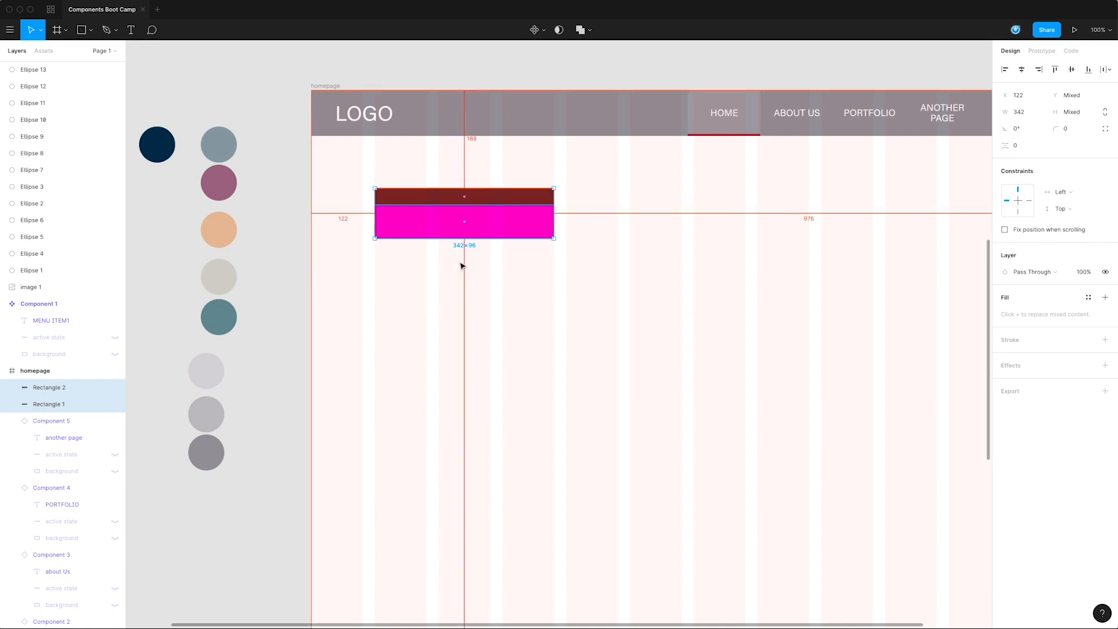
pyautogui.click(462, 266)
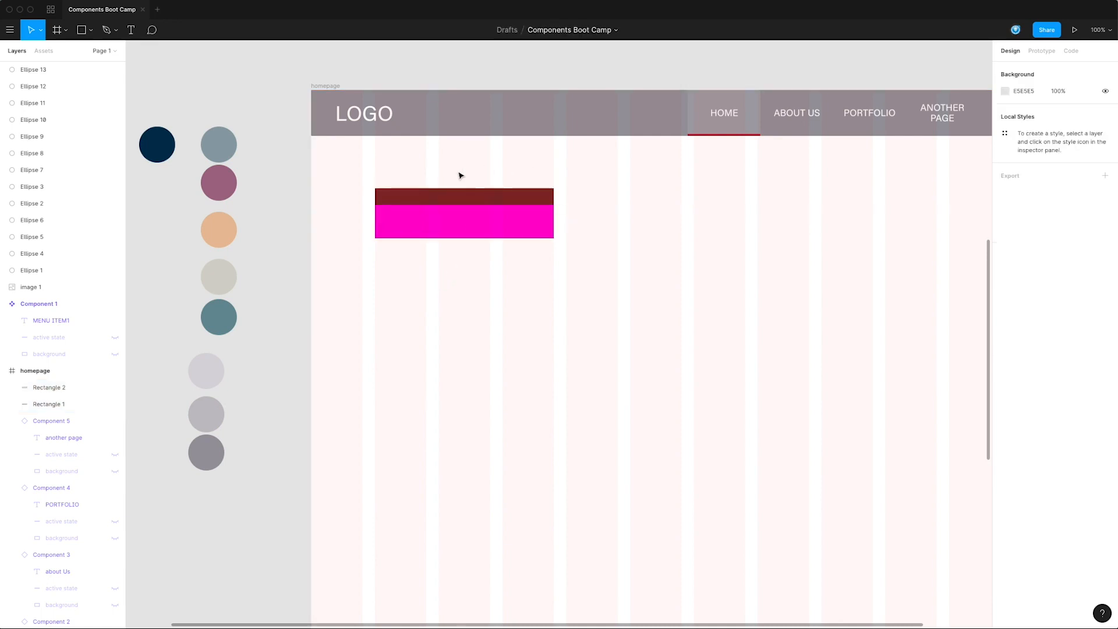
# - Add the text label "*NAME" on the dark red rectangle
pyautogui.click(133, 34)
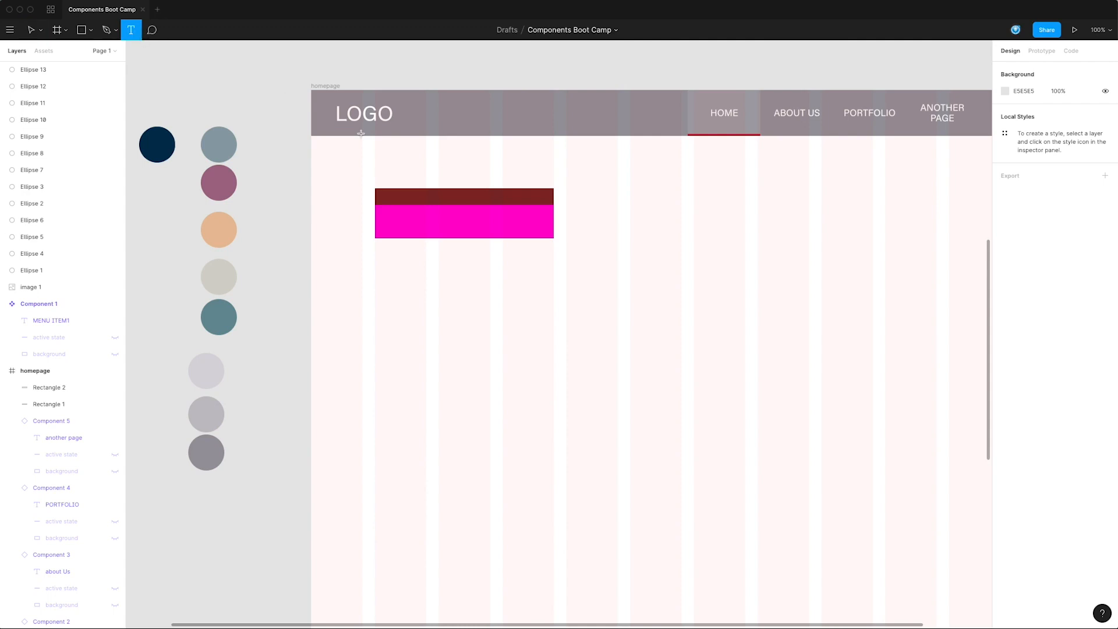
pyautogui.click(402, 201)
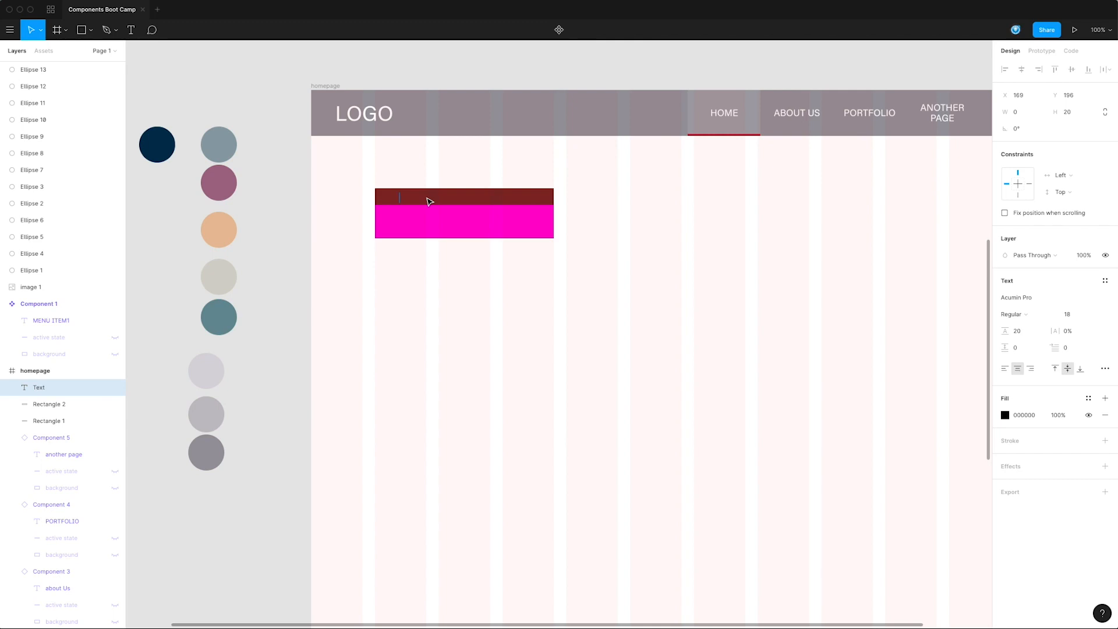
pyautogui.write('*')
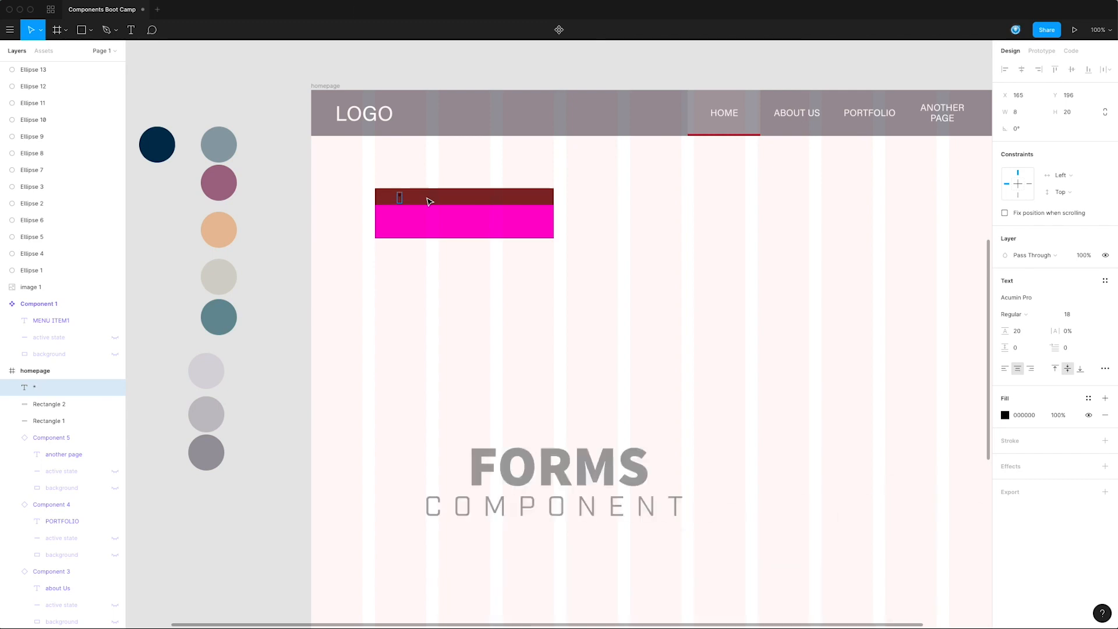
pyautogui.write('NAME')
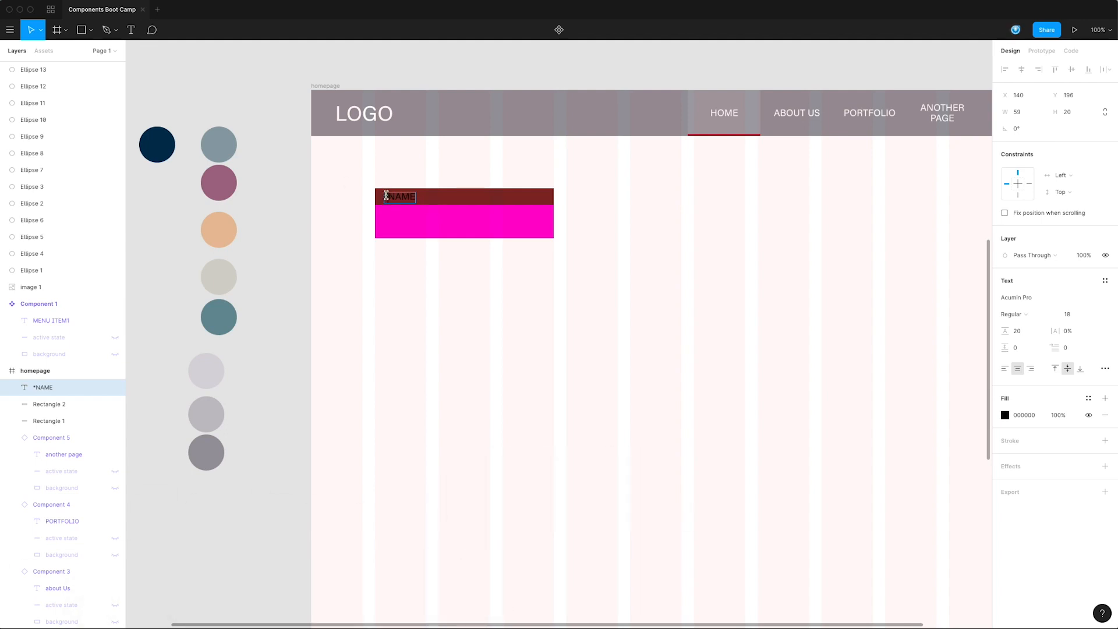
# - Apply the red style from Personal Colors to only the asterisk of the *NAME label
pyautogui.click(1088, 398)
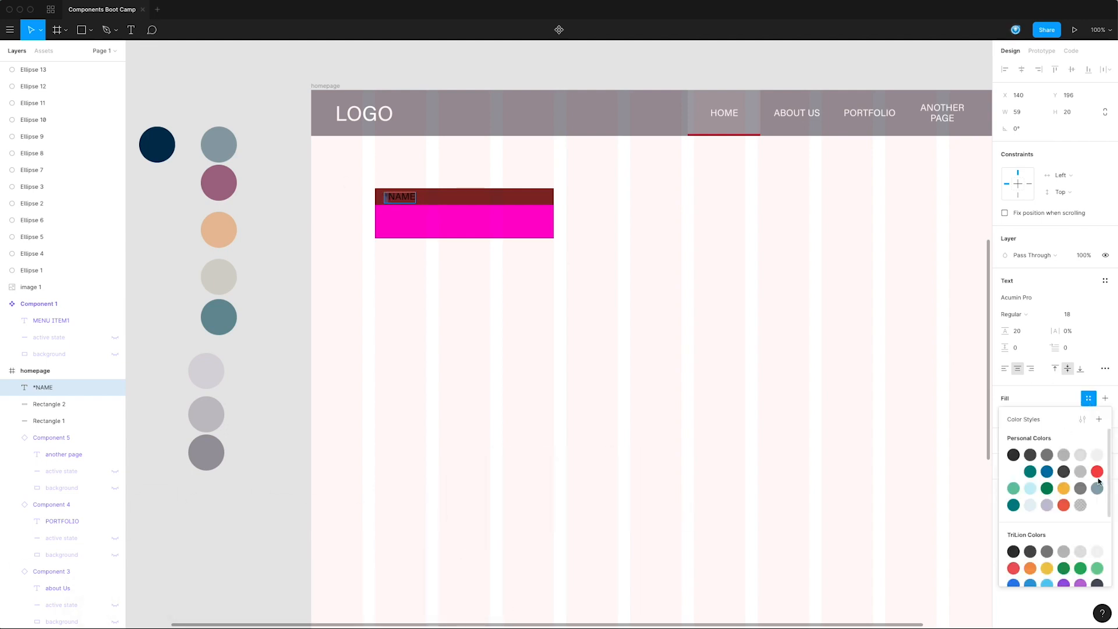
pyautogui.click(1097, 472)
pyautogui.hotkey('ctrl', 'z')
# - Create a color style named "bootcamp navy" from the dark navy circle's fill
pyautogui.moveTo(413, 196); pyautogui.dragTo(389, 197)
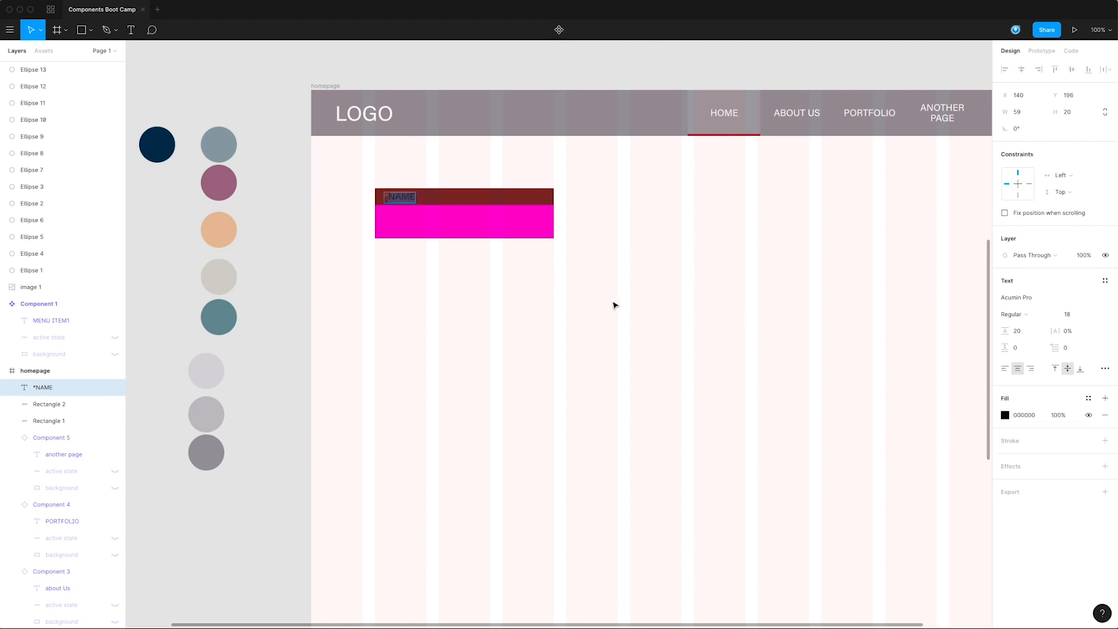
pyautogui.click(170, 153)
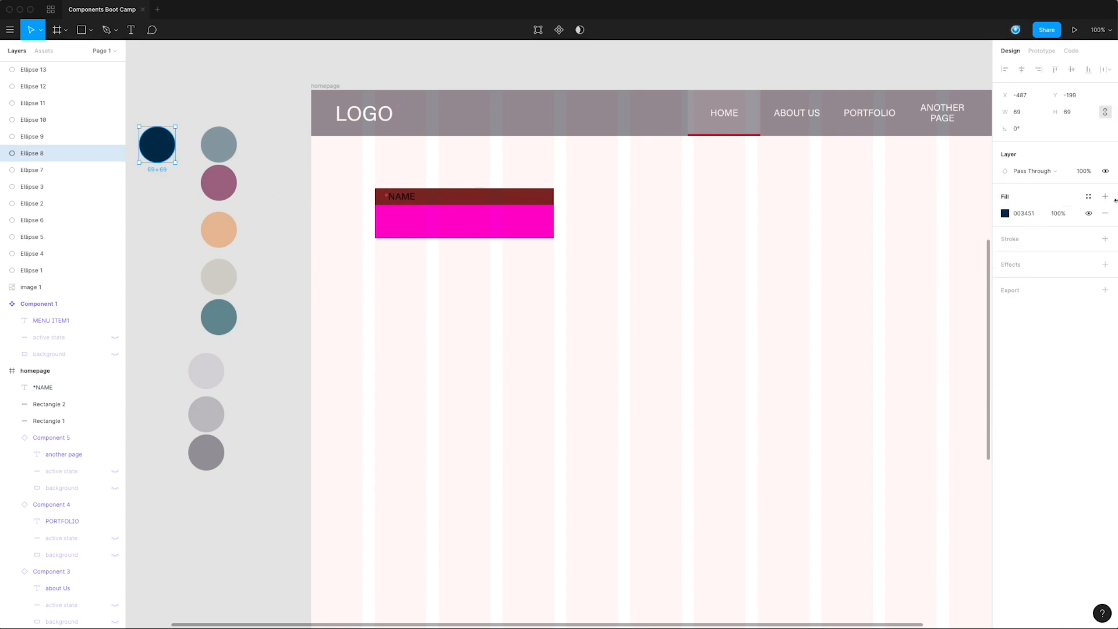
pyautogui.click(1088, 197)
pyautogui.click(1100, 217)
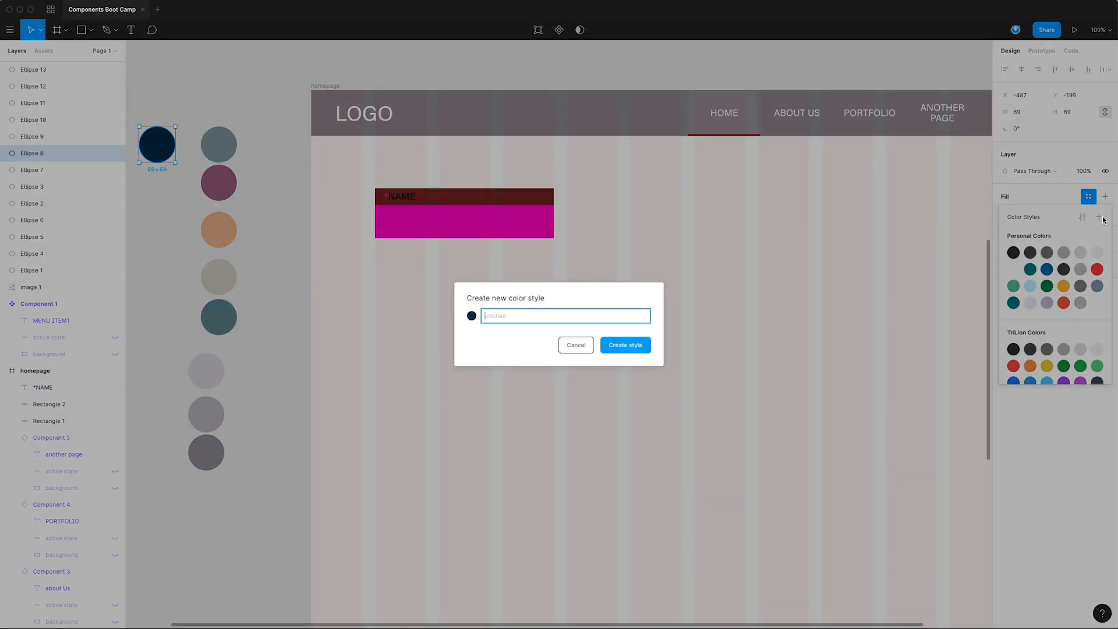
pyautogui.write('bootcamp navy')
pyautogui.press('Return')
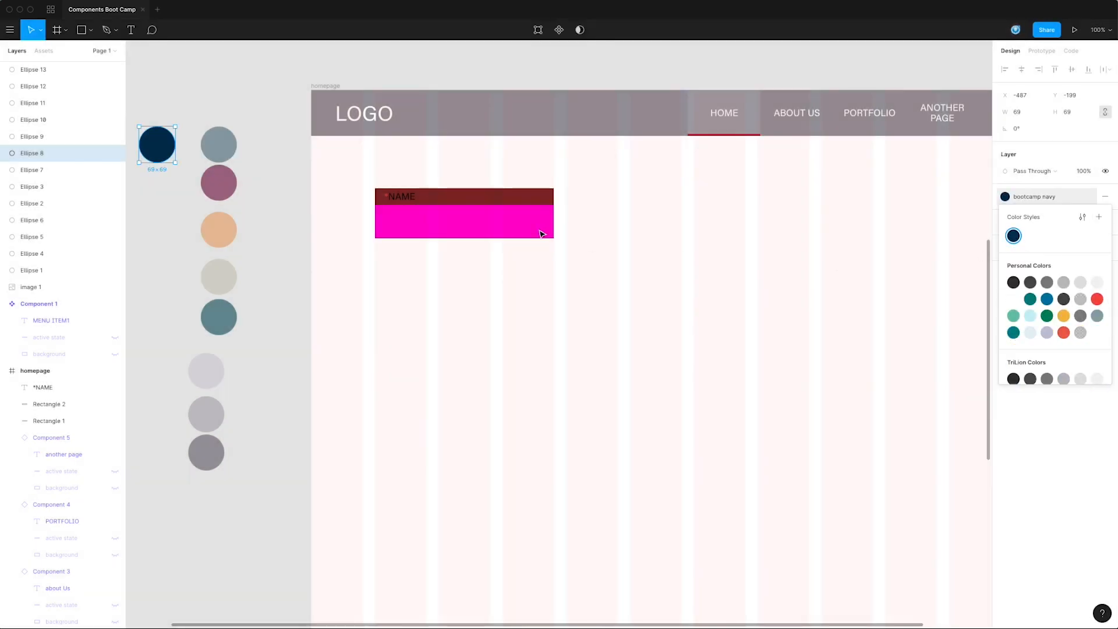
# - Apply the bootcamp navy color style to the word NAME in the label, leaving out the asterisk
pyautogui.click(400, 196)
pyautogui.doubleClick(400, 197)
pyautogui.moveTo(385, 197); pyautogui.dragTo(414, 197)
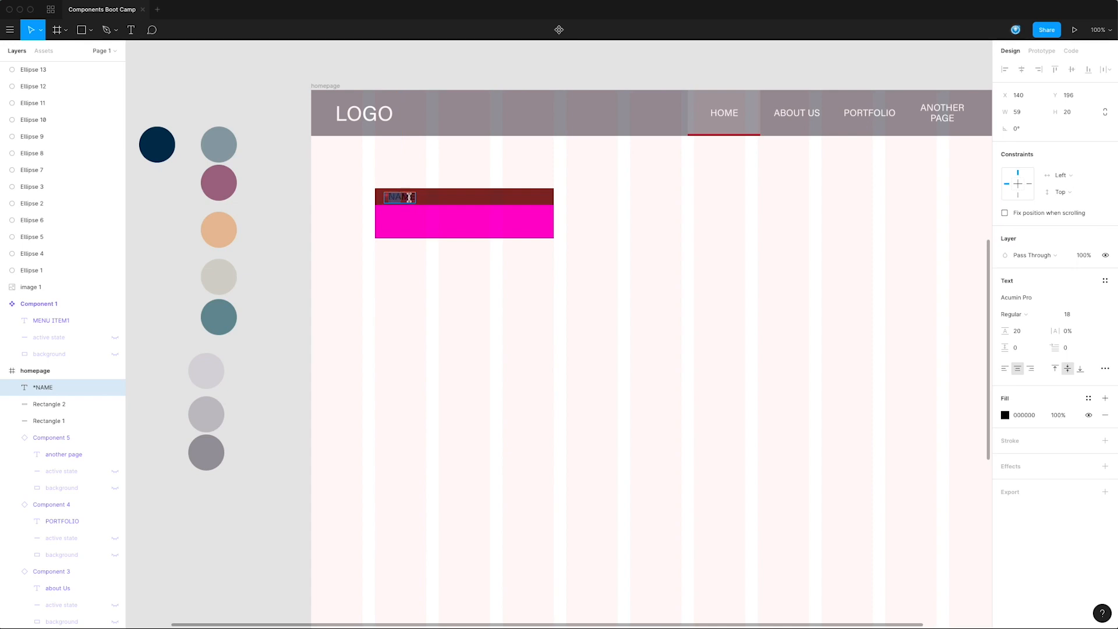
pyautogui.click(1088, 399)
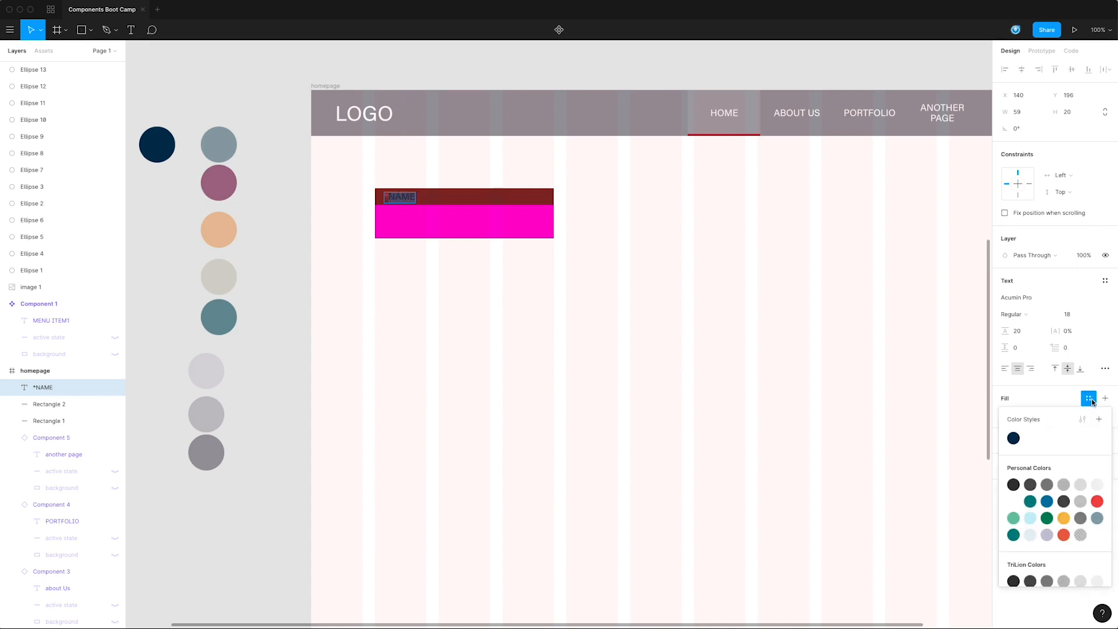
pyautogui.click(1013, 438)
pyautogui.press('Escape')
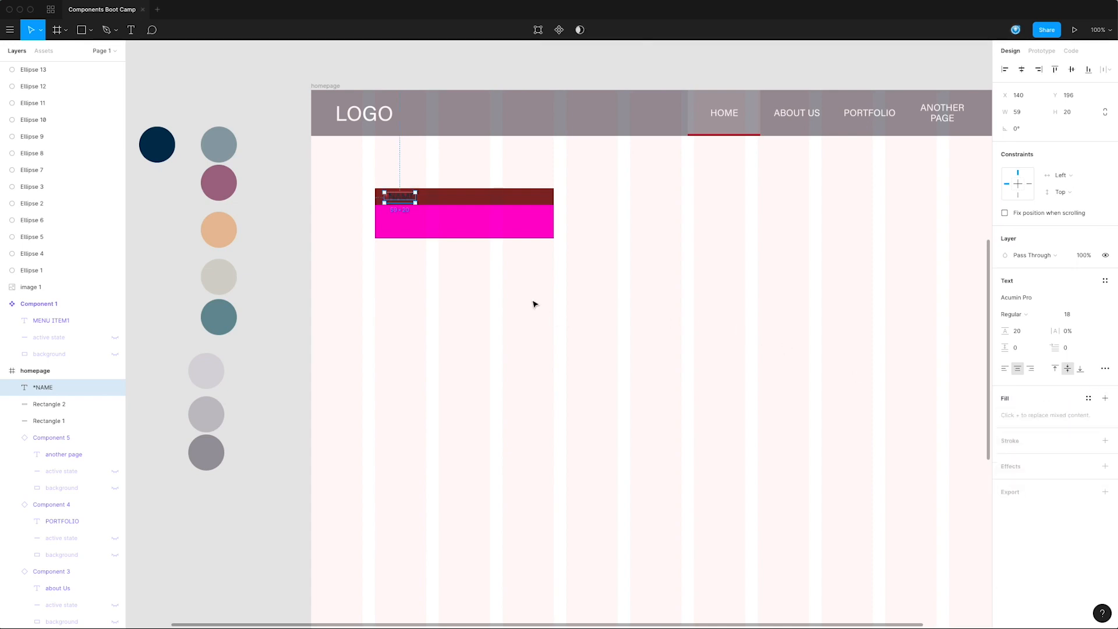
pyautogui.press('Escape')
# - Give the magenta rectangle a corner radius of 3
pyautogui.moveTo(534, 287); pyautogui.dragTo(548, 293)
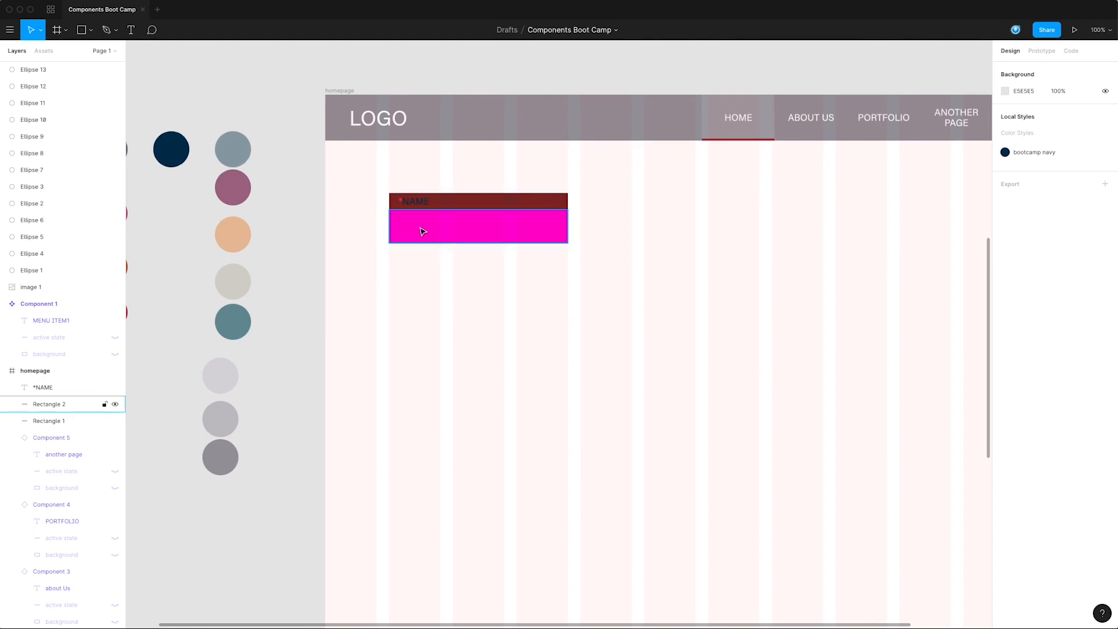
pyautogui.click(475, 234)
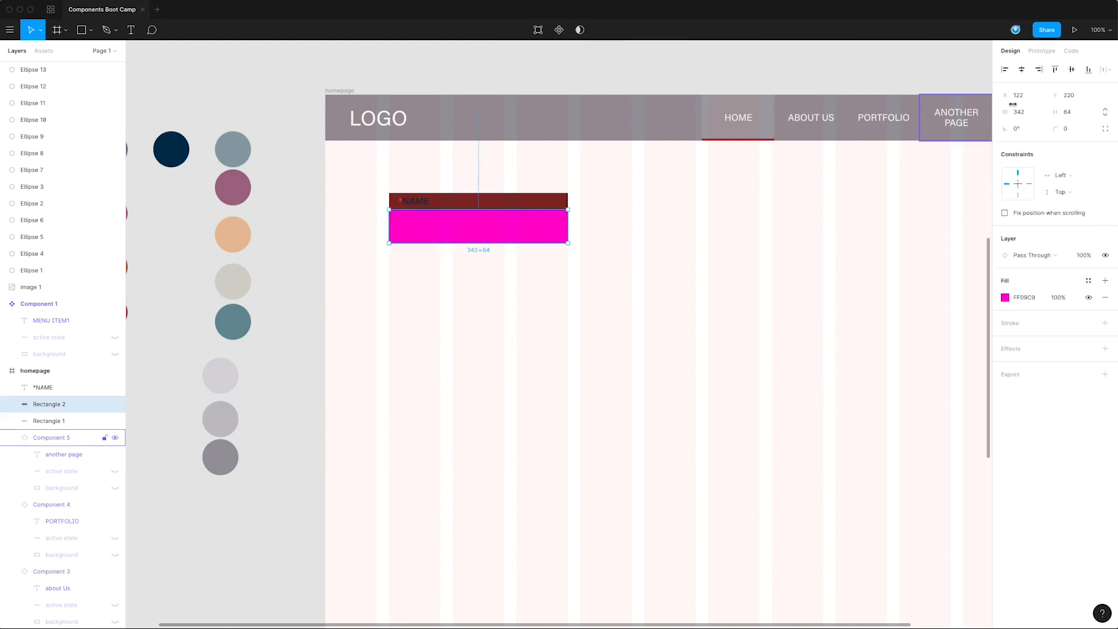
pyautogui.click(1070, 130)
pyautogui.write('3')
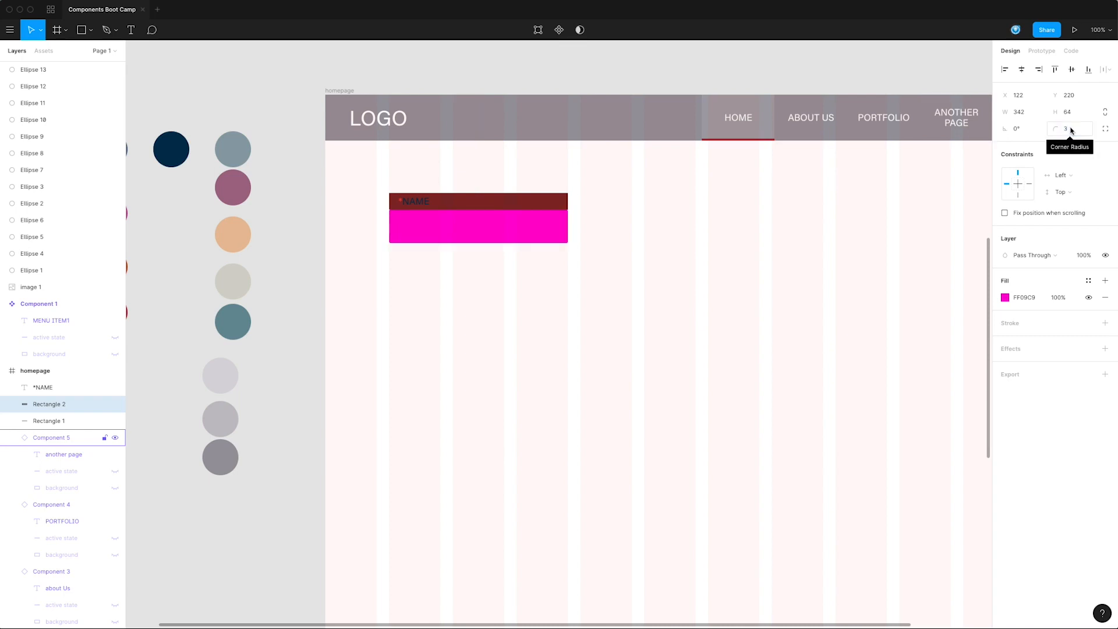
pyautogui.press('Return')
pyautogui.click(559, 264)
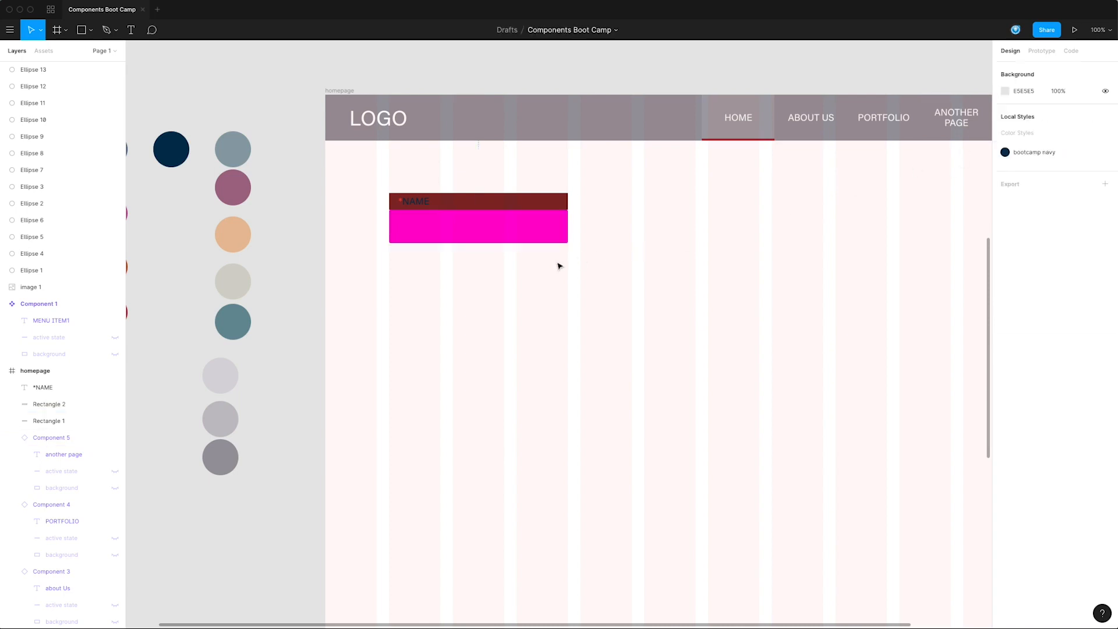
pyautogui.click(496, 228)
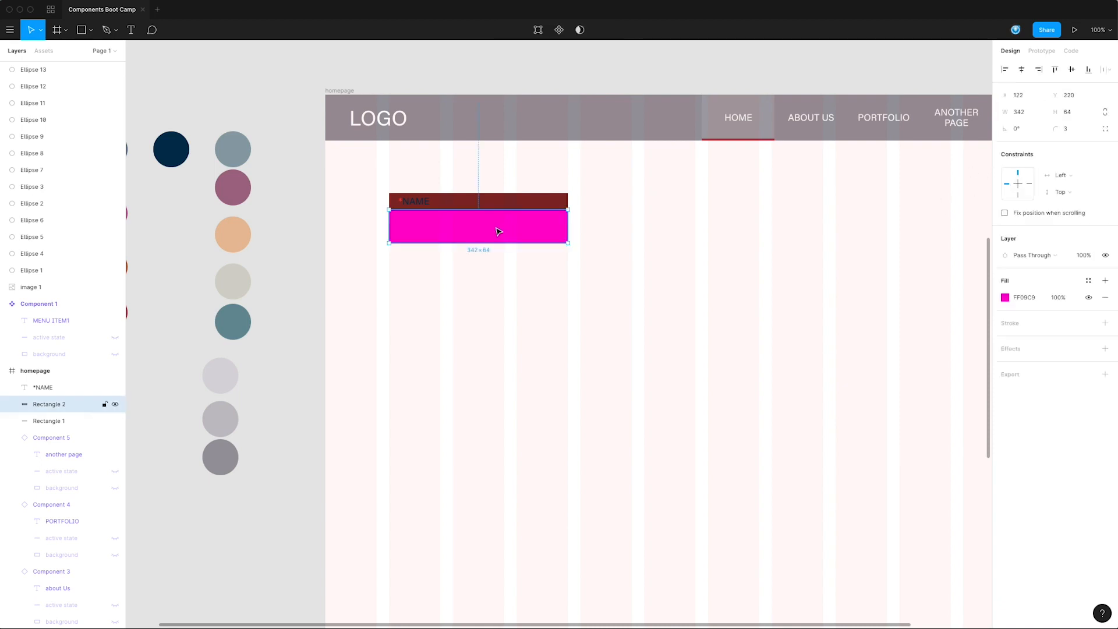
pyautogui.click(494, 297)
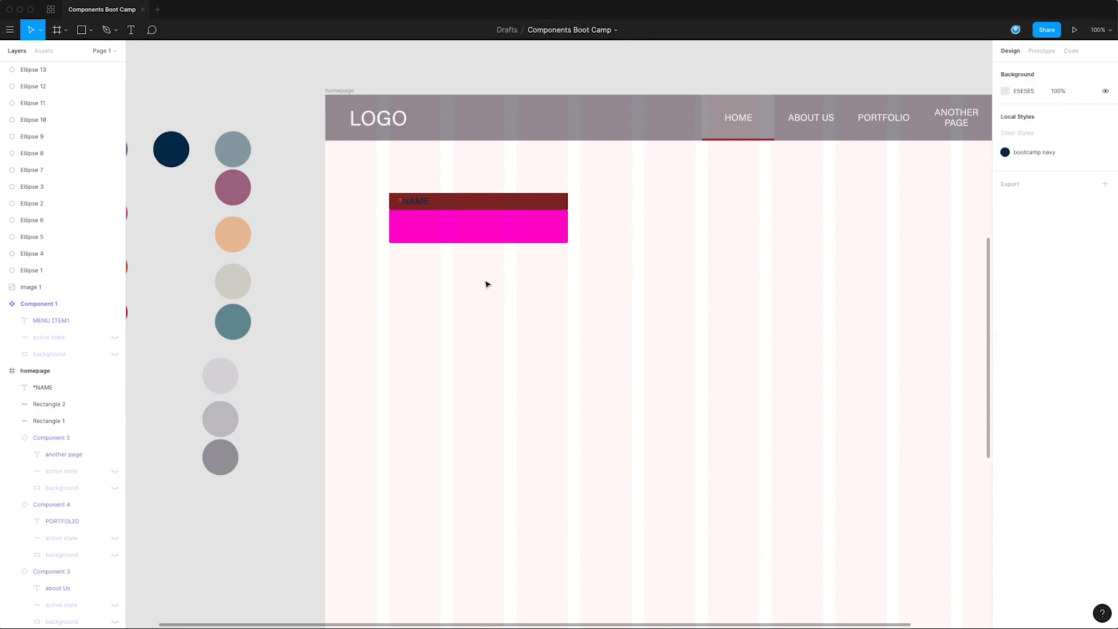
pyautogui.click(485, 240)
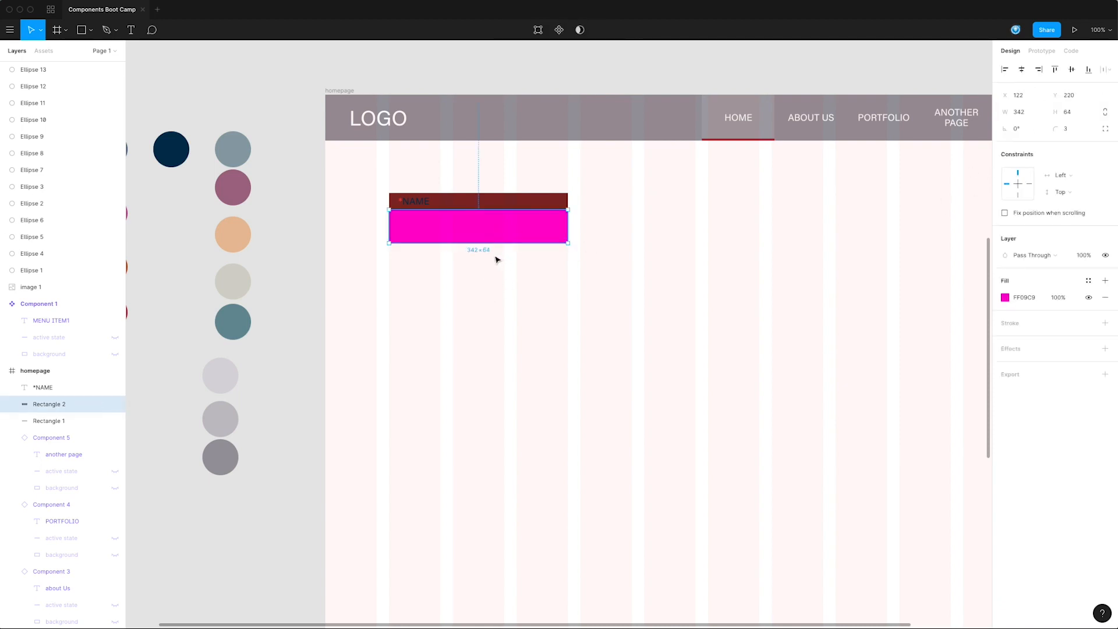
# - Turn the *NAME label and its dark red rectangle into a component named "form / header"
pyautogui.moveTo(382, 182); pyautogui.dragTo(438, 207)
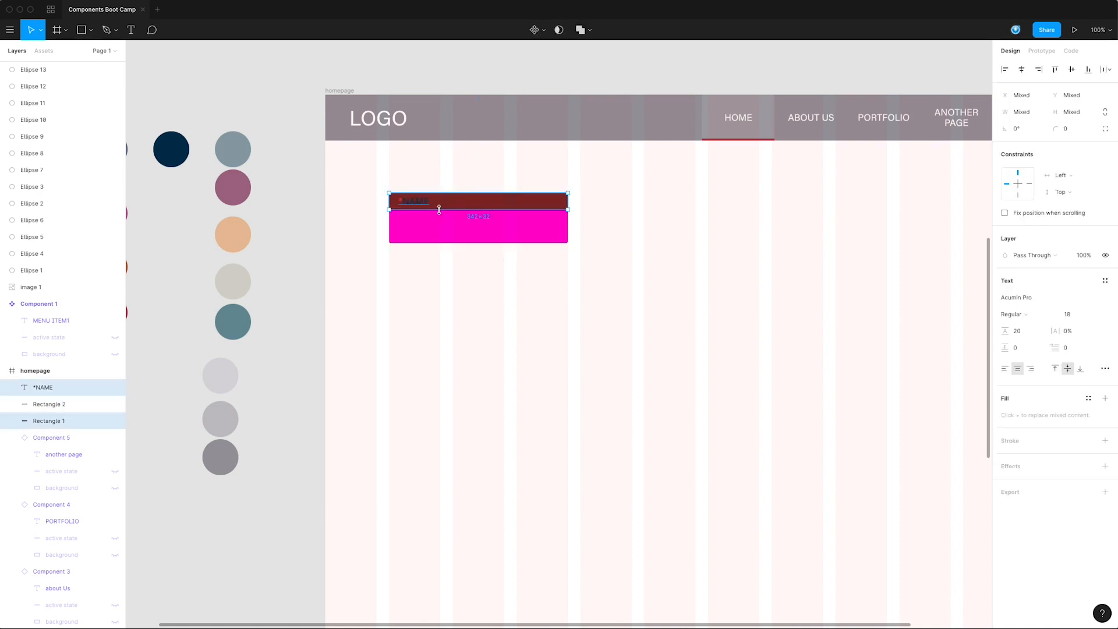
pyautogui.press('super+alt+k')
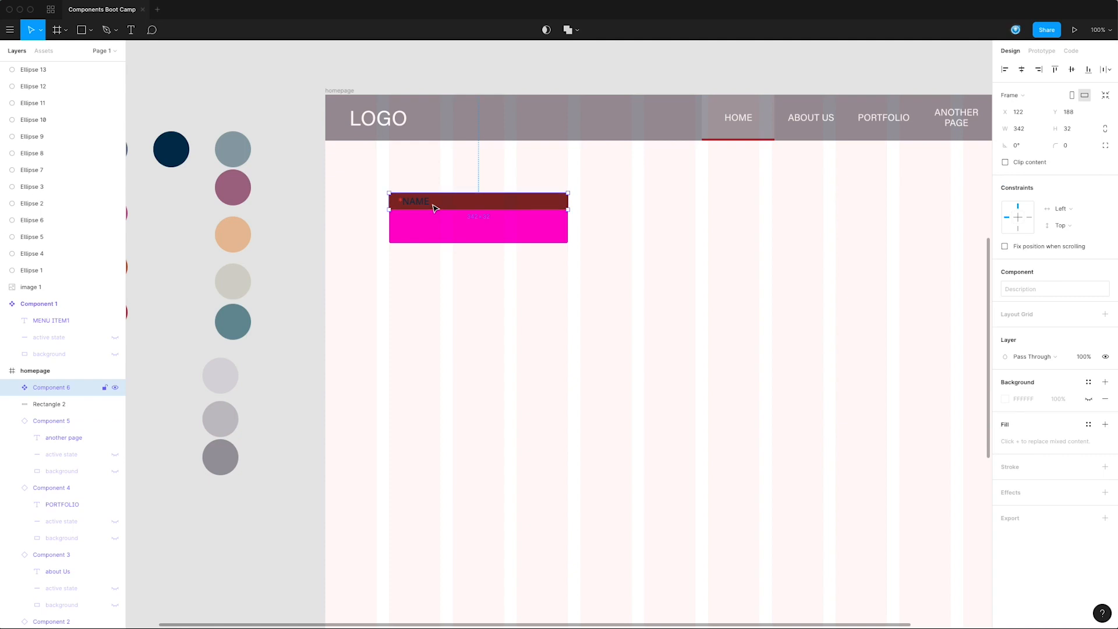
pyautogui.doubleClick(57, 387)
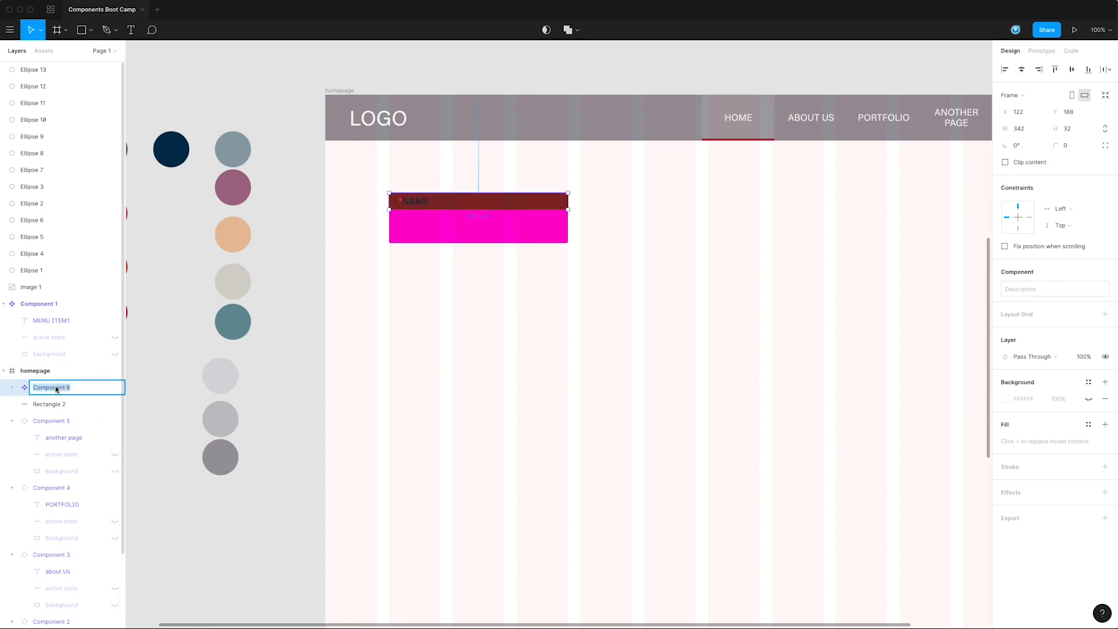
pyautogui.write('Form / header')
pyautogui.press('Return')
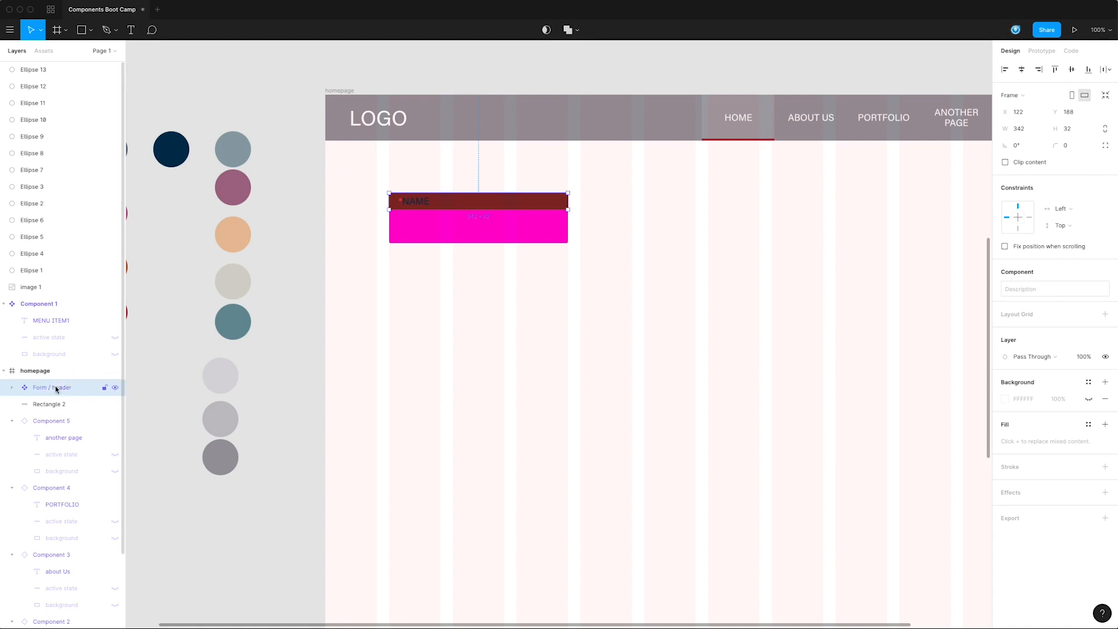
pyautogui.doubleClick(55, 387)
pyautogui.click(53, 387)
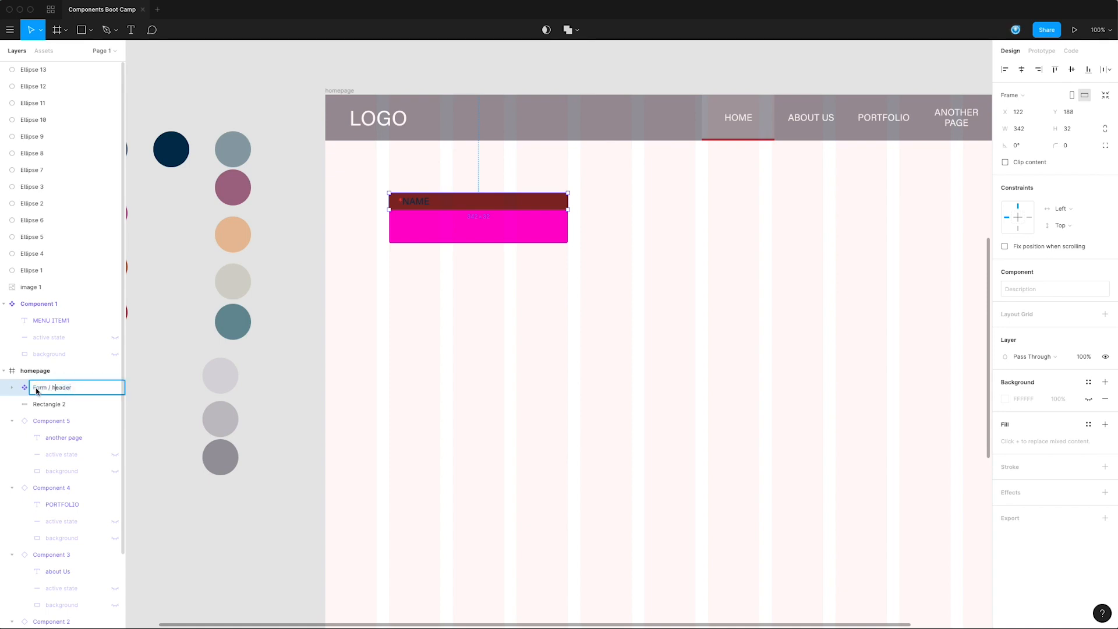
pyautogui.write('f')
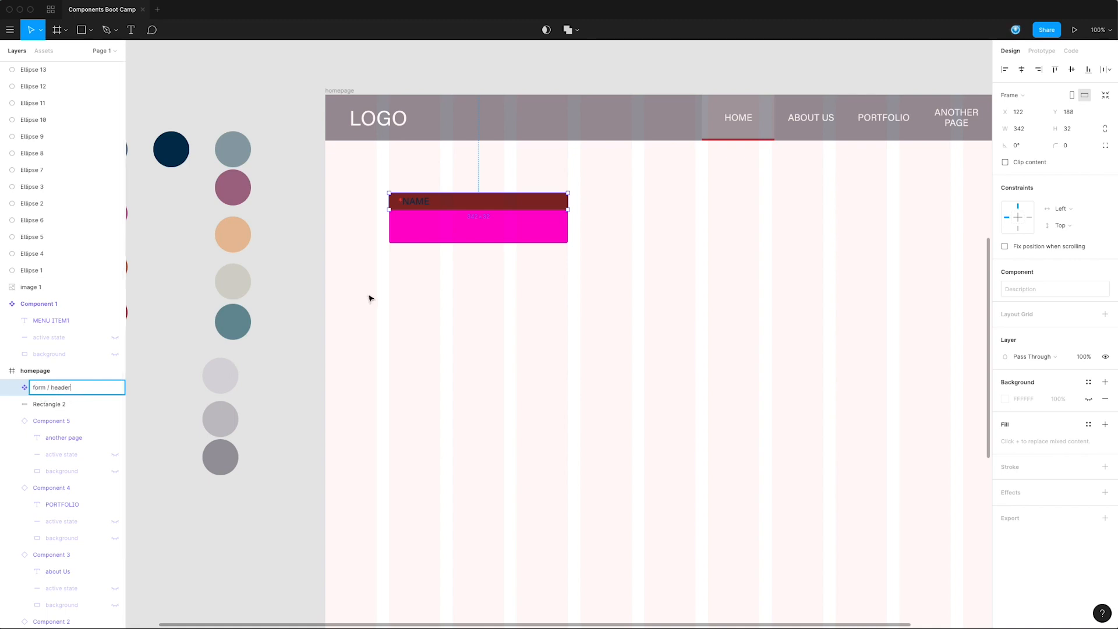
# - Turn the magenta rectangle into a component named "form / field"
pyautogui.click(447, 226)
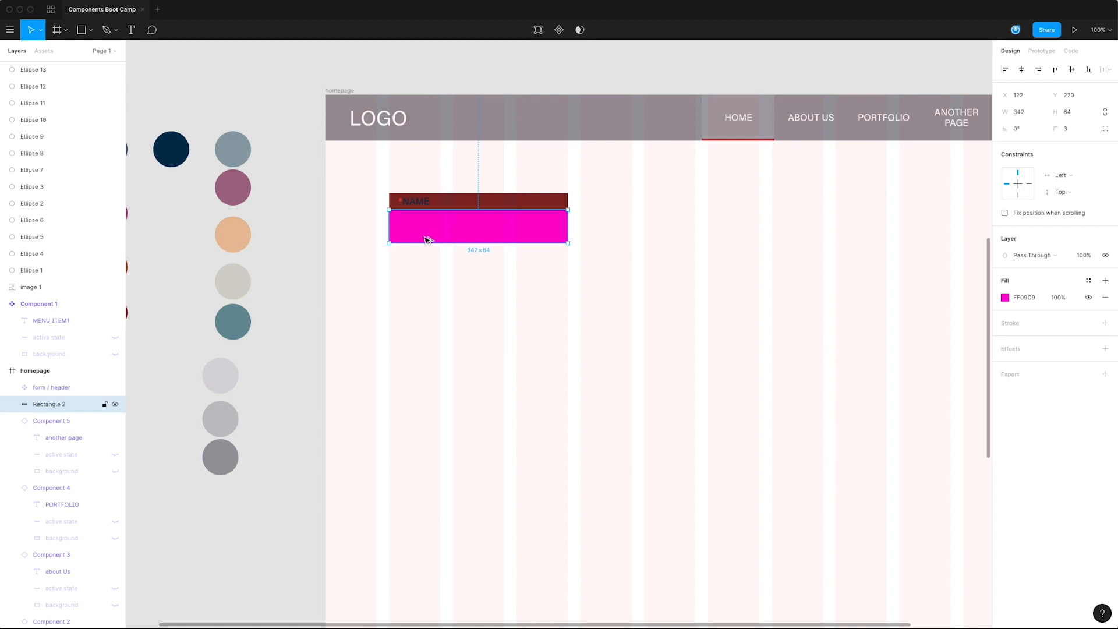
pyautogui.press('super+alt+k')
pyautogui.moveTo(94, 406); pyautogui.dragTo(57, 408)
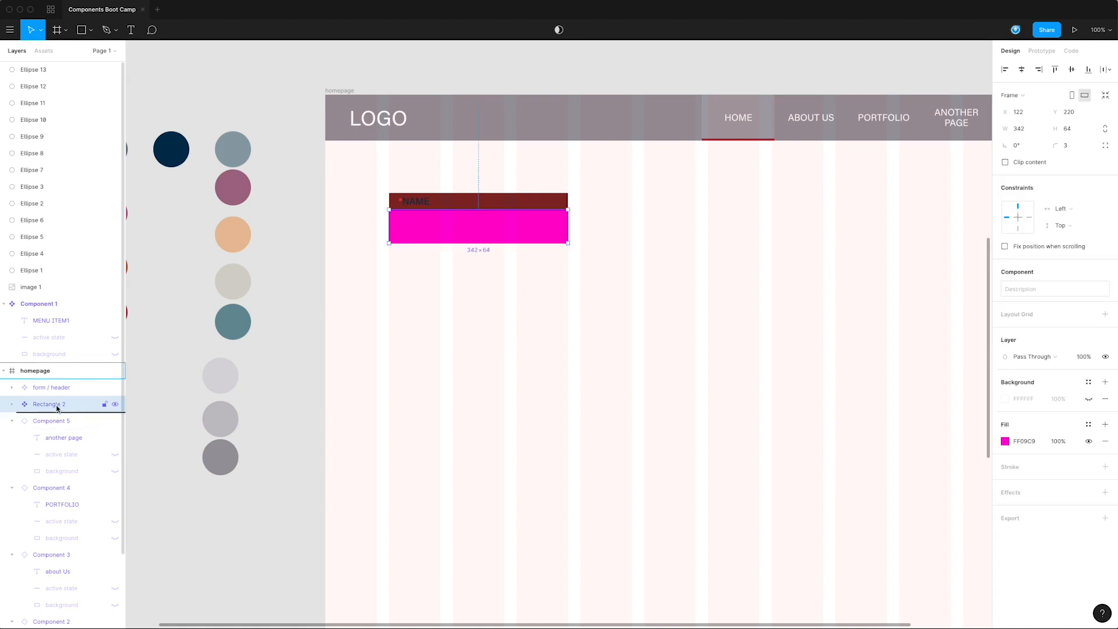
pyautogui.doubleClick(57, 408)
pyautogui.write('fi')
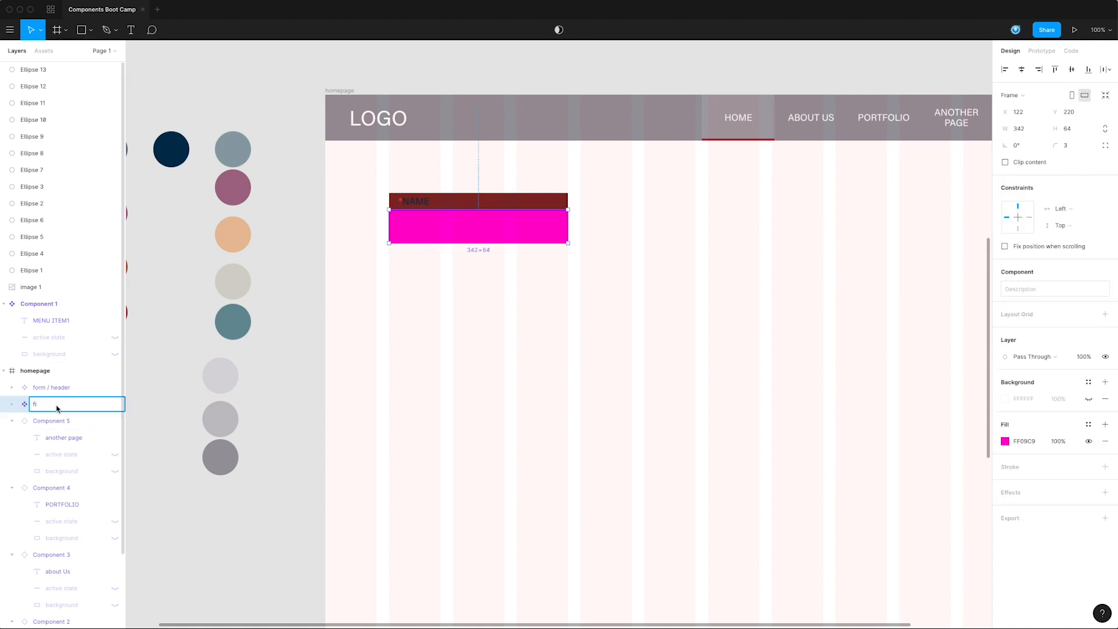
pyautogui.write('orm / field')
pyautogui.press('Return')
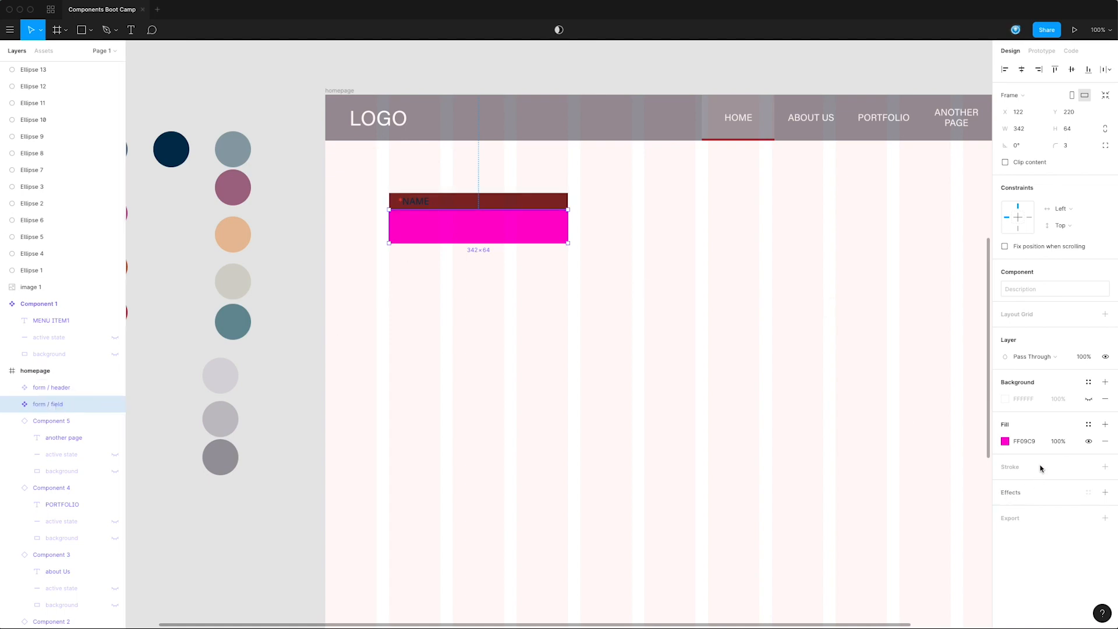
# - Fill the form / field component with the color sampled from the lightest grey circle
pyautogui.click(1008, 442)
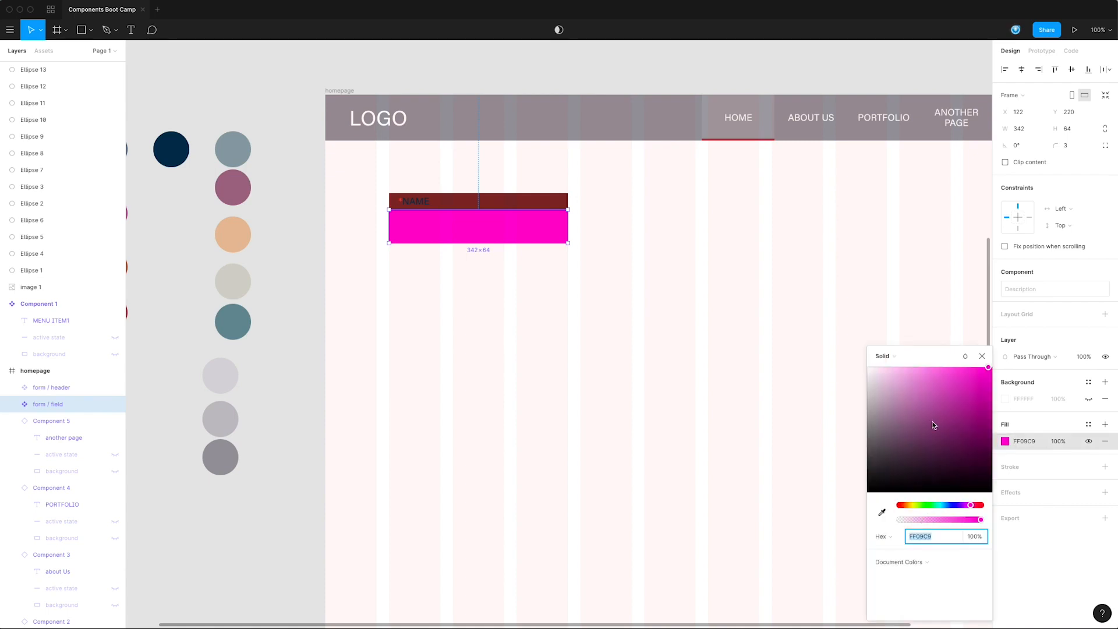
pyautogui.click(881, 512)
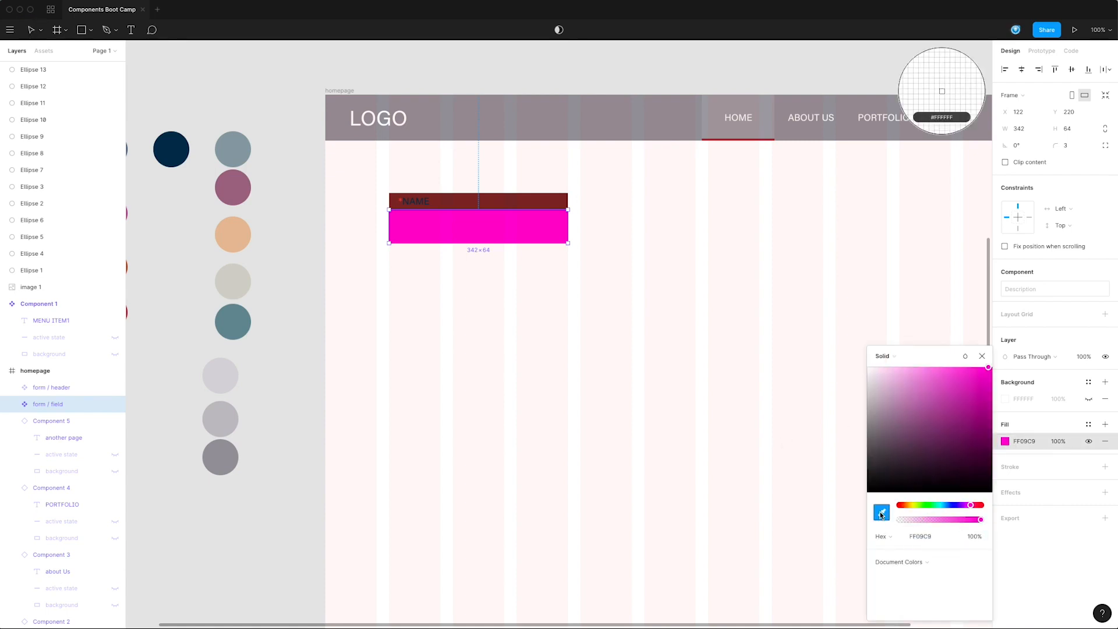
pyautogui.click(235, 370)
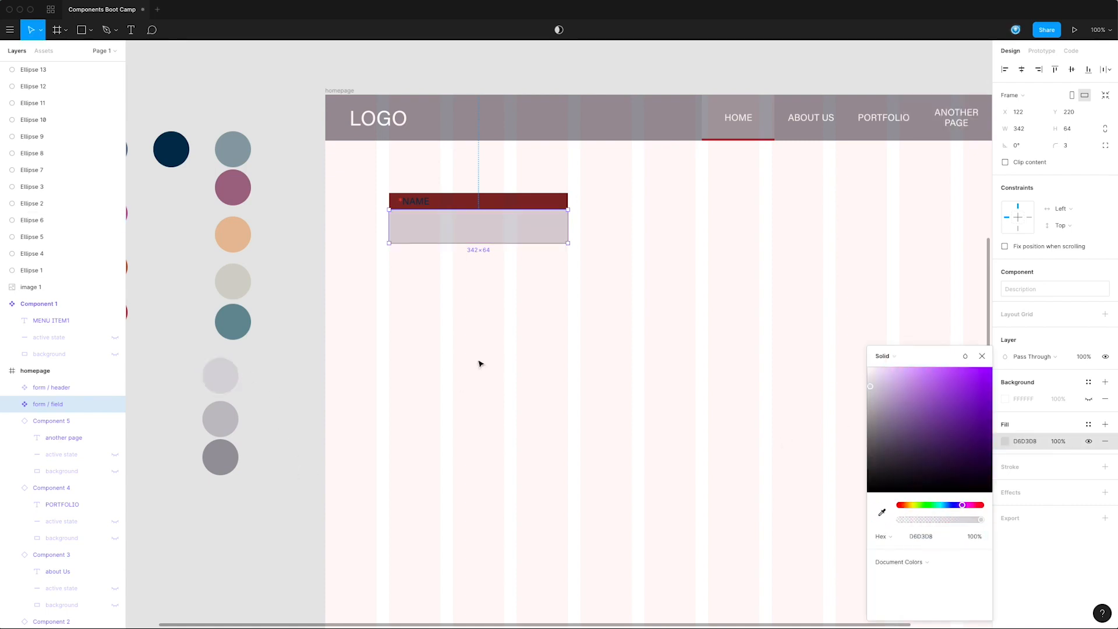
pyautogui.click(707, 384)
# - Lighten the fill of the form / field component to E6DFEB
pyautogui.click(520, 243)
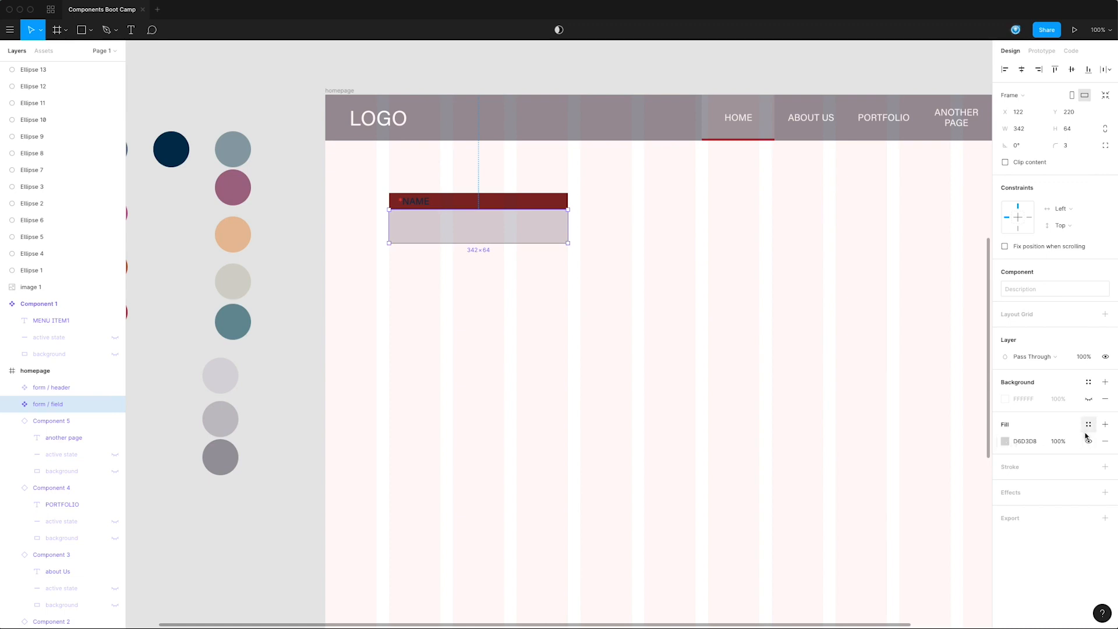
pyautogui.click(1004, 441)
pyautogui.moveTo(892, 394); pyautogui.dragTo(873, 383)
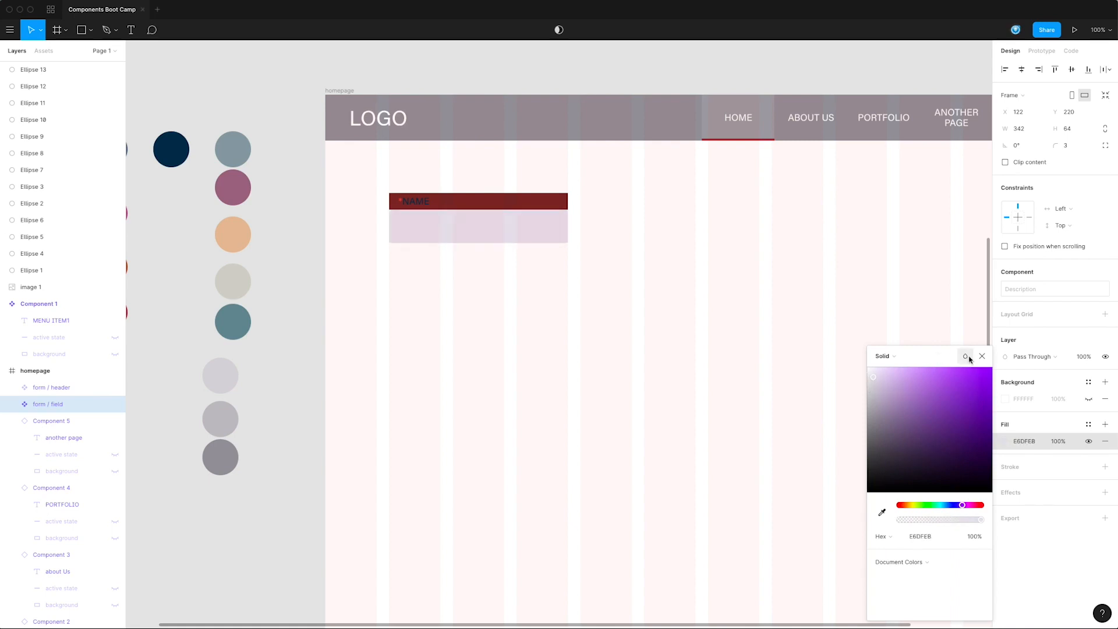
pyautogui.click(937, 342)
# - Add an inside stroke to the form / field component and color it 97949A, sampled from the darkest grey circle
pyautogui.click(521, 239)
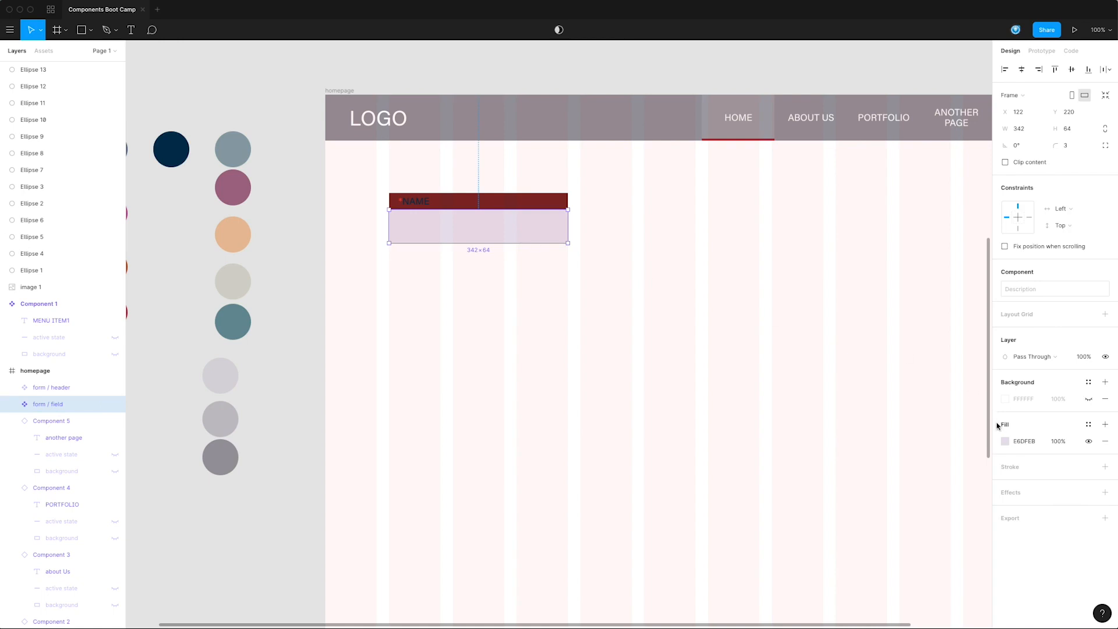
pyautogui.click(1105, 467)
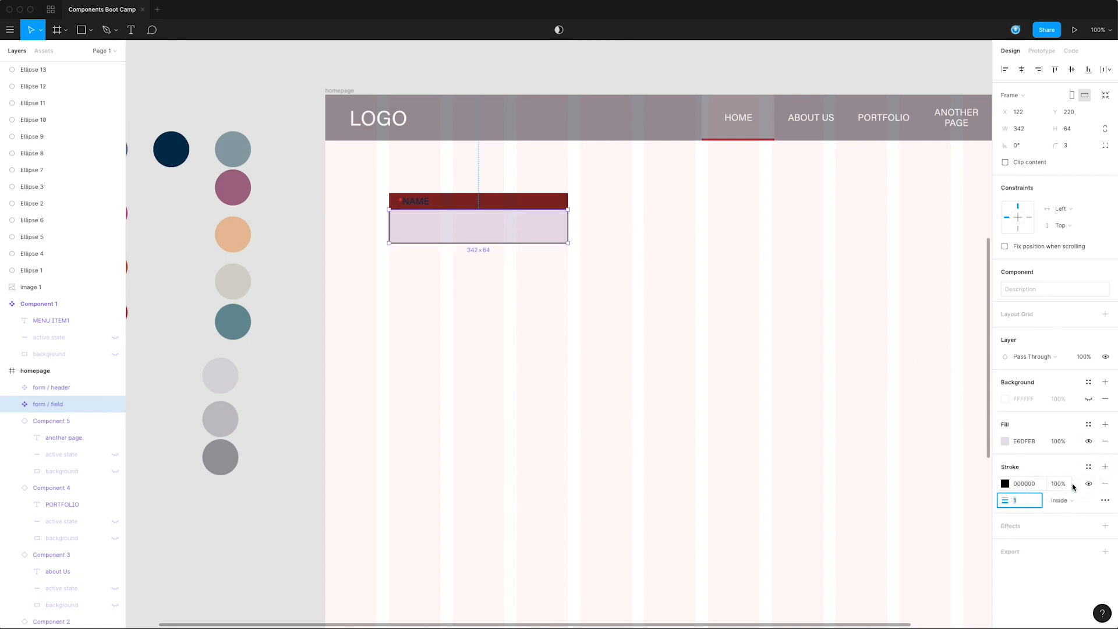
pyautogui.click(1089, 467)
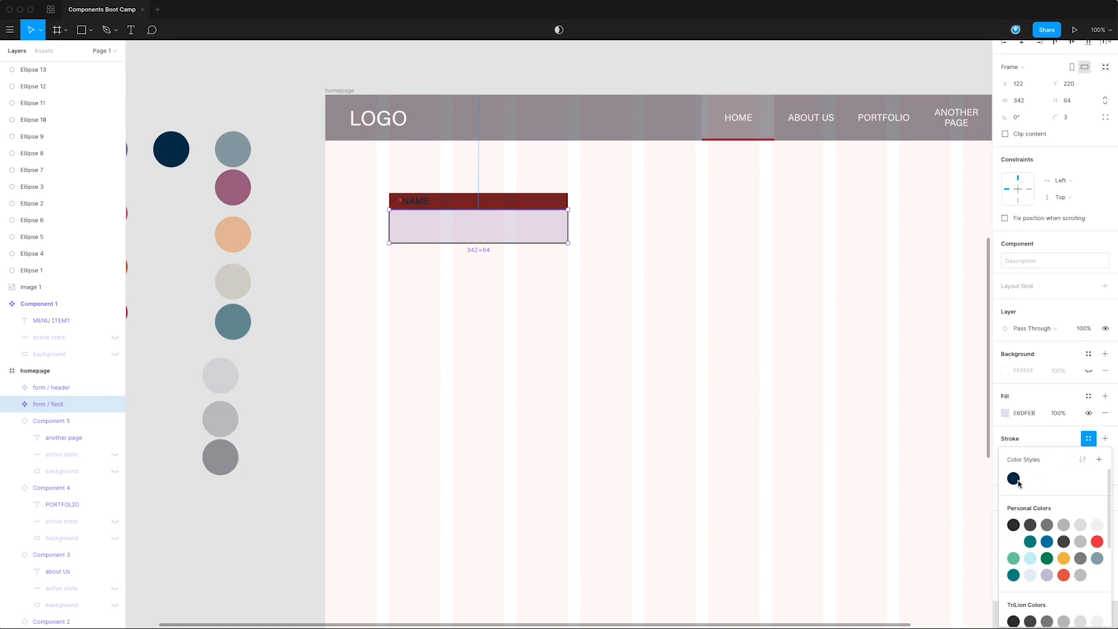
pyautogui.click(1057, 444)
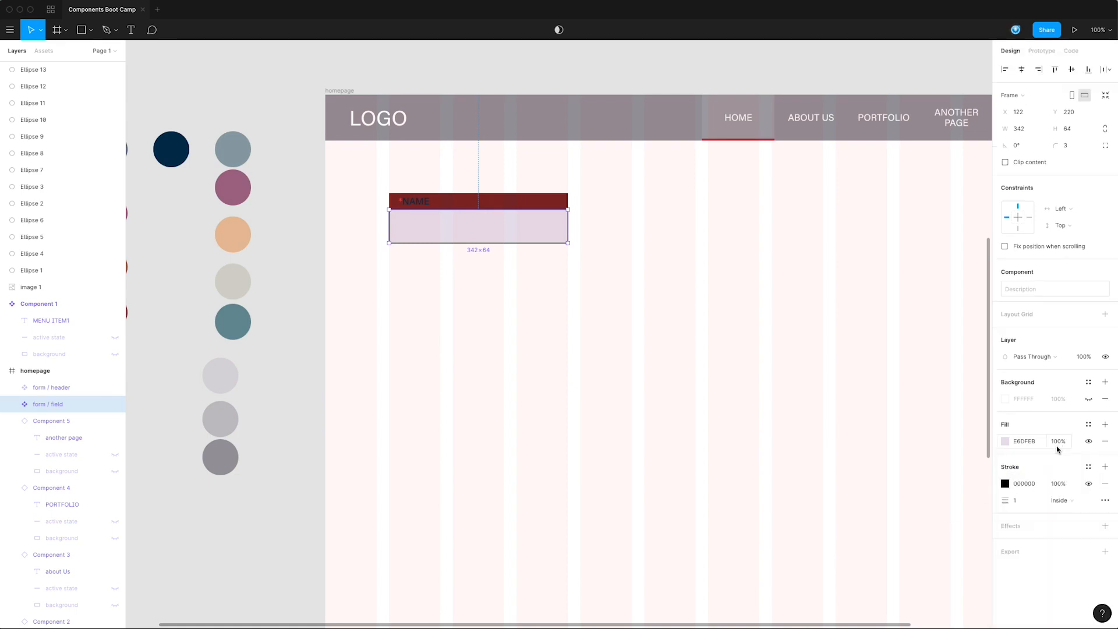
pyautogui.click(1003, 484)
pyautogui.click(882, 512)
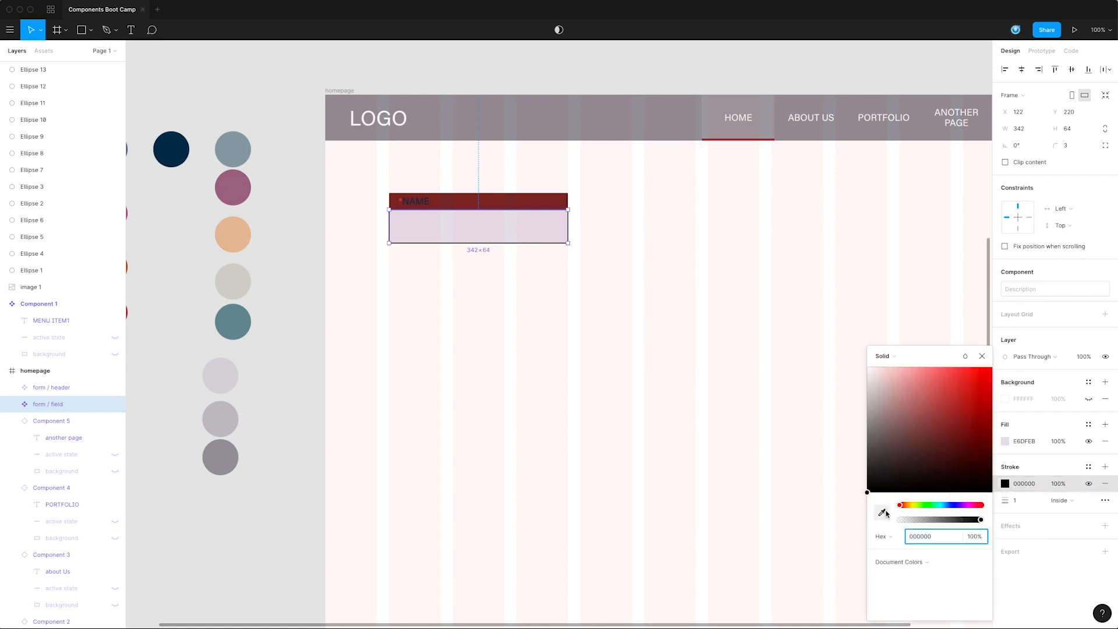
pyautogui.click(222, 455)
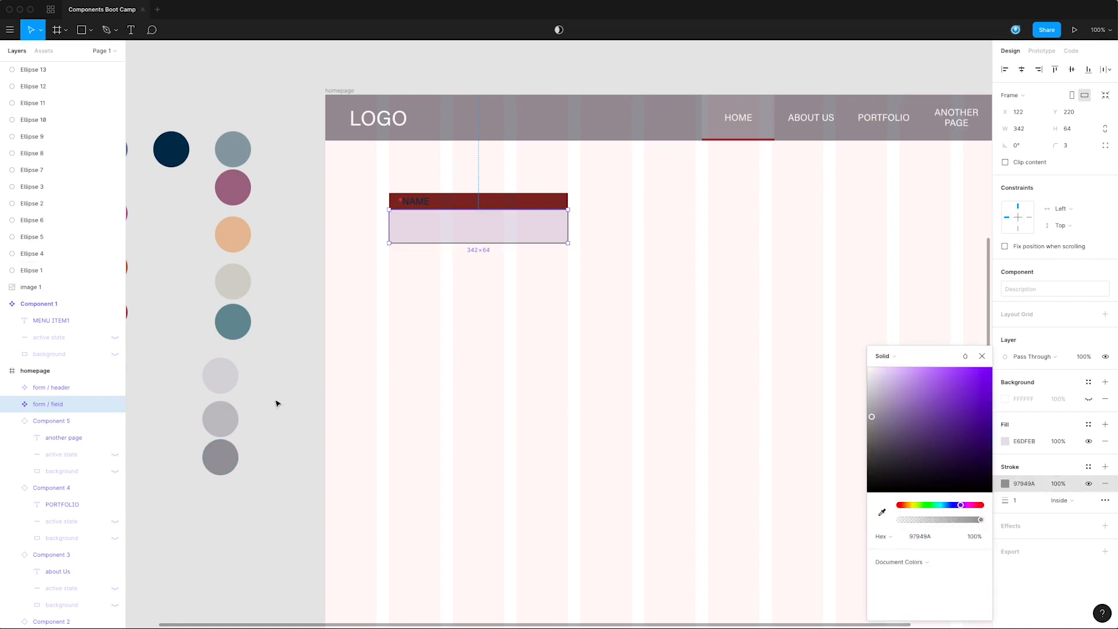
pyautogui.click(488, 312)
# - Recolor the form / field stroke to BDBABF by sampling the medium grey circle
pyautogui.click(461, 227)
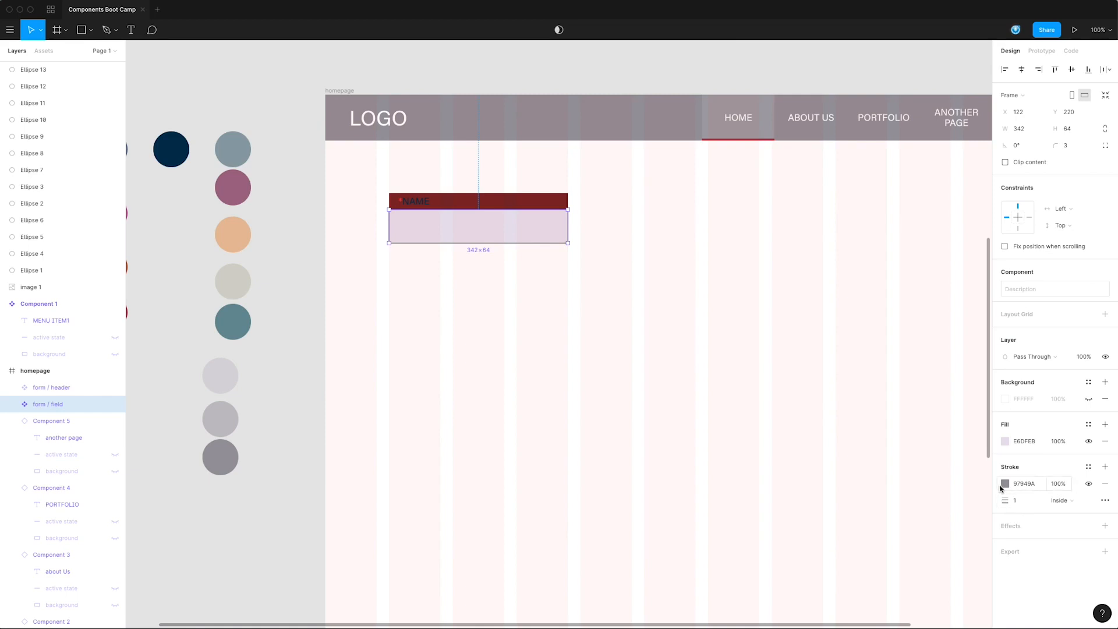
pyautogui.click(1004, 484)
pyautogui.click(883, 513)
pyautogui.click(233, 420)
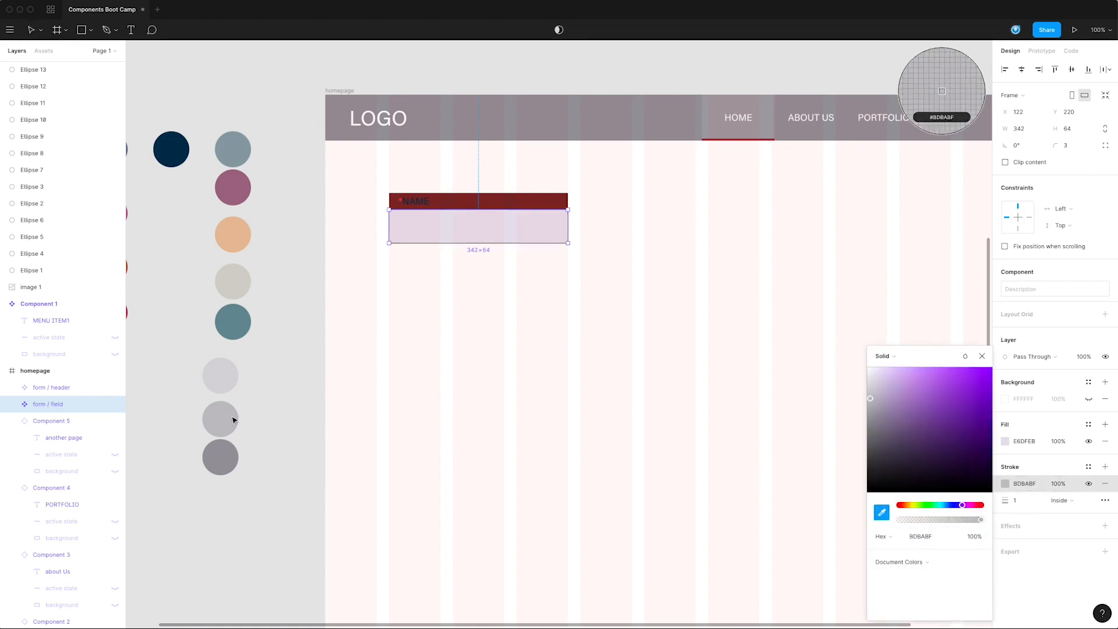
pyautogui.click(291, 377)
# - Set the stroke width of the form / field component to 2
pyautogui.click(424, 217)
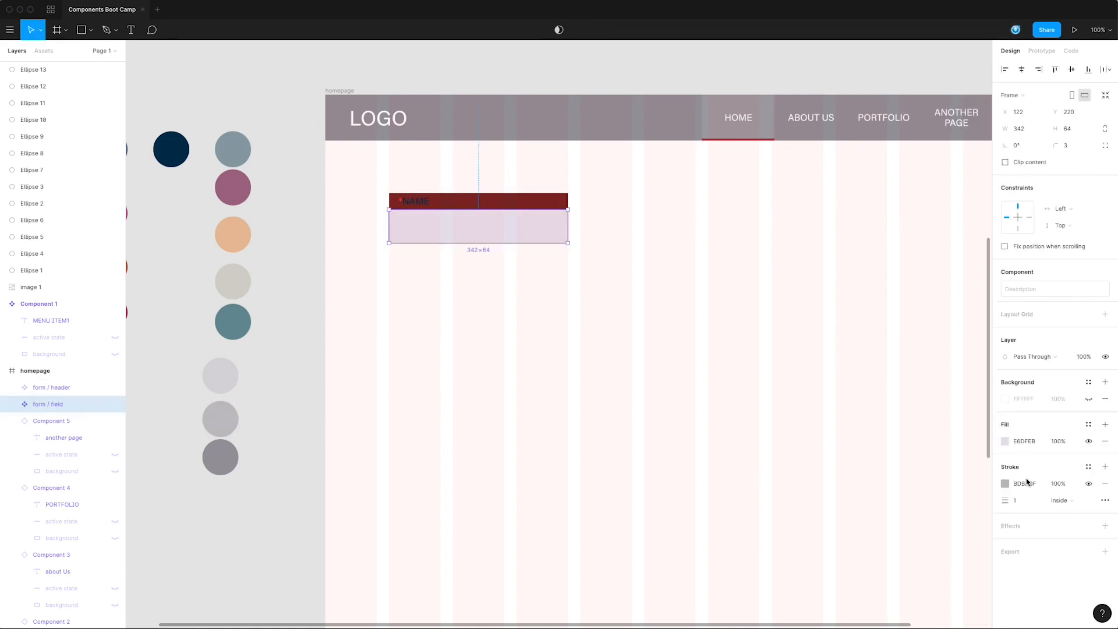
pyautogui.click(1020, 502)
pyautogui.write('2')
pyautogui.press('Return')
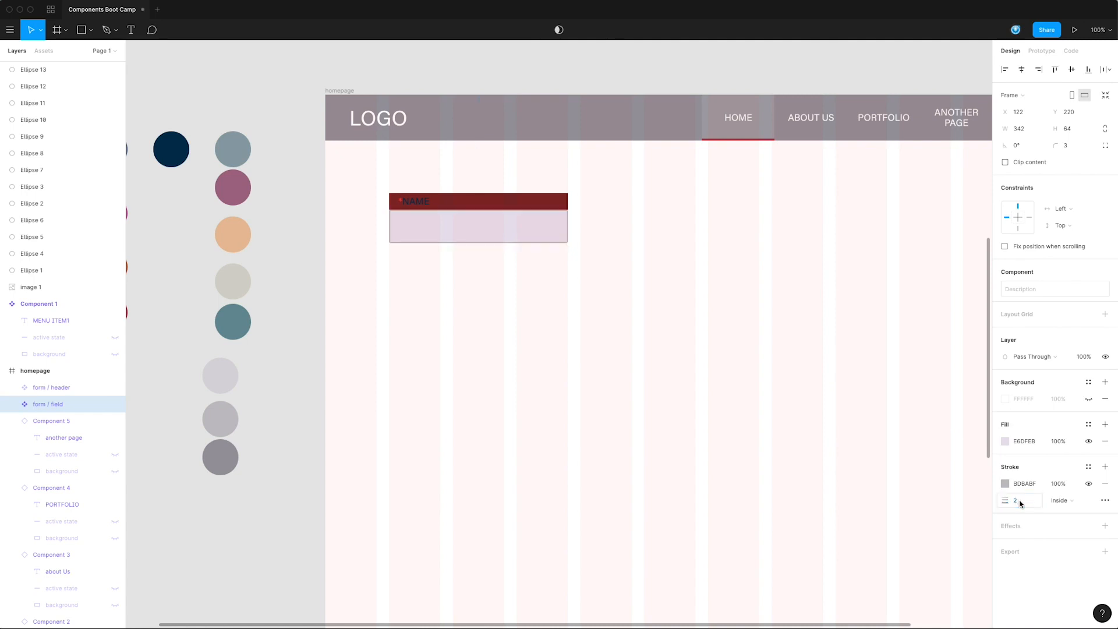
pyautogui.click(446, 269)
pyautogui.scroll(1, 469, 272)
pyautogui.click(474, 242)
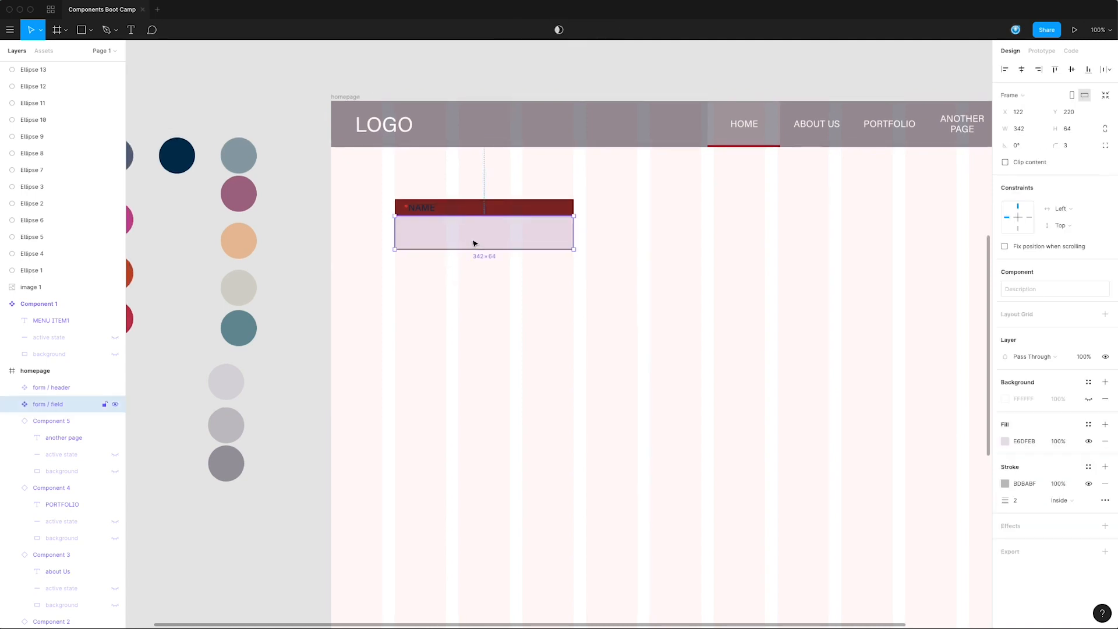
pyautogui.click(513, 281)
pyautogui.moveTo(551, 287); pyautogui.dragTo(566, 311)
pyautogui.click(494, 233)
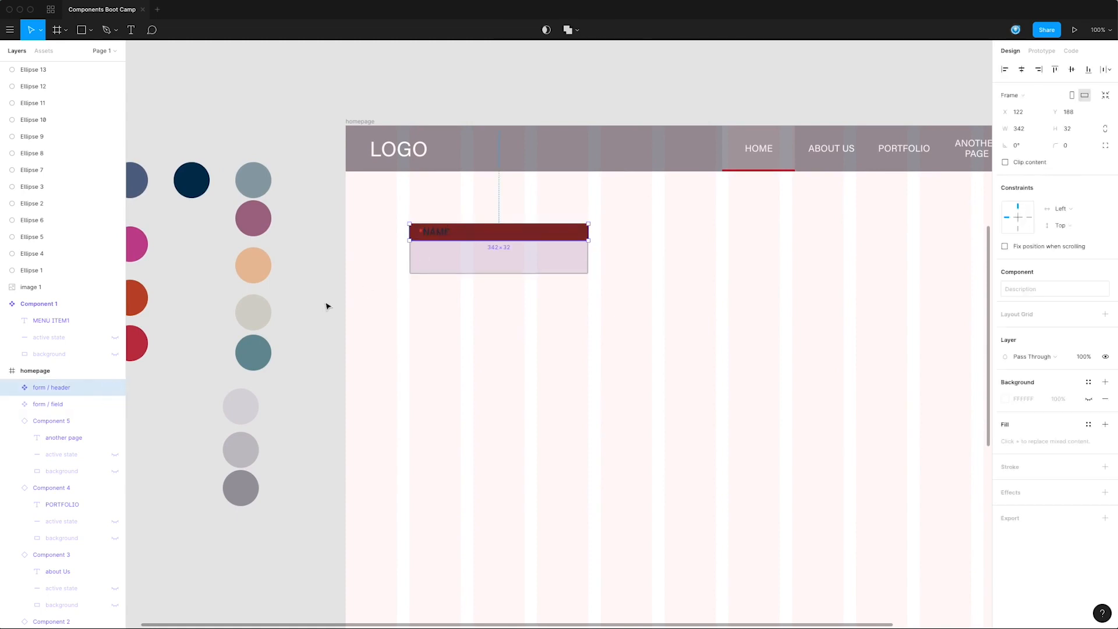
pyautogui.scroll(-1, 397, 307)
pyautogui.click(483, 267)
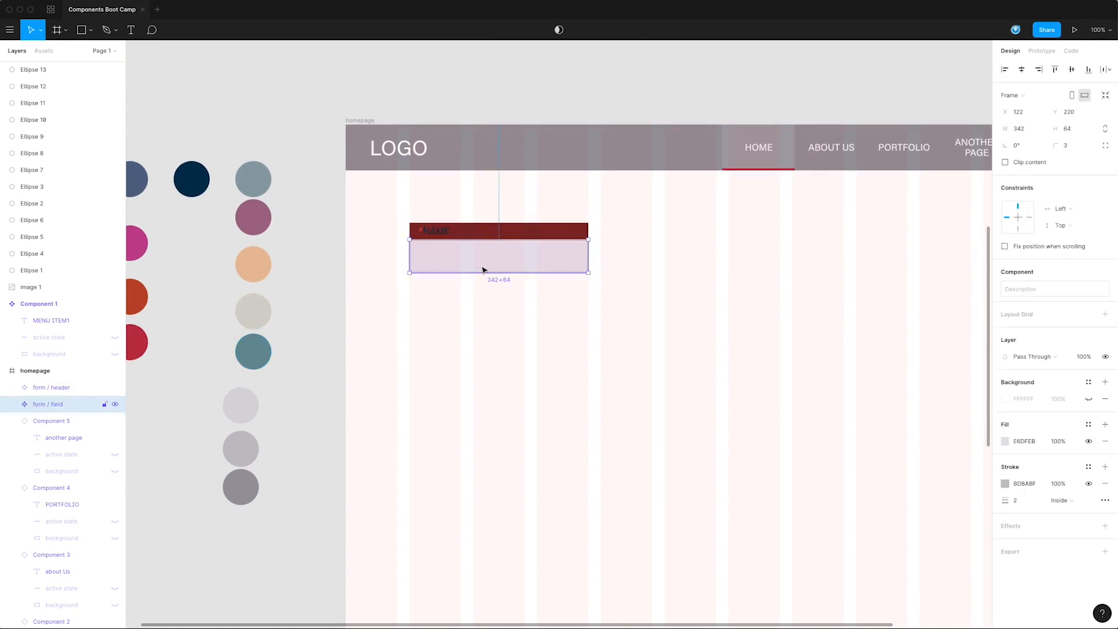
pyautogui.click(478, 307)
# - Add a text layer reading "First name" inside the form / field component
pyautogui.click(456, 257)
pyautogui.click(8, 404)
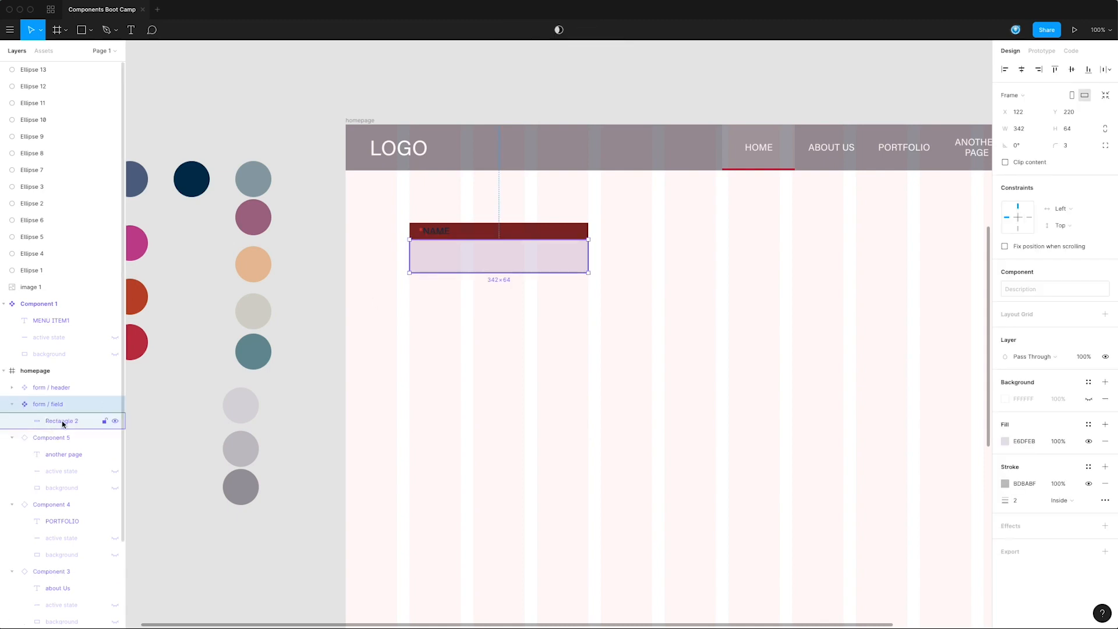
pyautogui.click(62, 422)
pyautogui.click(131, 31)
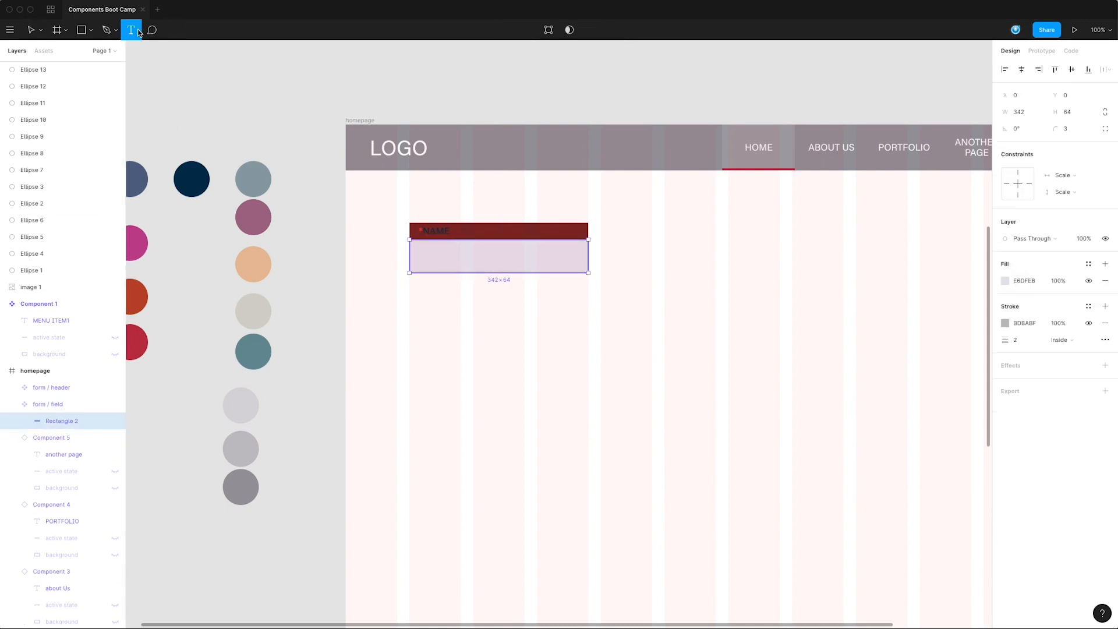
pyautogui.click(423, 262)
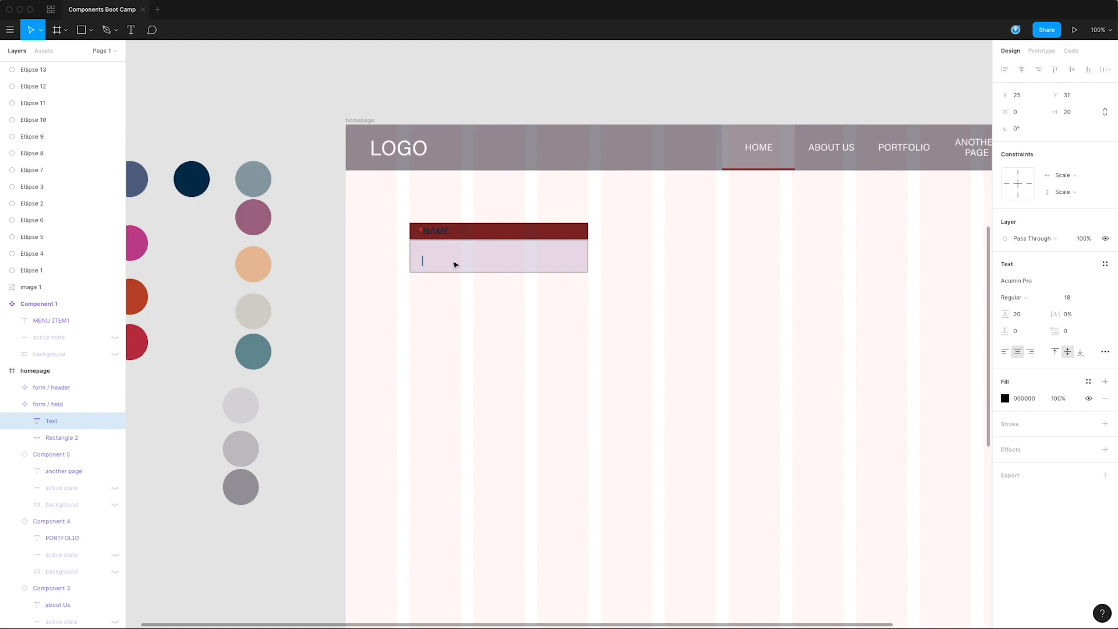
pyautogui.write('First name')
# - Turn off the uppercase letter case on the First name text and move it inside the field at about X 25, Y 22
pyautogui.hotkey('ctrl', 'a')
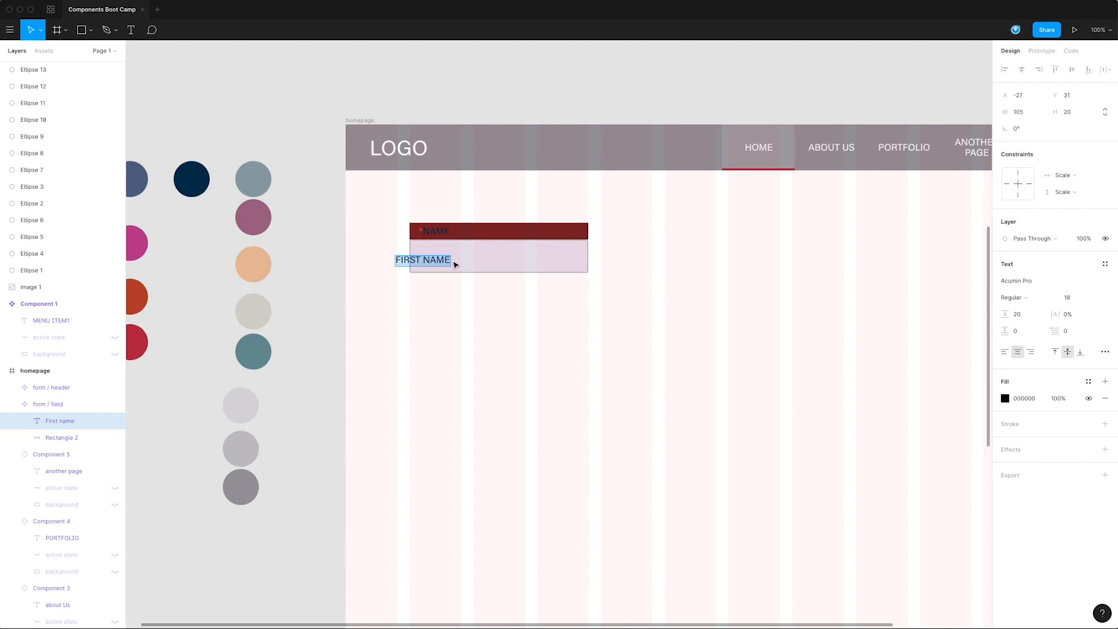
pyautogui.click(1104, 352)
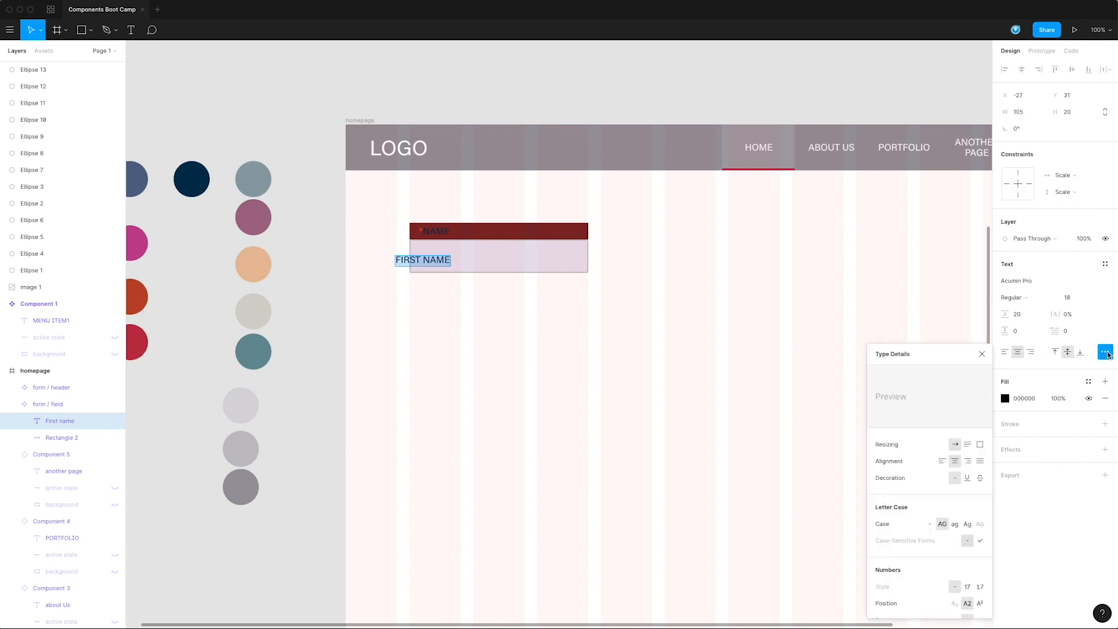
pyautogui.click(929, 524)
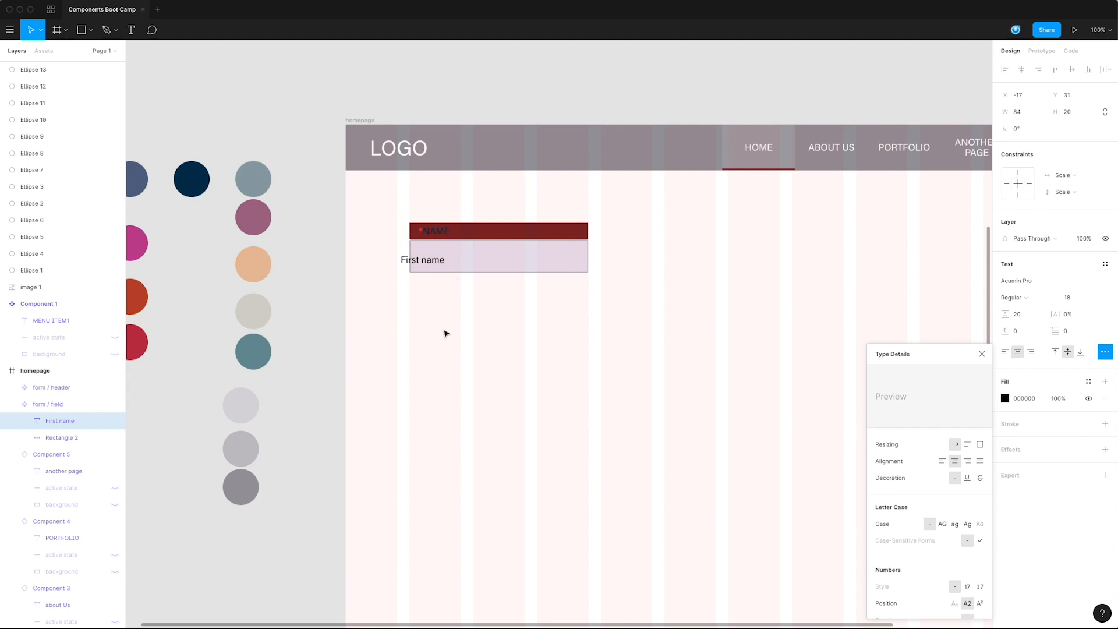
pyautogui.moveTo(429, 263); pyautogui.dragTo(453, 262)
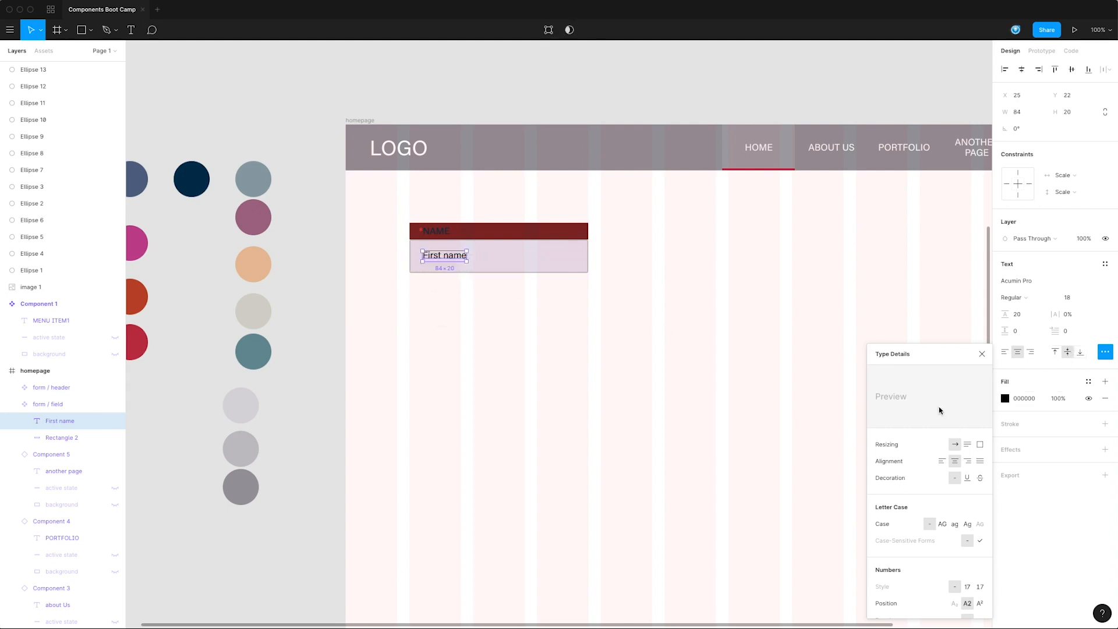
pyautogui.click(982, 354)
# - Apply the bootcamp navy color style to the First name text
pyautogui.click(1092, 384)
pyautogui.click(1012, 418)
pyautogui.click(546, 289)
# - Fine-tune the First name text's position within the field to X 24, Y 25
pyautogui.click(454, 262)
pyautogui.click(451, 259)
pyautogui.moveTo(451, 259); pyautogui.dragTo(443, 259)
pyautogui.press('Left')
pyautogui.press('Left')
pyautogui.press('Left')
pyautogui.press('Left')
pyautogui.press('Left')
pyautogui.press('Left')
pyautogui.press('Left')
pyautogui.press('Left')
pyautogui.press('Left')
pyautogui.press('Left')
pyautogui.press('Left')
pyautogui.press('Left')
pyautogui.press('Left')
pyautogui.press('Left')
pyautogui.press('Left')
pyautogui.press('Left')
pyautogui.press('Left')
pyautogui.press('Left')
pyautogui.press('Left')
pyautogui.press('Left')
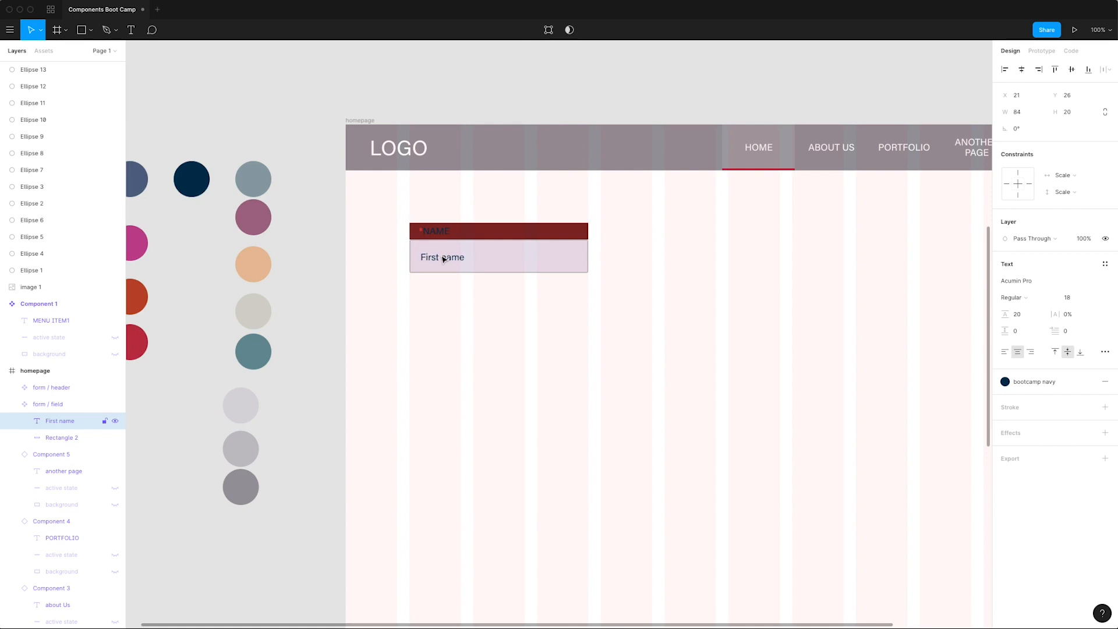
pyautogui.press('Right')
pyautogui.press('Right')
pyautogui.press('Right')
pyautogui.press('Right')
pyautogui.press('Right')
pyautogui.press('Right')
pyautogui.press('Right')
pyautogui.press('Right')
pyautogui.press('Right')
pyautogui.press('Right')
pyautogui.press('Right')
pyautogui.press('Right')
pyautogui.press('Right')
pyautogui.press('Right')
pyautogui.press('Right')
pyautogui.press('Right')
pyautogui.press('Right')
pyautogui.press('Right')
pyautogui.press('Right')
pyautogui.press('Right')
# - Rename the First name text layer as Form Text
pyautogui.doubleClick(63, 421)
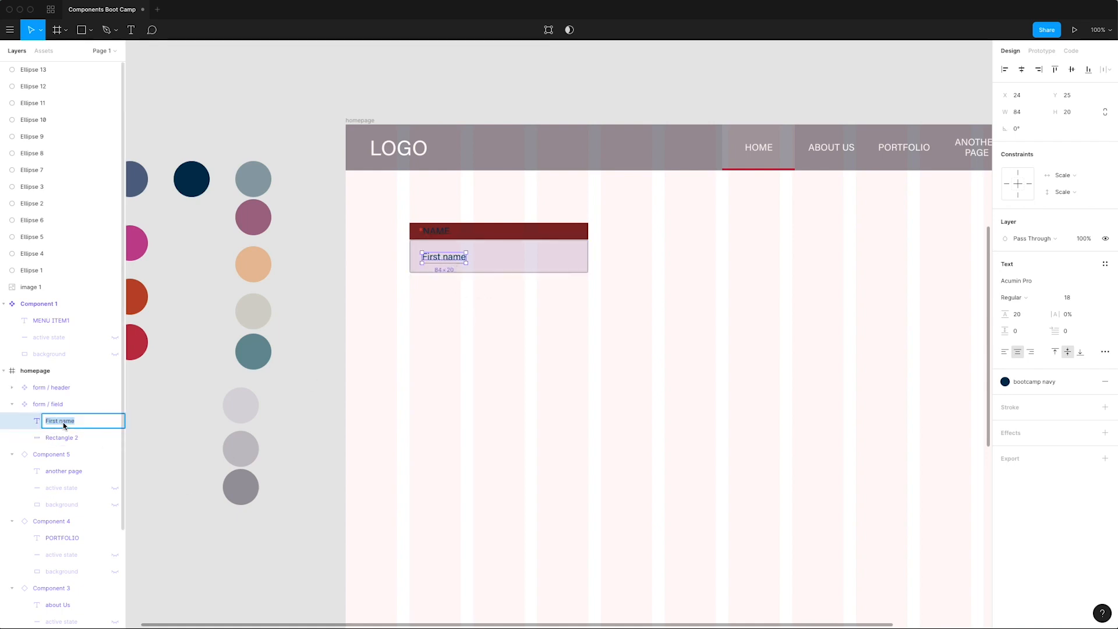
pyautogui.write('Form Text')
pyautogui.press('Return')
pyautogui.click(499, 376)
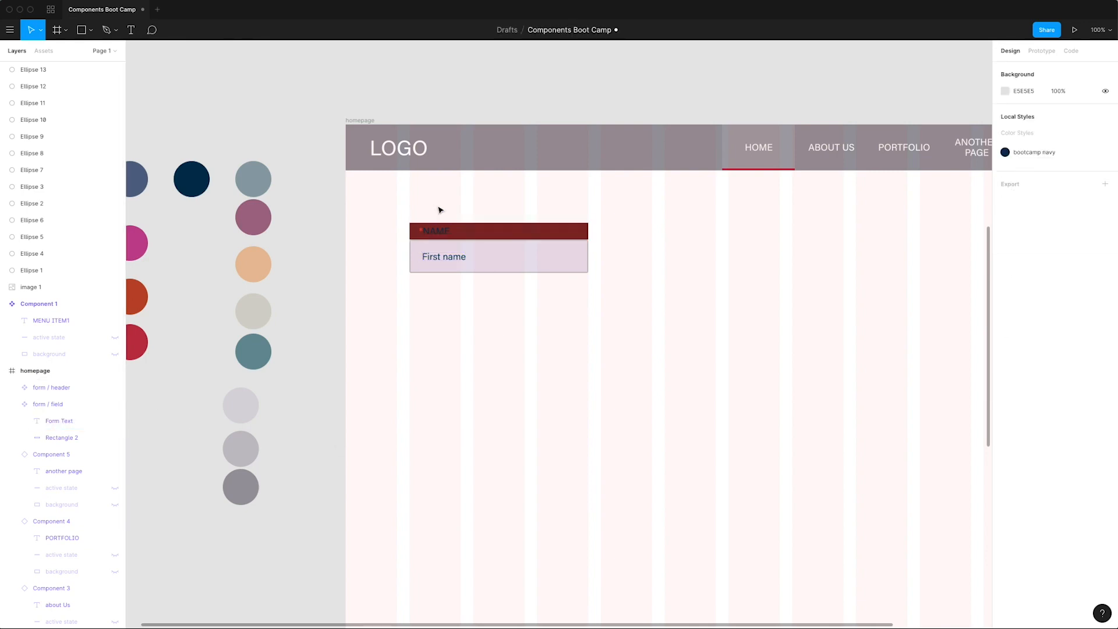
# - Hide the dark red Rectangle 1 layer inside the form / header component
pyautogui.click(468, 236)
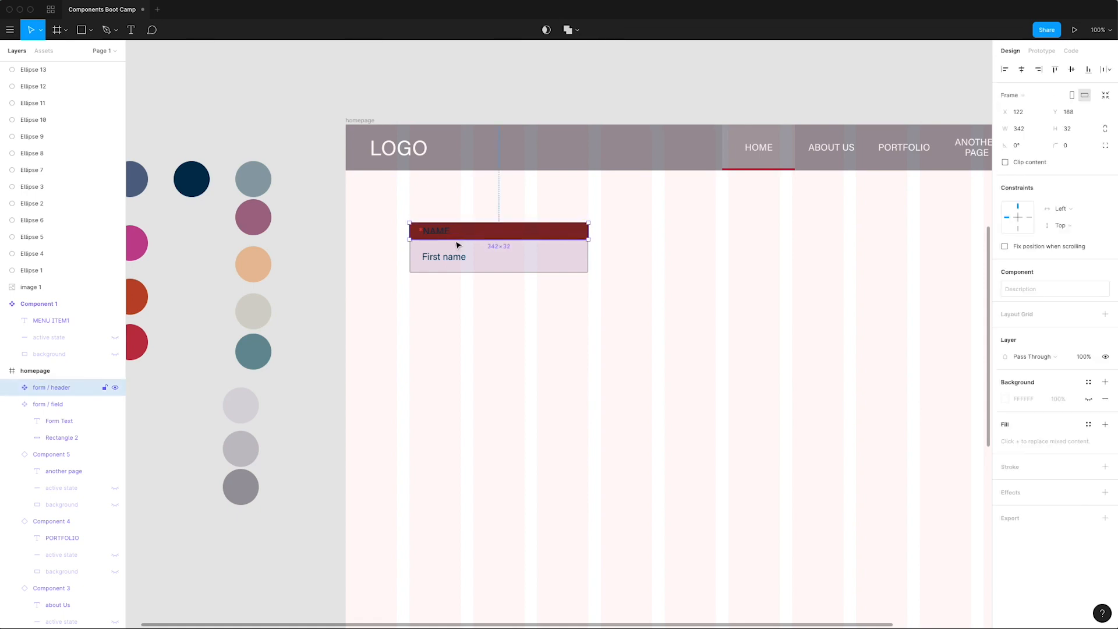
pyautogui.click(12, 389)
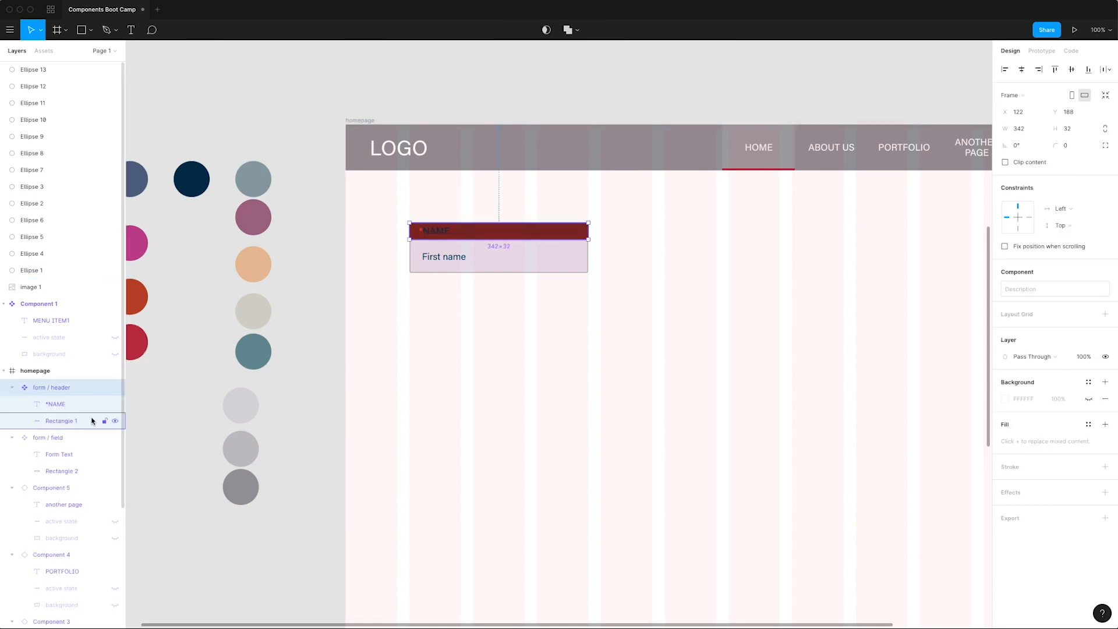
pyautogui.click(115, 422)
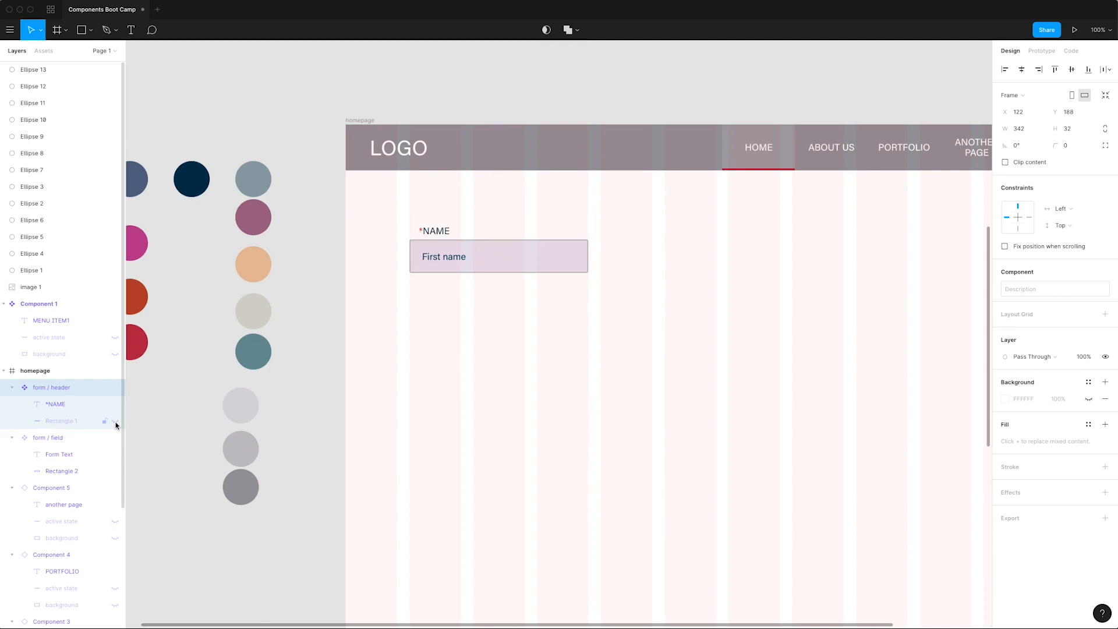
pyautogui.click(531, 317)
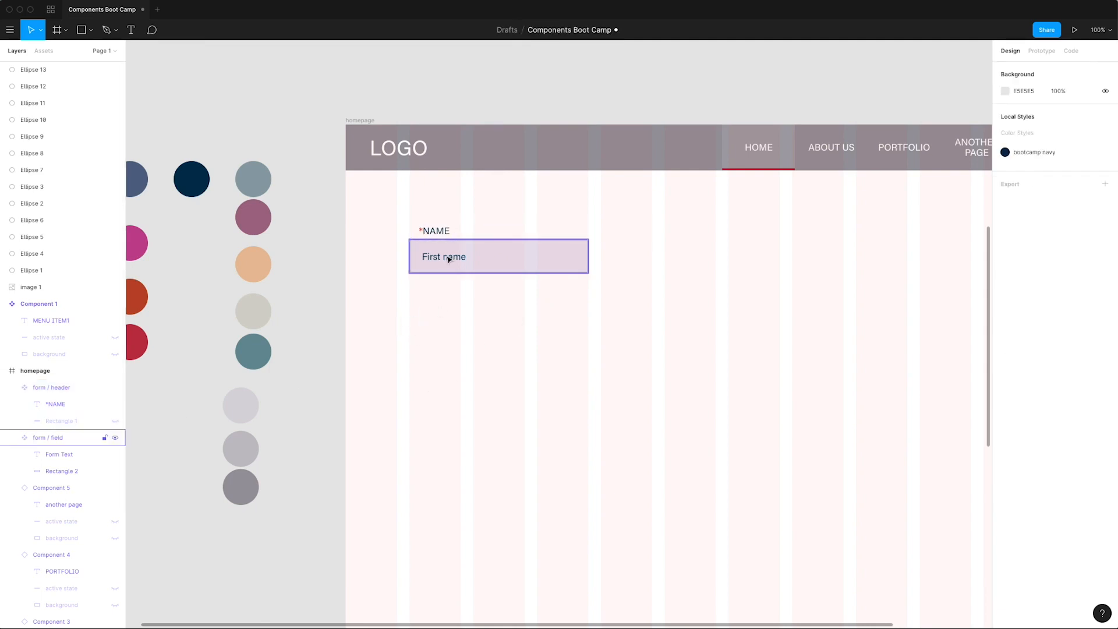
# - Set the *NAME label in the form / header to font size 14 and Bold
pyautogui.doubleClick(441, 233)
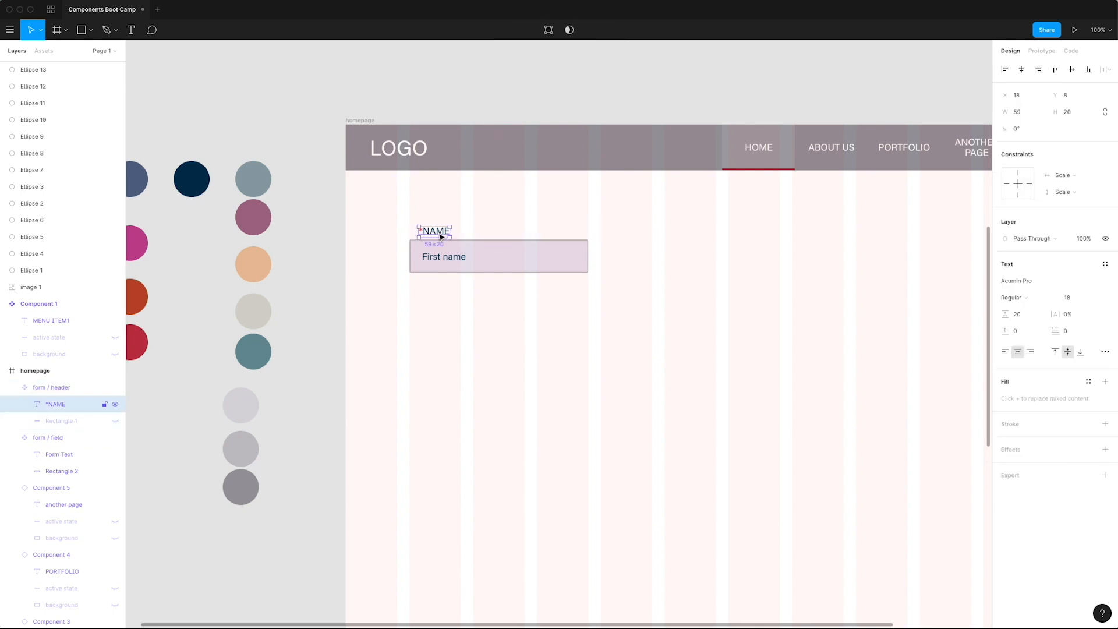
pyautogui.doubleClick(443, 233)
pyautogui.click(420, 231)
pyautogui.moveTo(420, 231); pyautogui.dragTo(509, 249)
pyautogui.click(1070, 294)
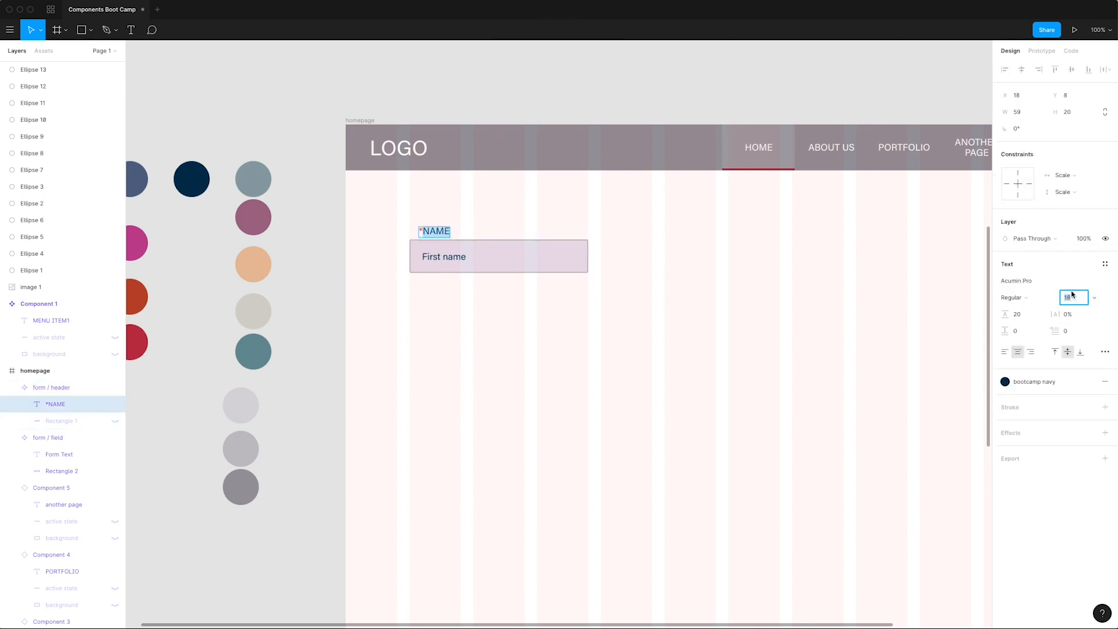
pyautogui.write('14')
pyautogui.press('Return')
pyautogui.click(1012, 297)
pyautogui.click(1018, 309)
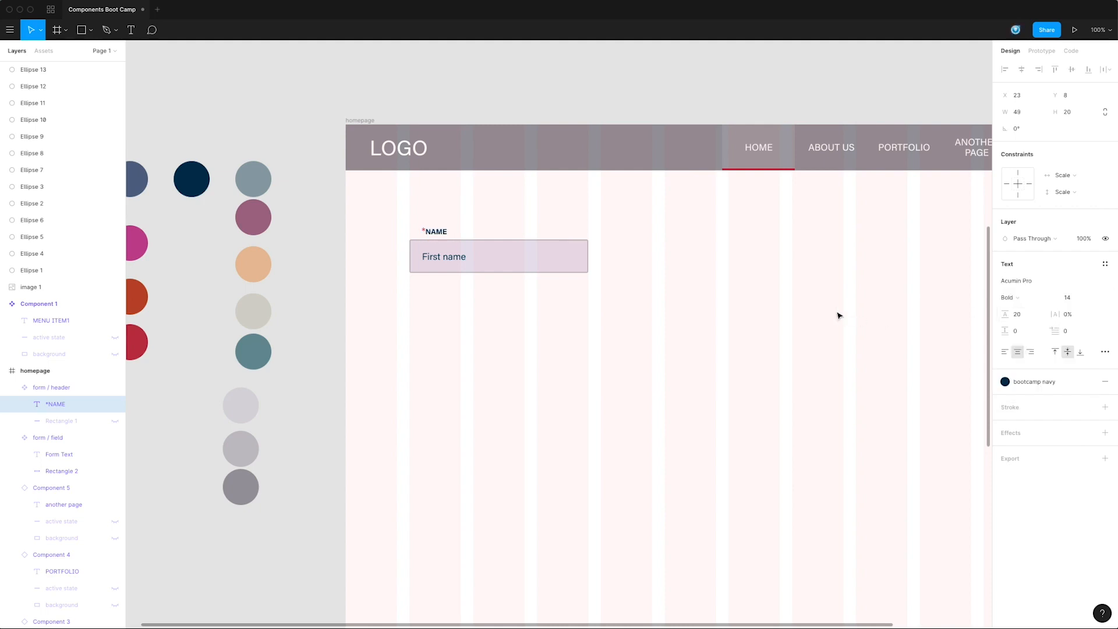
# - Set the *NAME label's font size to 16 and shift it into line above the First name text
pyautogui.click(1074, 302)
pyautogui.write('16')
pyautogui.press('Return')
pyautogui.click(441, 233)
pyautogui.moveTo(441, 233); pyautogui.dragTo(443, 233)
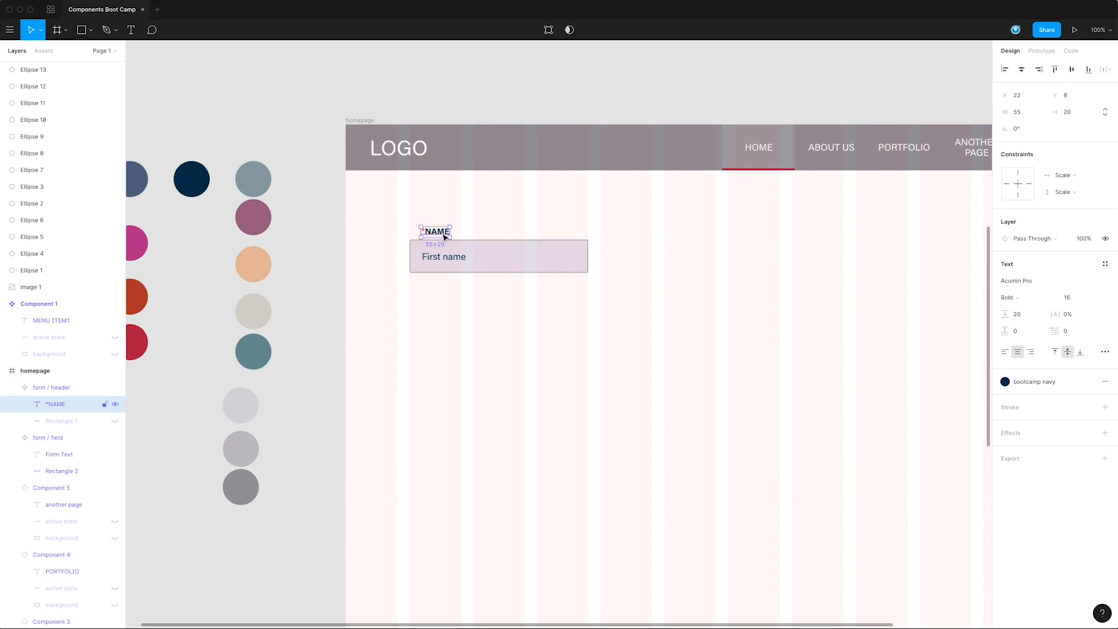
pyautogui.click(504, 225)
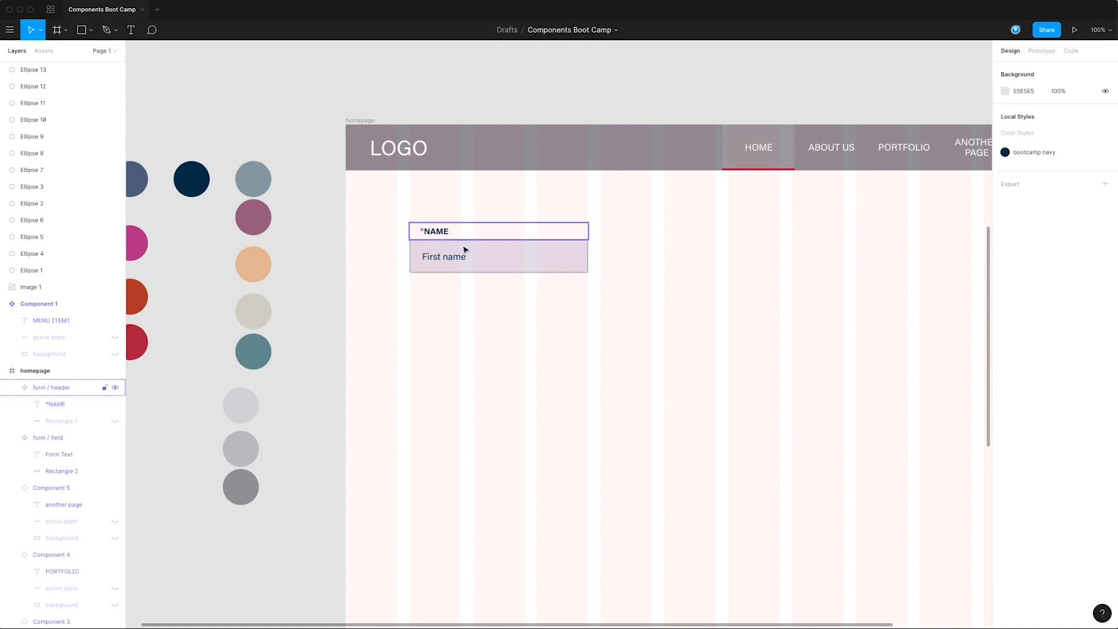
# - Unhide Rectangle 1 in the form / header and set its constraints to Left and Bottom
pyautogui.click(471, 233)
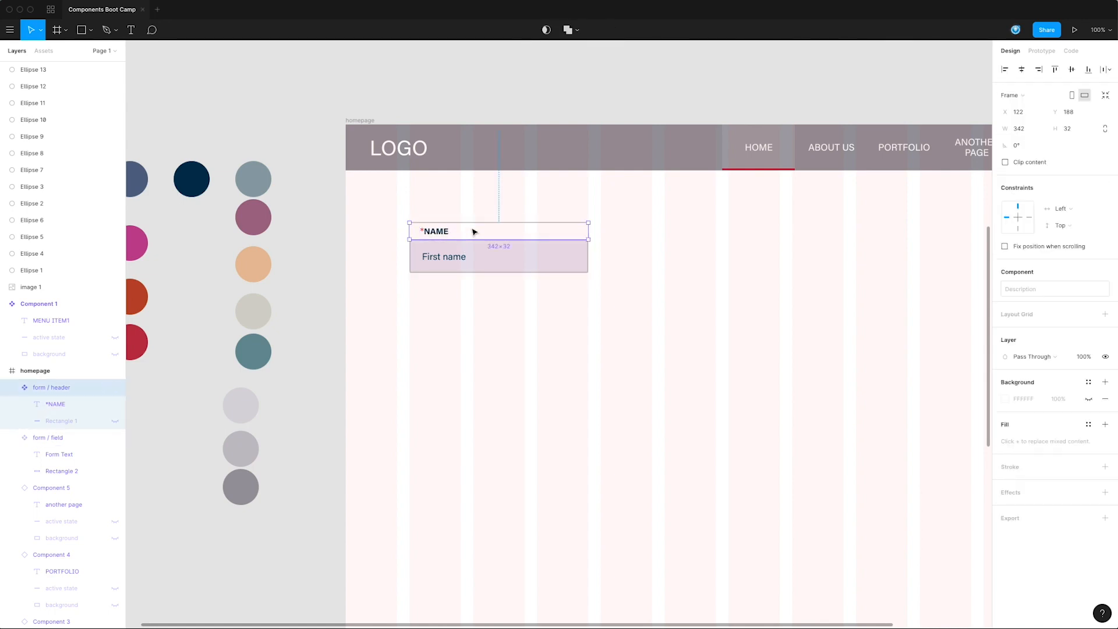
pyautogui.click(61, 420)
pyautogui.click(115, 420)
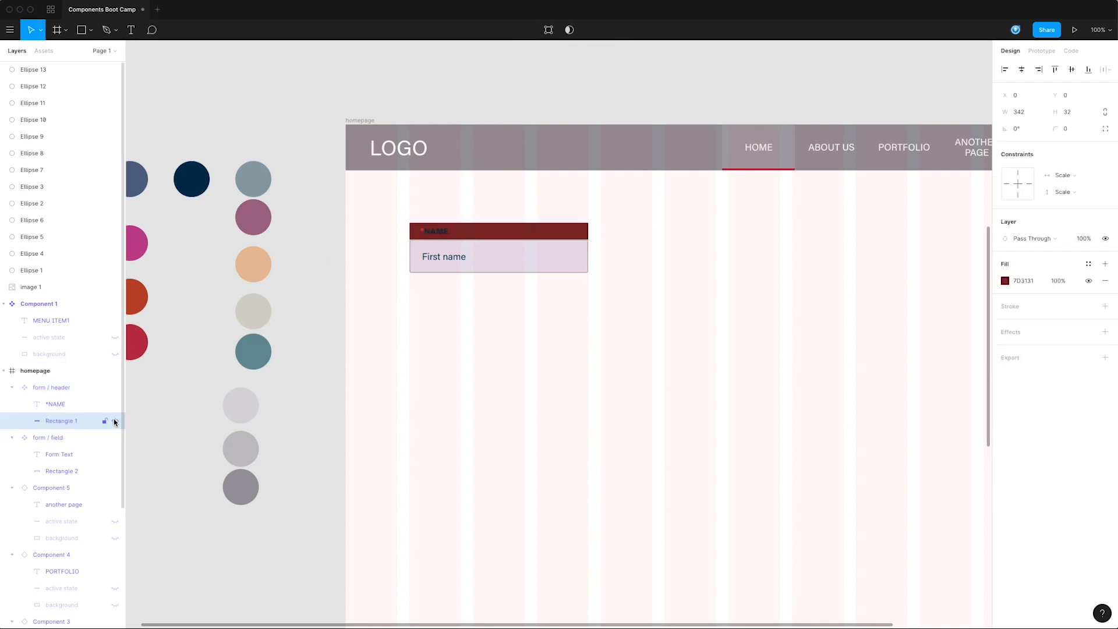
pyautogui.click(1067, 175)
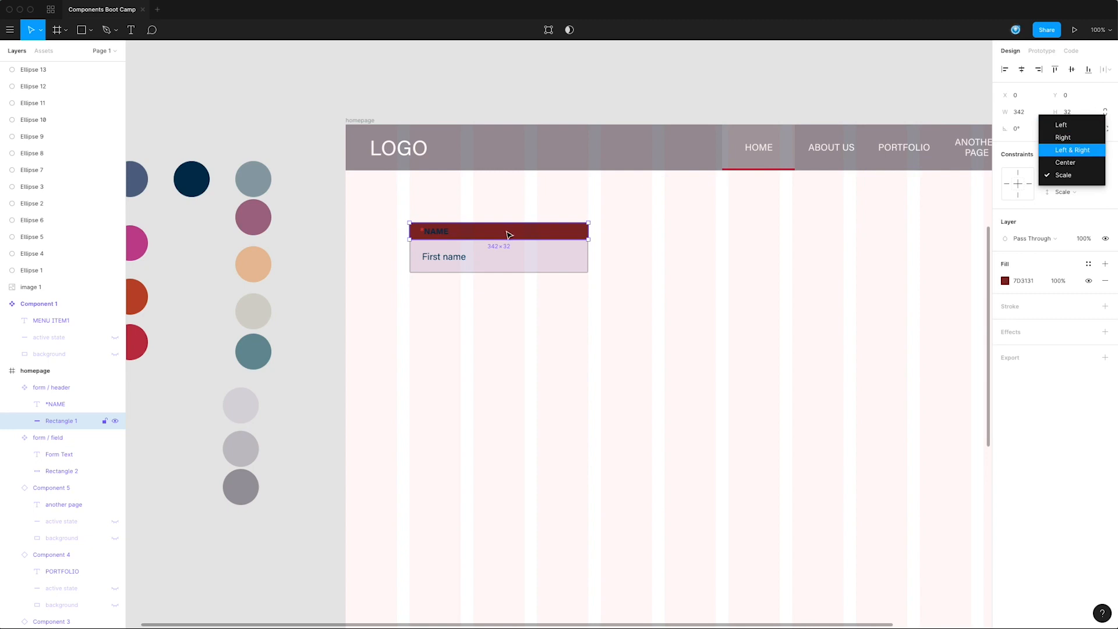
pyautogui.click(1069, 126)
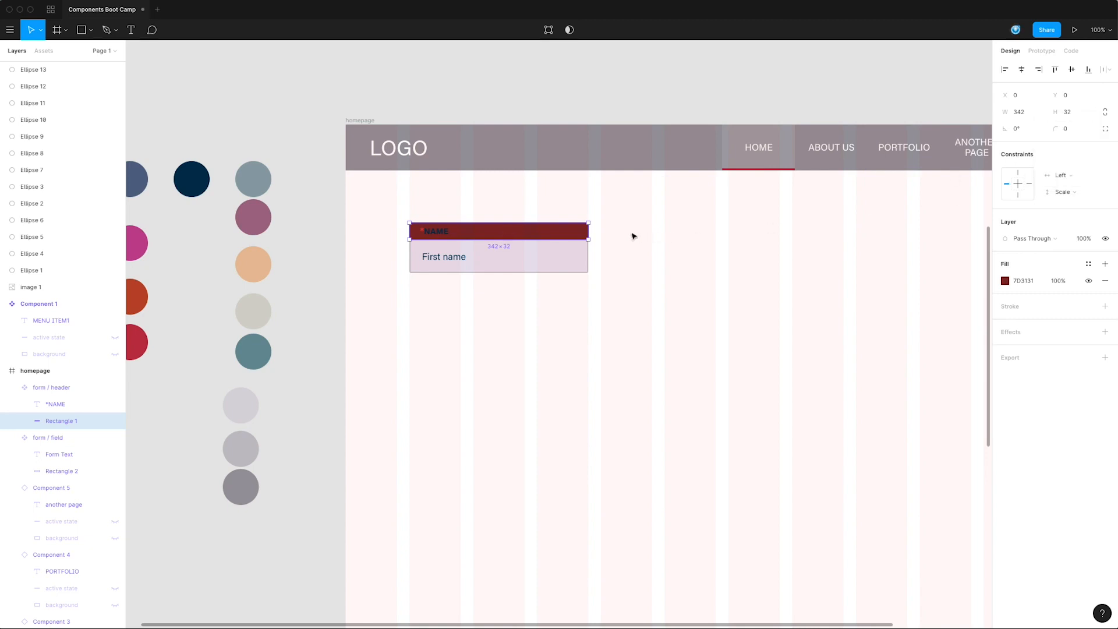
pyautogui.click(1075, 177)
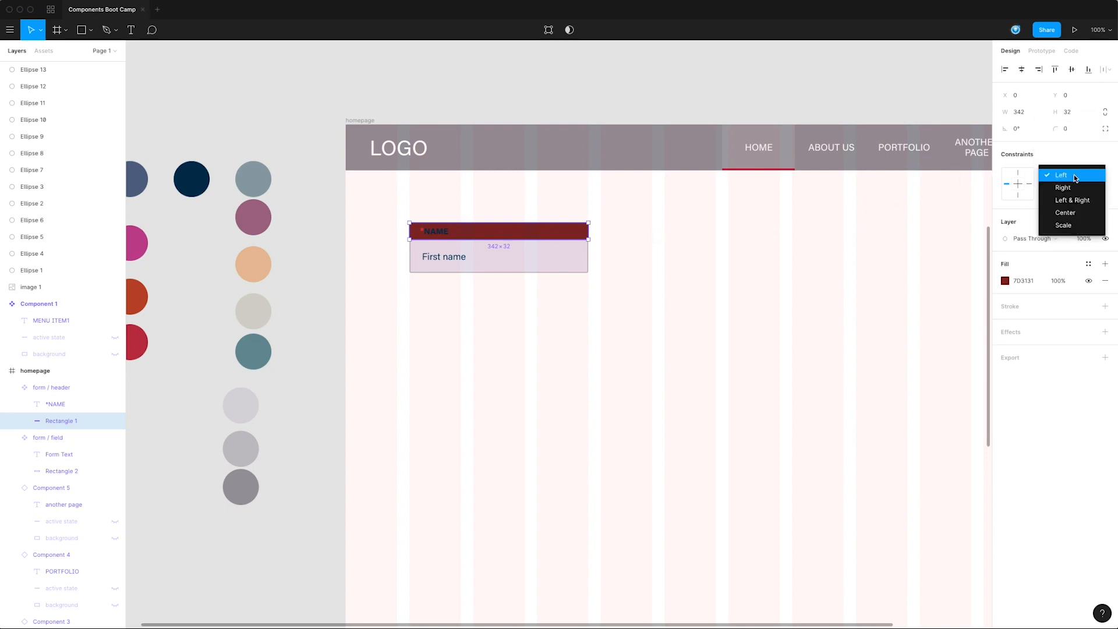
pyautogui.click(1074, 173)
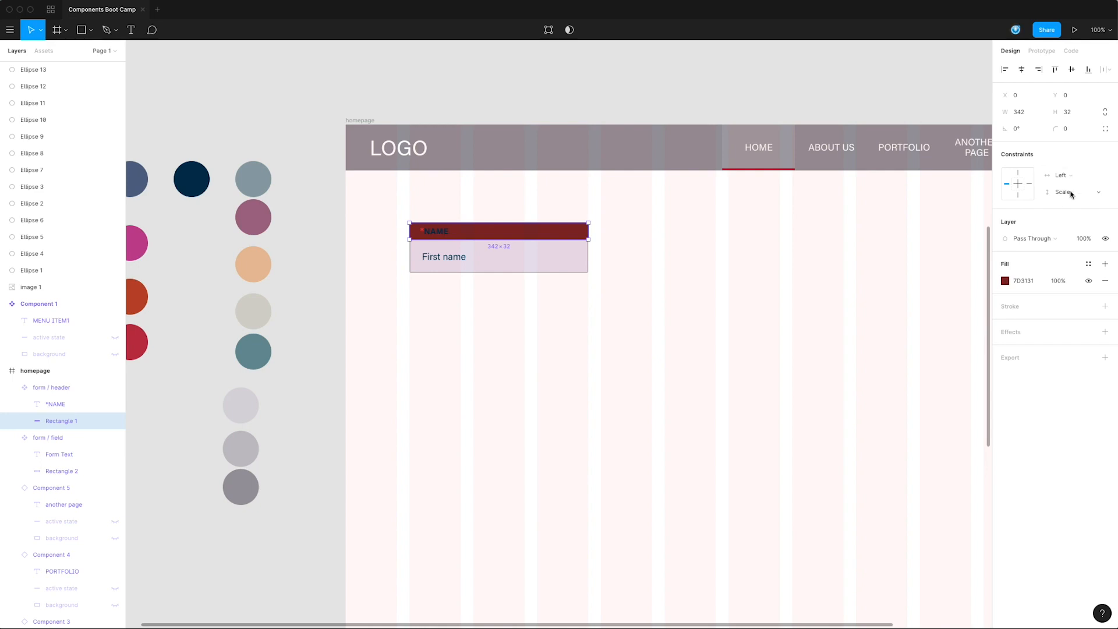
pyautogui.click(1067, 193)
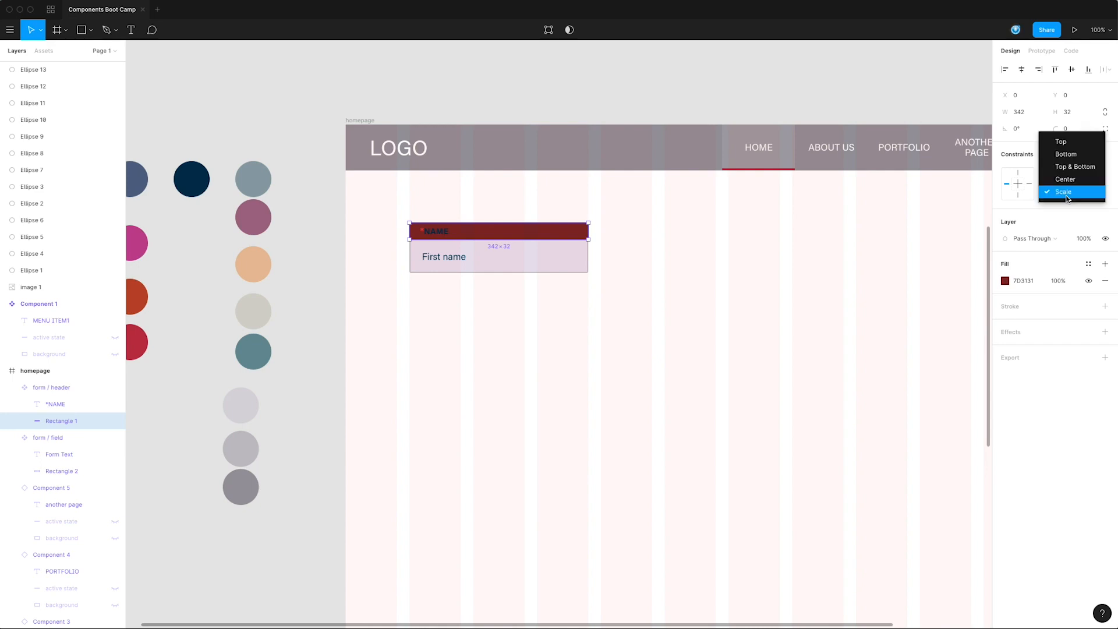
pyautogui.click(1077, 155)
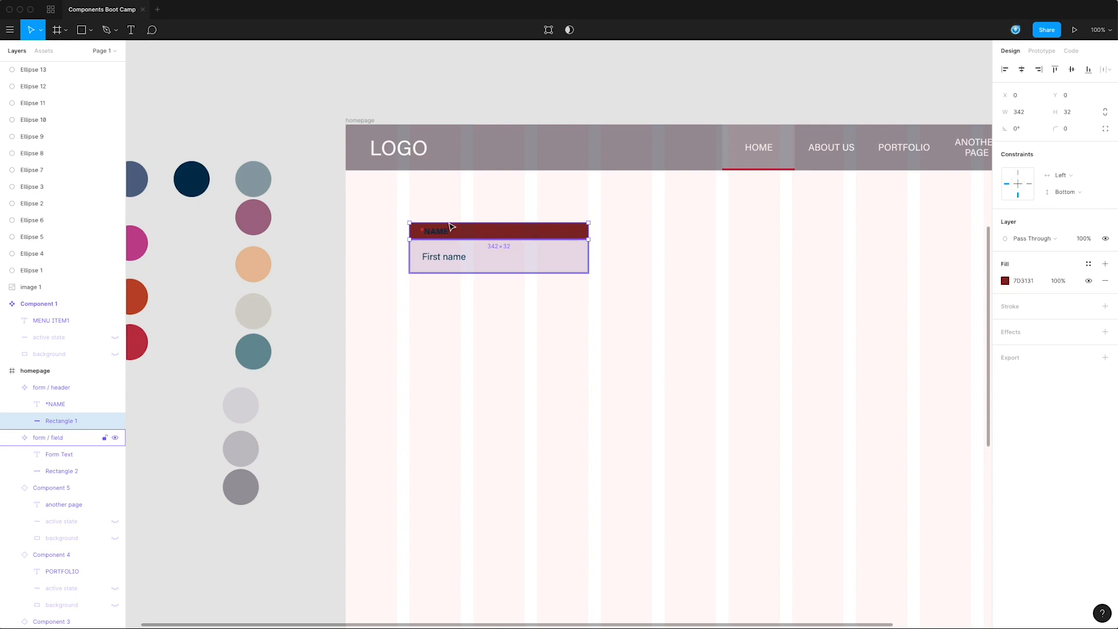
# - Set the horizontal constraint of Rectangle 2 in the form / field to Left & Right
pyautogui.click(454, 265)
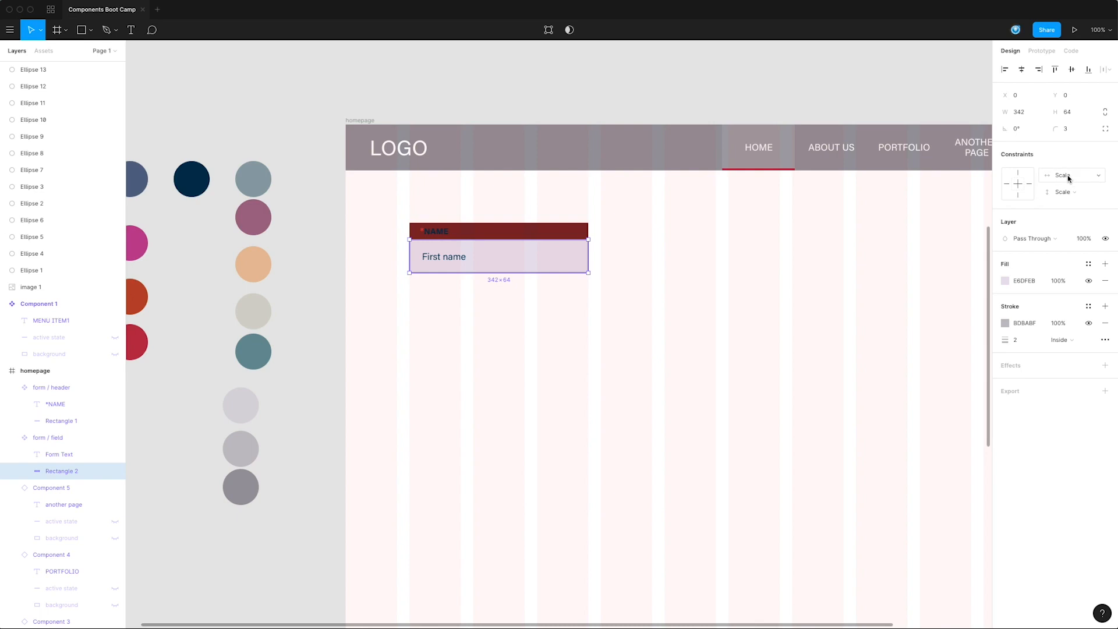
pyautogui.click(1070, 178)
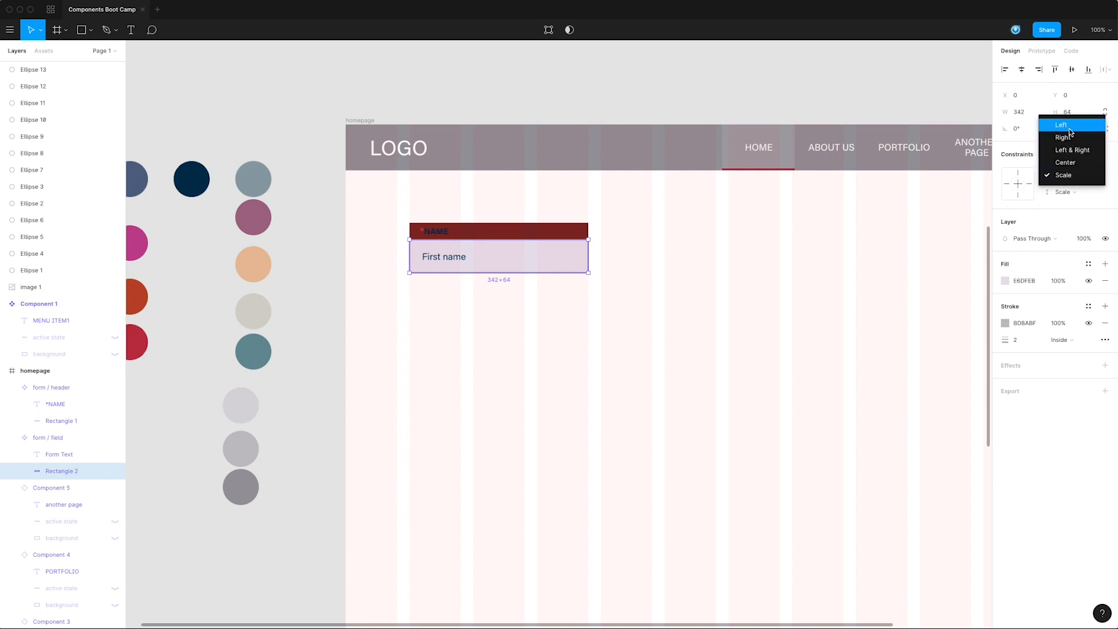
pyautogui.click(1067, 150)
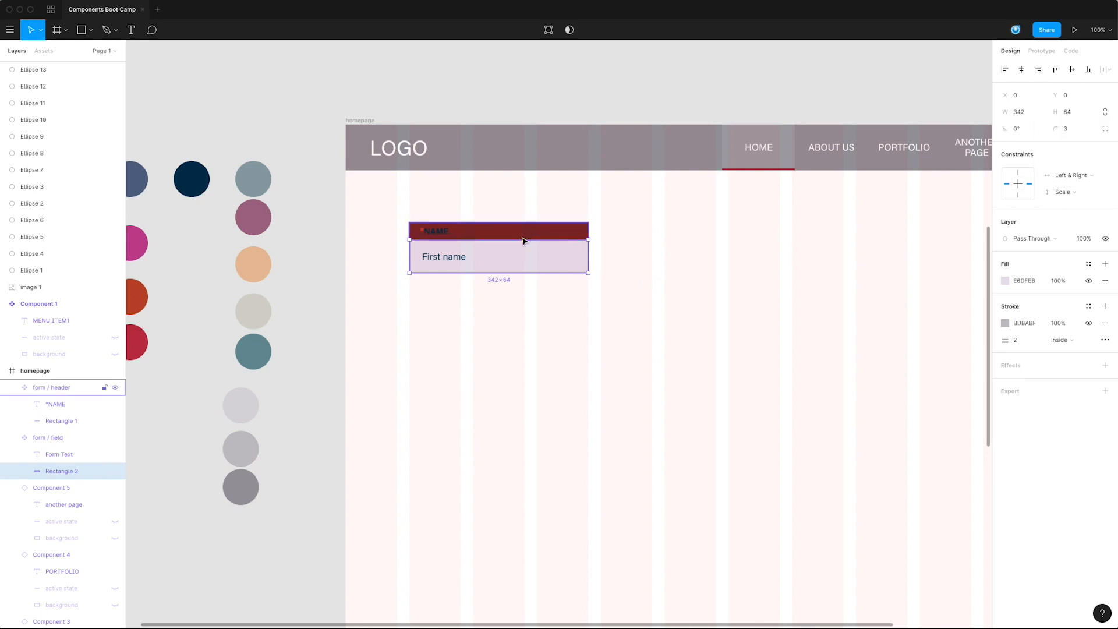
# - Set the horizontal constraint of the Form Text layer to Left
pyautogui.doubleClick(457, 256)
pyautogui.click(1065, 174)
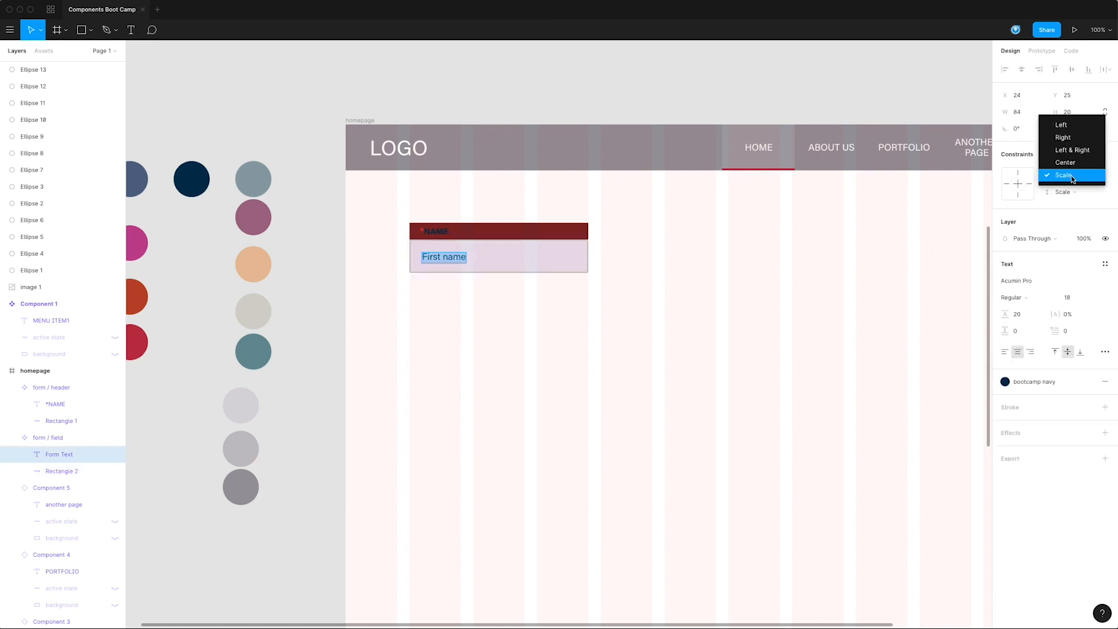
pyautogui.click(1075, 127)
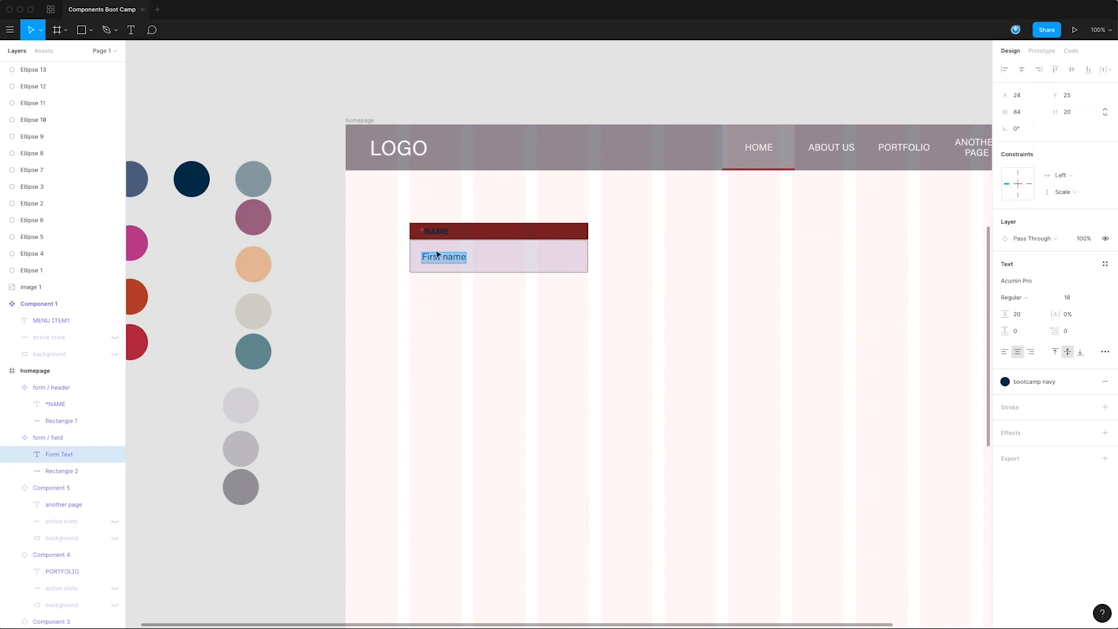
# - Select the form / header component and hide its Rectangle 1 layer again
pyautogui.click(504, 266)
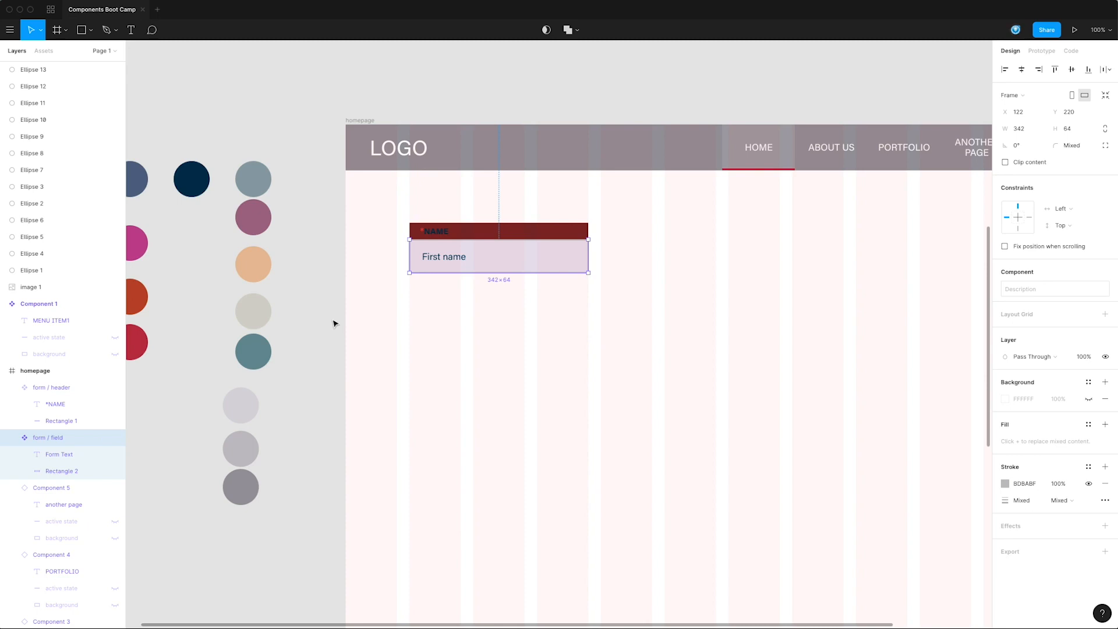
pyautogui.click(519, 356)
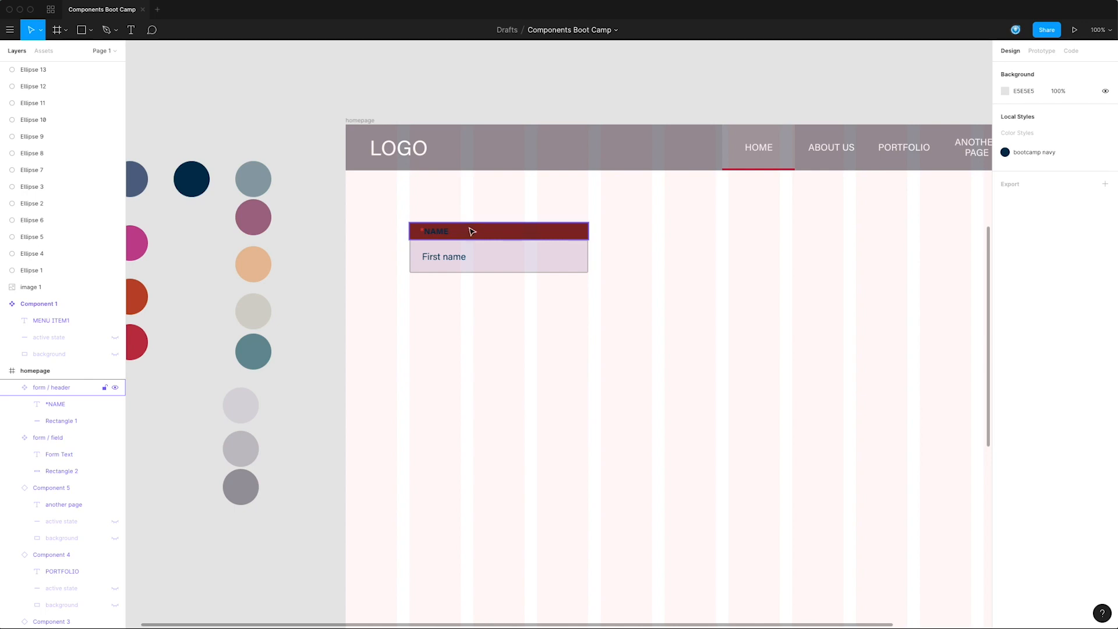
pyautogui.click(509, 230)
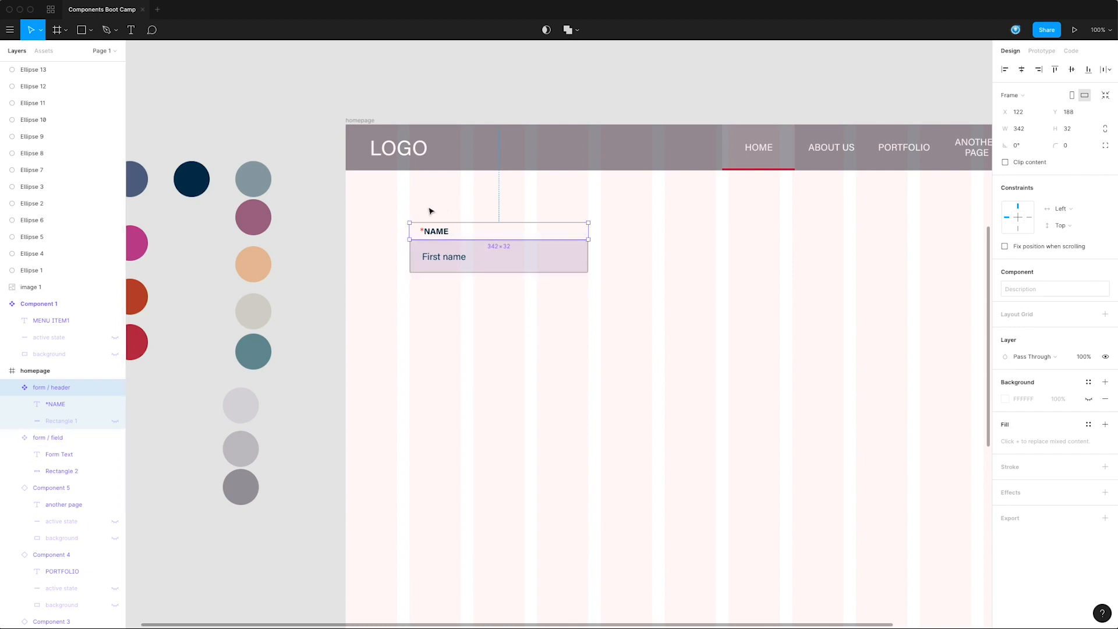
# - Combine the form / header and form / field on the homepage into one component and name it form / master
pyautogui.moveTo(418, 206); pyautogui.dragTo(474, 285)
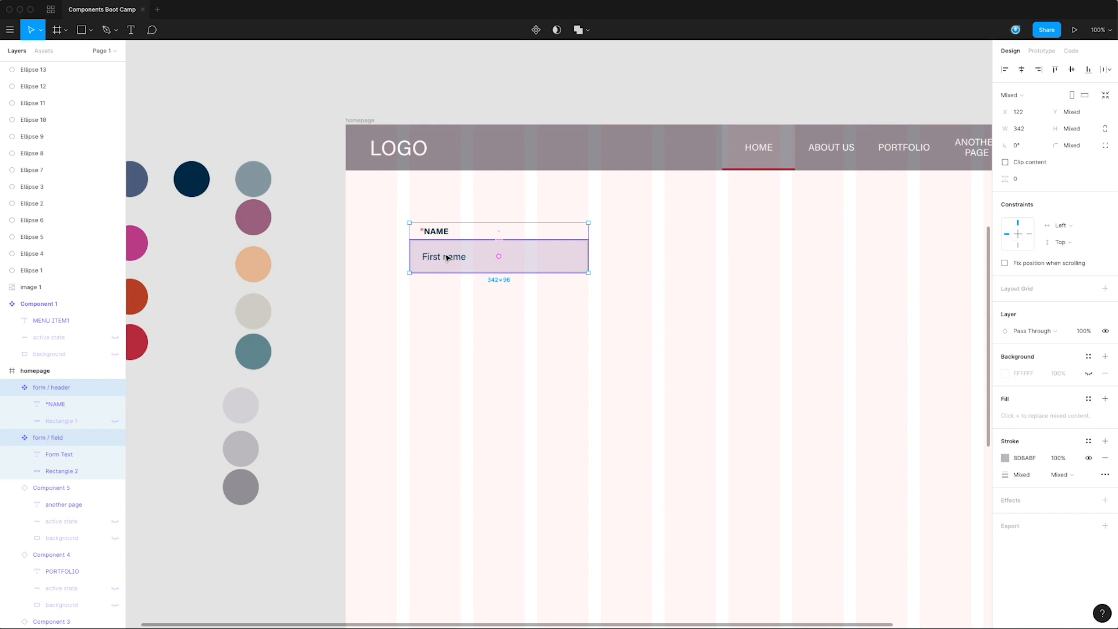
pyautogui.press('super+alt+k')
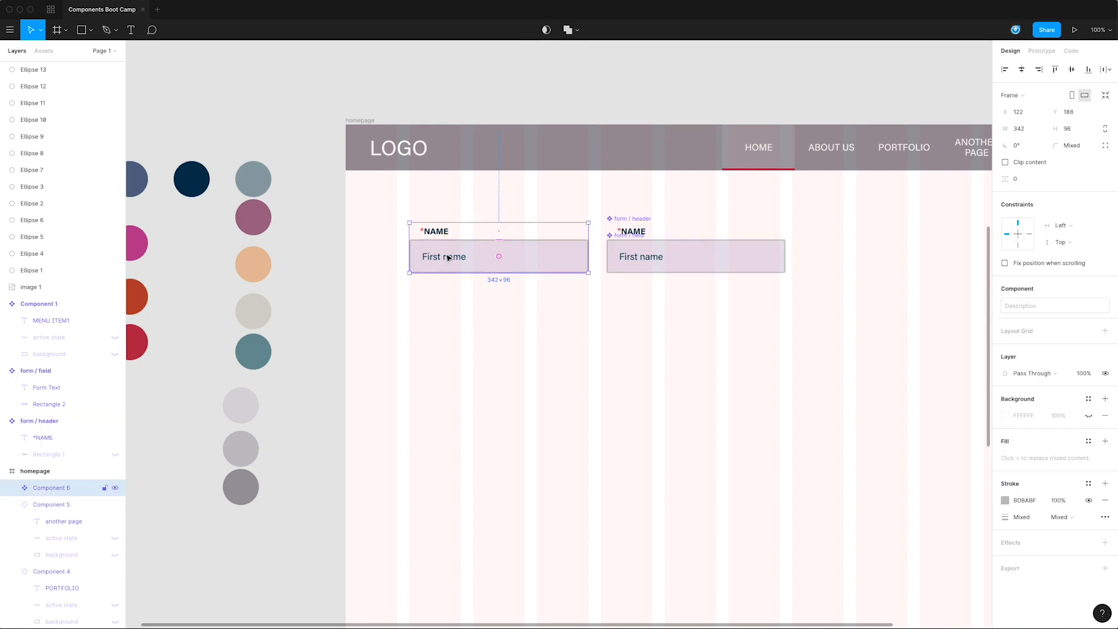
pyautogui.click(634, 219)
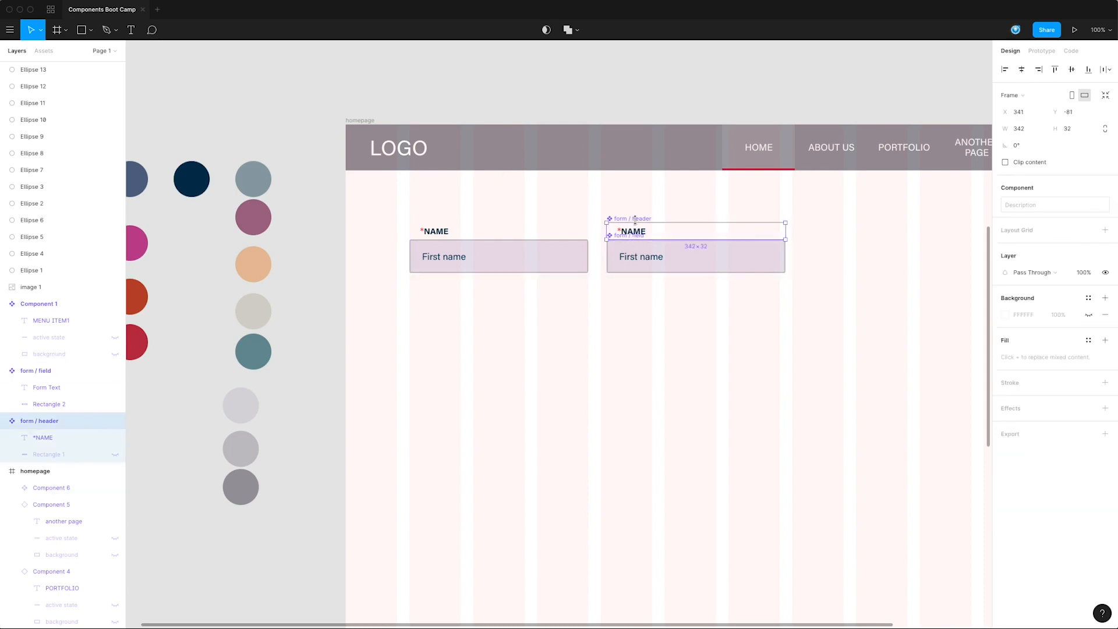
pyautogui.click(622, 235)
pyautogui.keyDown('shift'); pyautogui.click(619, 225); pyautogui.keyUp('shift')
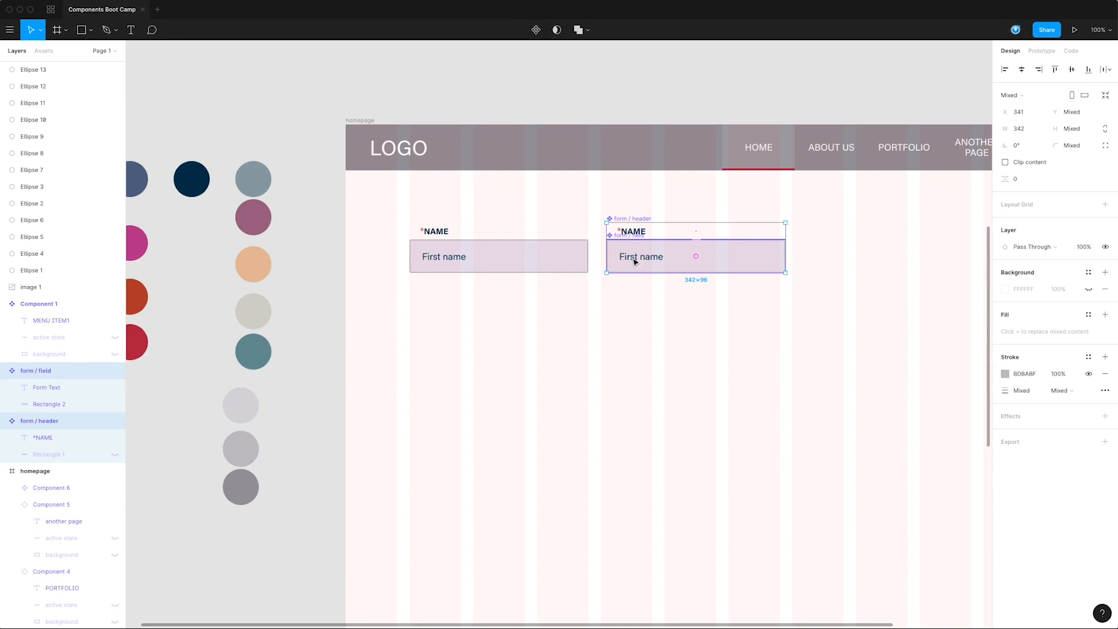
pyautogui.click(476, 241)
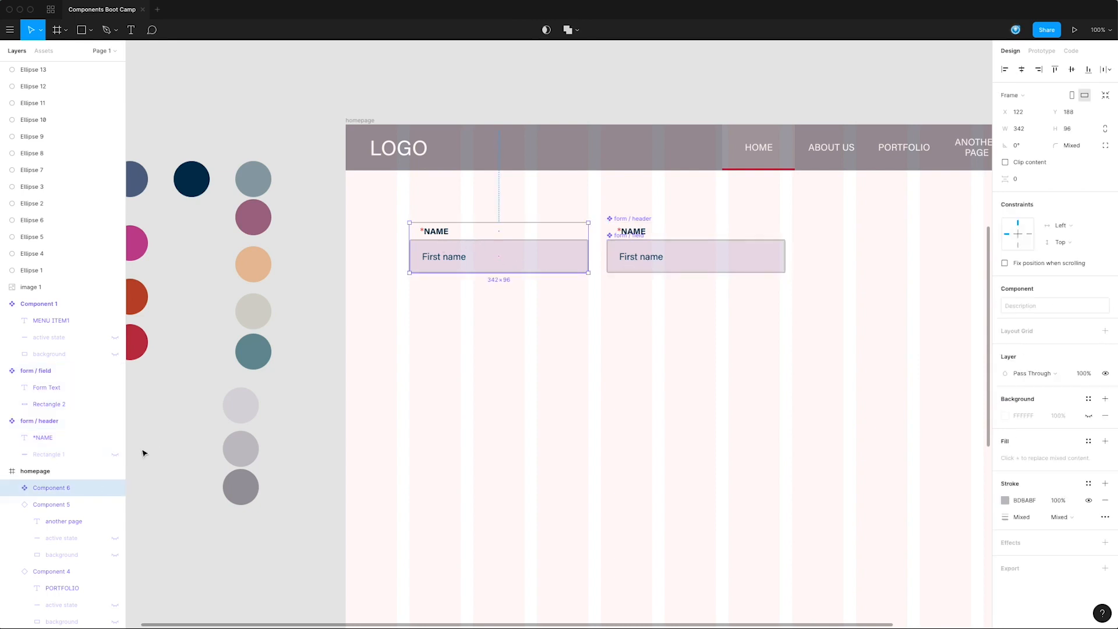
pyautogui.doubleClick(42, 488)
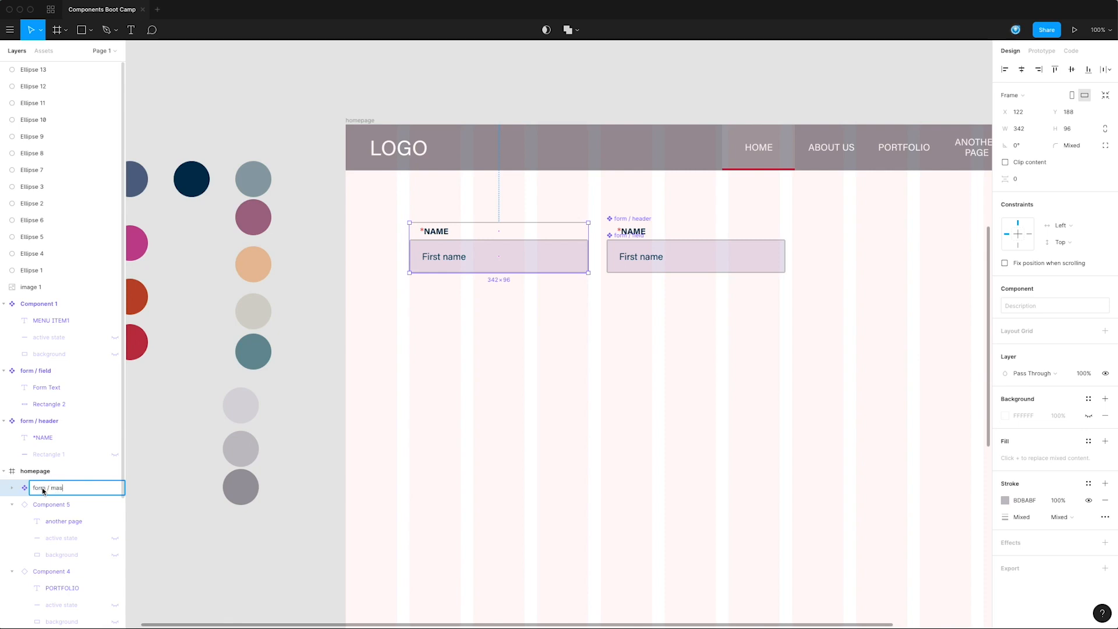
pyautogui.click(481, 362)
# - Move Component 1 and the original form / header and form / field components side by side into the empty area above the homepage frame
pyautogui.click(636, 272)
pyautogui.scroll(5, 637, 272)
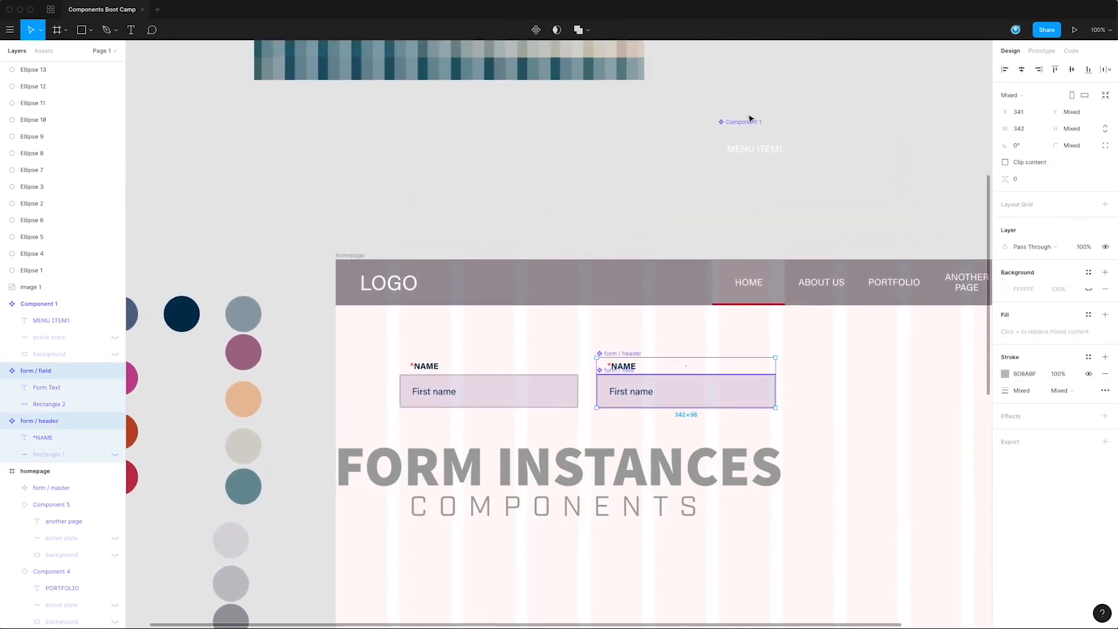
pyautogui.moveTo(751, 125); pyautogui.dragTo(374, 139)
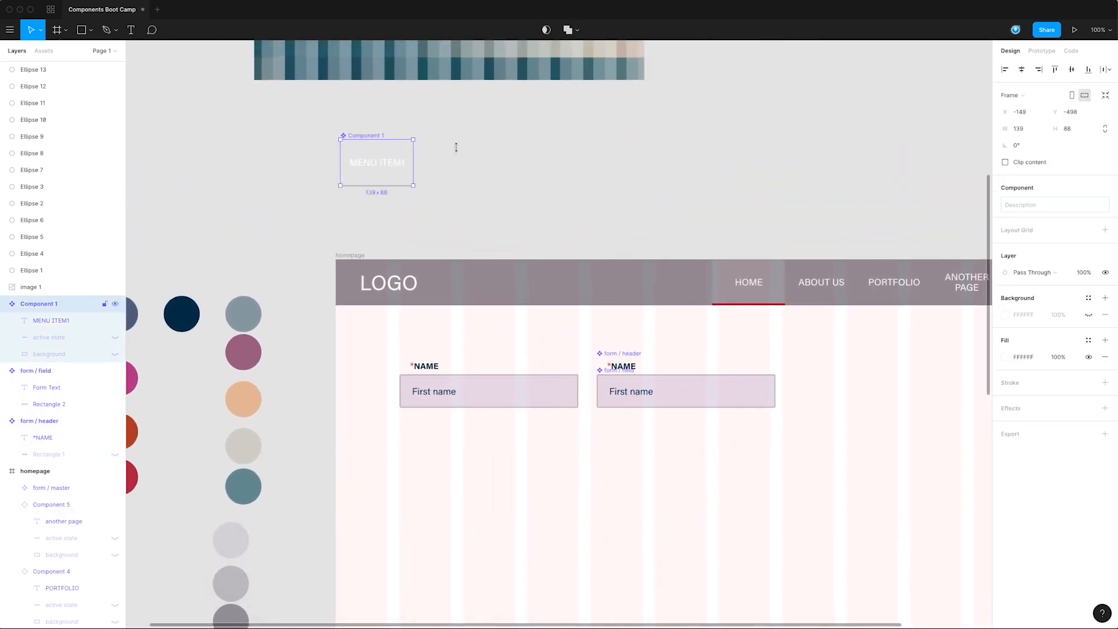
pyautogui.click(495, 221)
pyautogui.moveTo(628, 396); pyautogui.dragTo(493, 166)
pyautogui.hscroll(-10, 736, 142)
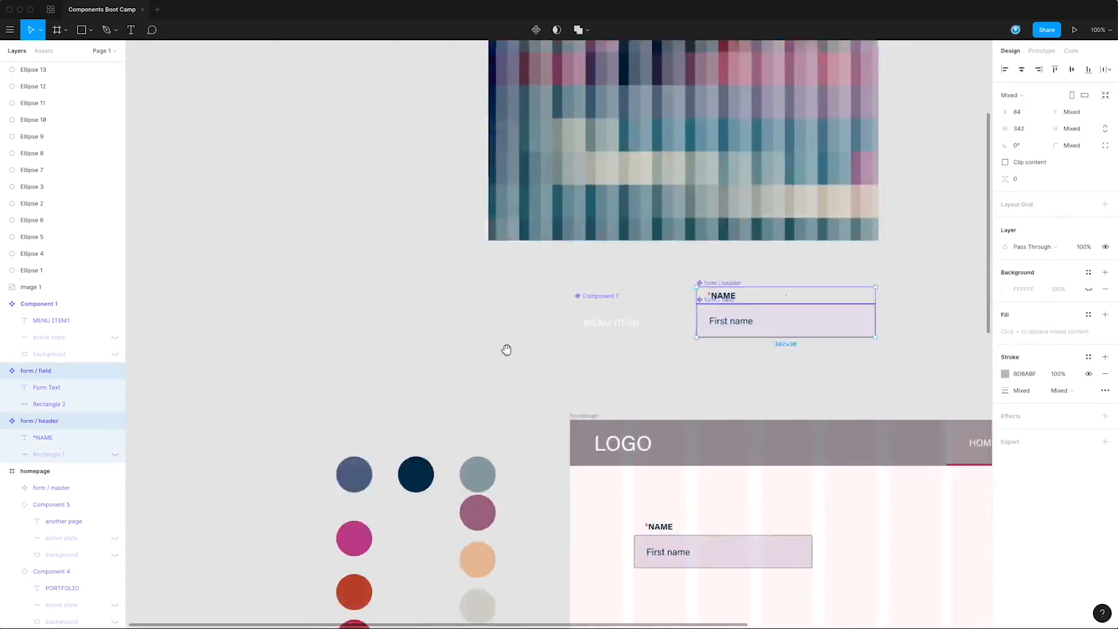
# - Move all the color swatch ellipses together into the homepage frame near its upper right, keeping their size
pyautogui.scroll(-10, 709, 289)
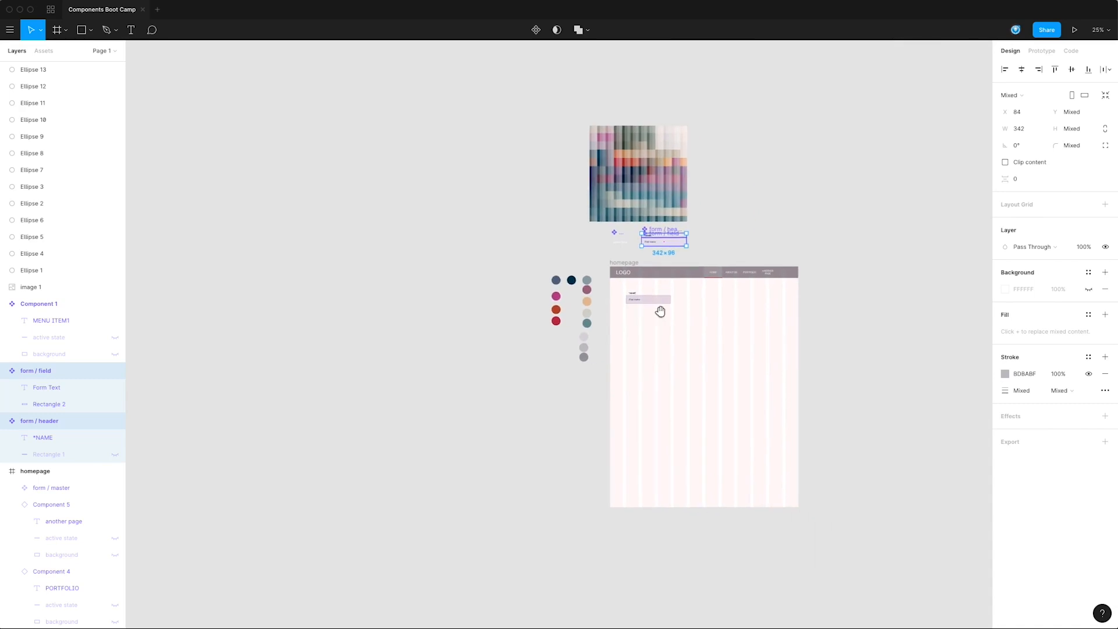
pyautogui.moveTo(517, 255); pyautogui.dragTo(771, 344)
pyautogui.moveTo(731, 290); pyautogui.dragTo(768, 324)
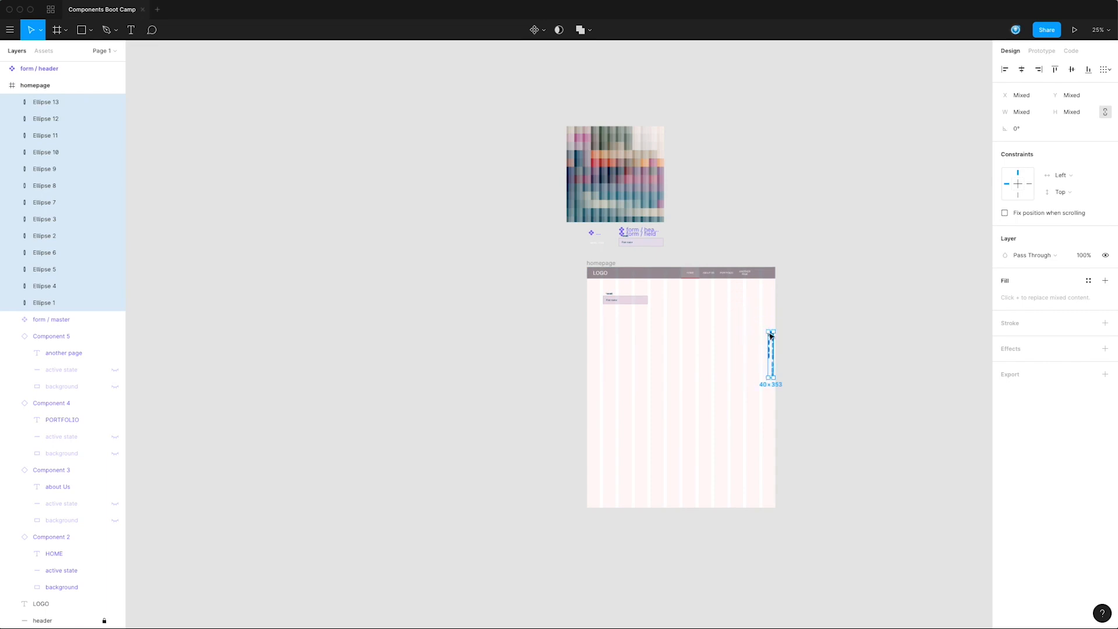
pyautogui.hotkey('ctrl', 'z')
pyautogui.moveTo(734, 291)
pyautogui.mouseDown()
pyautogui.moveTo(759, 319)
pyautogui.moveTo(739, 308)
pyautogui.mouseUp()
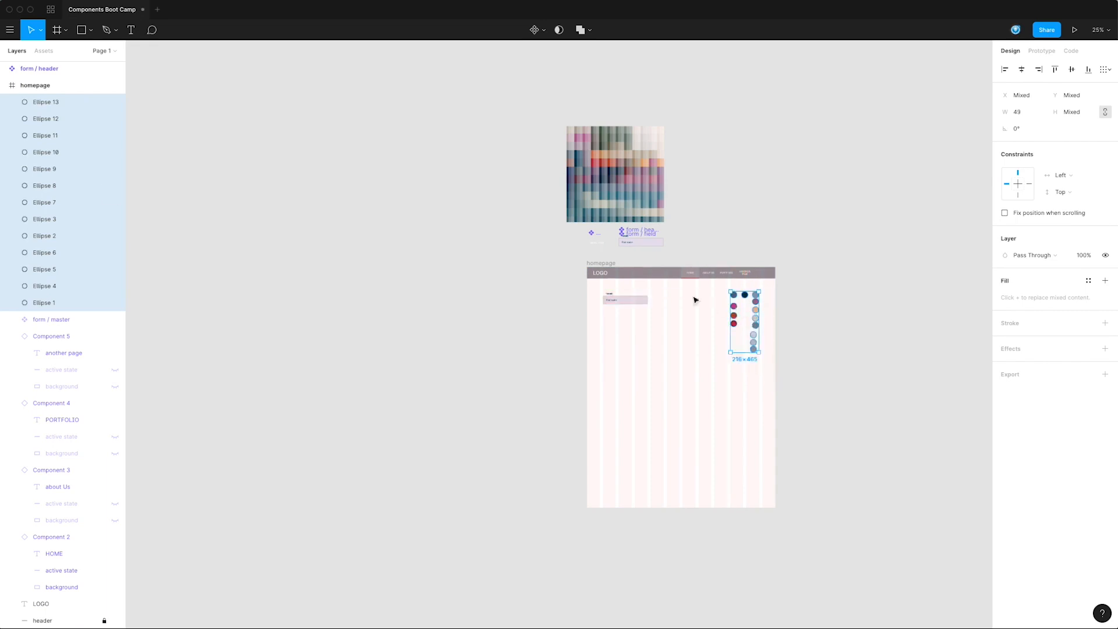
# - Move Component 1, form / header and form / field together into the empty canvas left of the homepage frame
pyautogui.click(675, 250)
pyautogui.moveTo(692, 231); pyautogui.dragTo(549, 312)
pyautogui.hotkey('shift', '0')
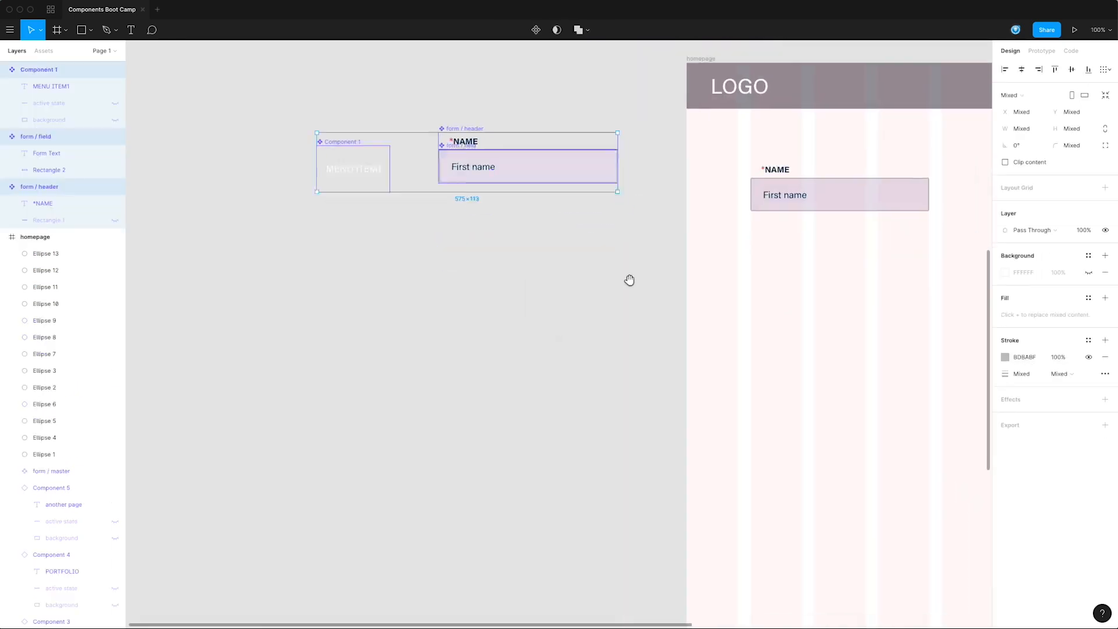
pyautogui.keyDown('alt'); pyautogui.click(623, 283); pyautogui.keyUp('alt')
pyautogui.click(600, 278)
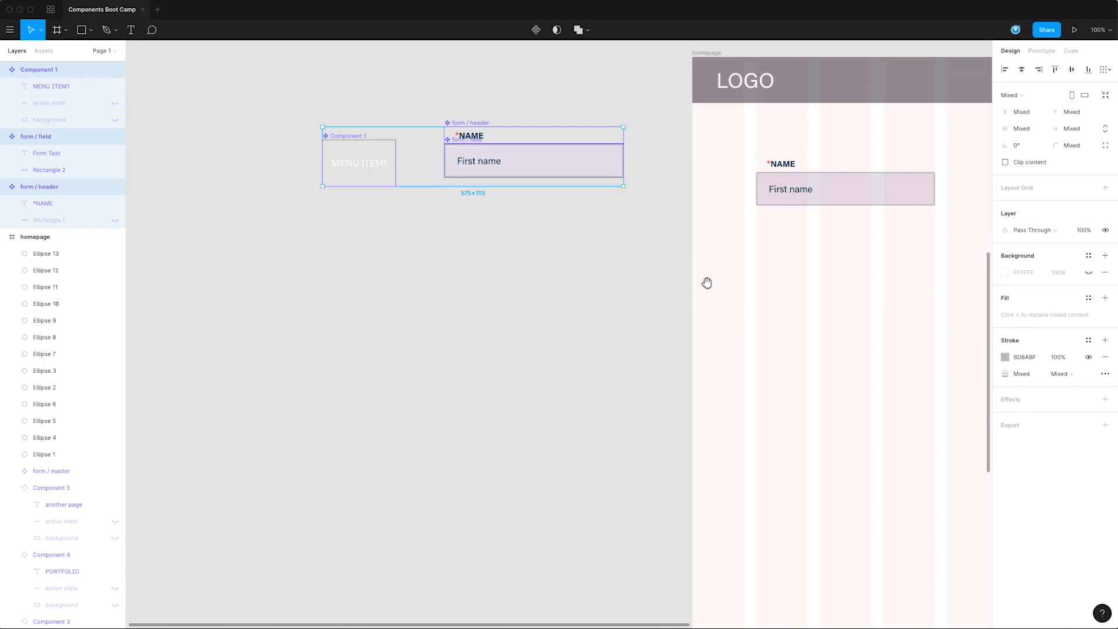
pyautogui.click(619, 269)
# - Arrange Component 1, form / header and form / field in a left-aligned vertical stack beside the homepage frame
pyautogui.moveTo(514, 111); pyautogui.dragTo(519, 252)
pyautogui.moveTo(352, 164); pyautogui.dragTo(526, 153)
pyautogui.moveTo(512, 220); pyautogui.dragTo(514, 187)
pyautogui.press('Escape')
pyautogui.moveTo(776, 319); pyautogui.dragTo(644, 330)
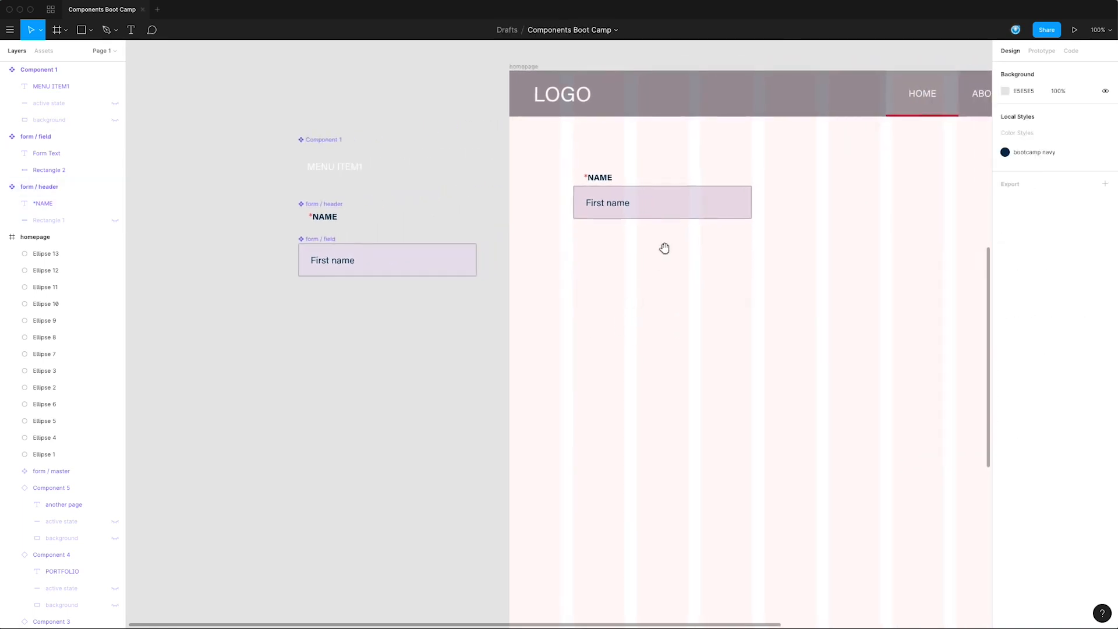
# - Duplicate form / master in place on the homepage and move the original component below form / field outside the frame
pyautogui.moveTo(664, 248); pyautogui.dragTo(647, 266)
pyautogui.click(596, 222)
pyautogui.moveTo(601, 225); pyautogui.dragTo(331, 357)
pyautogui.press('super+z')
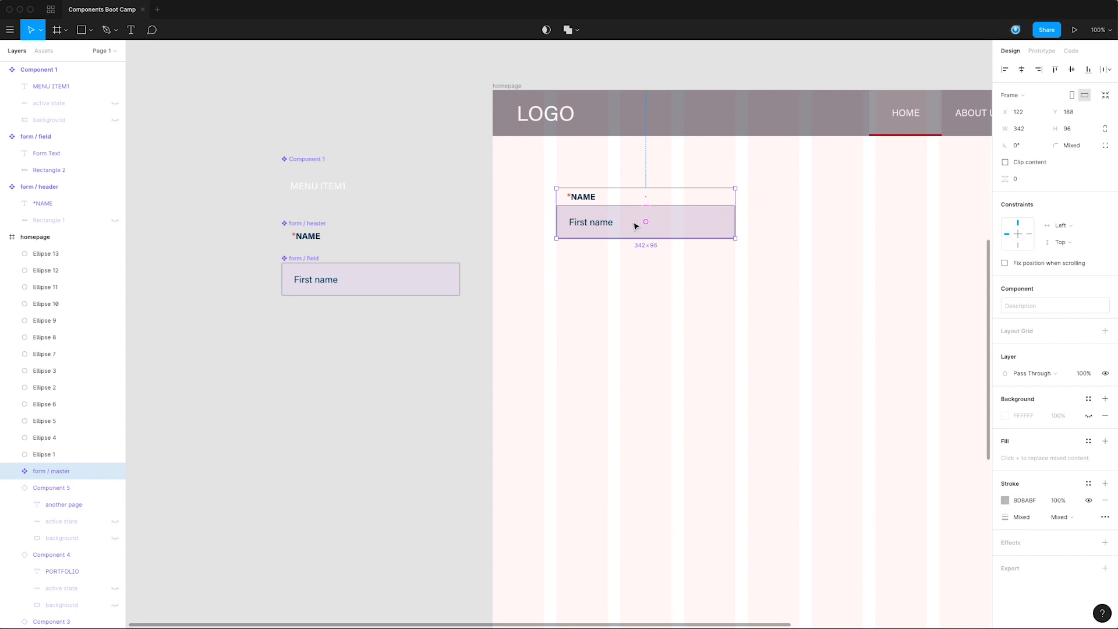
pyautogui.press('super+d')
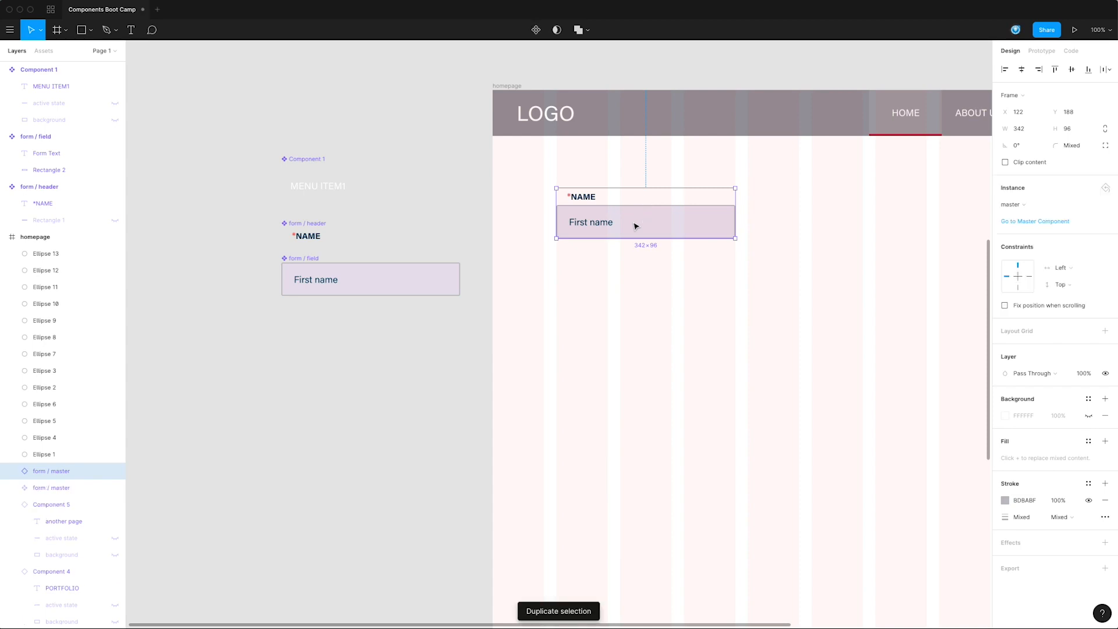
pyautogui.click(51, 488)
pyautogui.moveTo(602, 233); pyautogui.dragTo(331, 369)
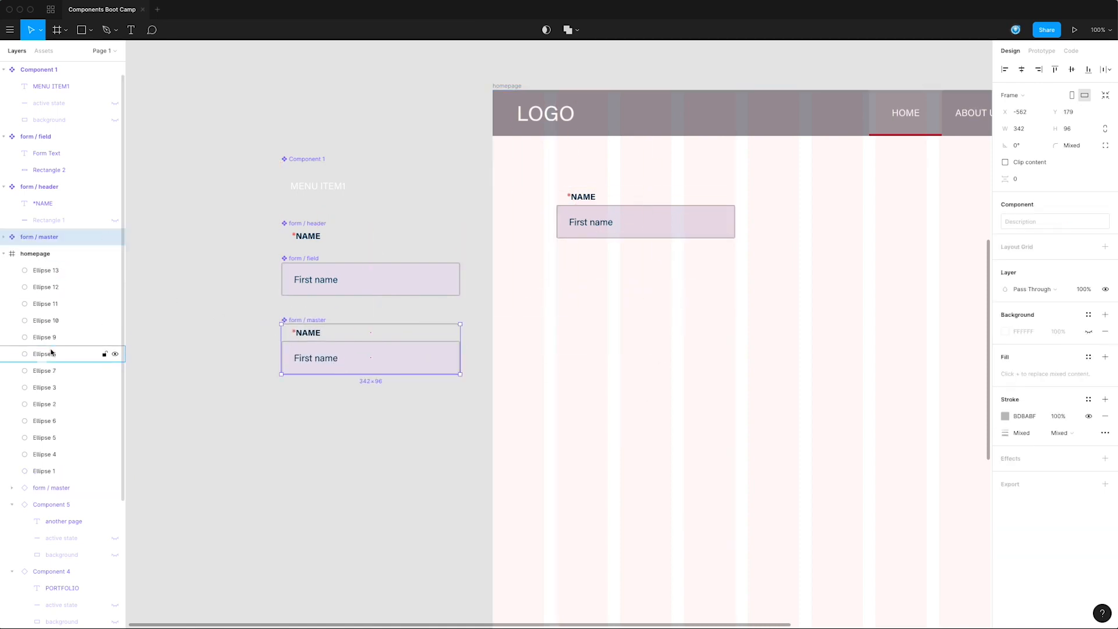
# - Try stretching the form / master instance on the homepage to a width of 702, then undo the resize
pyautogui.click(591, 221)
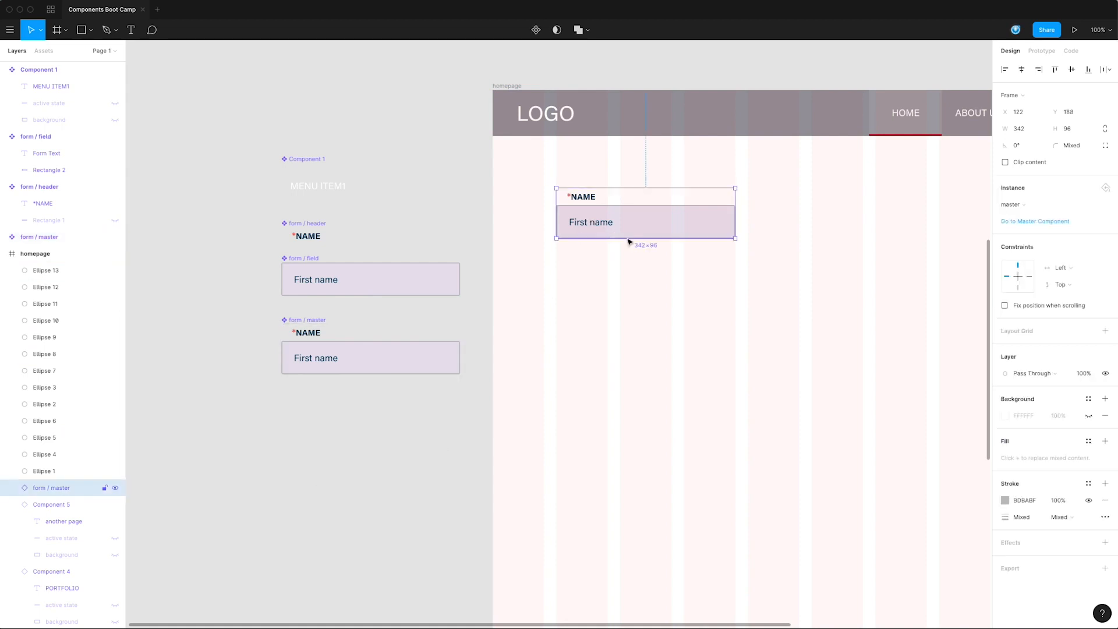
pyautogui.hscroll(5, 529, 268)
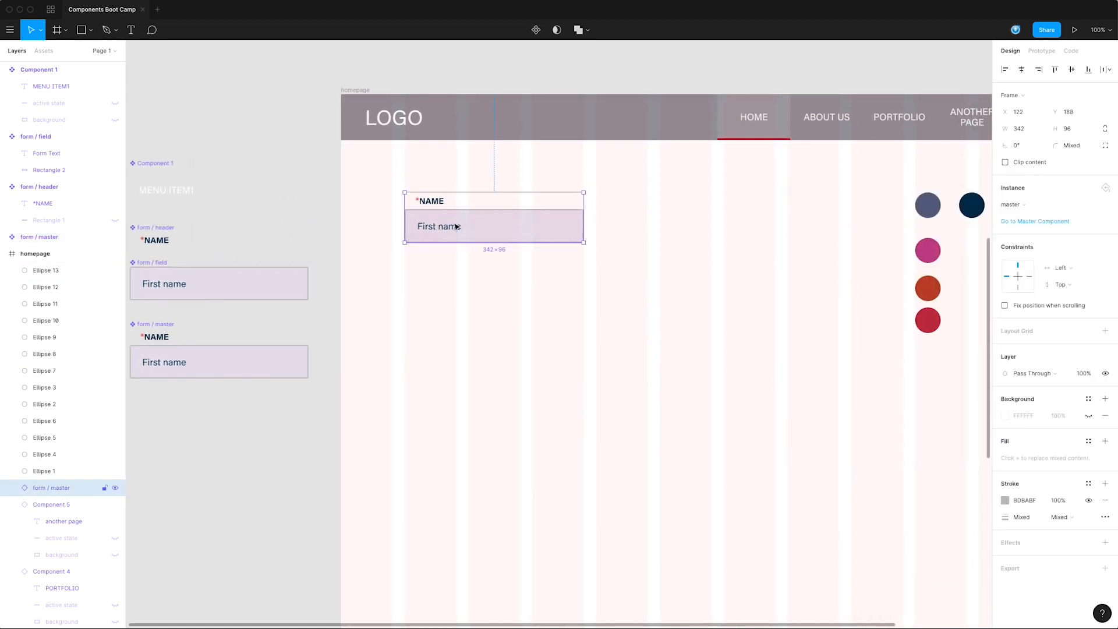
pyautogui.moveTo(588, 219); pyautogui.dragTo(772, 247)
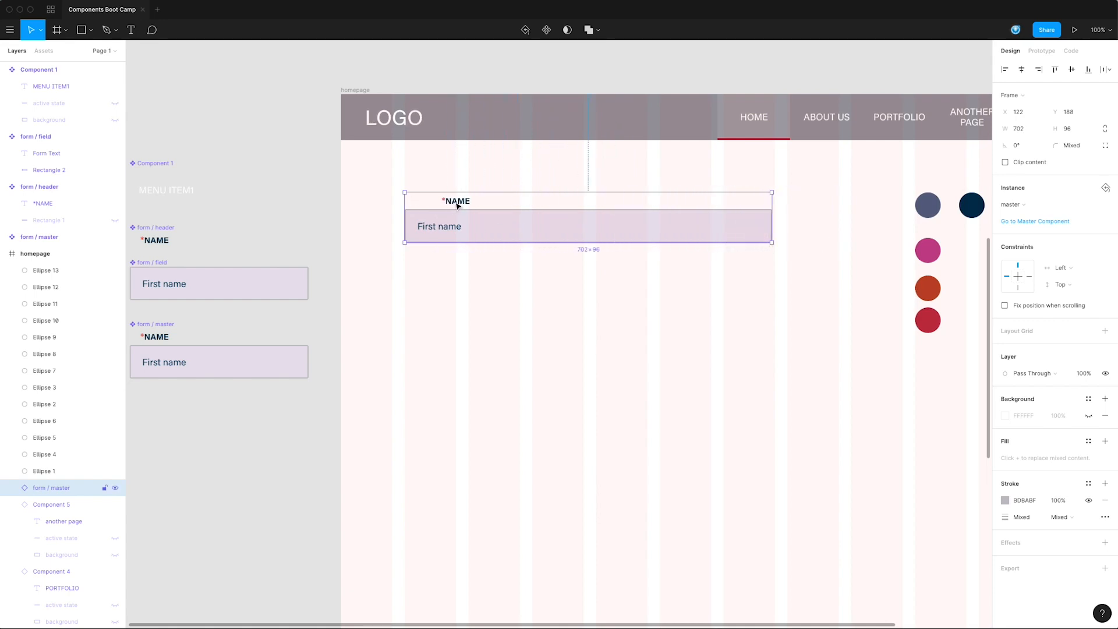
pyautogui.press('super+z')
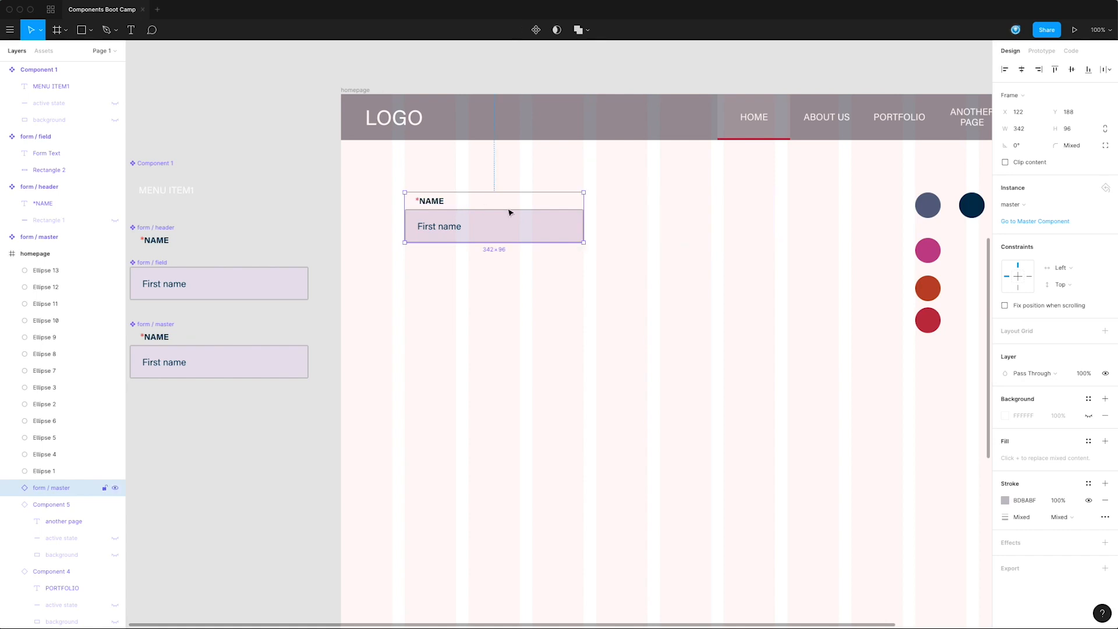
# - Set the horizontal constraint of the *NAME text in form / header to Left & Right and briefly show its Rectangle 1
pyautogui.doubleClick(155, 244)
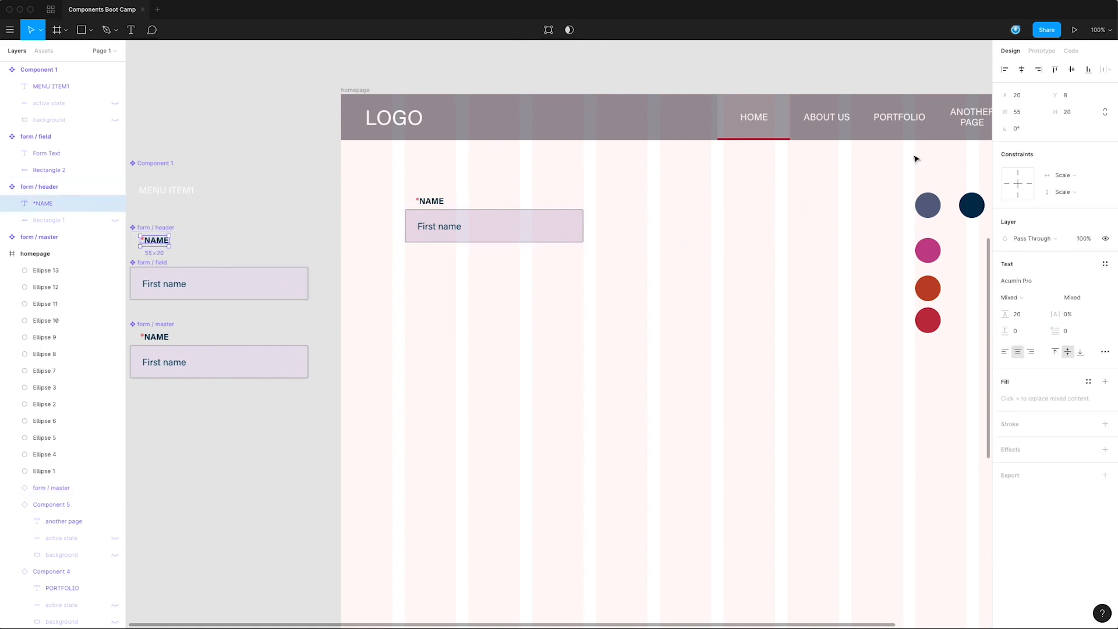
pyautogui.click(1063, 175)
pyautogui.click(1063, 152)
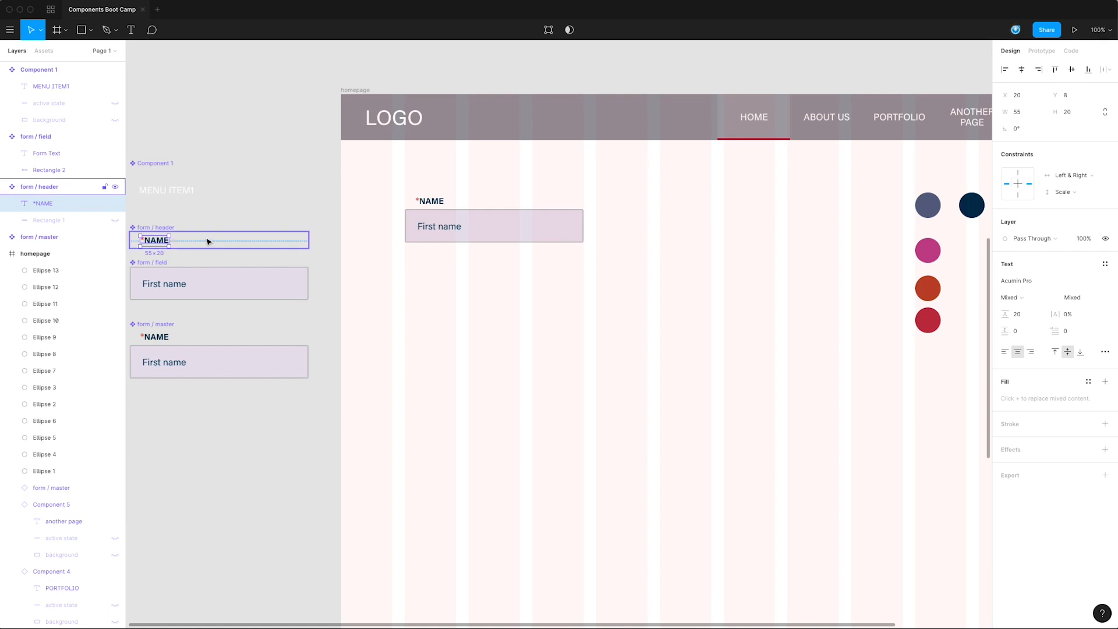
pyautogui.click(70, 220)
pyautogui.click(116, 220)
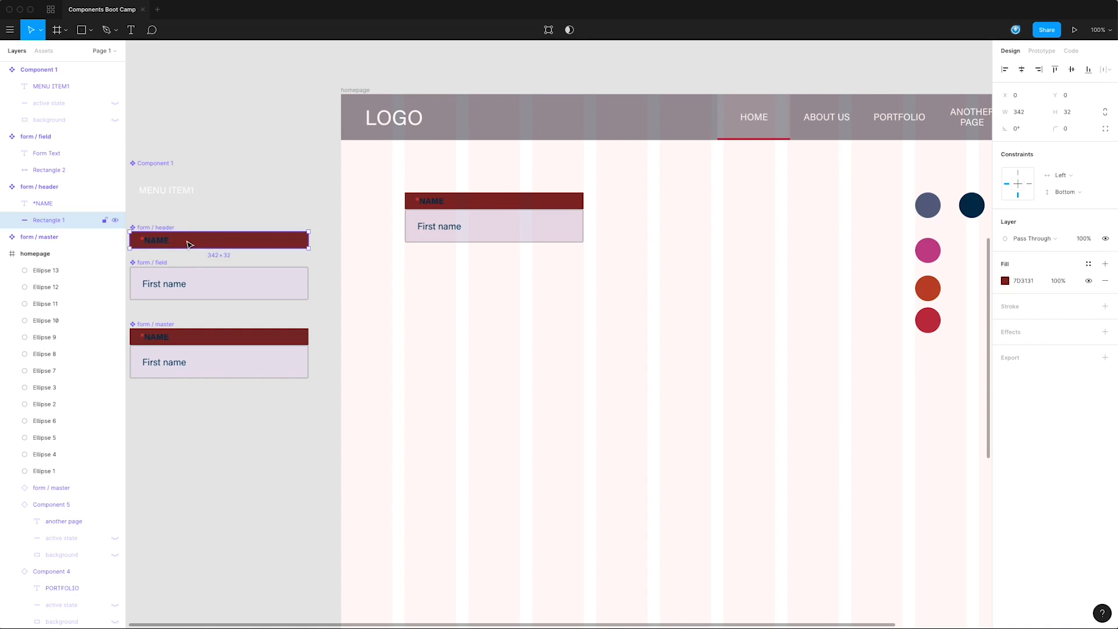
pyautogui.click(115, 220)
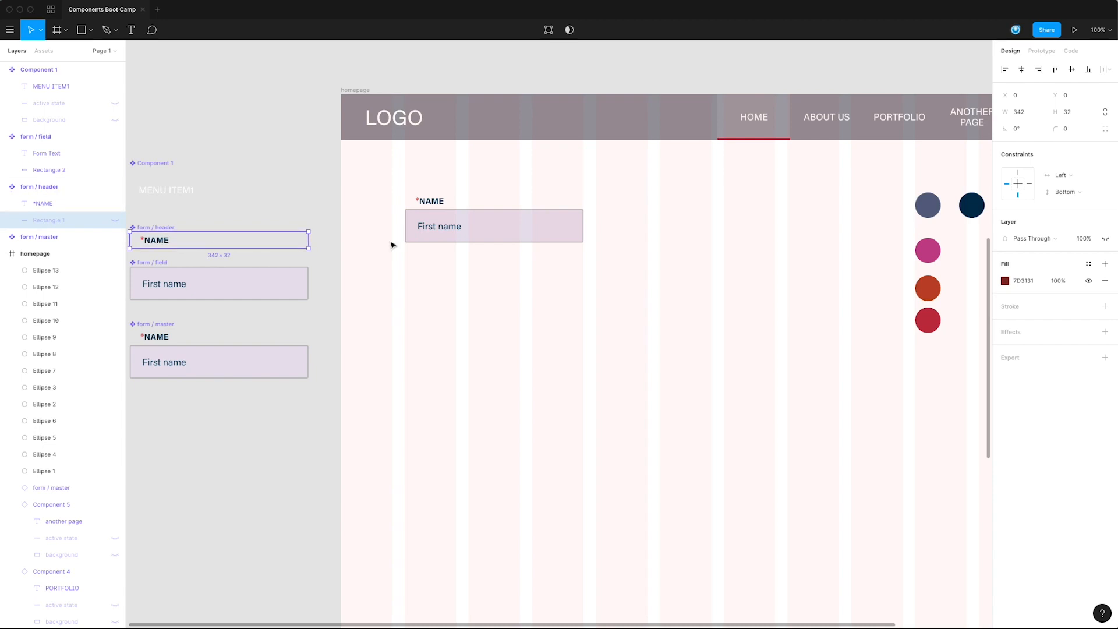
# - Try stretching the form / master instance on the homepage to a width of 571, then undo the resize
pyautogui.click(584, 219)
pyautogui.moveTo(584, 220); pyautogui.dragTo(705, 249)
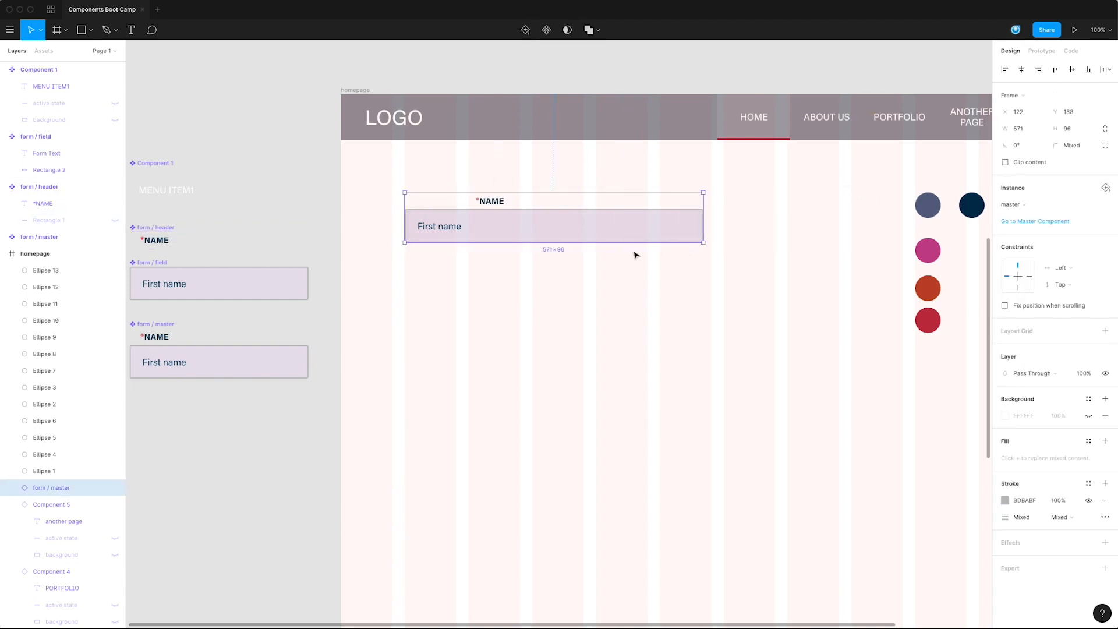
pyautogui.hotkey('ctrl', 'z')
pyautogui.press('Escape')
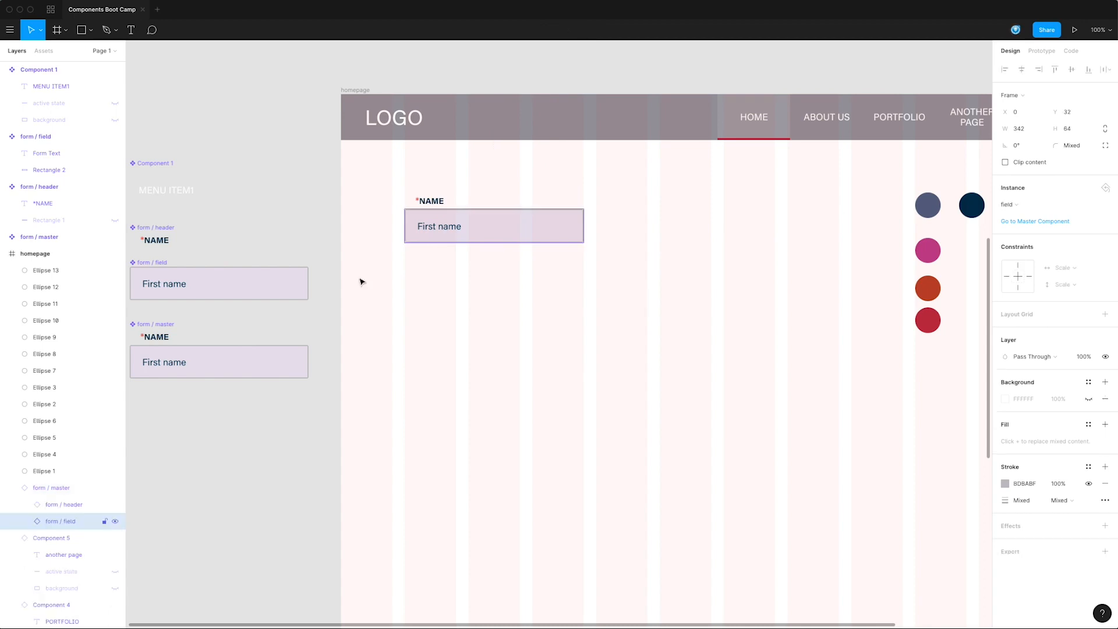
# - Set the horizontal constraint of the *NAME text in the original form / header component to Left
pyautogui.click(158, 364)
pyautogui.click(163, 365)
pyautogui.doubleClick(163, 365)
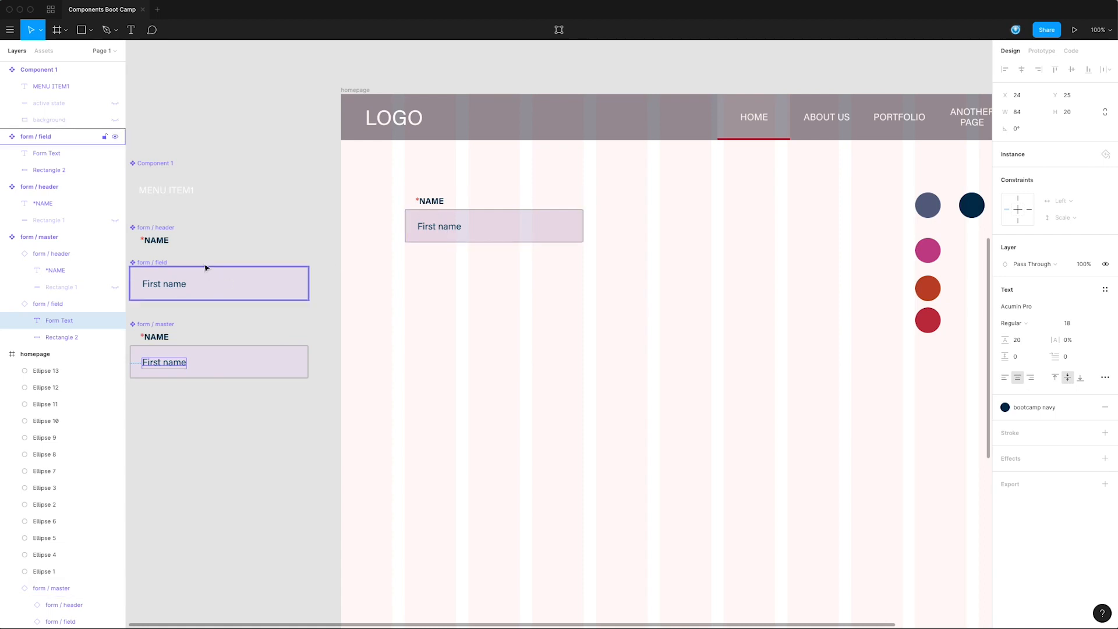
pyautogui.doubleClick(157, 241)
pyautogui.click(1091, 194)
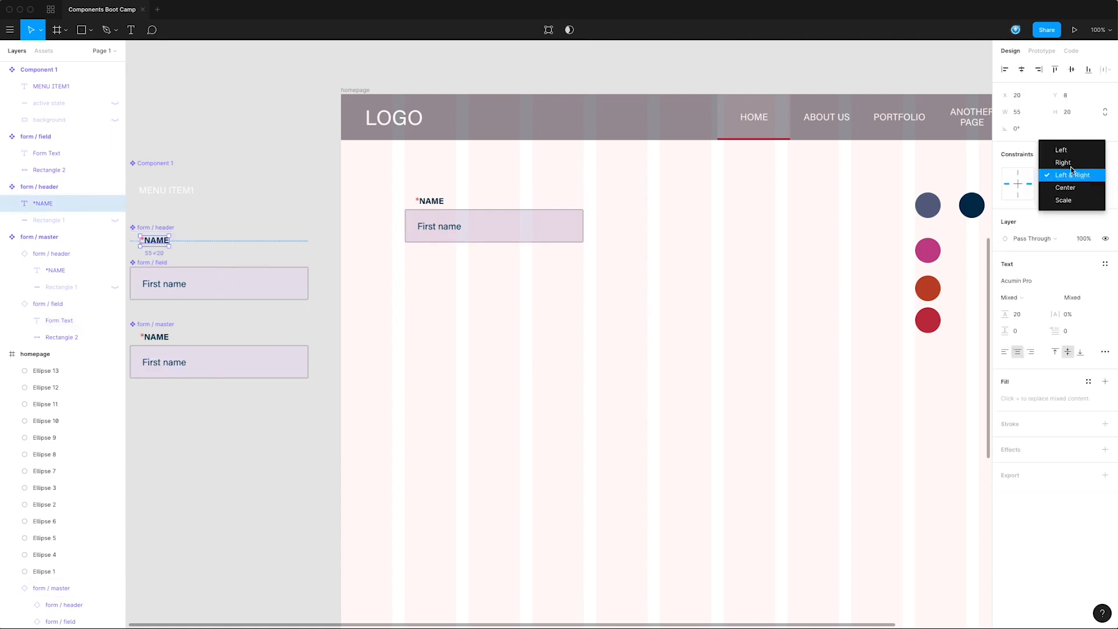
pyautogui.click(1064, 154)
# - Widen the form / master instance on the homepage so that it spans four grid columns
pyautogui.click(581, 228)
pyautogui.moveTo(581, 228); pyautogui.dragTo(647, 226)
pyautogui.click(584, 285)
# - Select all the color swatch ellipses on the homepage and move them down toward the middle of the frame
pyautogui.moveTo(561, 342); pyautogui.dragTo(530, 303)
pyautogui.scroll(-1, 530, 304)
pyautogui.moveTo(746, 115); pyautogui.dragTo(917, 412)
pyautogui.moveTo(887, 236); pyautogui.dragTo(674, 397)
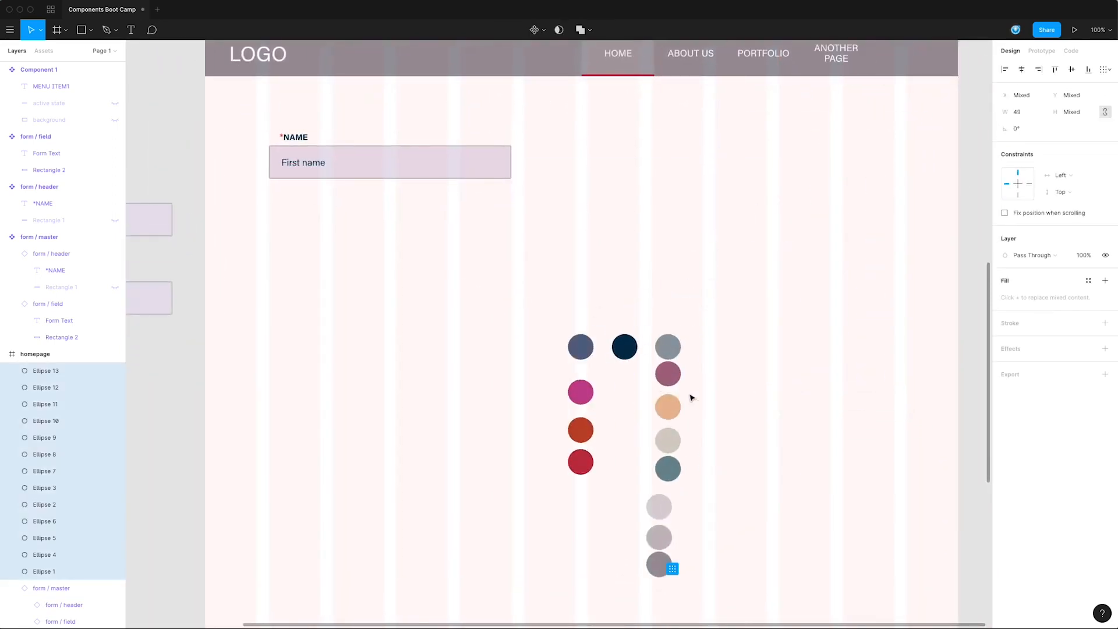
# - Add the text SIDEBAR to the right of the form on the homepage with a line height of 32
pyautogui.click(131, 30)
pyautogui.click(759, 169)
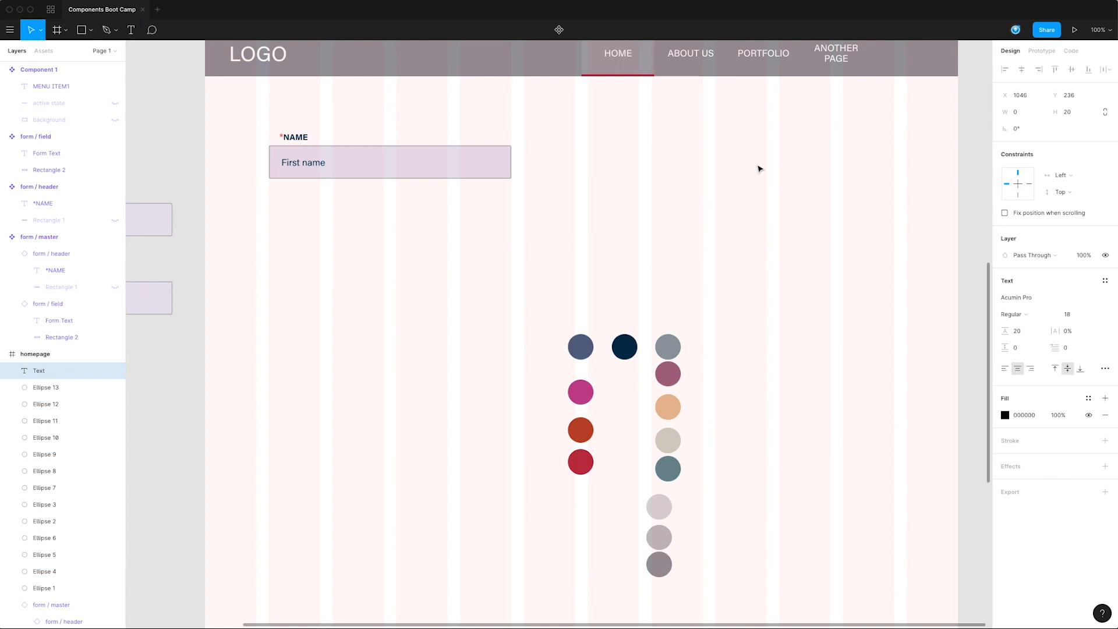
pyautogui.write('SIDEBAR')
pyautogui.press('super+a')
pyautogui.click(1027, 334)
pyautogui.press('Return')
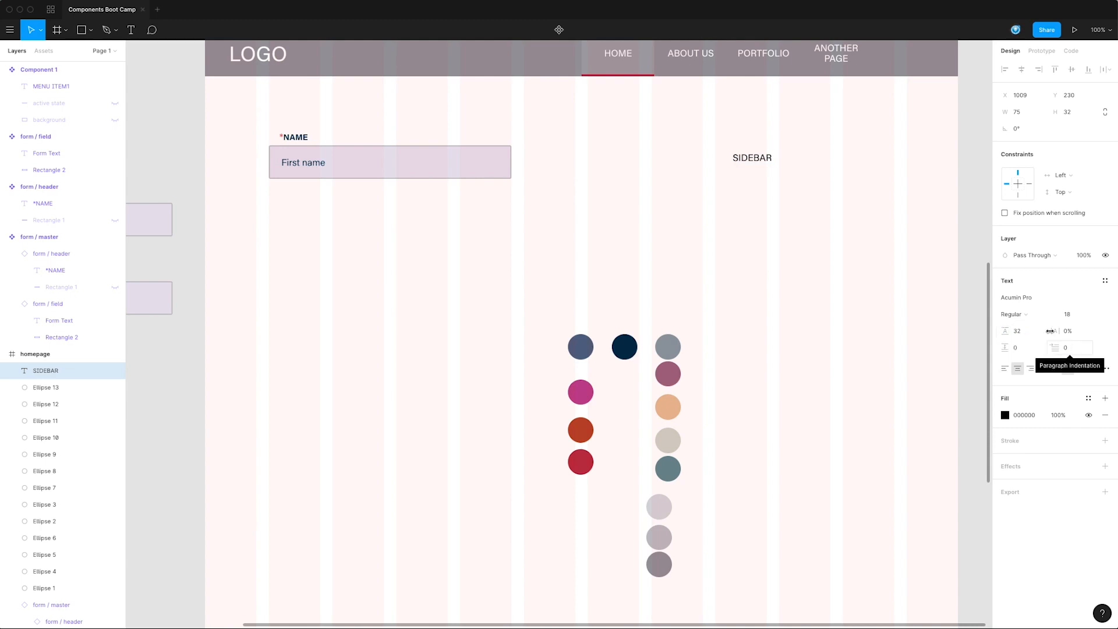
# - Style the SIDEBAR text in Bold with the bootcamp navy color and align it level with *NAME at X 1098, Y 190
pyautogui.click(1025, 314)
pyautogui.click(1020, 326)
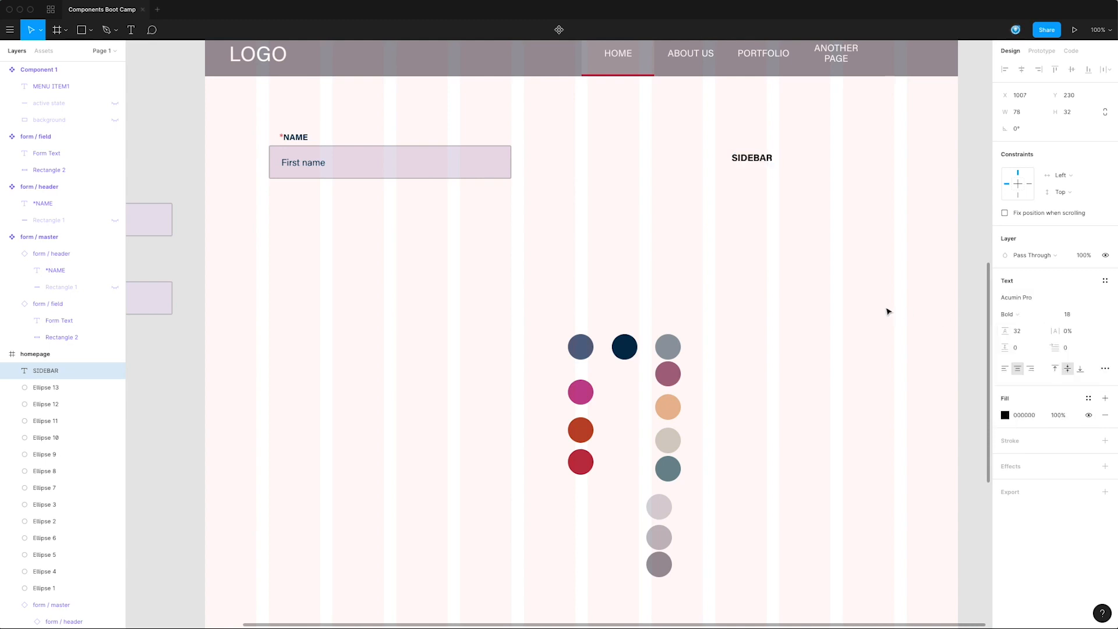
pyautogui.click(1089, 398)
pyautogui.click(1018, 438)
pyautogui.moveTo(755, 162); pyautogui.dragTo(802, 163)
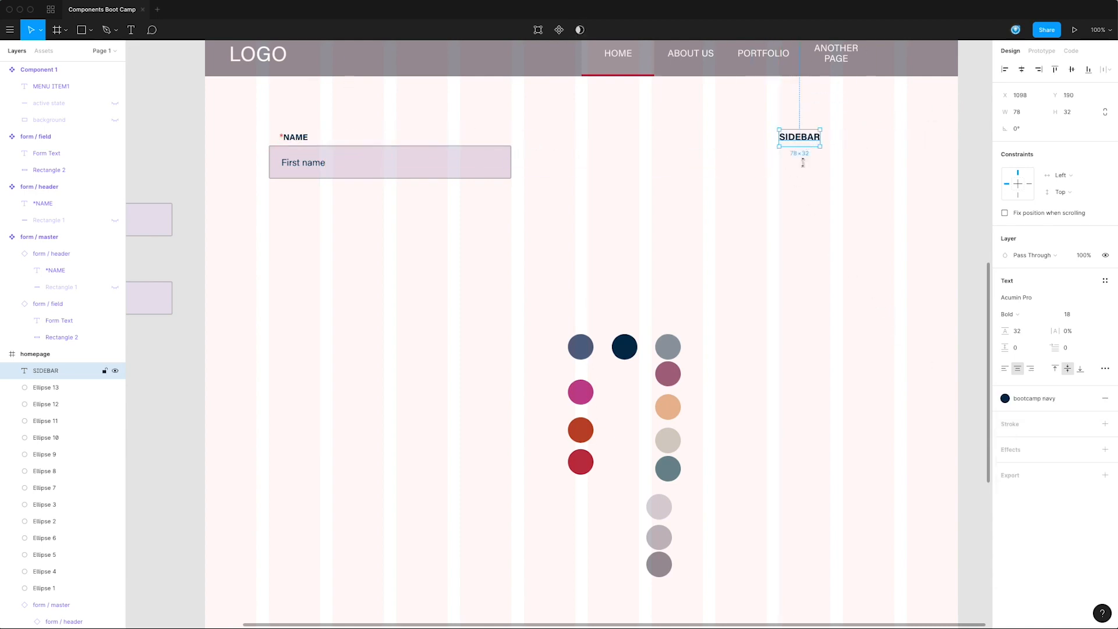
# - Draw a thin divider rectangle about 322 wide beneath SIDEBAR and set its height to 2
pyautogui.click(798, 218)
pyautogui.scroll(2, 663, 242)
pyautogui.hscroll(2, 663, 242)
pyautogui.press('r')
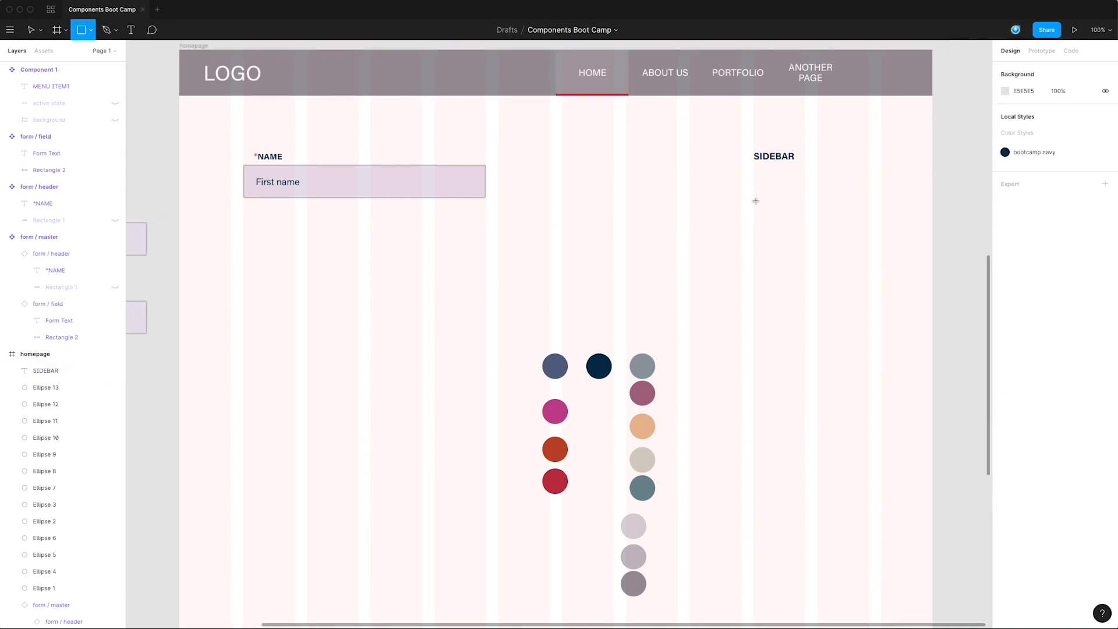
pyautogui.moveTo(754, 168); pyautogui.dragTo(922, 171)
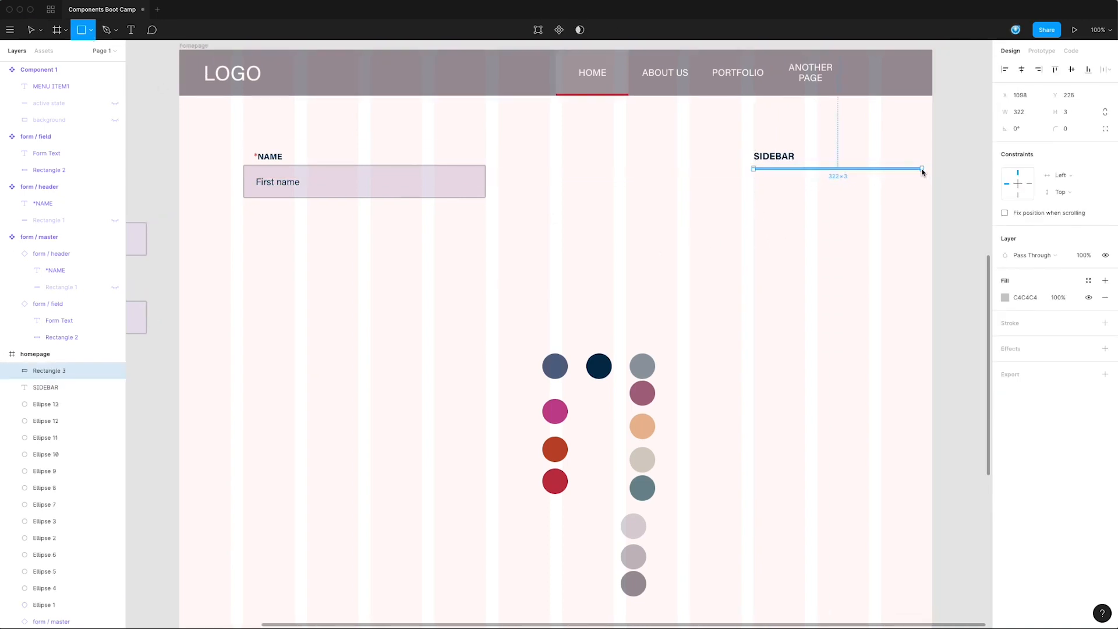
pyautogui.click(706, 255)
pyautogui.scroll(2, 711, 268)
pyautogui.hscroll(-1, 711, 268)
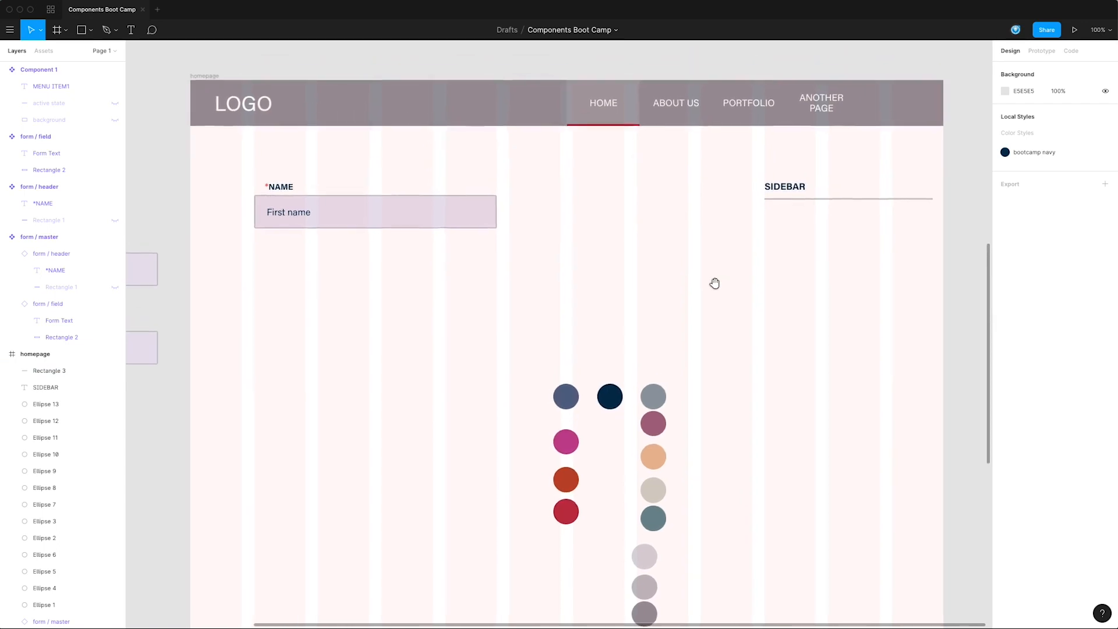
pyautogui.click(848, 200)
pyautogui.click(1073, 115)
pyautogui.moveTo(1052, 110); pyautogui.dragTo(1051, 111)
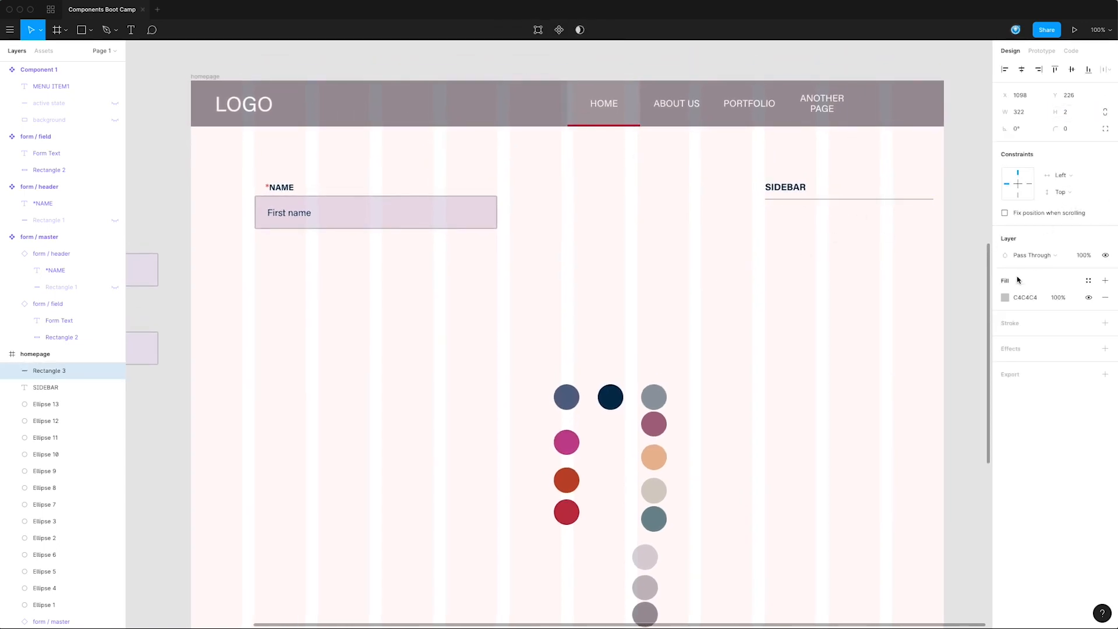
# - Resize the divider to cover about three grid columns and move the SIDEBAR text to align with the divider's left end
pyautogui.moveTo(936, 199); pyautogui.dragTo(892, 199)
pyautogui.click(788, 204)
pyautogui.click(766, 199)
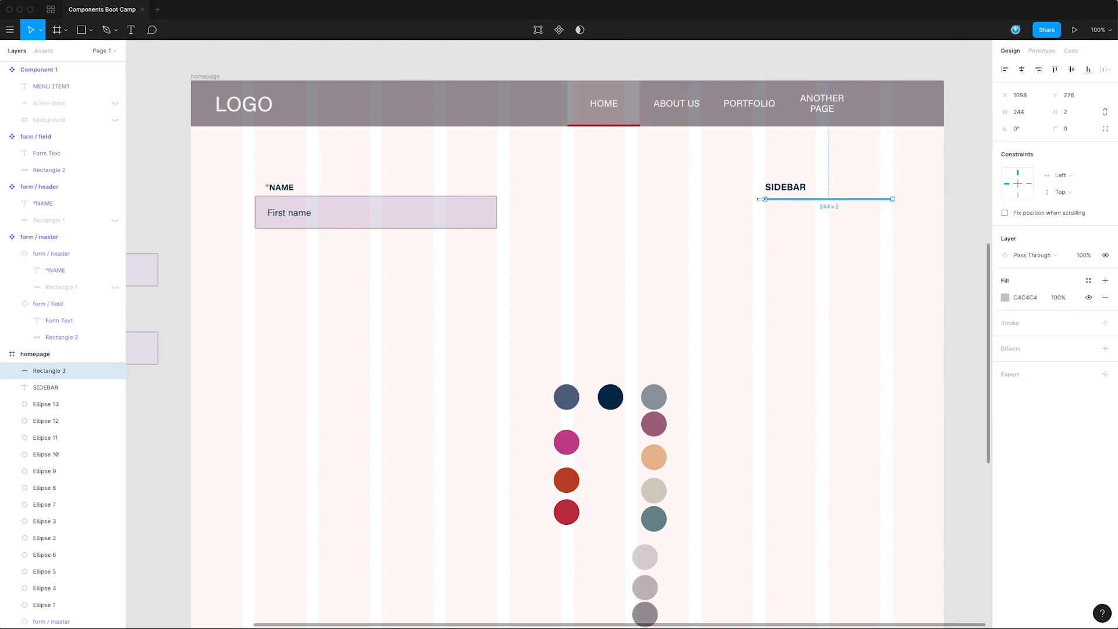
pyautogui.moveTo(793, 191); pyautogui.dragTo(729, 190)
pyautogui.click(721, 220)
pyautogui.scroll(-1, 721, 219)
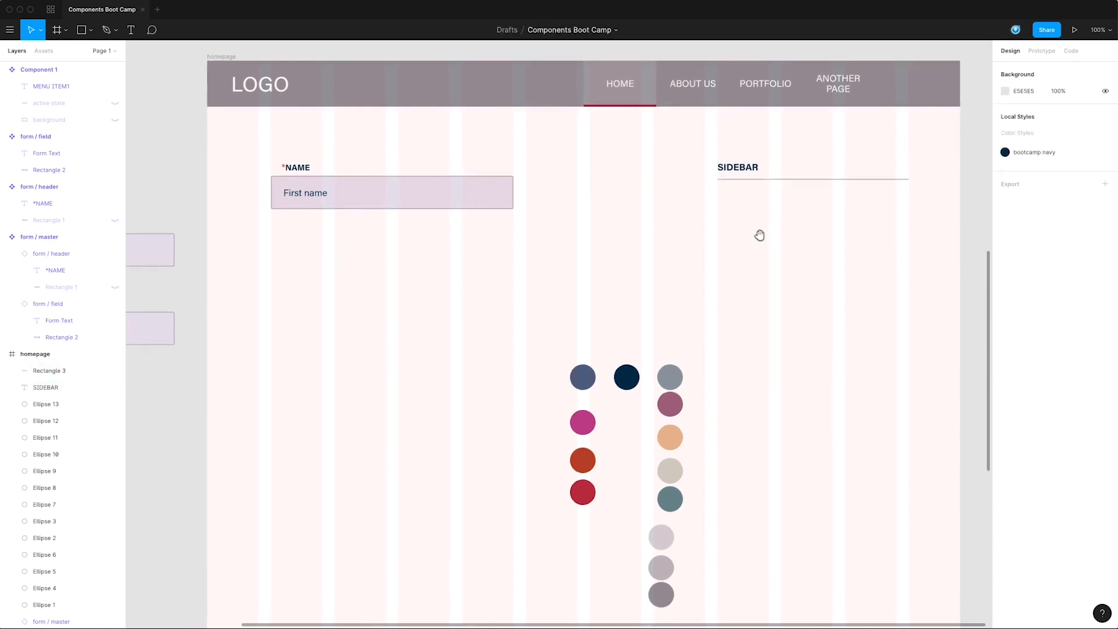
# - Narrow the form / master instance on the homepage to 342 wide so that it spans three grid columns
pyautogui.moveTo(769, 226); pyautogui.dragTo(744, 170)
pyautogui.click(499, 255)
pyautogui.moveTo(639, 295); pyautogui.dragTo(645, 264)
pyautogui.moveTo(573, 225); pyautogui.dragTo(630, 280)
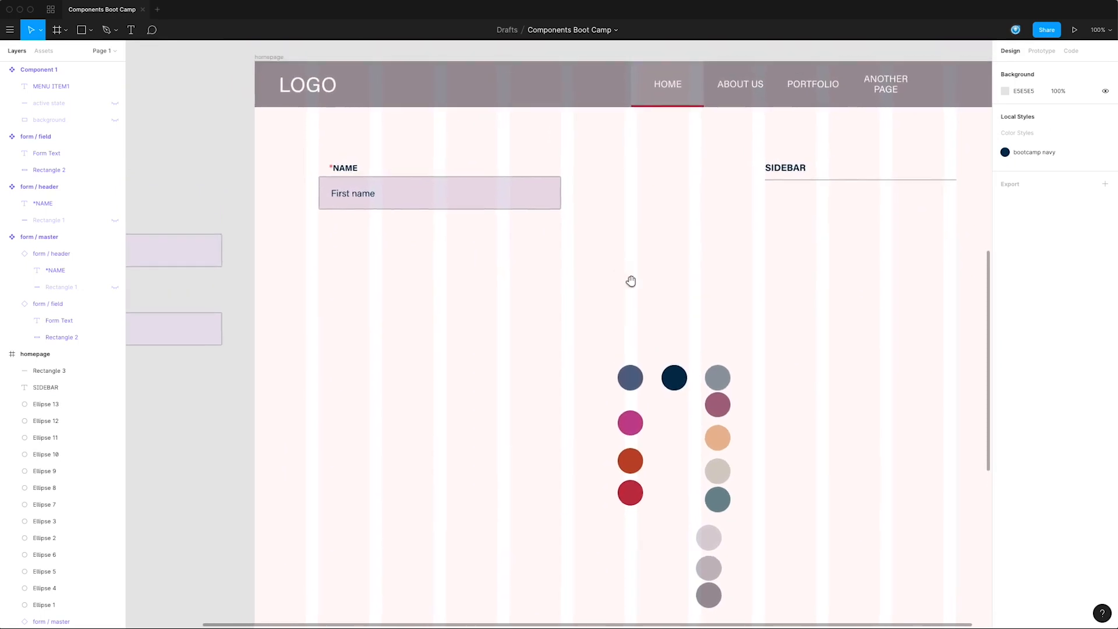
pyautogui.click(540, 170)
pyautogui.moveTo(561, 193); pyautogui.dragTo(497, 193)
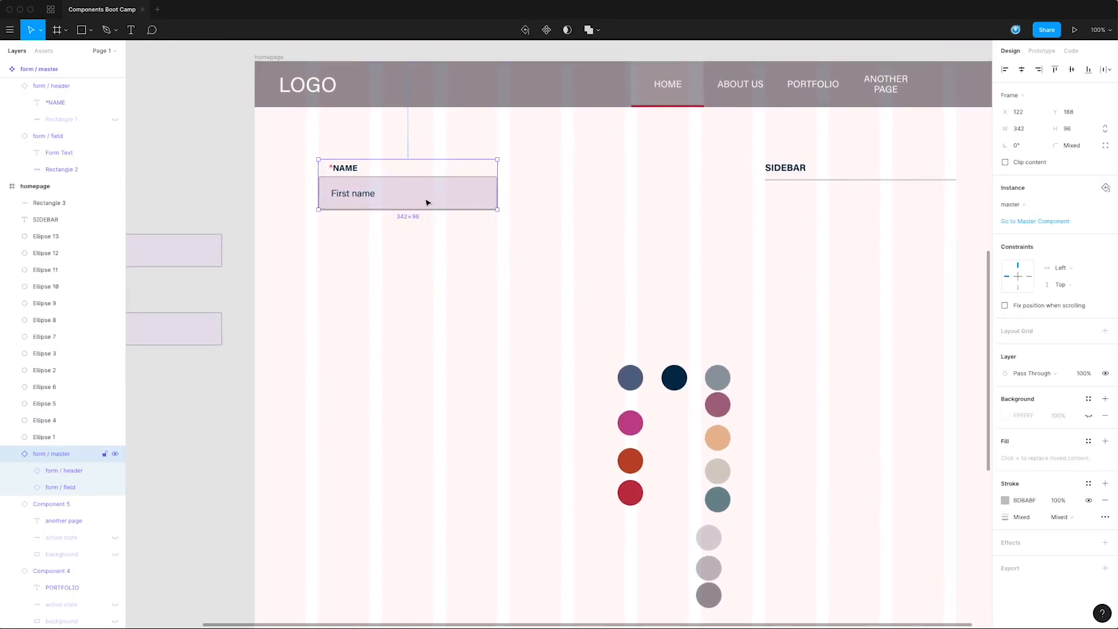
# - Duplicate the form / master instance into the three grid columns to the right of the original
pyautogui.doubleClick(350, 169)
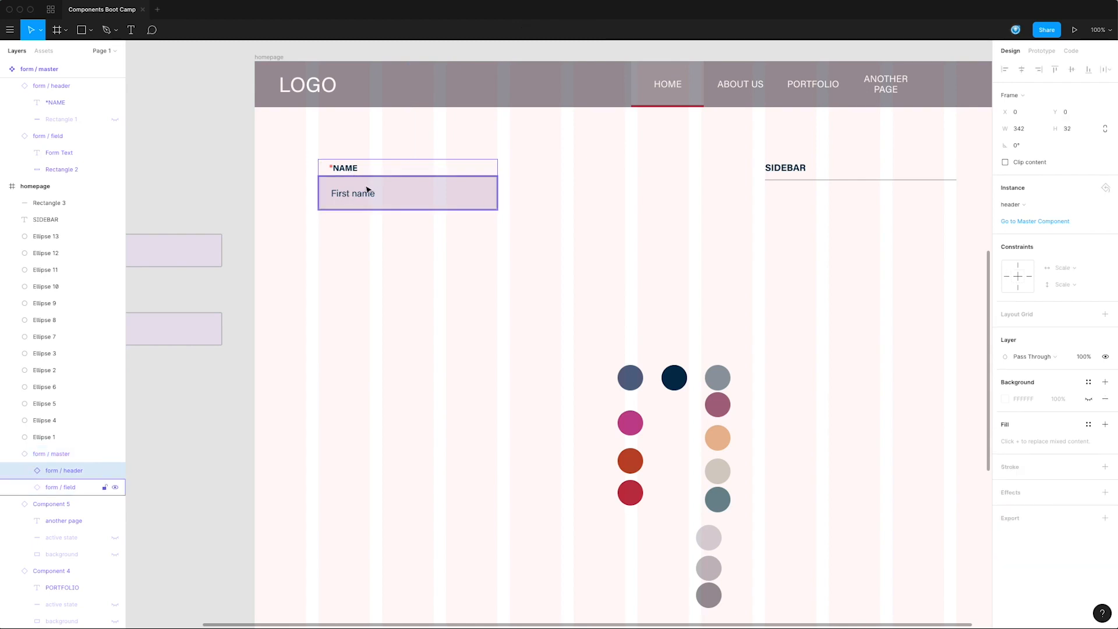
pyautogui.moveTo(371, 194); pyautogui.dragTo(559, 199)
pyautogui.click(559, 244)
# - Try hiding the form / header inside the duplicated form / master instance
pyautogui.doubleClick(544, 170)
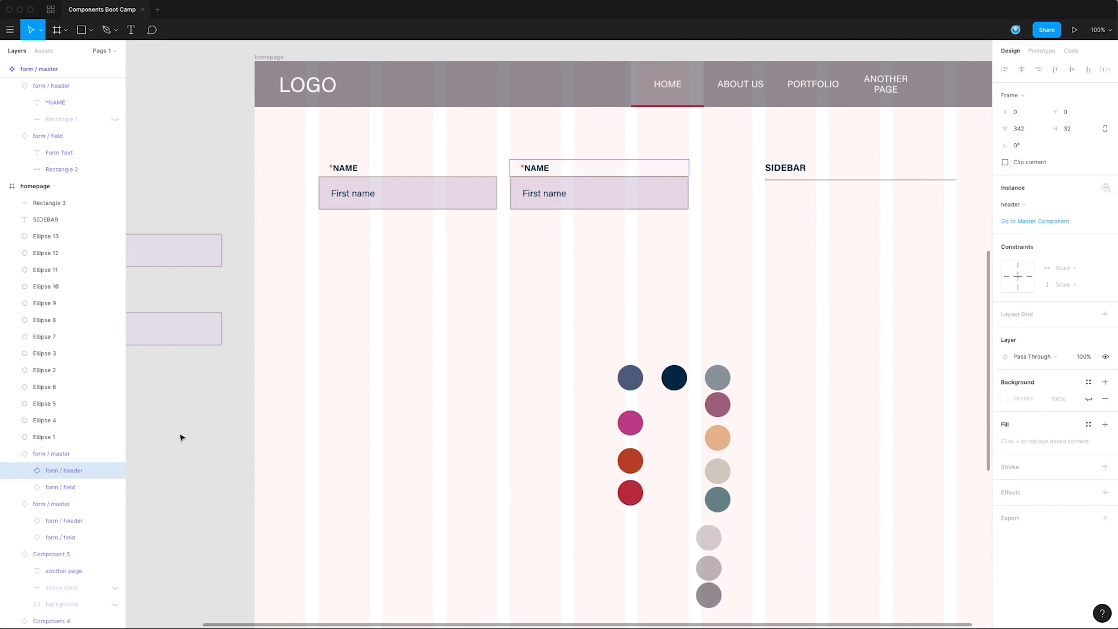
pyautogui.moveTo(281, 414); pyautogui.dragTo(429, 390)
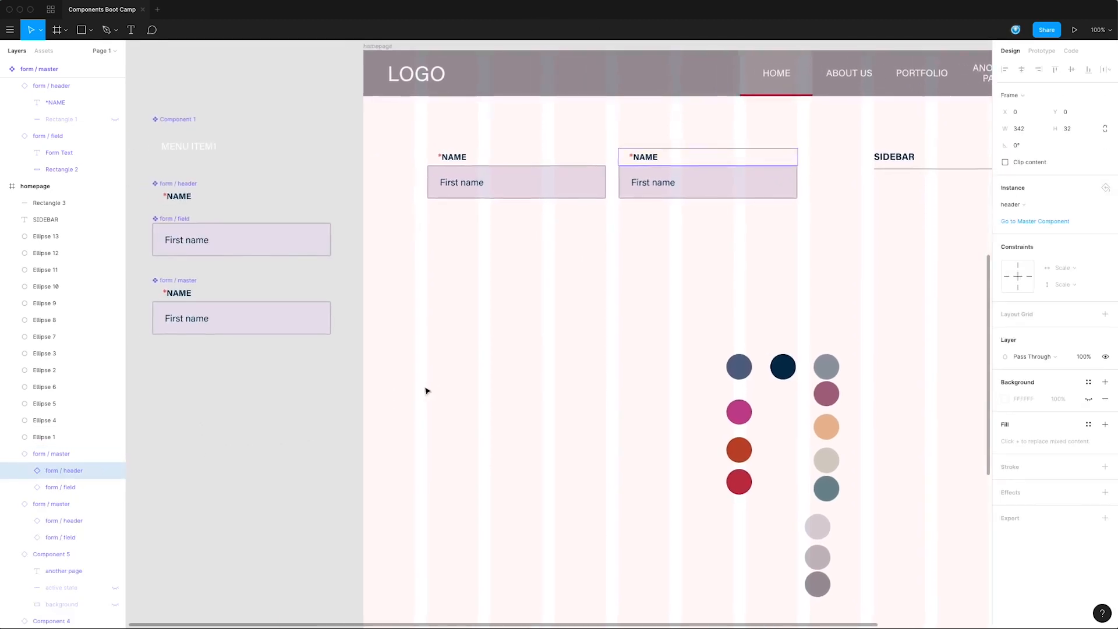
pyautogui.click(114, 470)
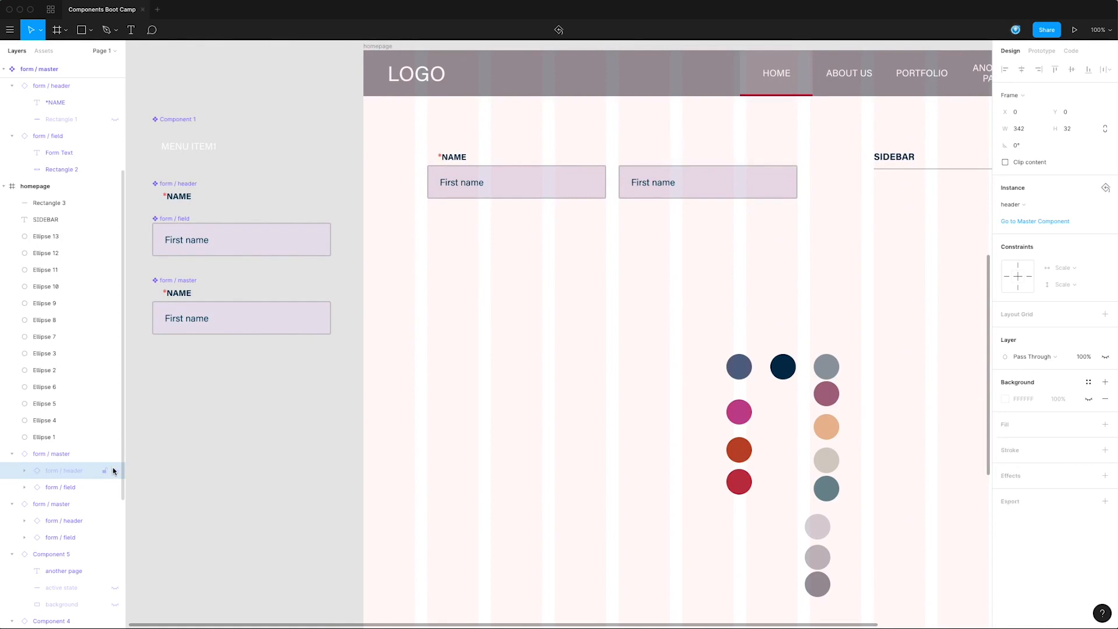
pyautogui.click(114, 471)
# - Delete the duplicated form / master instance from the homepage
pyautogui.click(661, 182)
pyautogui.moveTo(661, 182); pyautogui.dragTo(573, 262)
pyautogui.moveTo(522, 286); pyautogui.dragTo(492, 295)
pyautogui.press('Delete')
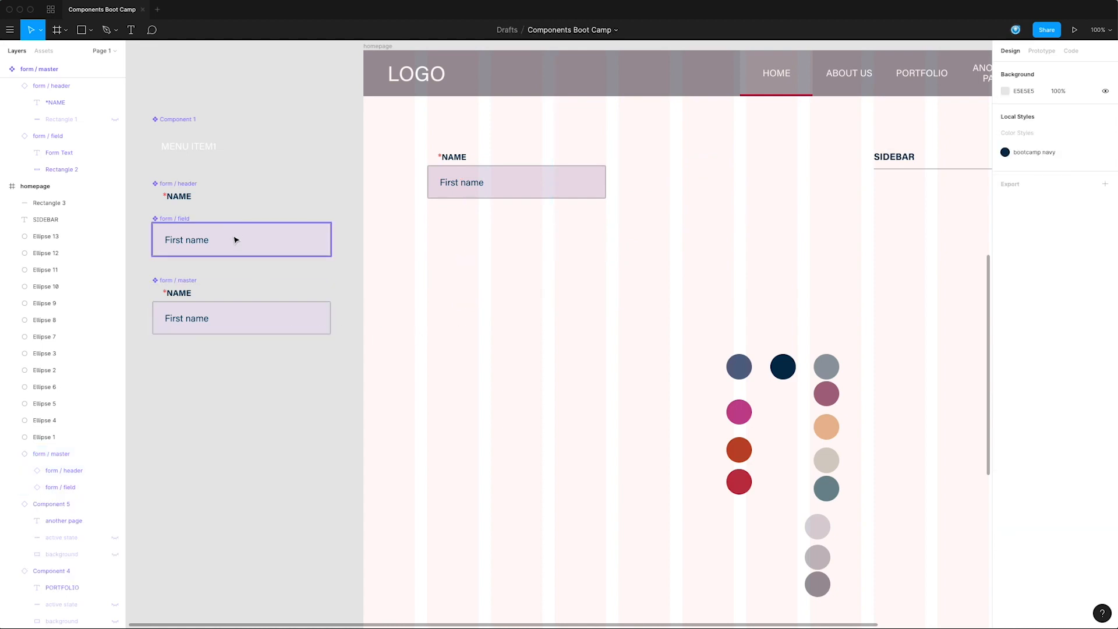
# - Place a copy of the form / field component beside the First name field at X 488, Y 220 and change its text to Last name
pyautogui.moveTo(245, 247); pyautogui.dragTo(711, 189)
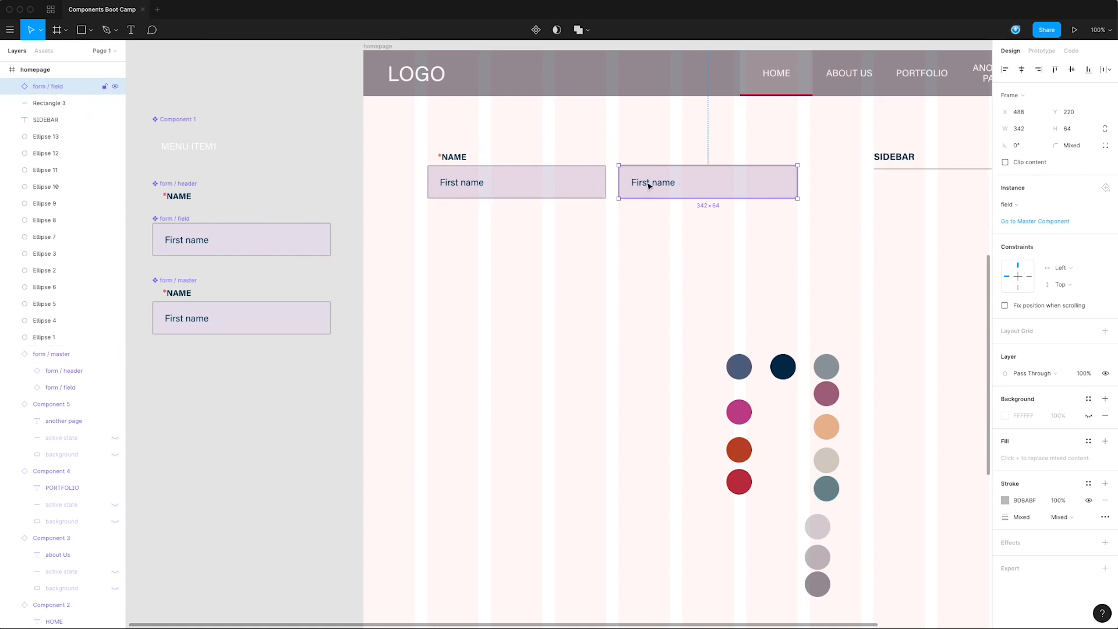
pyautogui.doubleClick(649, 185)
pyautogui.doubleClick(653, 183)
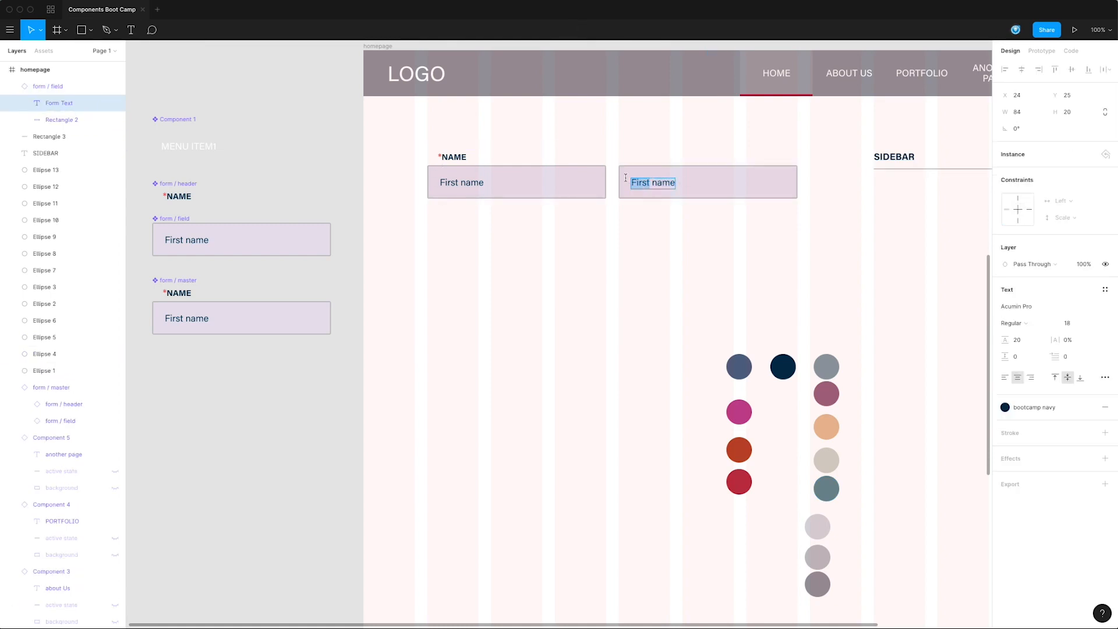
pyautogui.write('Last')
pyautogui.press('Escape')
pyautogui.click(658, 233)
pyautogui.hscroll(1, 641, 270)
pyautogui.scroll(1, 639, 274)
pyautogui.scroll(2, 687, 309)
pyautogui.hscroll(-1, 687, 308)
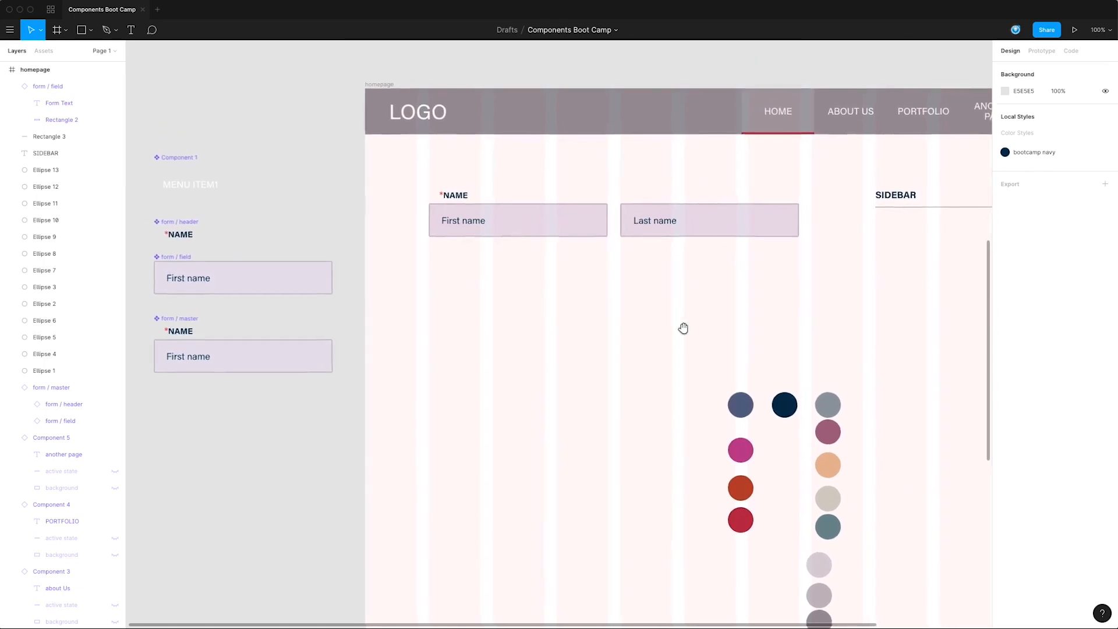
# - Try lightening the stroke of the form / field nested in the form / master component to ECE9EE, and undo it
pyautogui.scroll(-2, 582, 250)
pyautogui.hscroll(3, 582, 250)
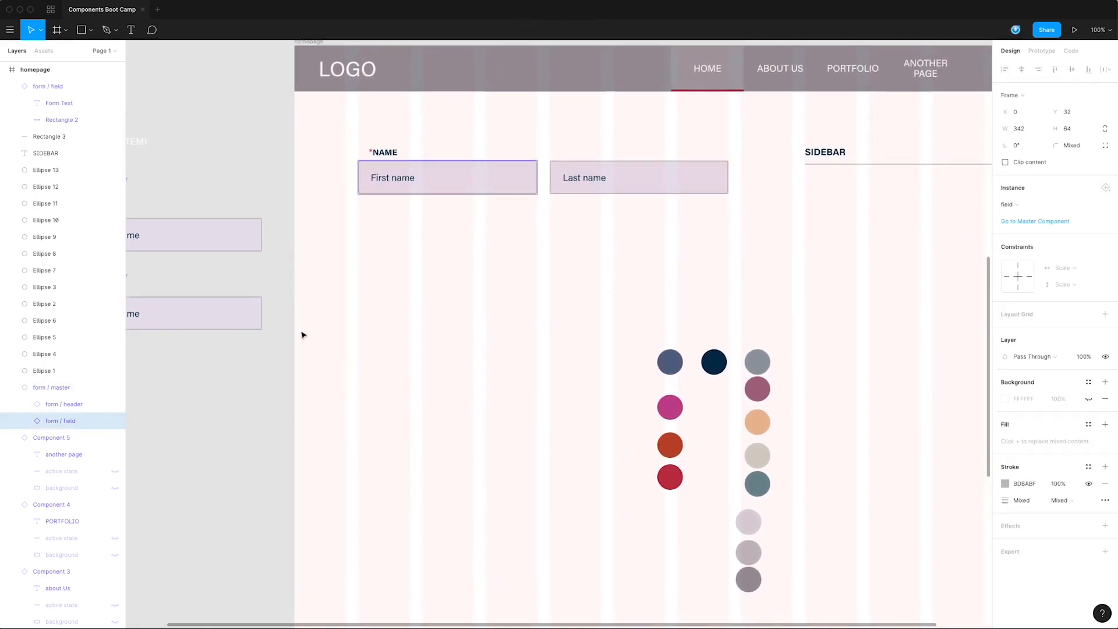
pyautogui.moveTo(305, 332); pyautogui.dragTo(482, 304)
pyautogui.click(394, 289)
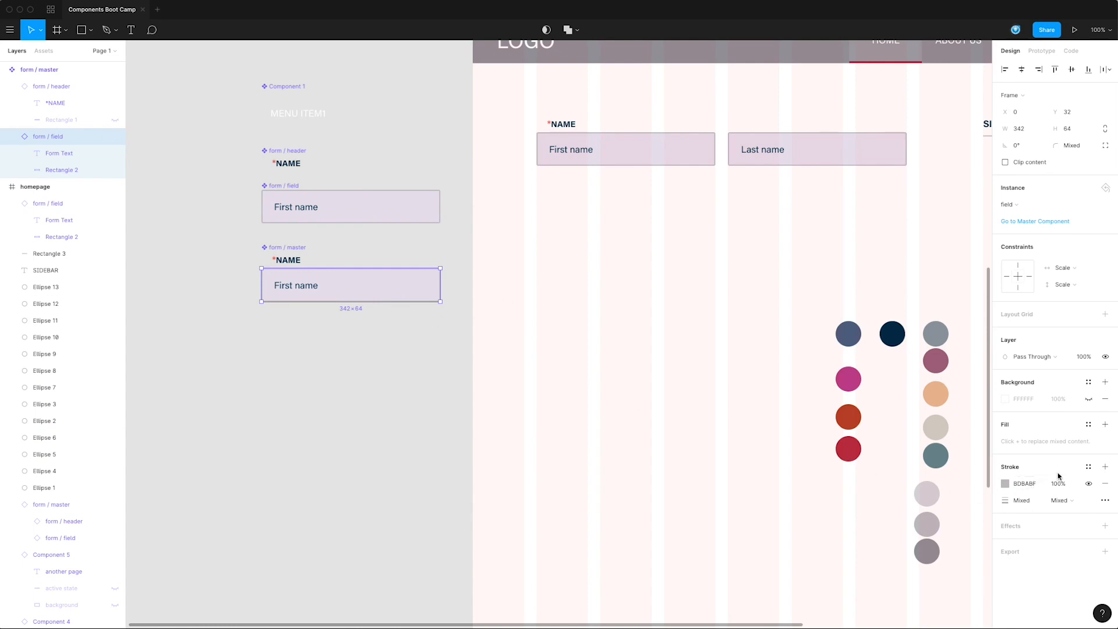
pyautogui.click(1004, 484)
pyautogui.moveTo(880, 391); pyautogui.dragTo(870, 377)
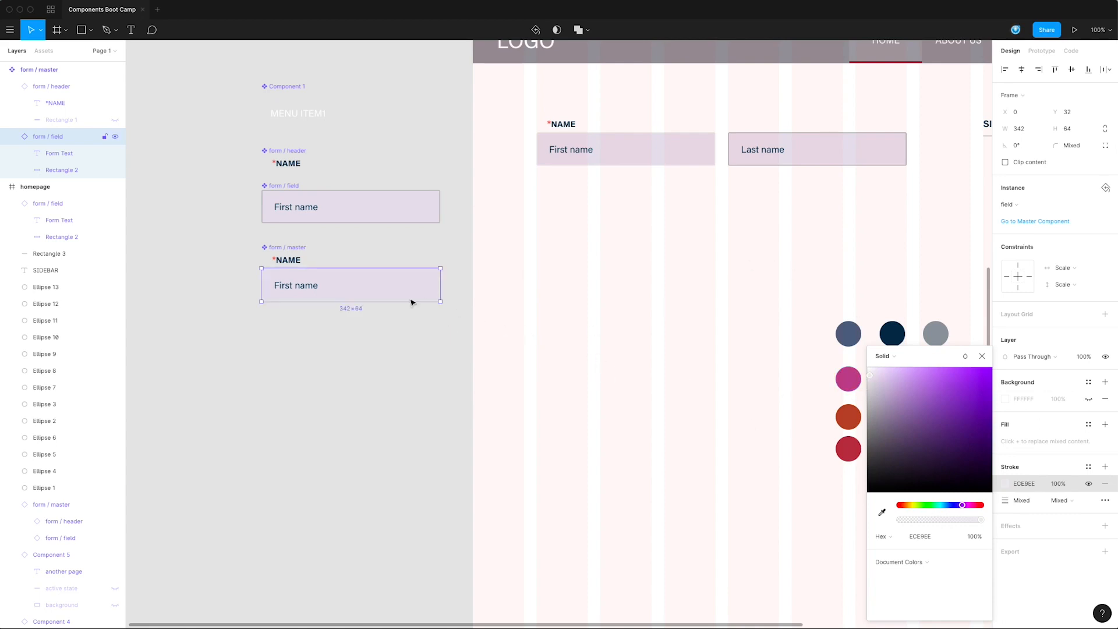
pyautogui.click(982, 356)
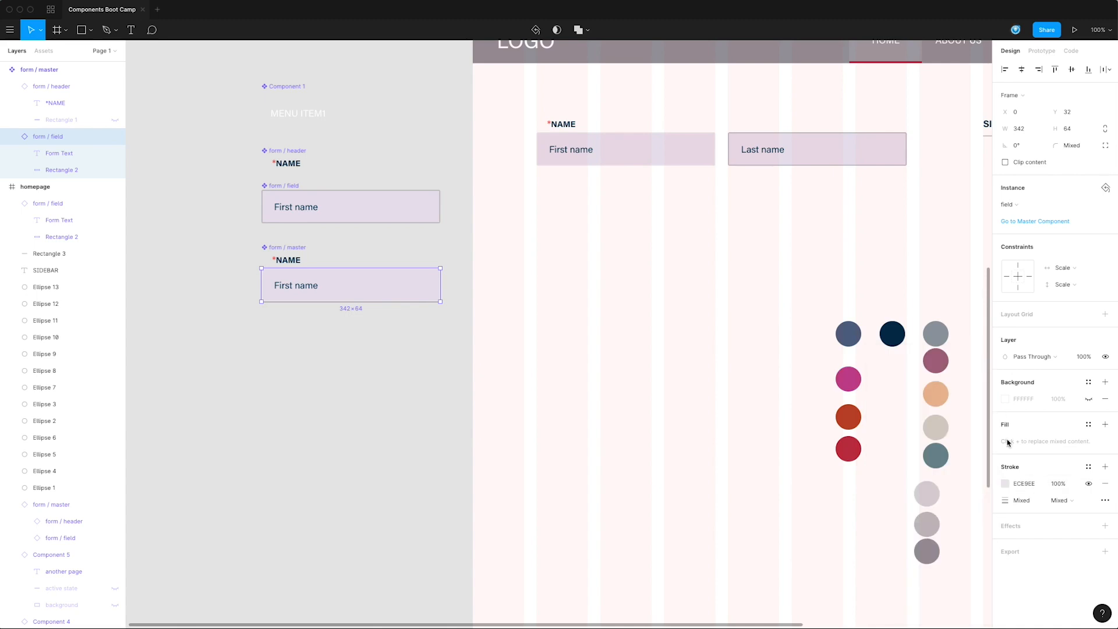
pyautogui.press('super+z')
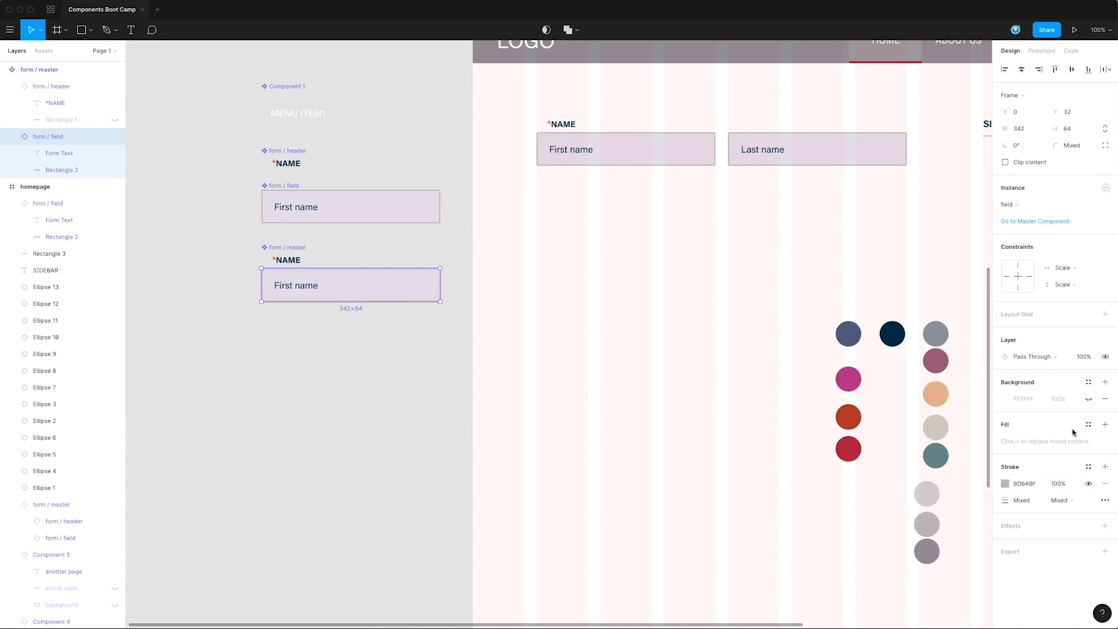
# - Try lightening the fill of the nested field rectangle in the form / master component to F9F6FC, and undo it
pyautogui.doubleClick(384, 291)
pyautogui.click(1005, 306)
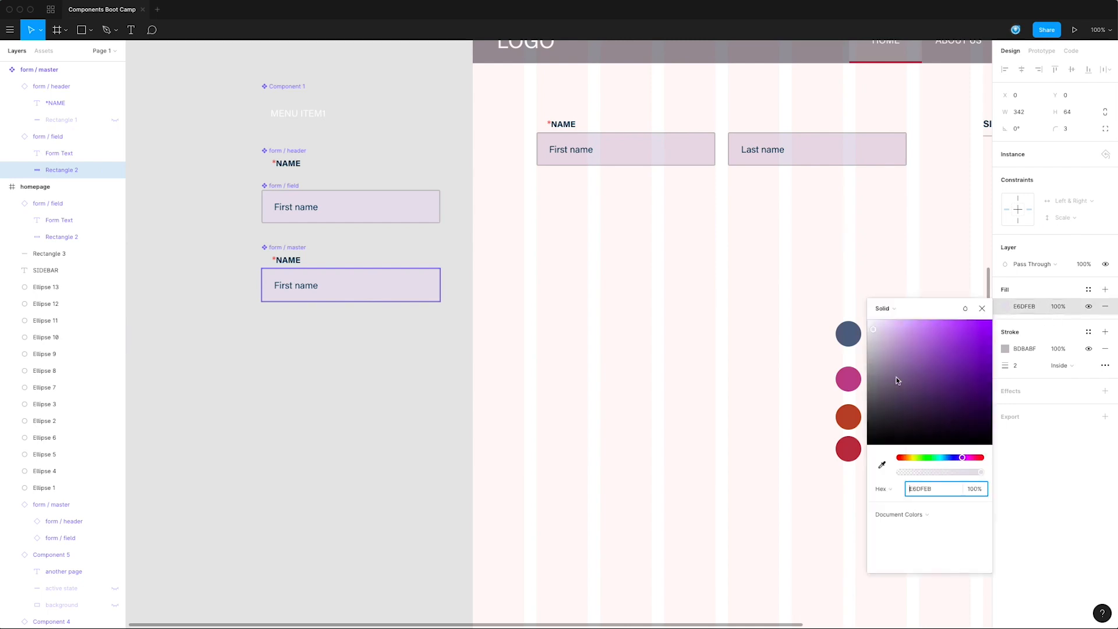
pyautogui.moveTo(876, 332); pyautogui.dragTo(871, 319)
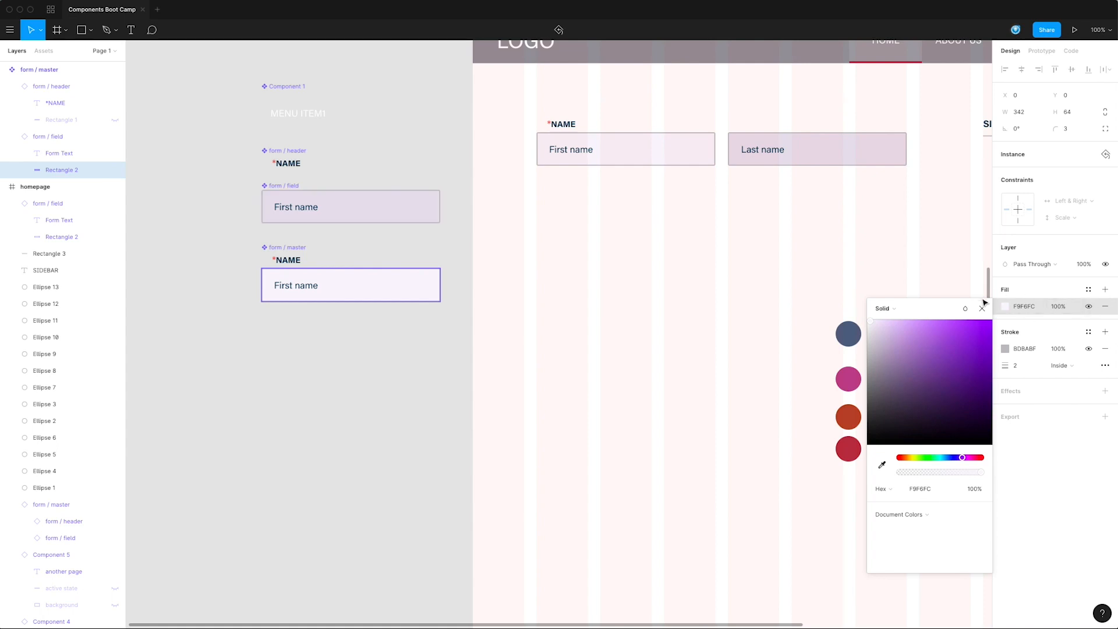
pyautogui.click(943, 285)
pyautogui.hotkey('ctrl', 'z')
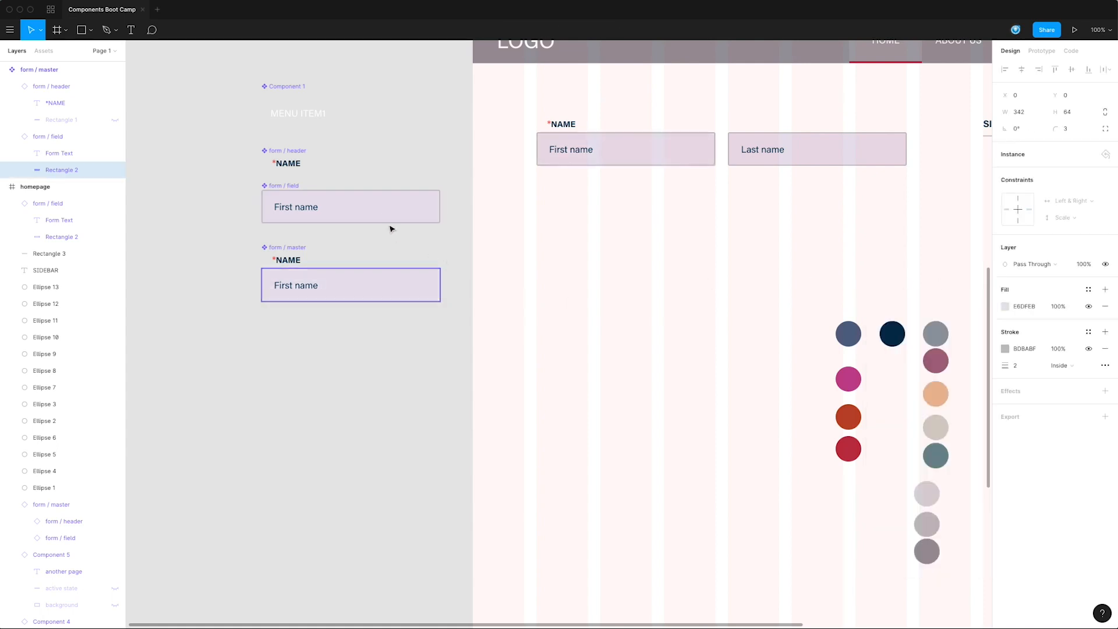
# - Set the fill of the rectangle in the original form / field component to F2EEF4
pyautogui.click(377, 210)
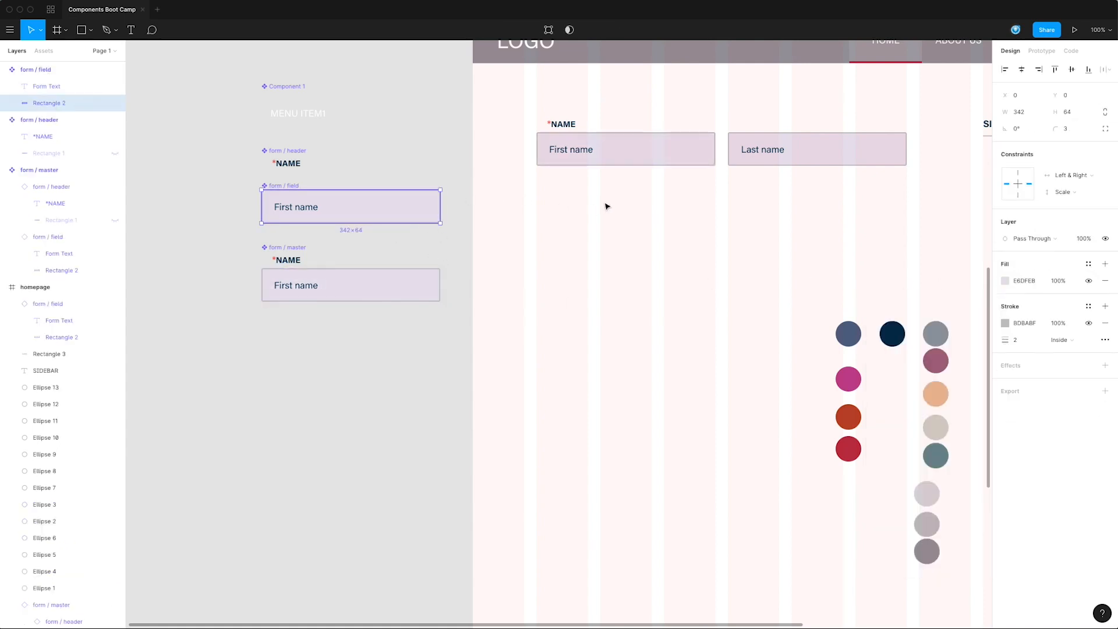
pyautogui.click(1005, 281)
pyautogui.moveTo(874, 304); pyautogui.dragTo(834, 298)
pyautogui.click(982, 283)
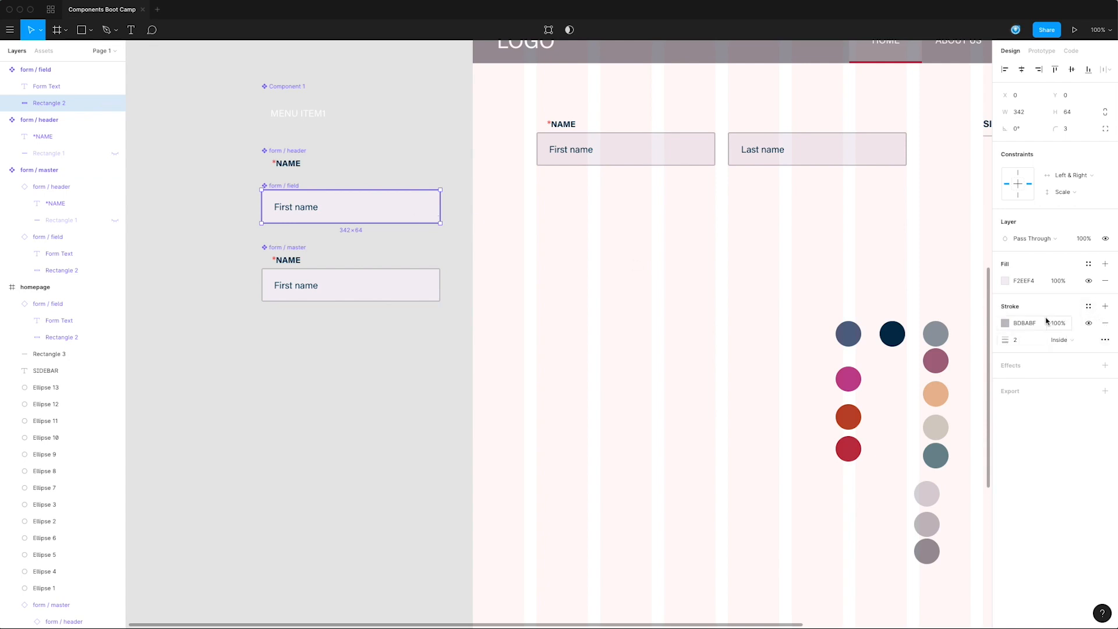
# - Lighten the stroke of the rectangle in the original form / field component to DAD6DC
pyautogui.click(1088, 306)
pyautogui.click(1060, 307)
pyautogui.click(1105, 340)
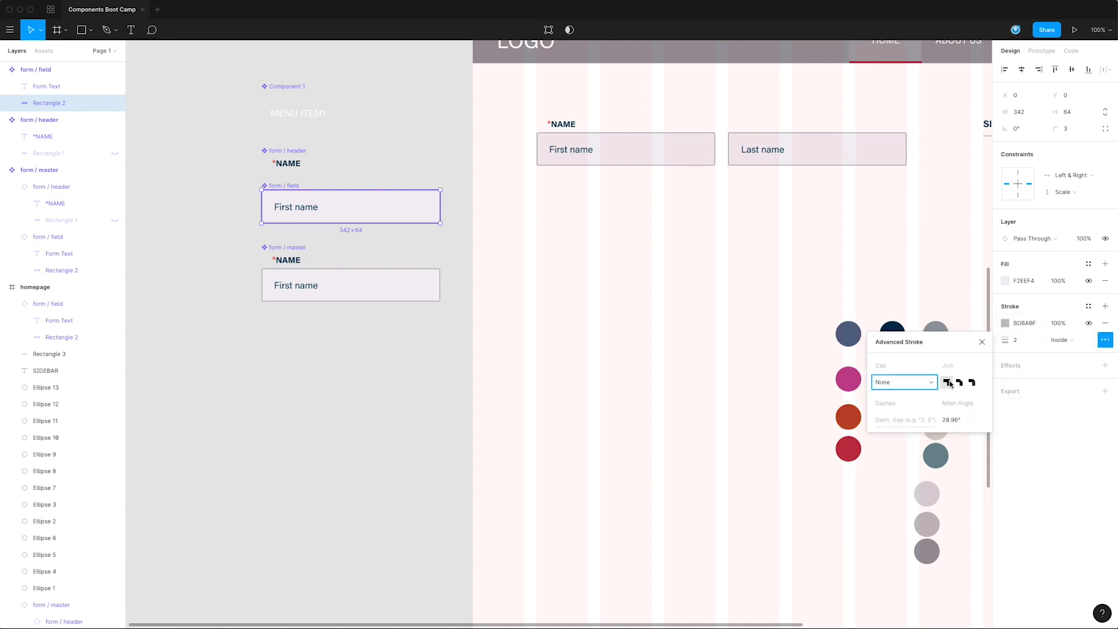
pyautogui.click(1034, 337)
pyautogui.click(1005, 325)
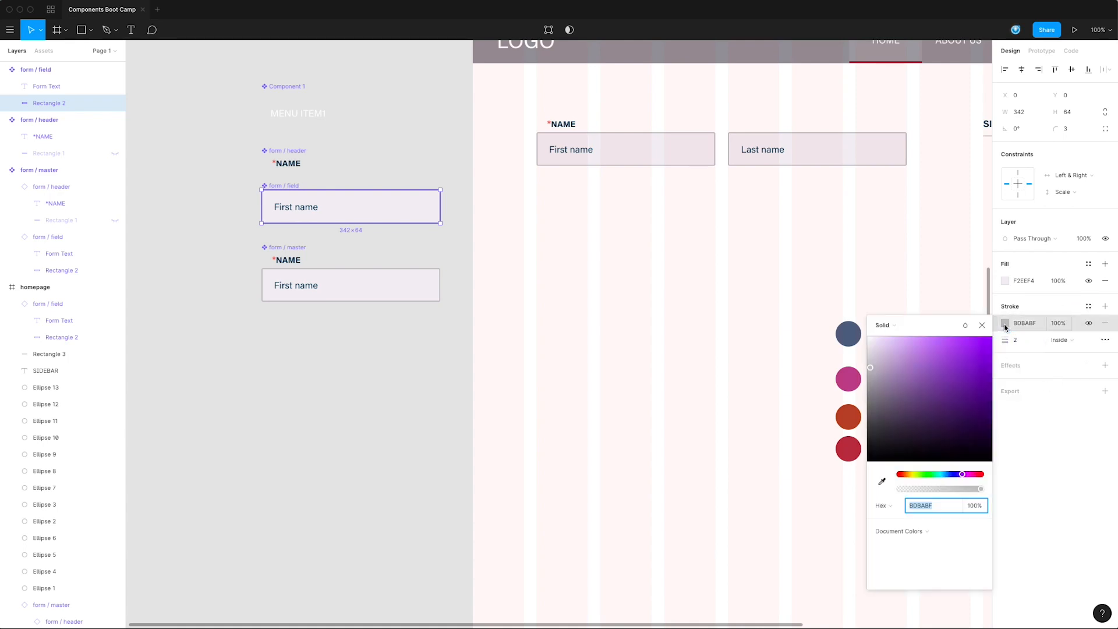
pyautogui.moveTo(869, 361); pyautogui.dragTo(871, 360)
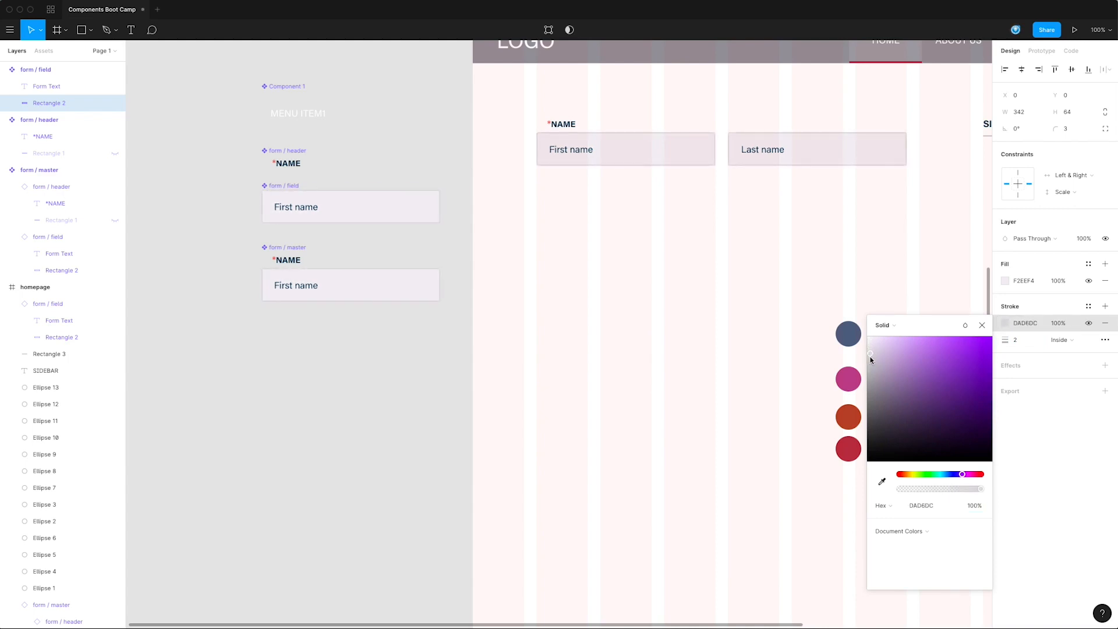
pyautogui.click(982, 325)
pyautogui.click(801, 275)
# - Duplicate the NAME form / master instance directly below at Y 300 and change its header text to *COUNTRY
pyautogui.moveTo(801, 274); pyautogui.dragTo(584, 239)
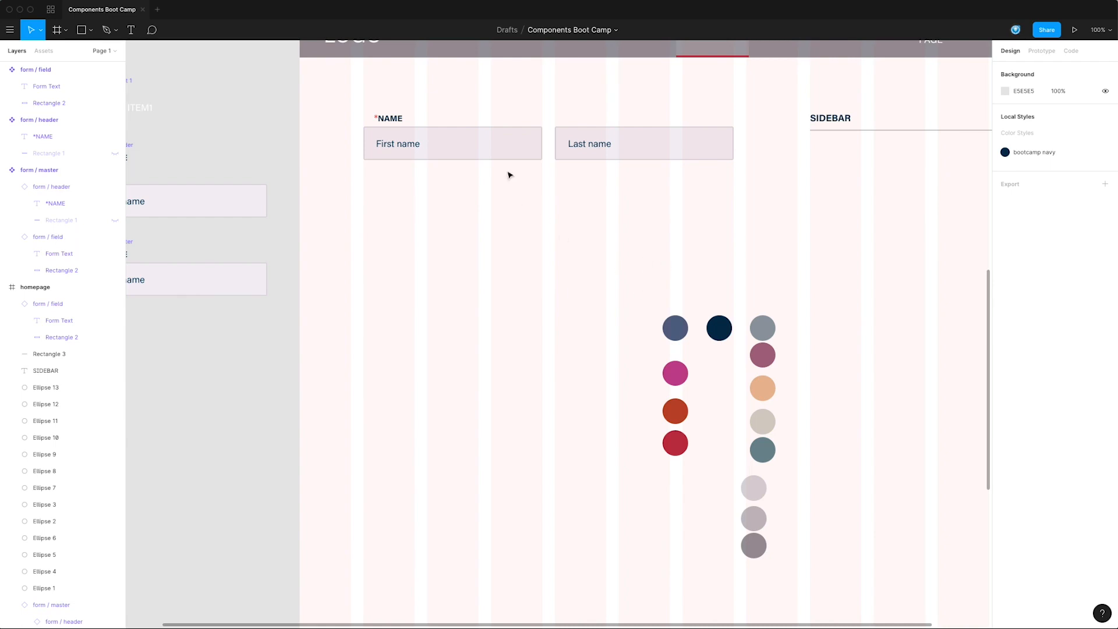
pyautogui.moveTo(499, 149); pyautogui.dragTo(506, 200)
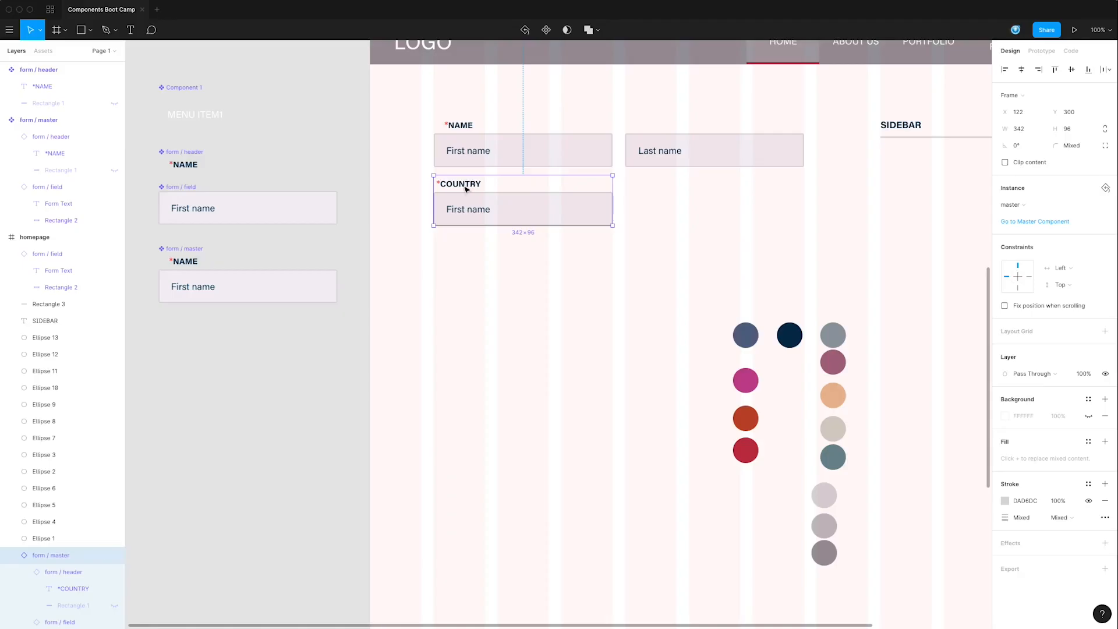
pyautogui.doubleClick(464, 184)
pyautogui.doubleClick(465, 185)
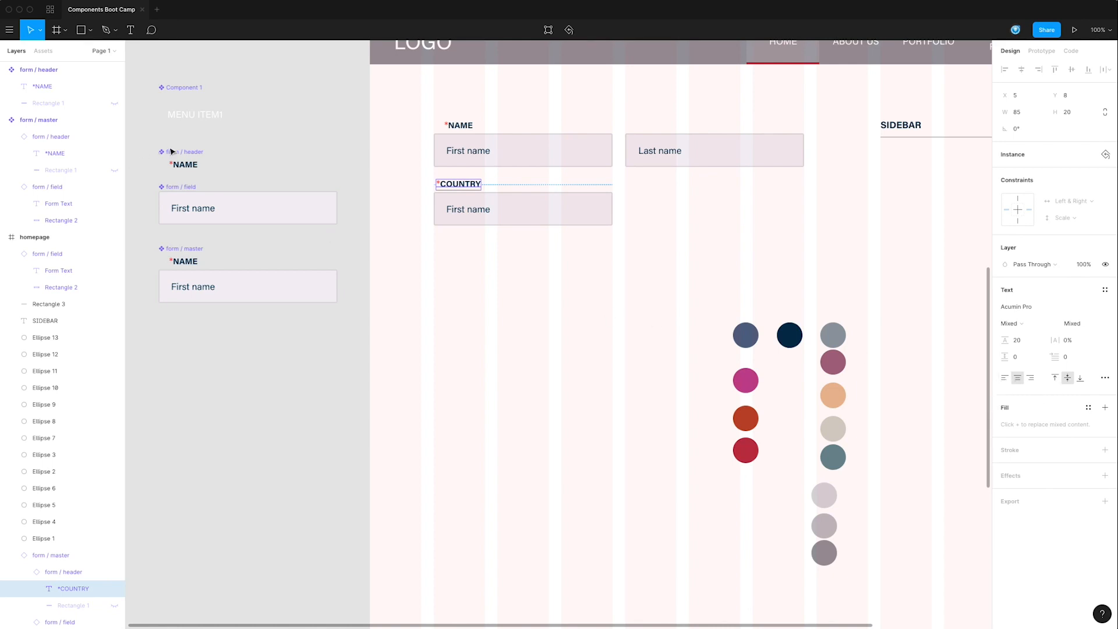
# - Set the *NAME text in the original form / header component to left alignment
pyautogui.doubleClick(195, 165)
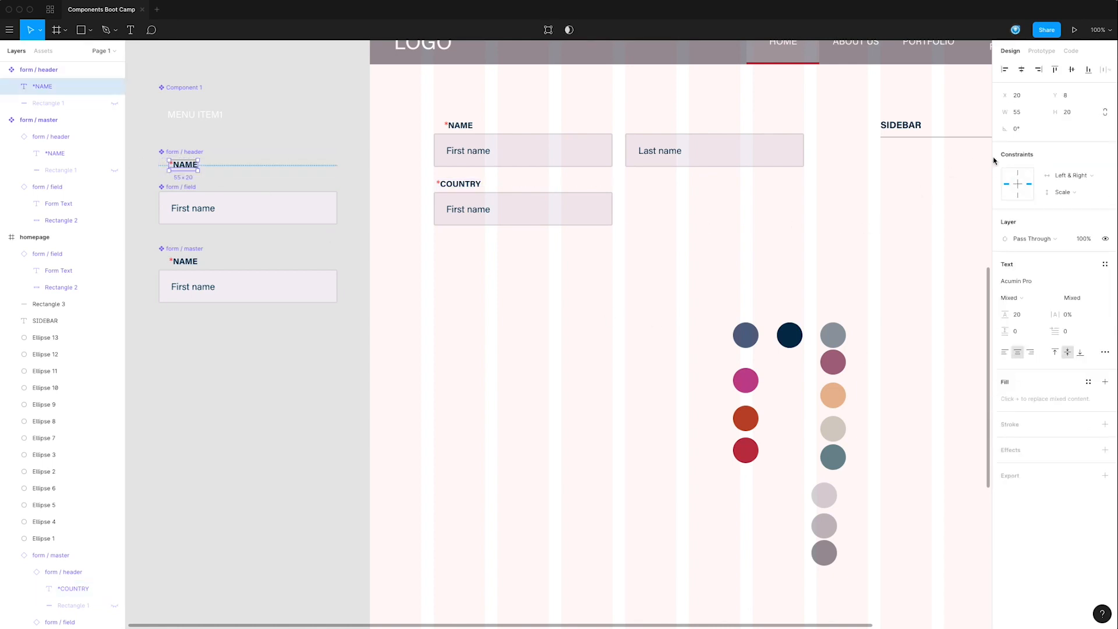
pyautogui.click(1005, 353)
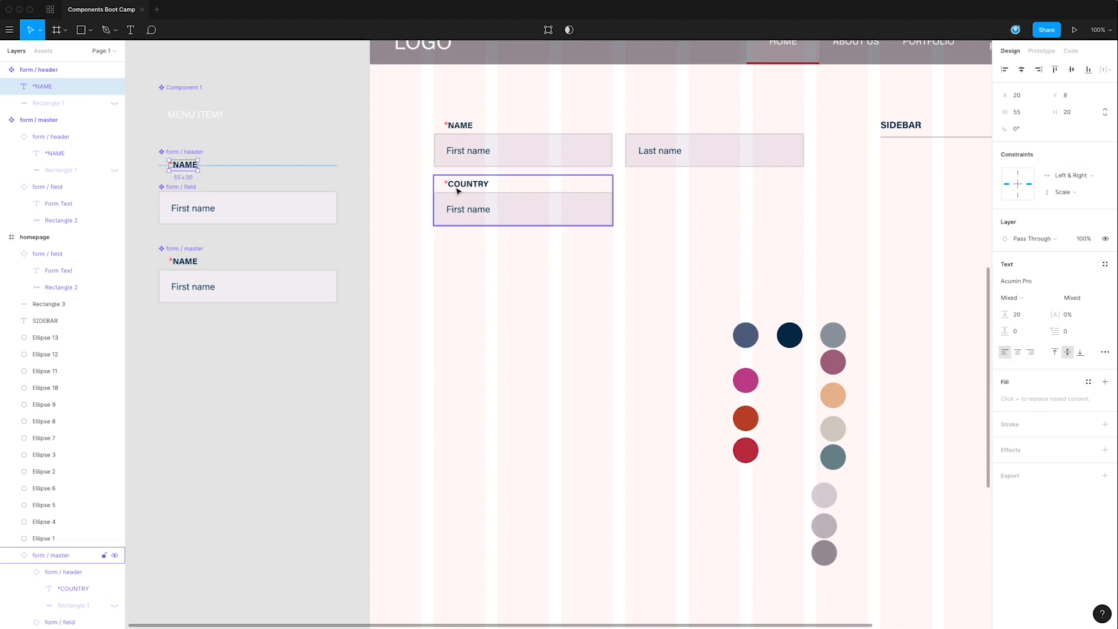
pyautogui.click(469, 265)
pyautogui.moveTo(549, 274); pyautogui.dragTo(439, 270)
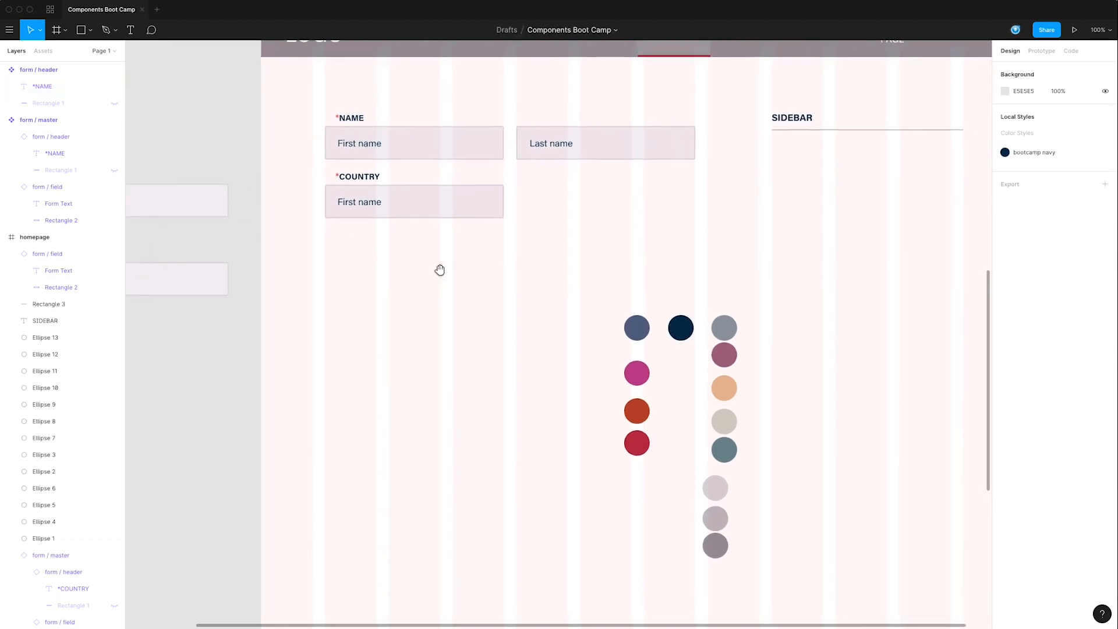
# - Widen the *COUNTRY form / master instance to 708 so it spans both name fields
pyautogui.click(486, 214)
pyautogui.moveTo(505, 199); pyautogui.dragTo(697, 206)
pyautogui.click(594, 265)
pyautogui.scroll(2, 594, 264)
pyautogui.hscroll(2, 594, 264)
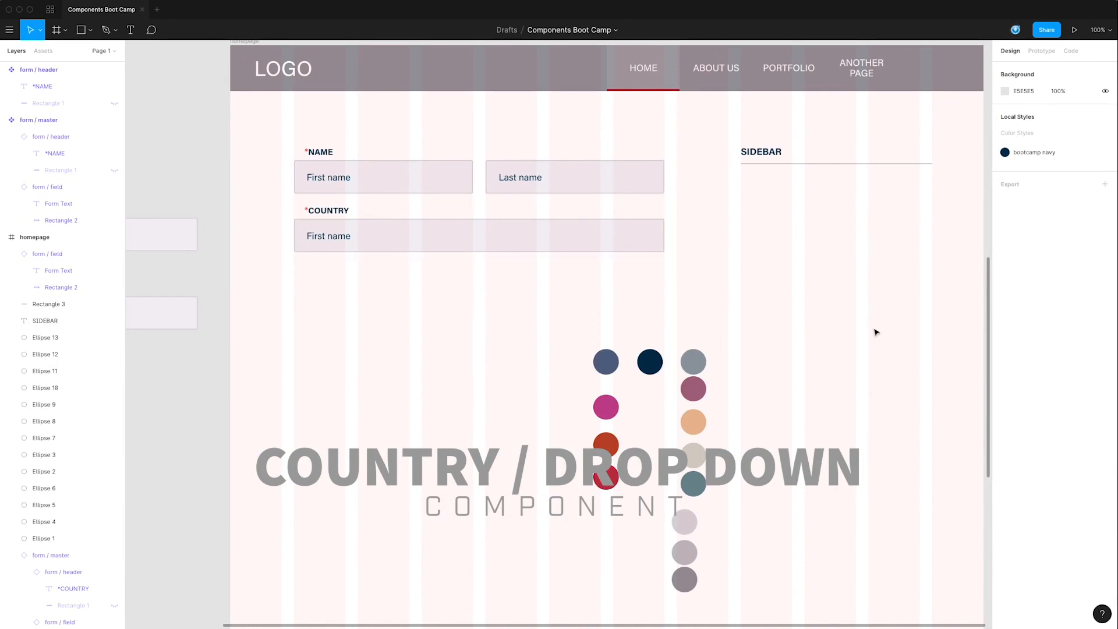
# - Change the placeholder text in the *COUNTRY field to Country and align it left
pyautogui.click(335, 239)
pyautogui.click(333, 240)
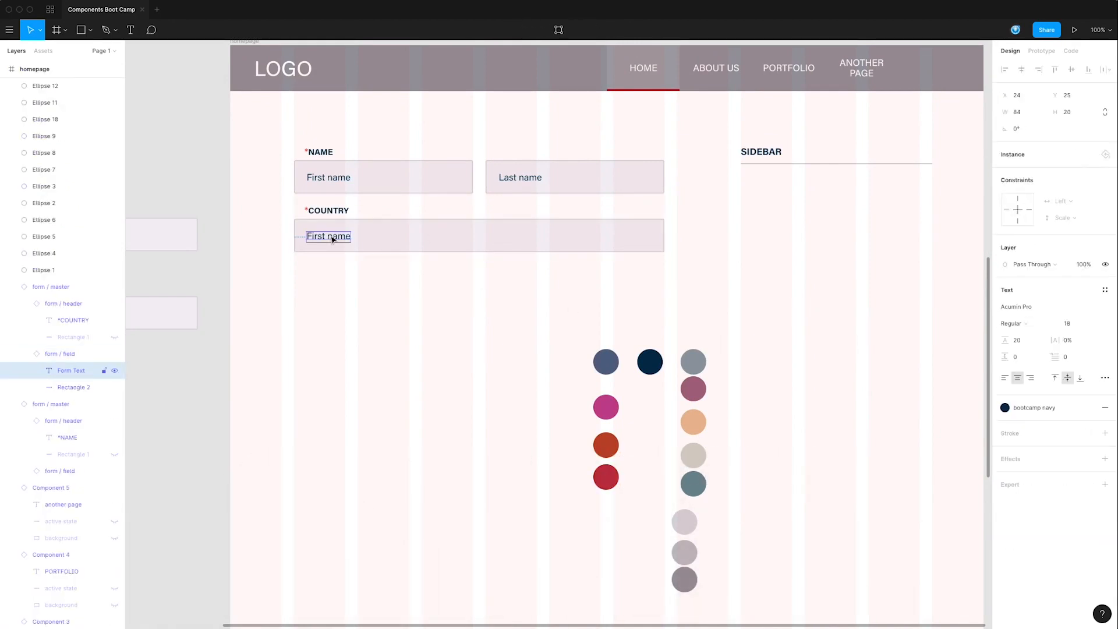
pyautogui.doubleClick(330, 237)
pyautogui.write('Country')
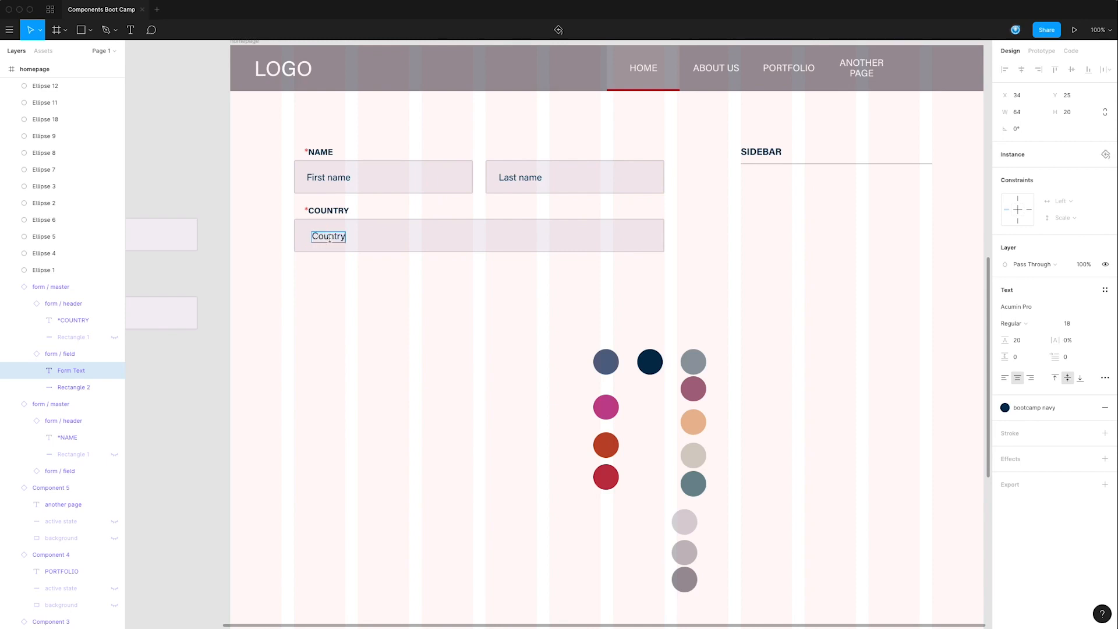
pyautogui.press('super+a')
pyautogui.click(1007, 379)
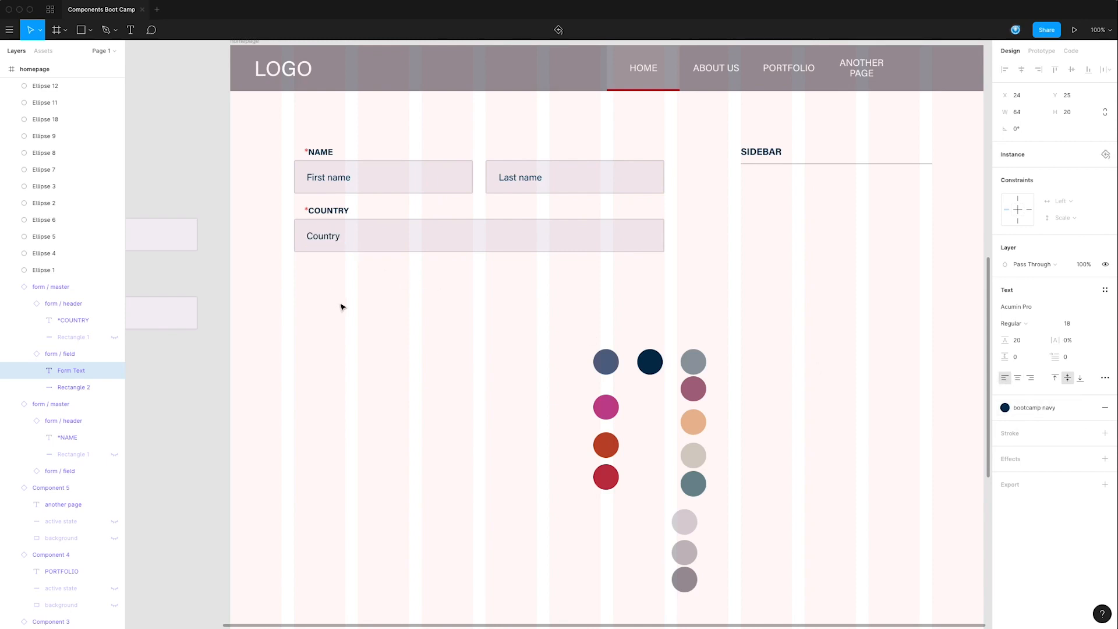
pyautogui.press('Escape')
# - Set the First name text in the original form / field component to left alignment
pyautogui.hscroll(-5, 449, 305)
pyautogui.click(336, 239)
pyautogui.doubleClick(338, 236)
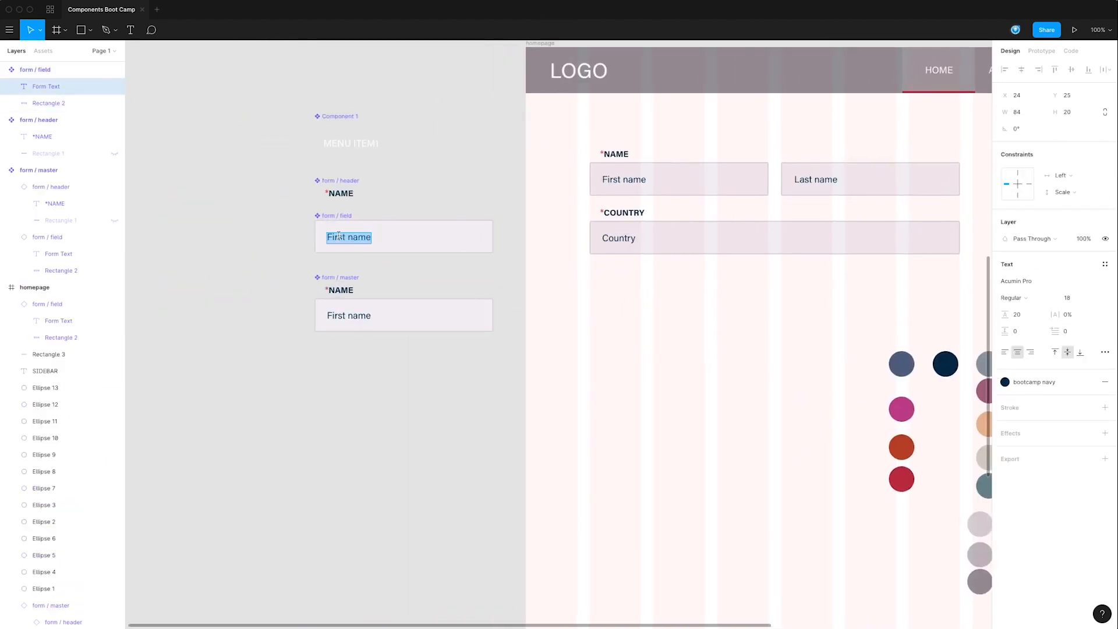
pyautogui.press('Escape')
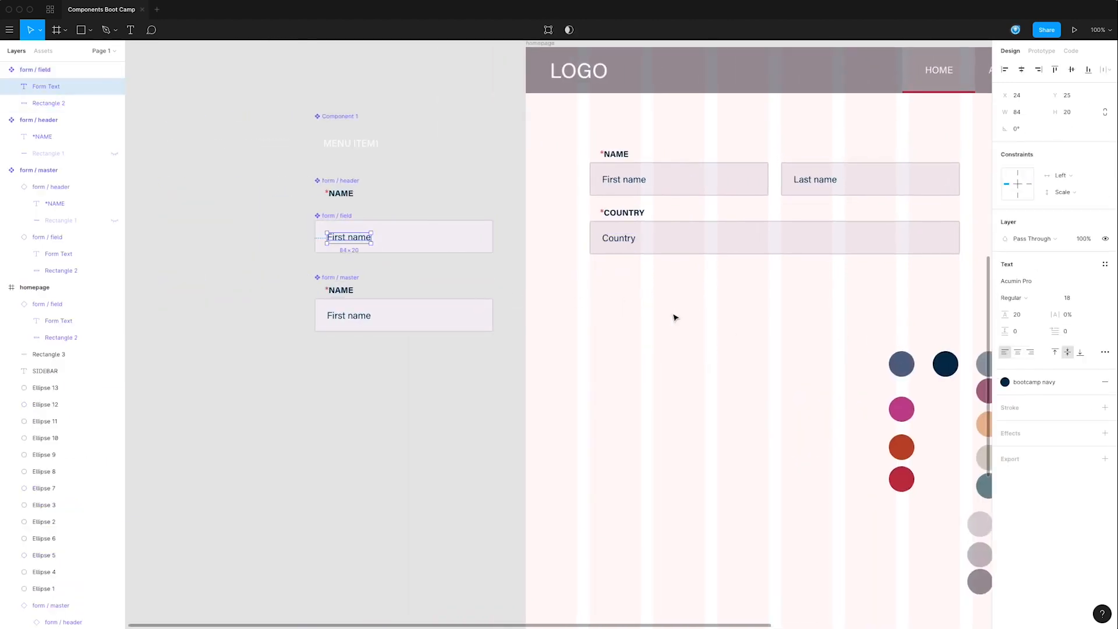
pyautogui.hscroll(5, 662, 307)
pyautogui.press('Escape')
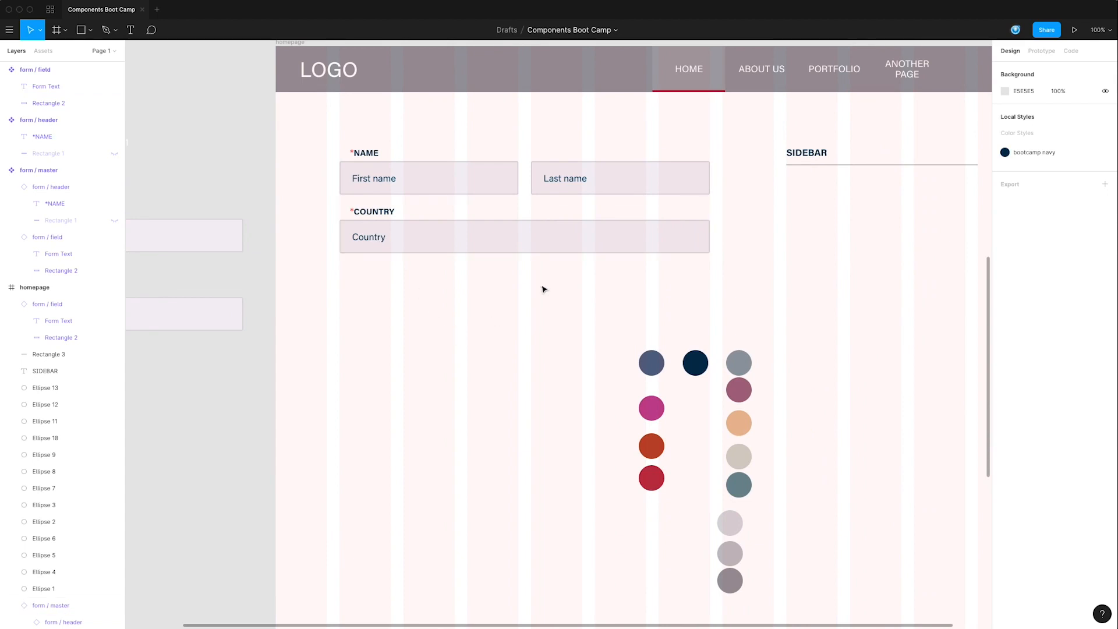
# - Draw a downward-pointing triangle of about 24 by 13 near the right end of the original form / field component
pyautogui.hscroll(-3, 578, 302)
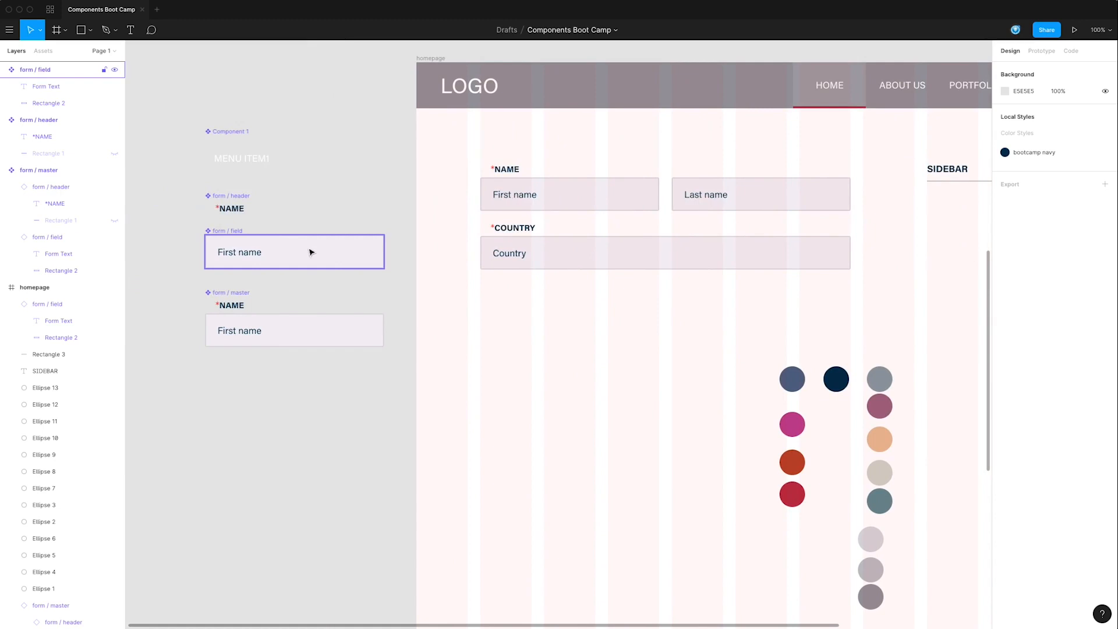
pyautogui.doubleClick(328, 249)
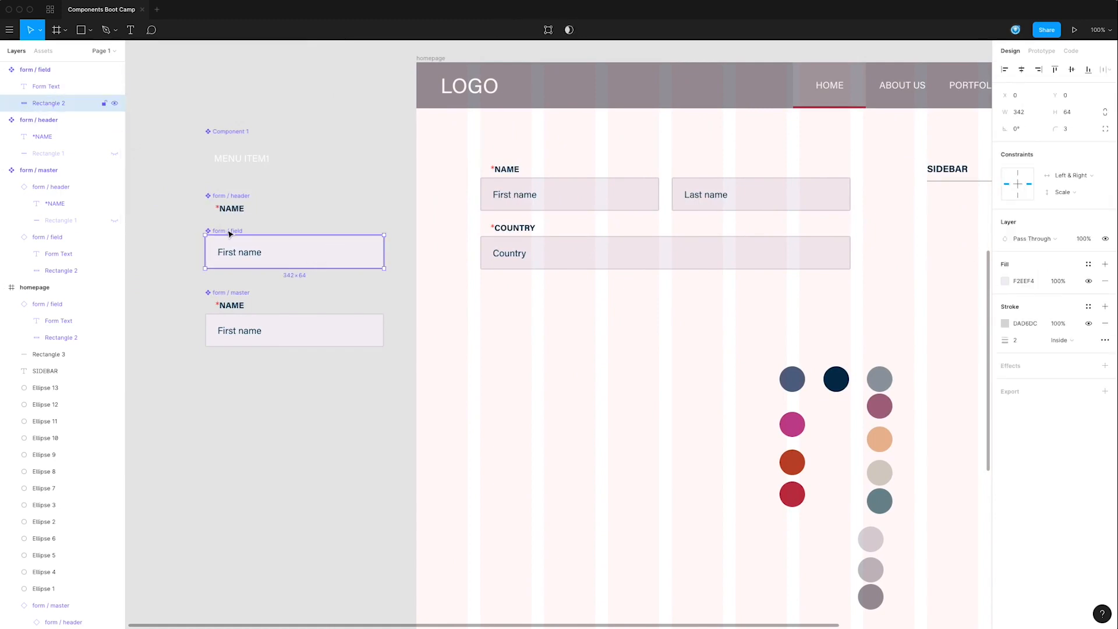
pyautogui.click(90, 31)
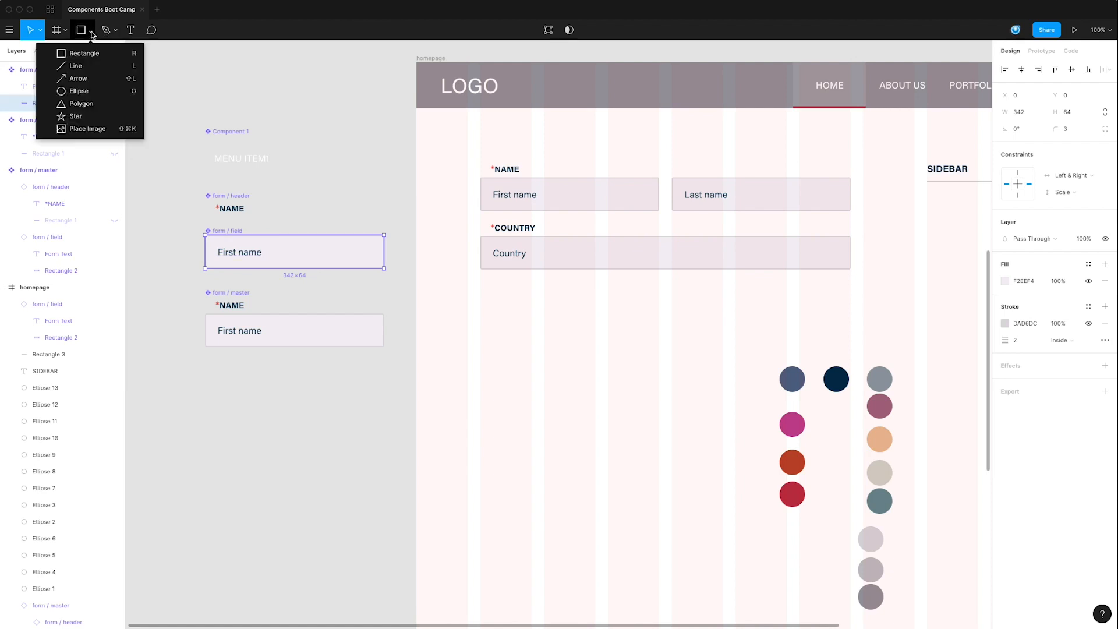
pyautogui.click(81, 103)
pyautogui.moveTo(360, 245)
pyautogui.mouseDown()
pyautogui.moveTo(370, 263)
pyautogui.moveTo(380, 250)
pyautogui.mouseUp()
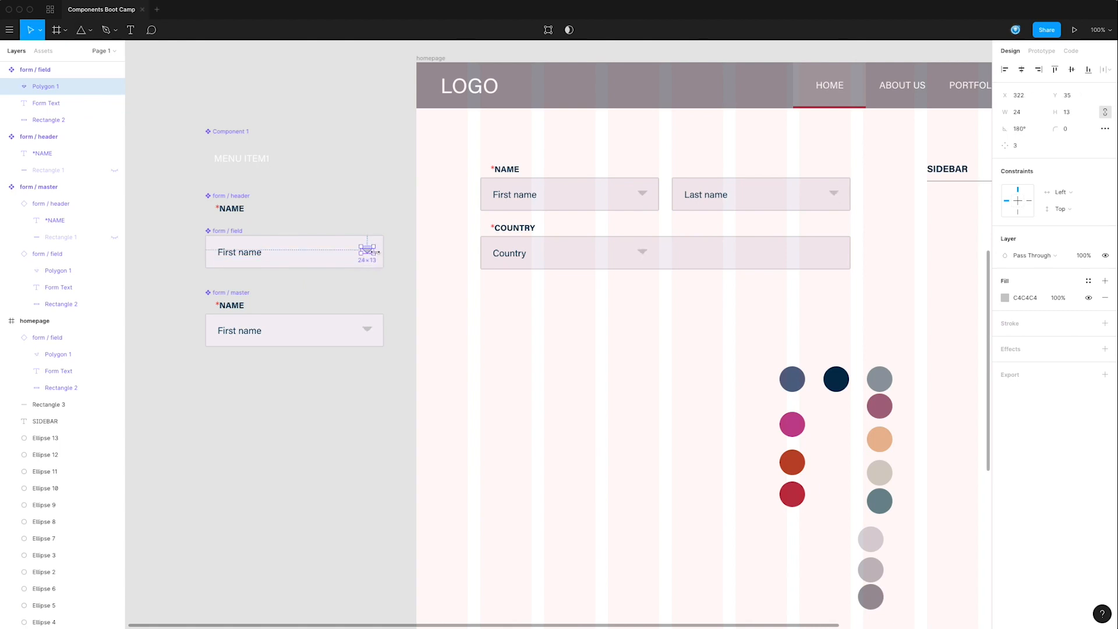
# - Reduce the triangle's height to 9 with its proportions locked
pyautogui.click(1071, 114)
pyautogui.doubleClick(1083, 114)
pyautogui.write('11')
pyautogui.press('Return')
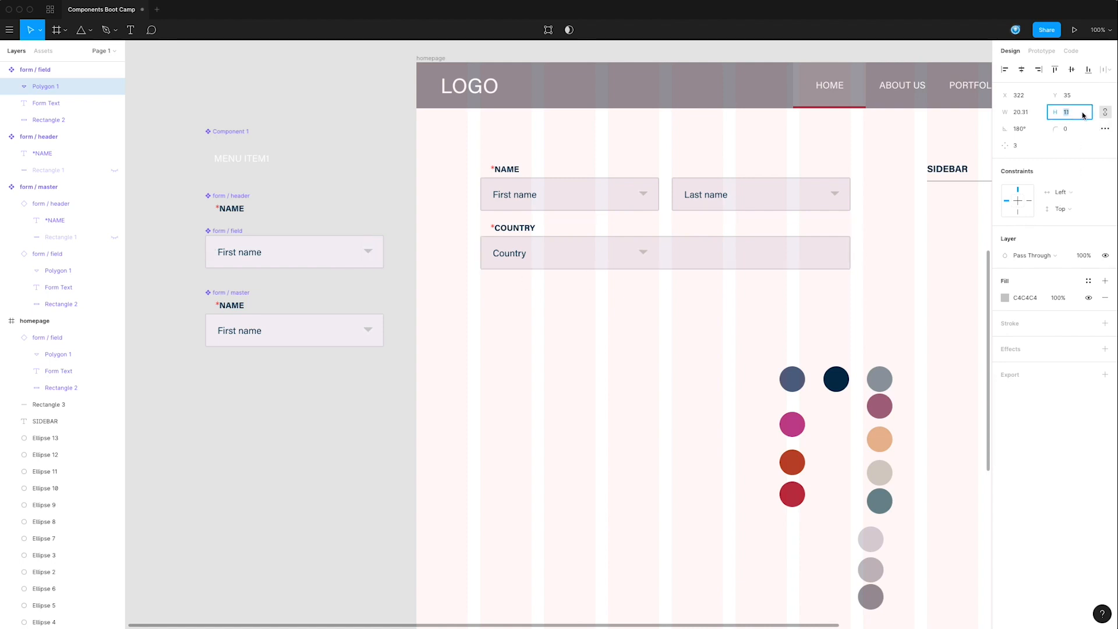
pyautogui.scroll(1, 789, 300)
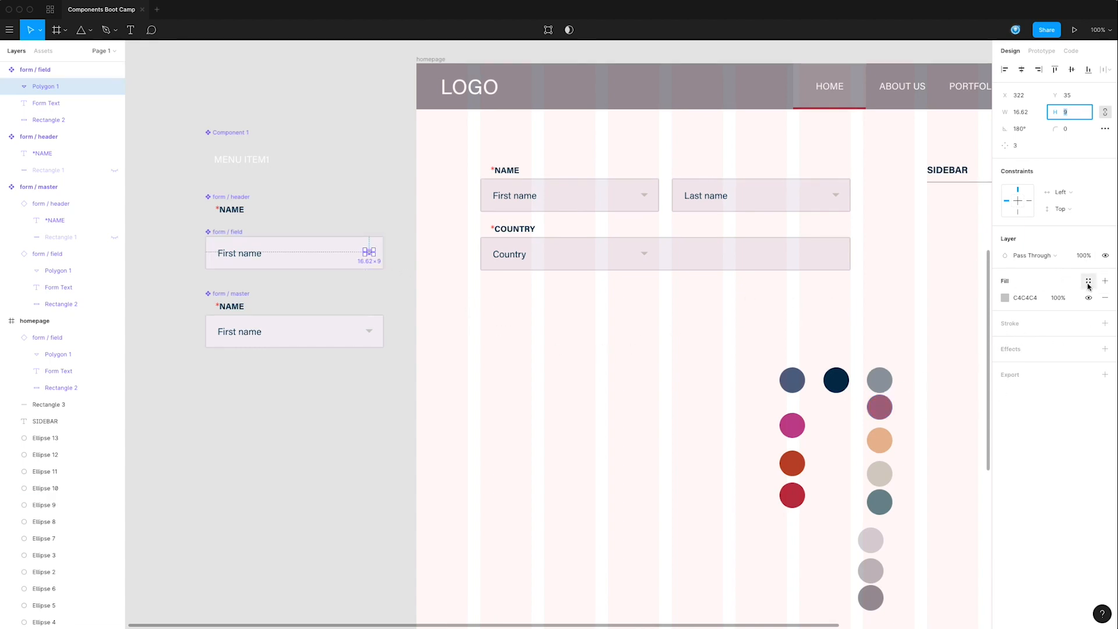
# - Try the magenta swatch colour BC498C as the triangle's fill
pyautogui.click(1005, 299)
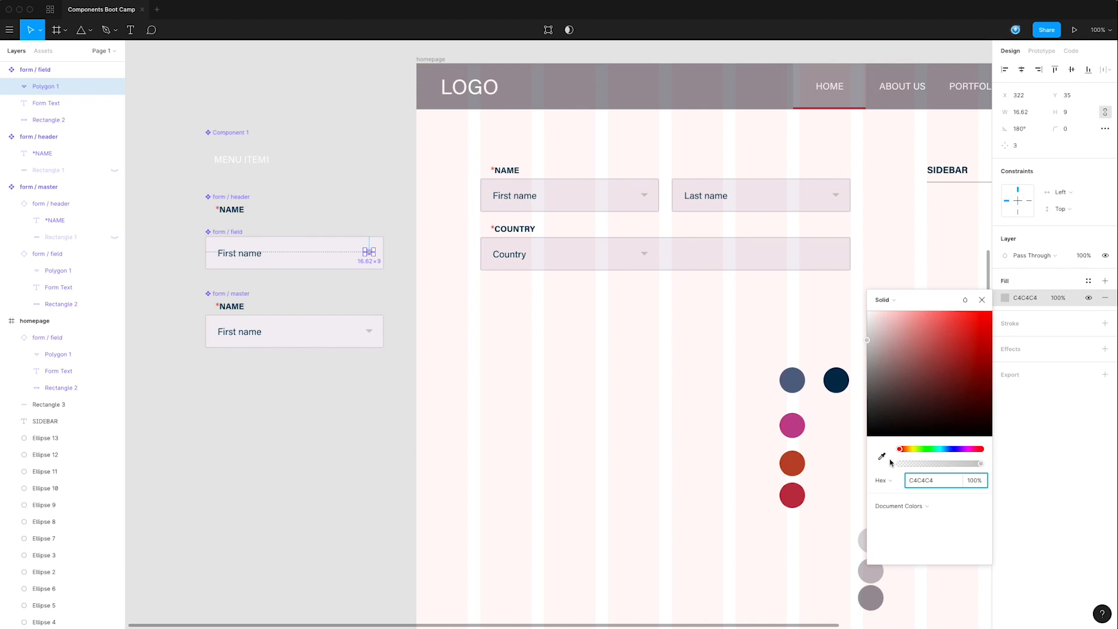
pyautogui.click(882, 456)
pyautogui.click(801, 417)
pyautogui.moveTo(929, 299); pyautogui.dragTo(1020, 314)
pyautogui.click(793, 464)
pyautogui.click(369, 252)
pyautogui.click(371, 255)
# - Fill the triangle with the red B83749 sampled from the lowest swatch in the magenta and orange column
pyautogui.click(1005, 297)
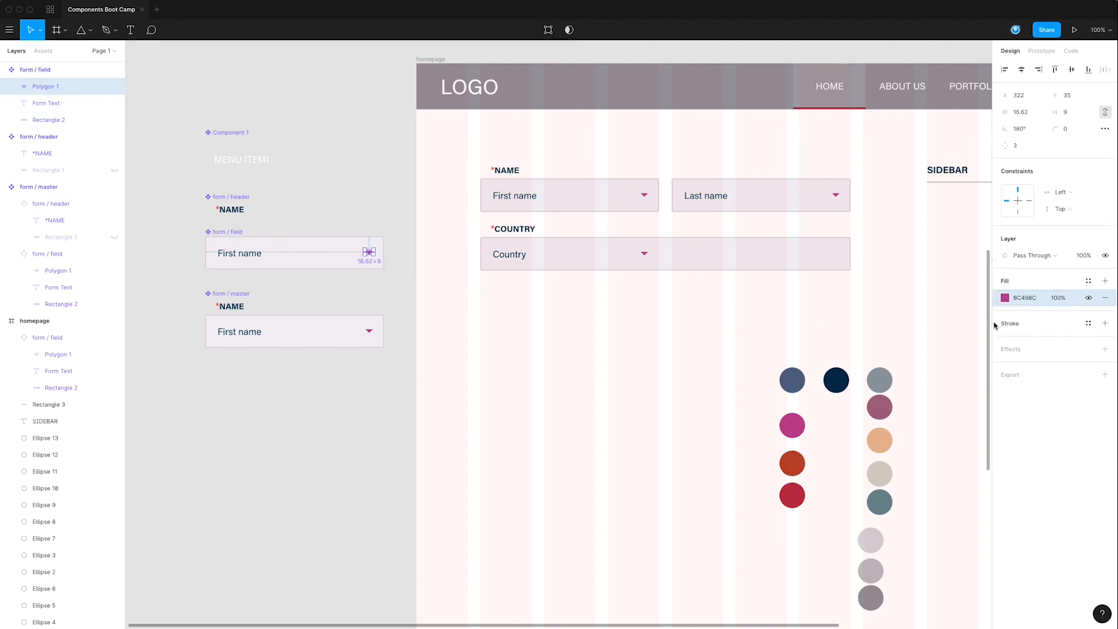
pyautogui.click(881, 456)
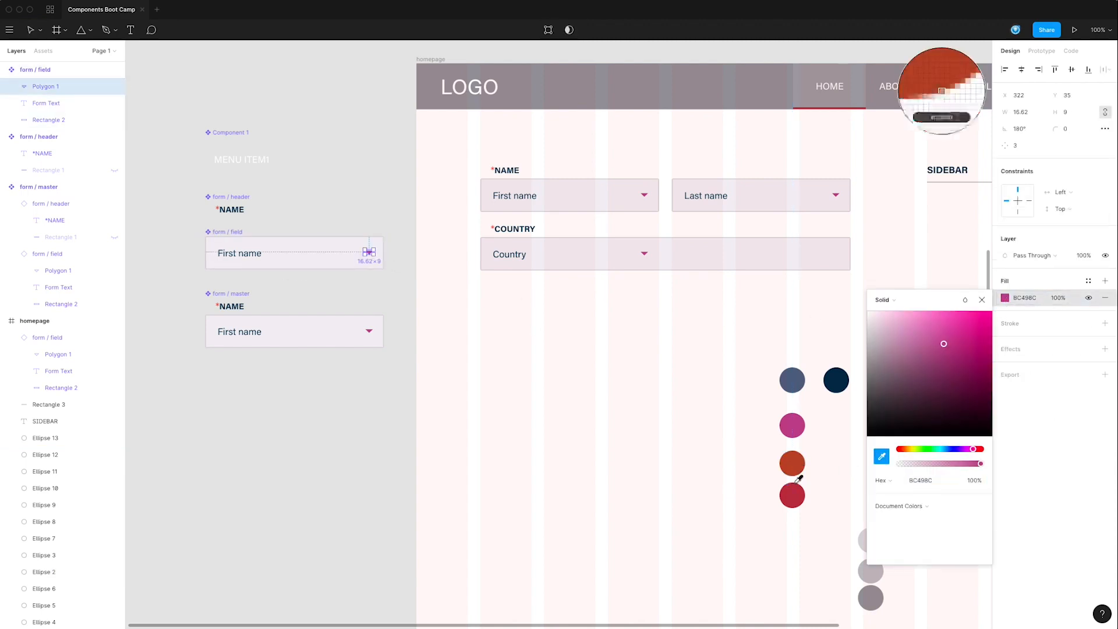
pyautogui.click(794, 494)
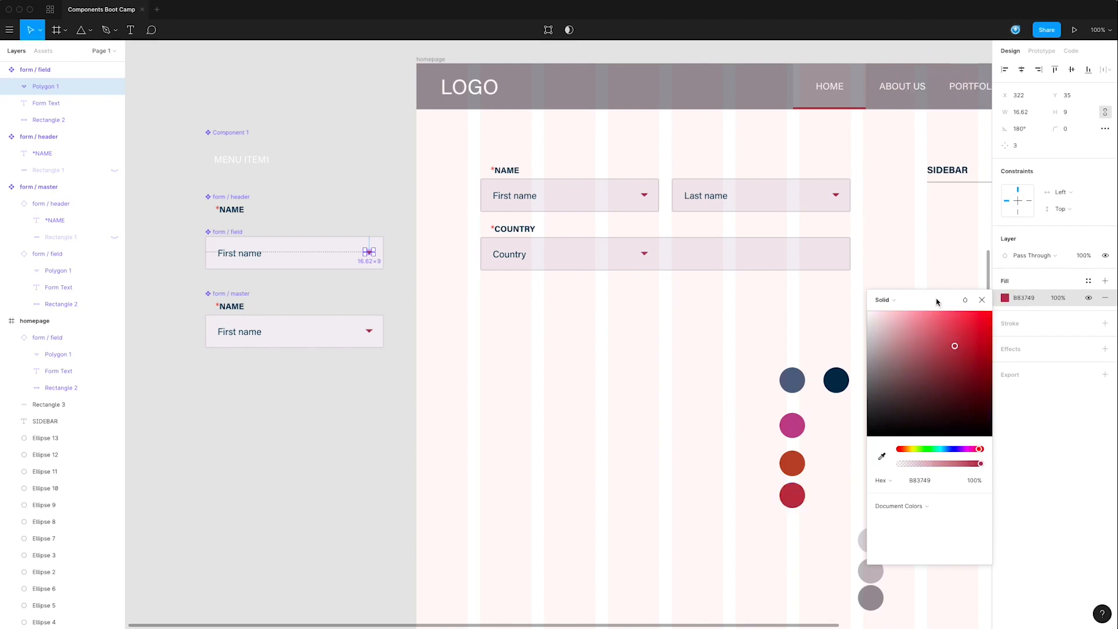
# - Save the triangle's fill as a new color style named bootcamp salmon
pyautogui.click(1088, 281)
pyautogui.click(1100, 301)
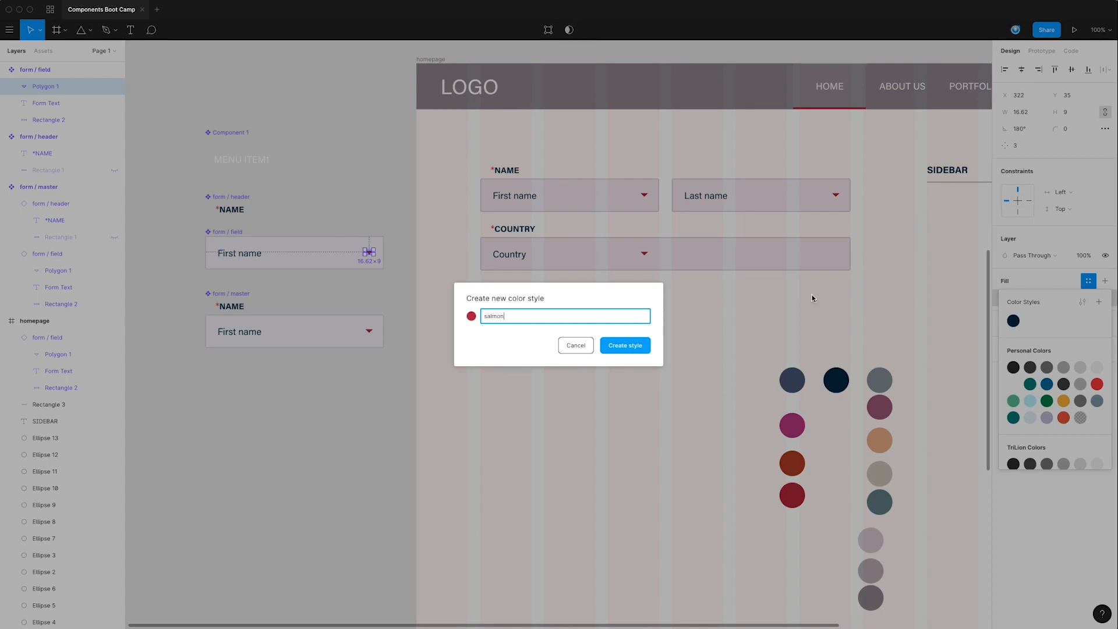
pyautogui.write('salmon bo')
pyautogui.hotkey('ctrl', 'a')
pyautogui.write('bootcamp salmon')
pyautogui.press('Return')
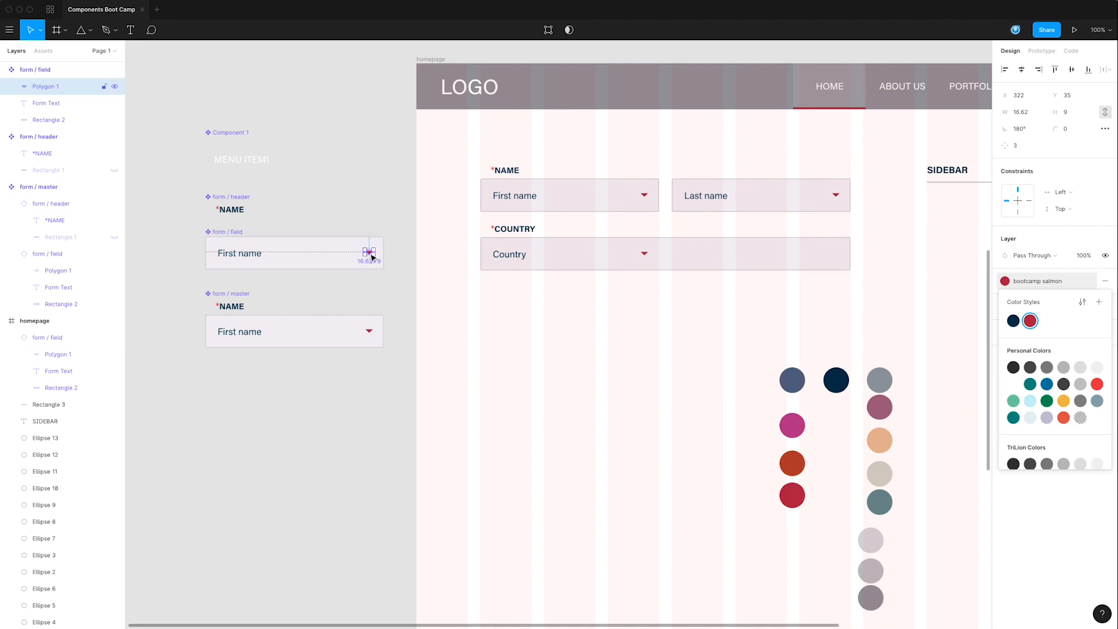
# - Reposition the triangle inside the original form / field component to X 317.62, Y 36
pyautogui.moveTo(371, 257); pyautogui.dragTo(372, 258)
pyautogui.moveTo(371, 255); pyautogui.dragTo(379, 255)
pyautogui.hotkey('shift', 'Left')
pyautogui.hotkey('shift', 'Left')
pyautogui.press('Left')
pyautogui.press('Left')
pyautogui.press('Left')
pyautogui.press('Left')
# - Constrain the triangle to Right horizontally and Center vertically, and test it by resizing the *COUNTRY instance, leaving its width at 708
pyautogui.click(1069, 192)
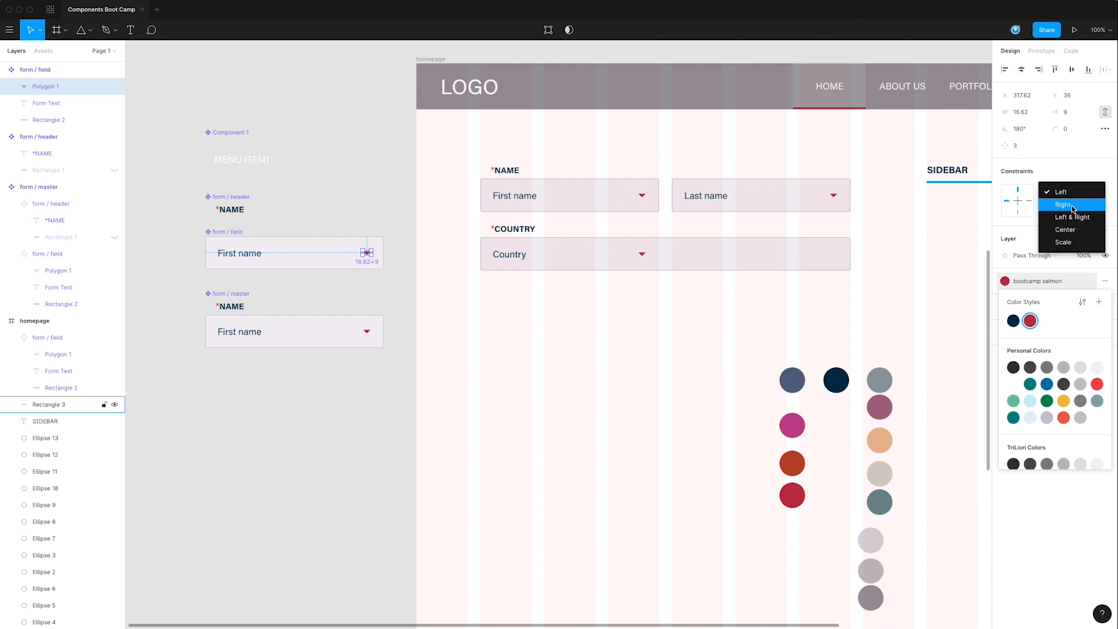
pyautogui.click(1073, 206)
pyautogui.click(1080, 211)
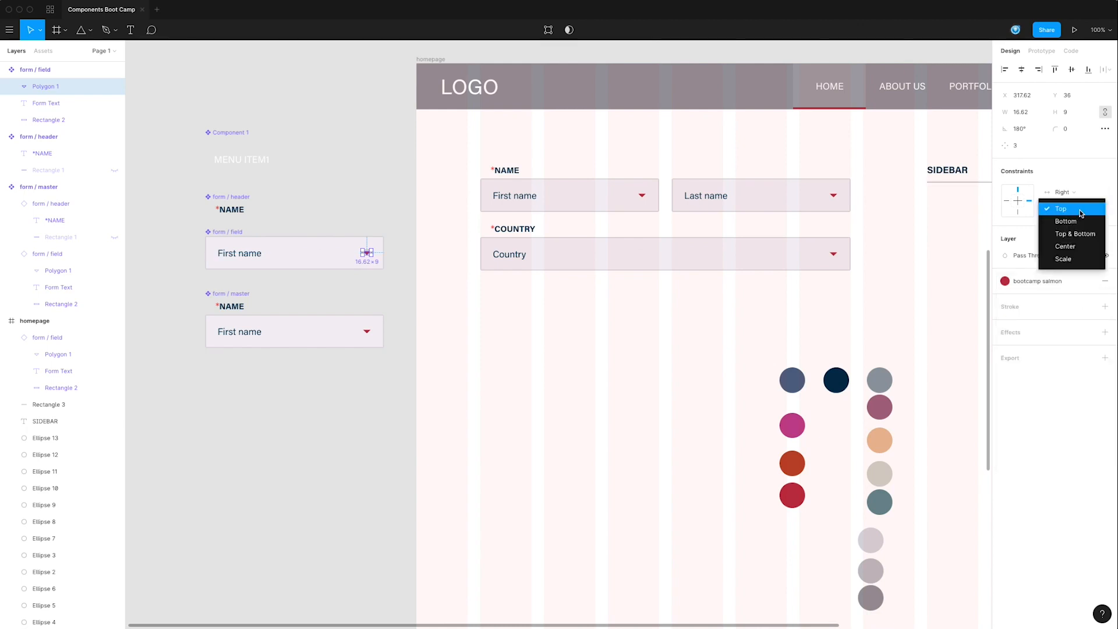
pyautogui.click(1076, 247)
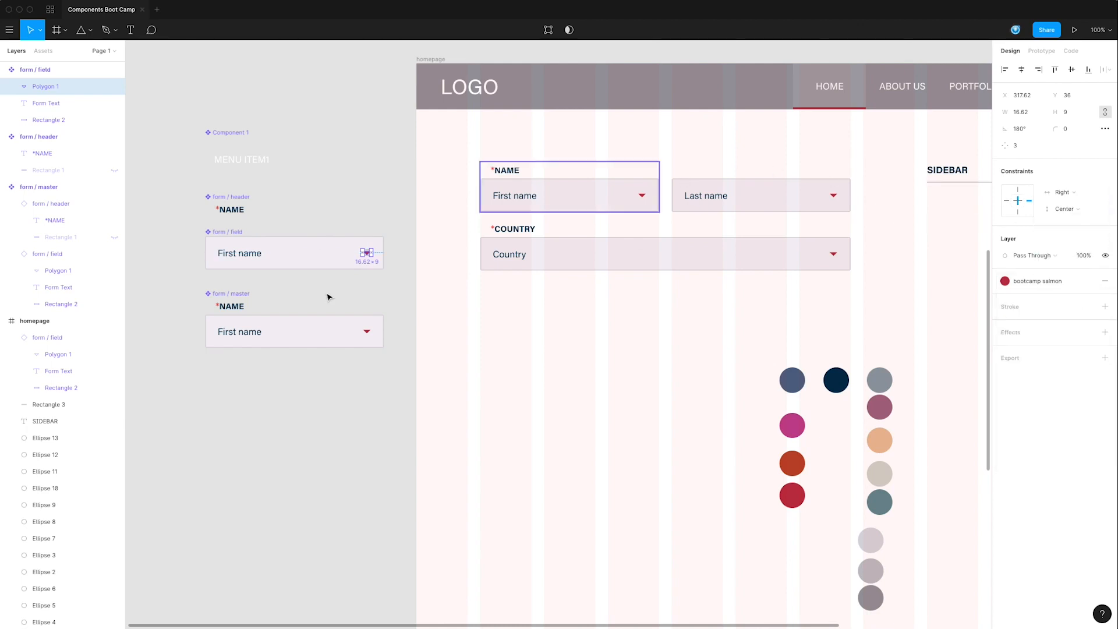
pyautogui.click(309, 286)
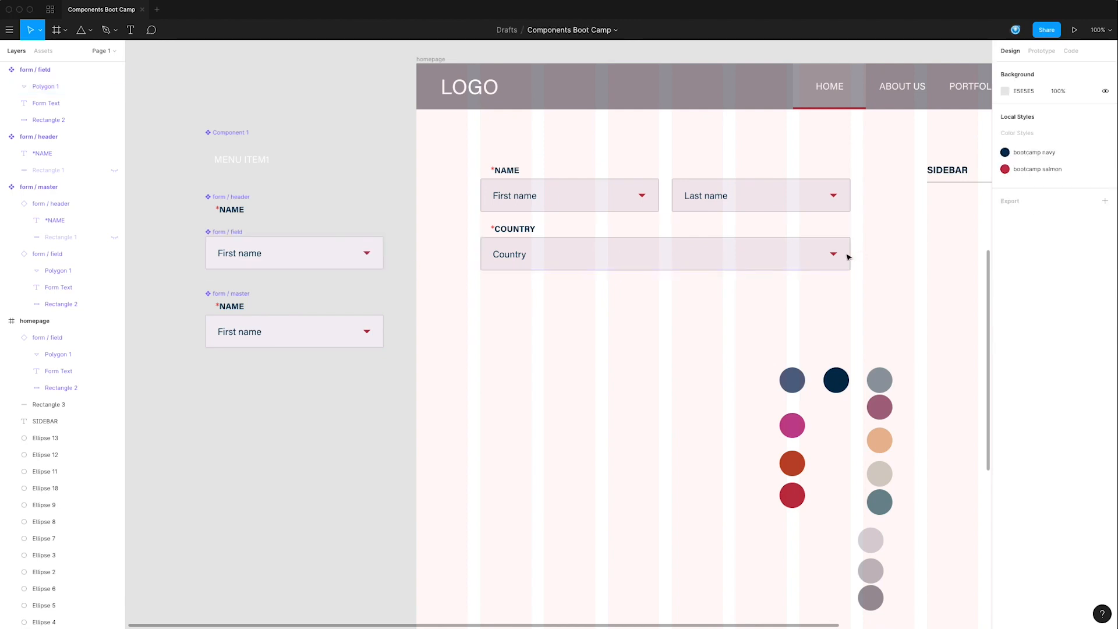
pyautogui.moveTo(854, 255)
pyautogui.mouseDown()
pyautogui.moveTo(569, 272)
pyautogui.moveTo(851, 267)
pyautogui.mouseUp()
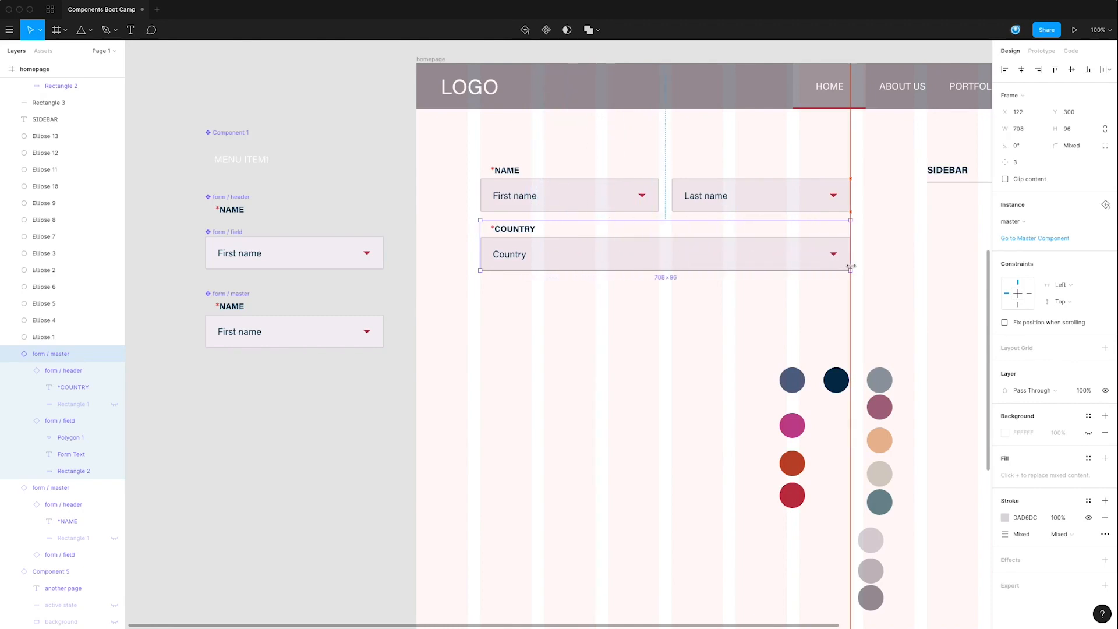
# - Rename the triangle layer in the original form / field component to drop down arrow
pyautogui.doubleClick(366, 253)
pyautogui.click(367, 254)
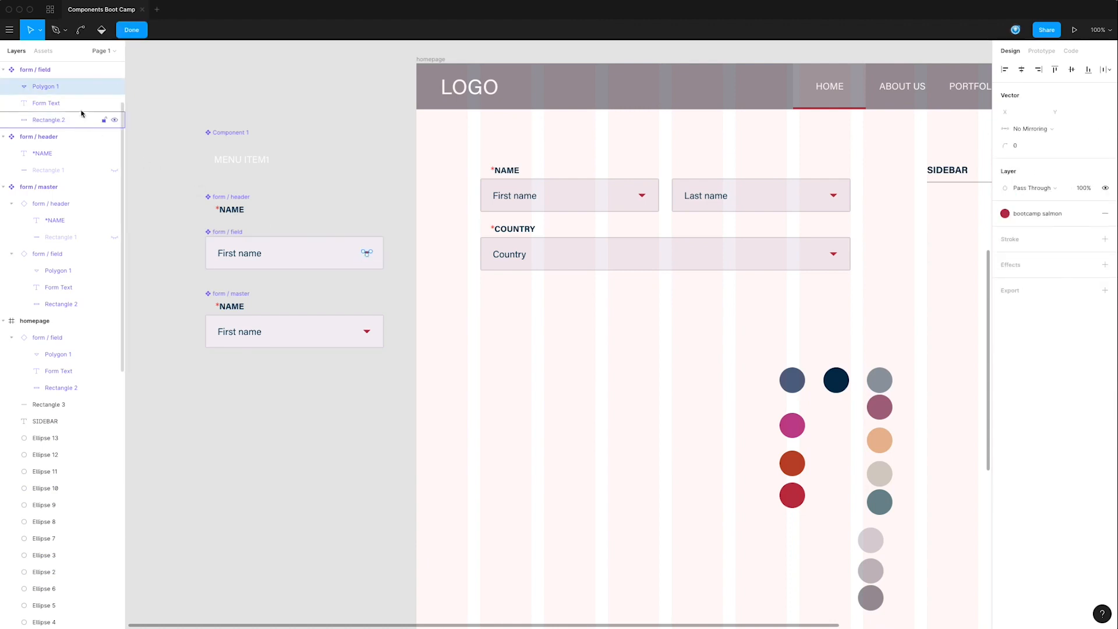
pyautogui.doubleClick(42, 87)
pyautogui.write('dro')
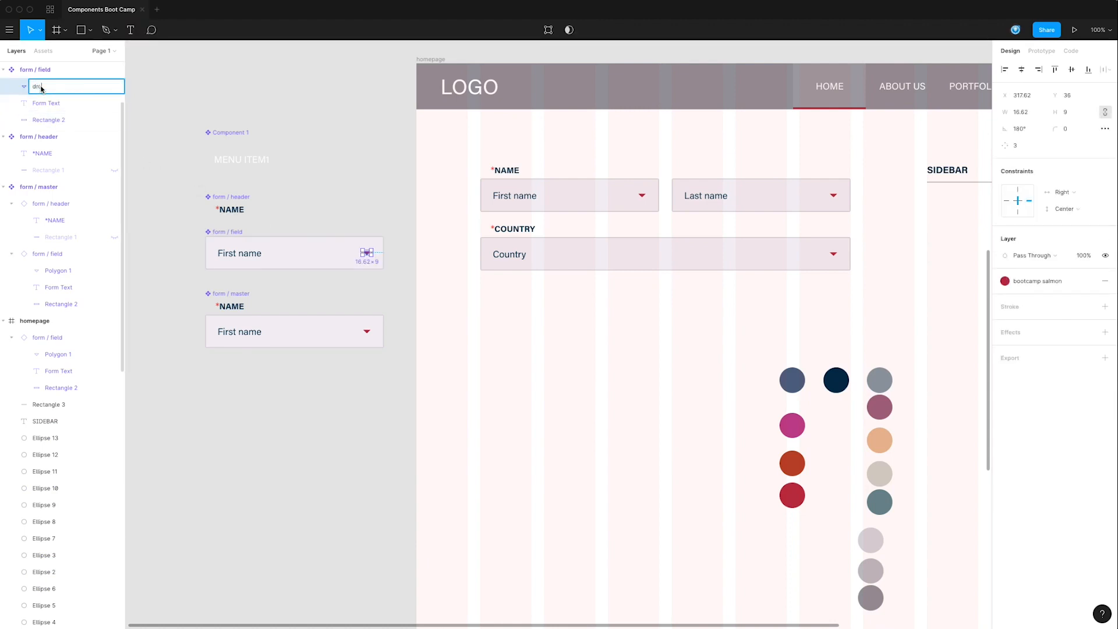
pyautogui.write('p down arrow')
pyautogui.press('Return')
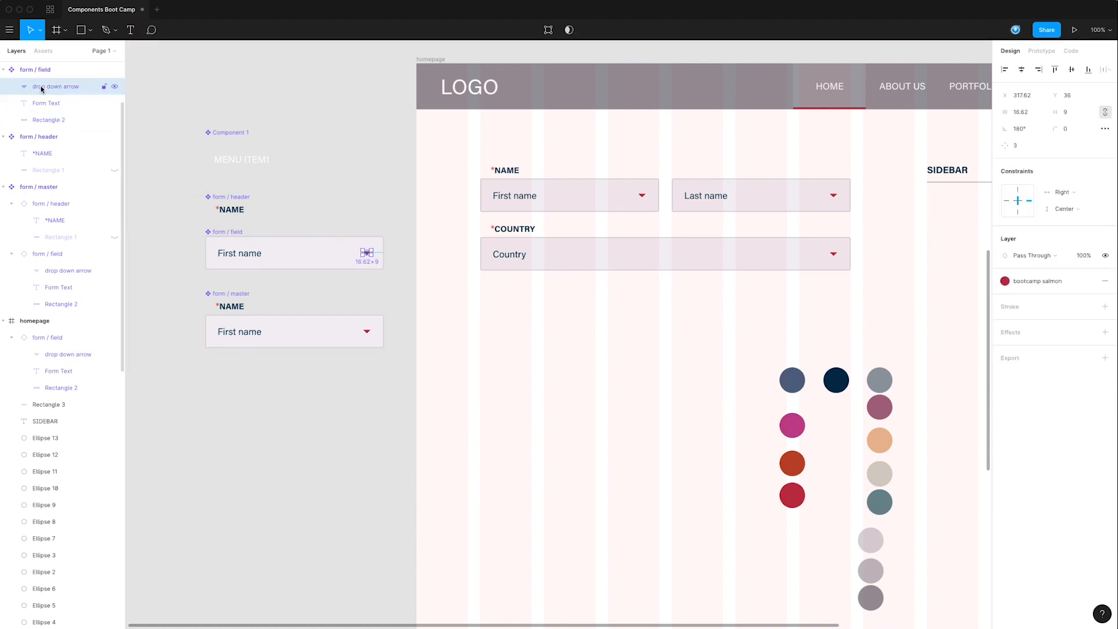
# - Hide the drop down arrow in the original form / field component and show it in the *COUNTRY instance
pyautogui.click(115, 86)
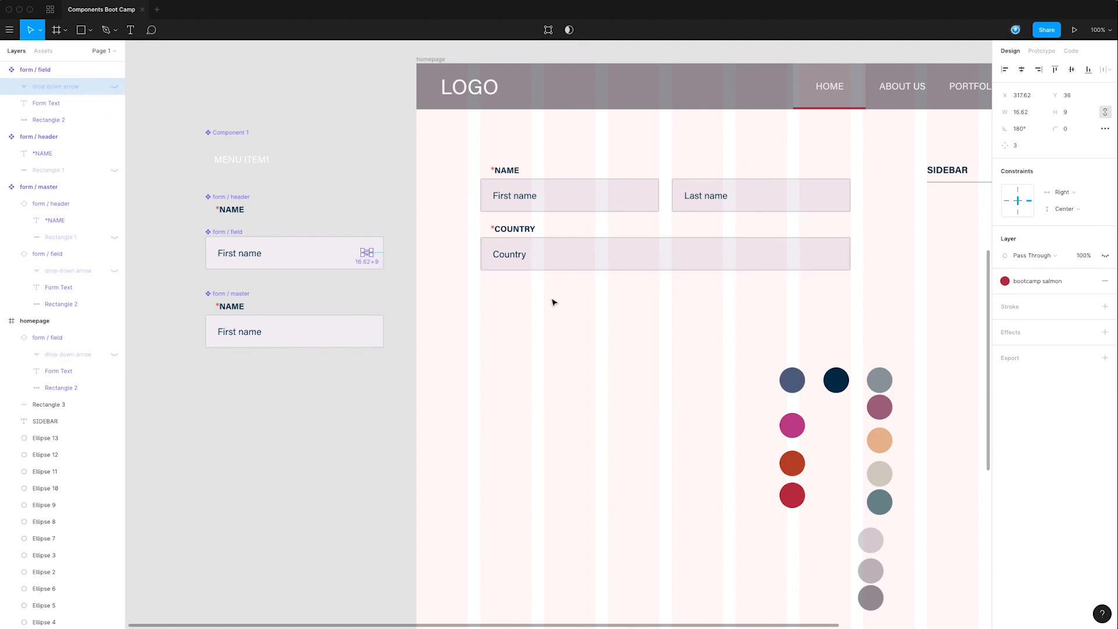
pyautogui.doubleClick(637, 262)
pyautogui.click(114, 437)
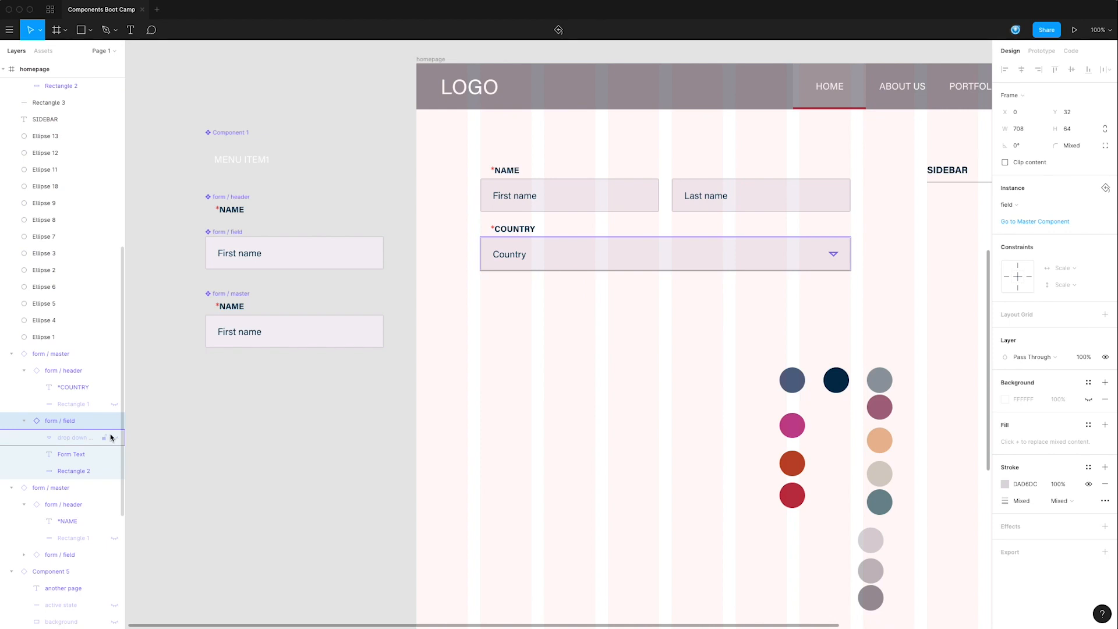
pyautogui.click(629, 392)
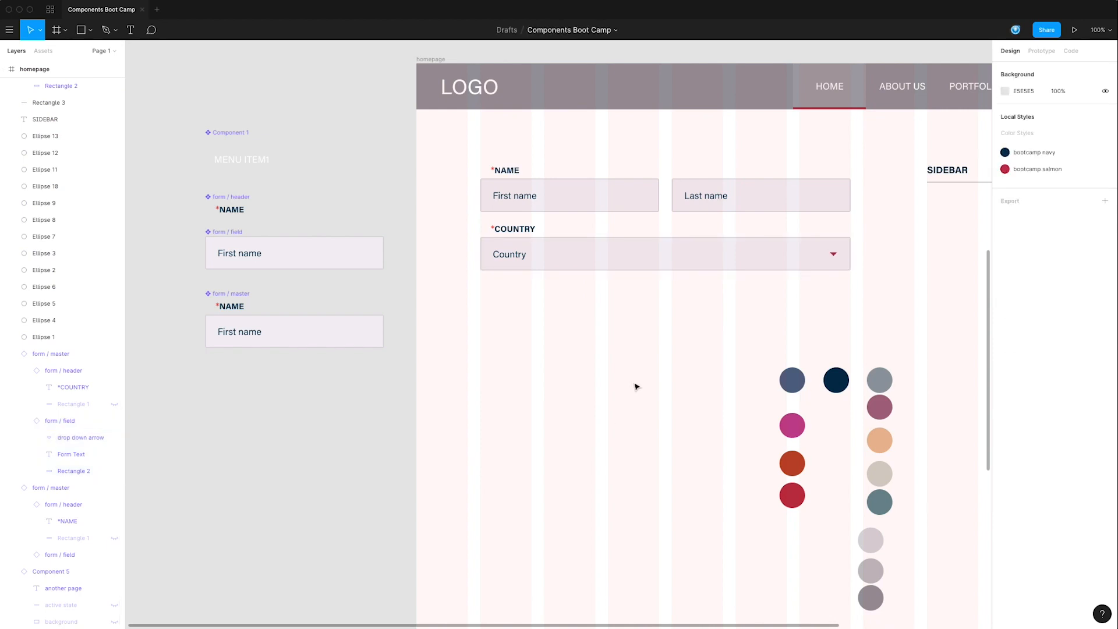
# - Move the group of colour swatch circles on the homepage further right and down, away from the form area
pyautogui.hscroll(5, 664, 351)
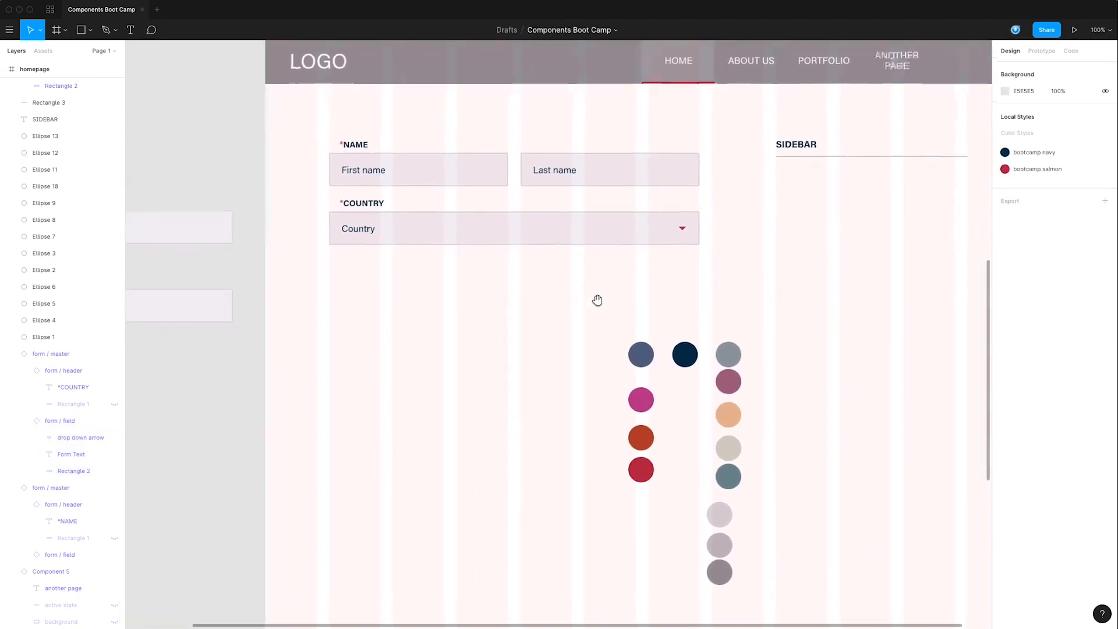
pyautogui.hscroll(-4, 591, 347)
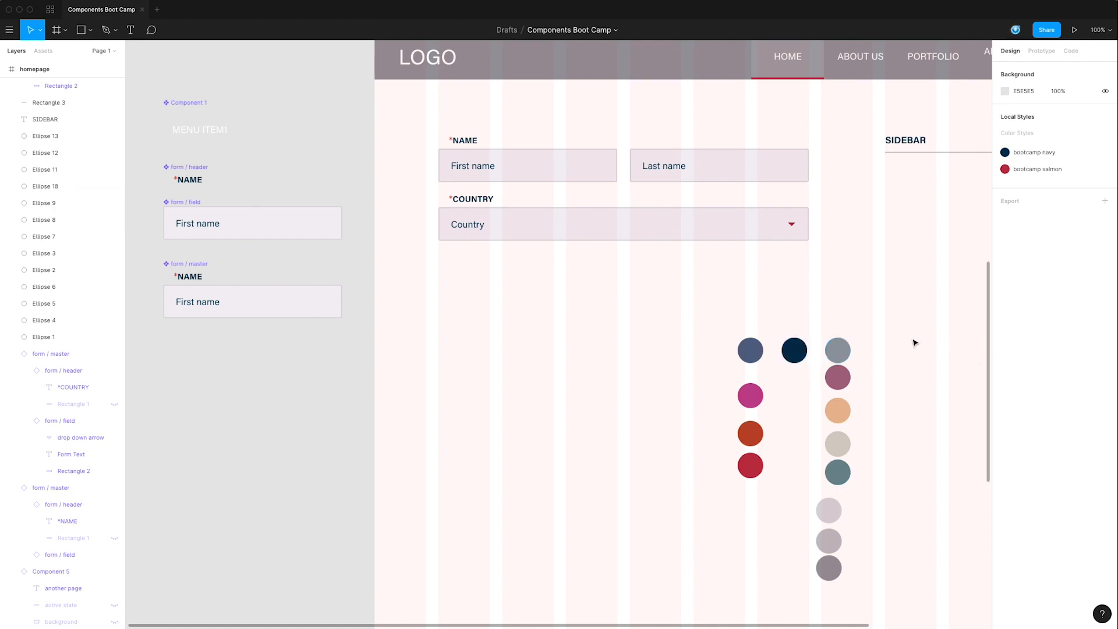
pyautogui.hscroll(3, 815, 352)
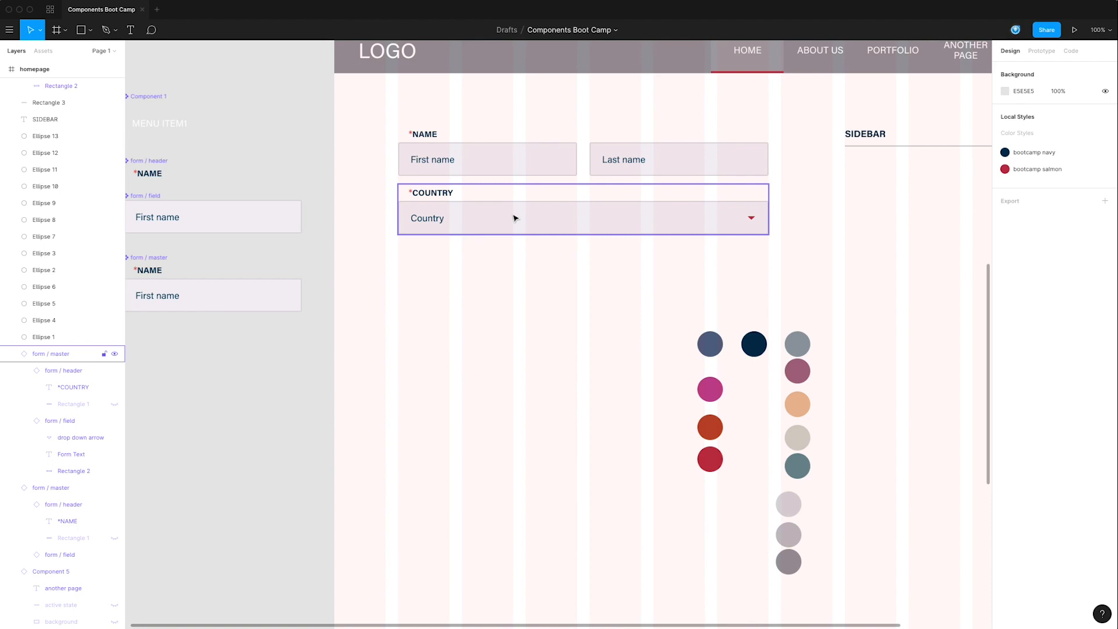
pyautogui.moveTo(693, 320); pyautogui.dragTo(835, 608)
pyautogui.moveTo(710, 427); pyautogui.dragTo(836, 464)
pyautogui.click(694, 411)
# - Place a copy of the original form / field component on the homepage below the *COUNTRY field, at X 122, Y 536
pyautogui.hscroll(-3, 793, 404)
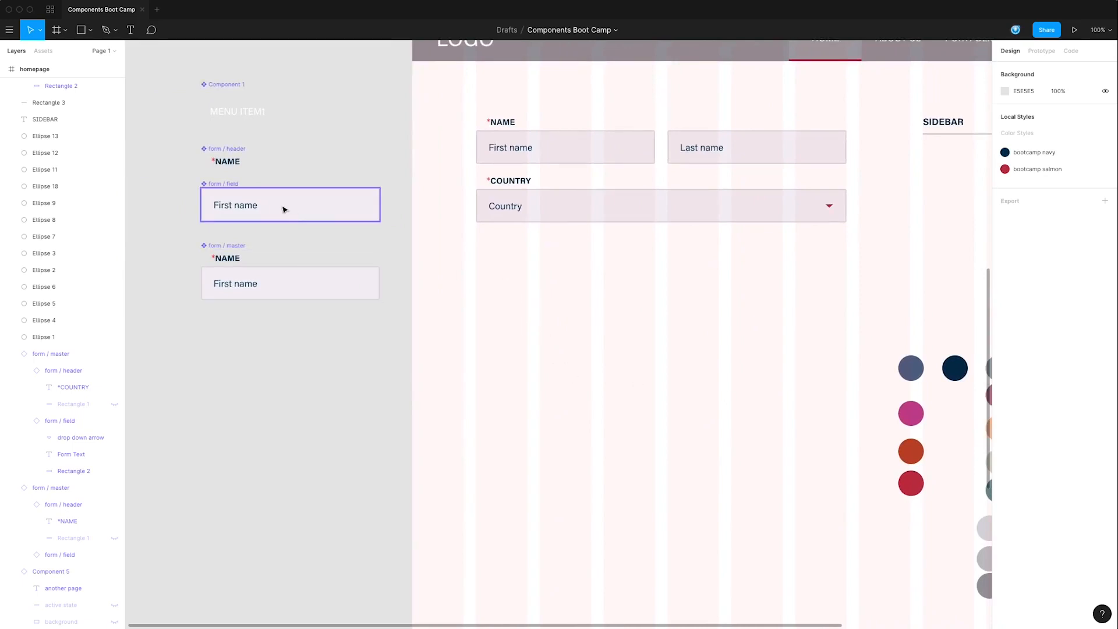
pyautogui.moveTo(283, 208); pyautogui.dragTo(559, 316)
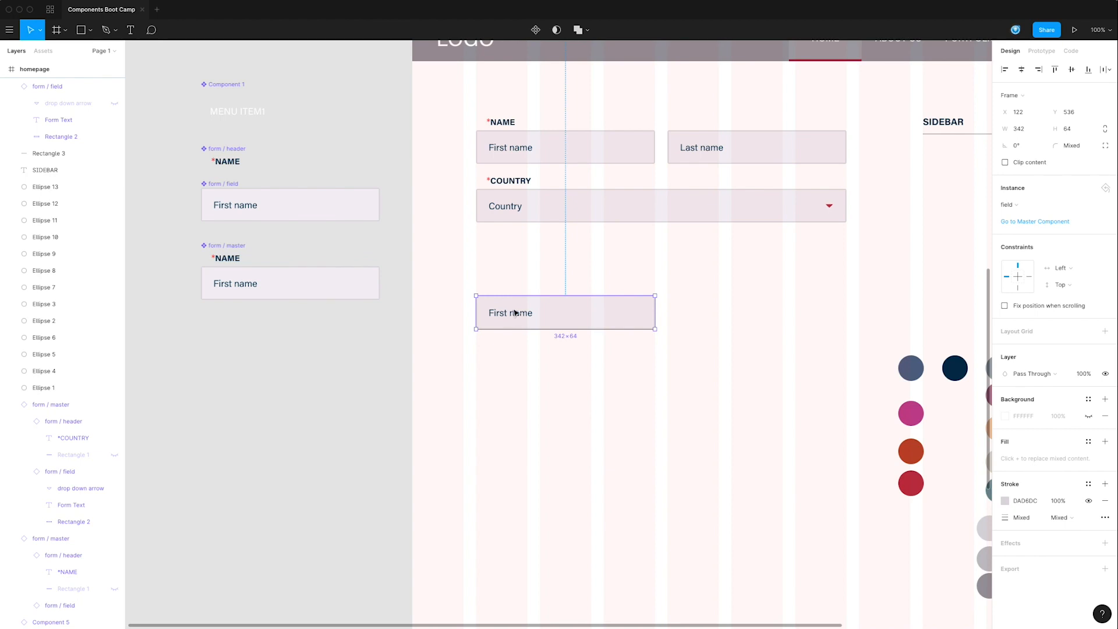
# - Detach the form / field copy below the *COUNTRY field from its master component
pyautogui.rightClick(510, 315)
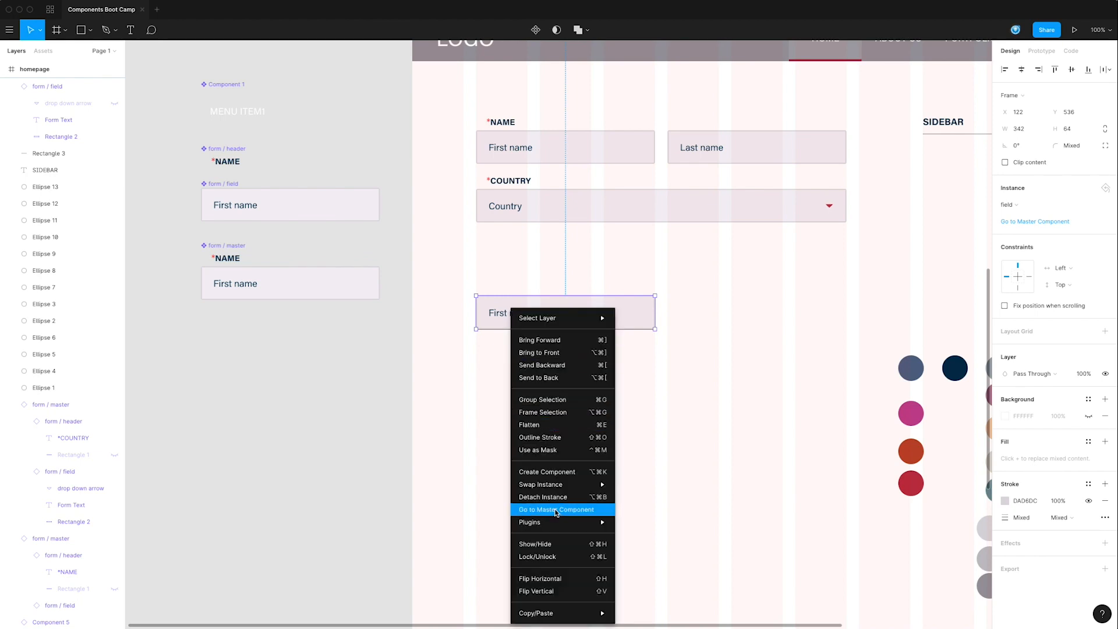
pyautogui.click(562, 497)
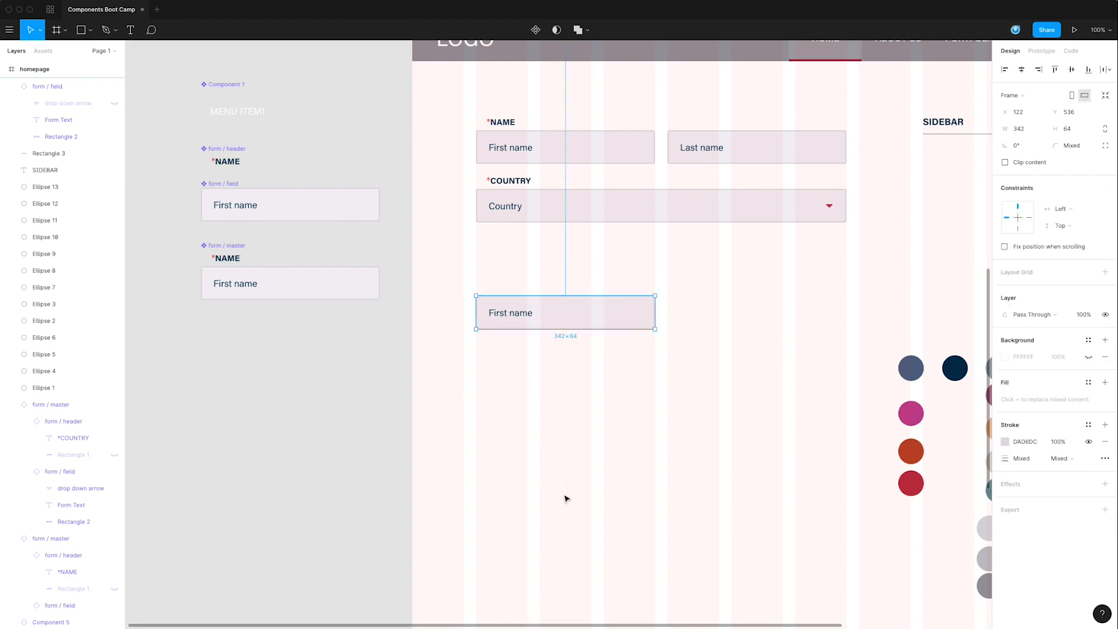
pyautogui.click(546, 356)
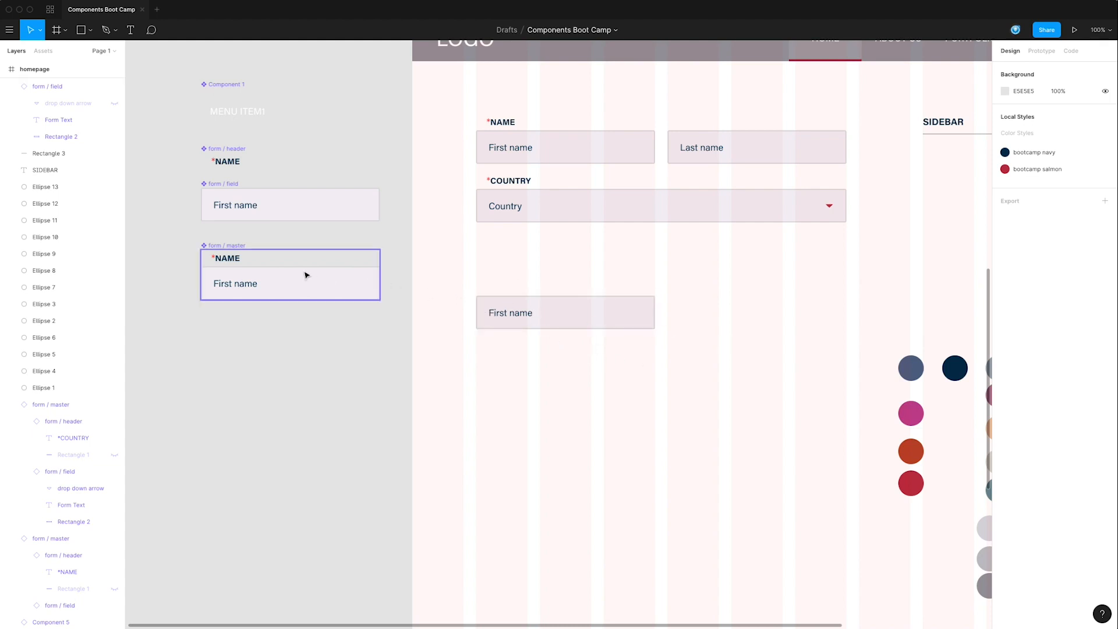
# - Delete the detached First name field below the *COUNTRY field on the homepage
pyautogui.click(298, 218)
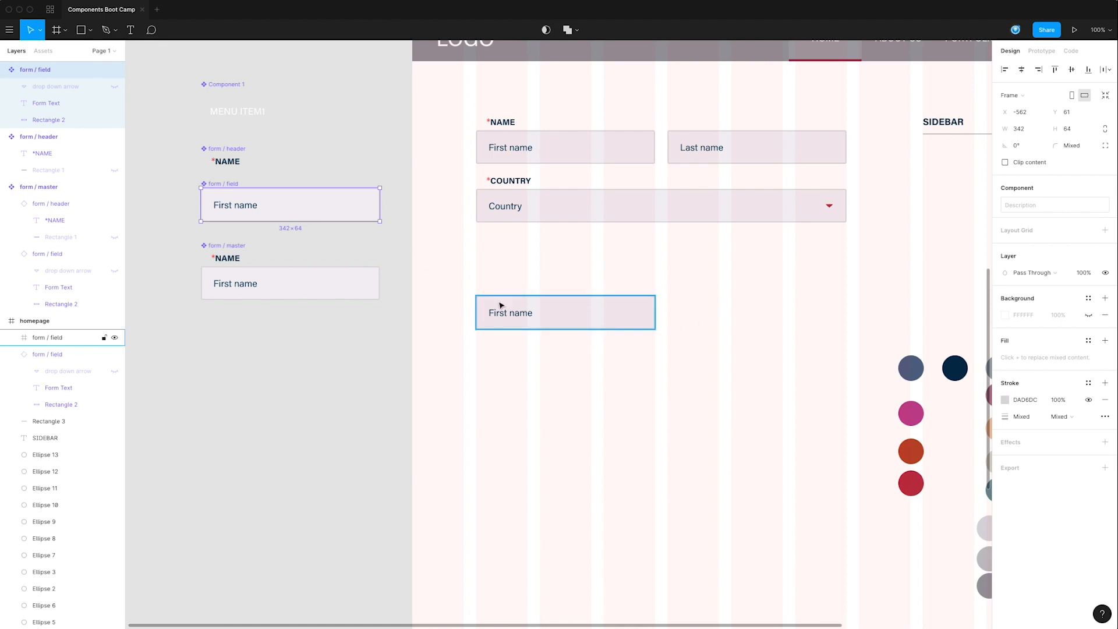
pyautogui.click(529, 312)
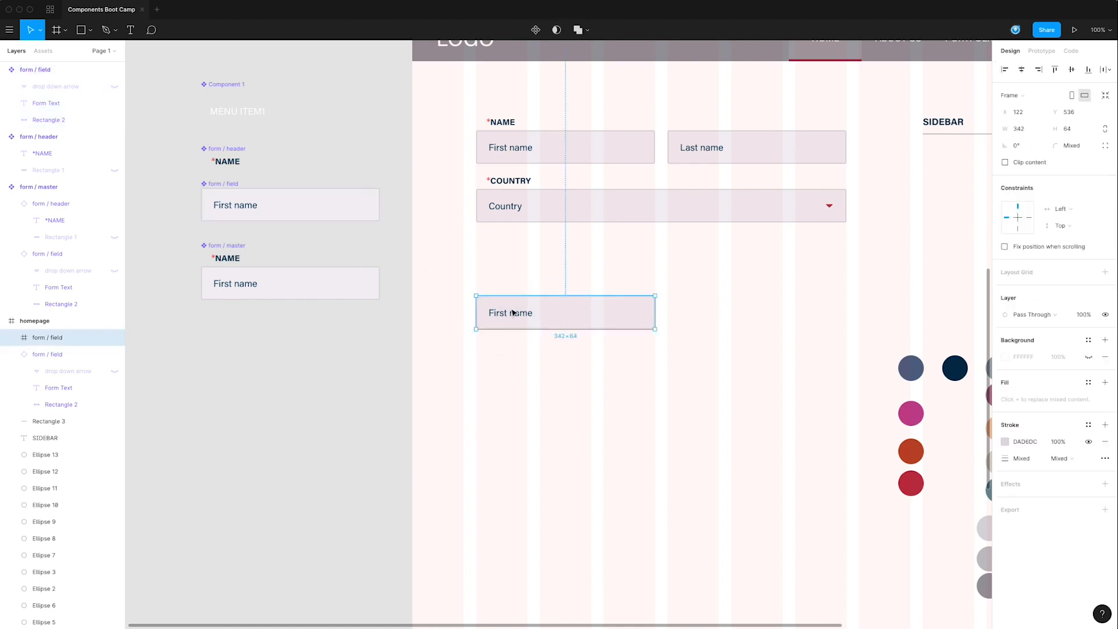
pyautogui.press('BackSpace')
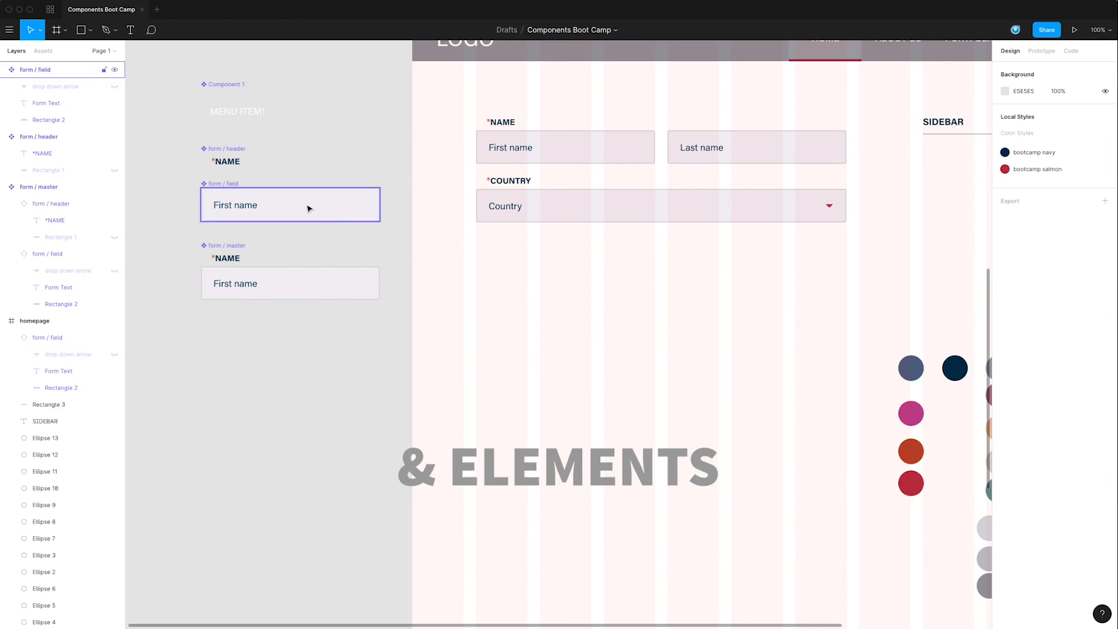
pyautogui.click(309, 209)
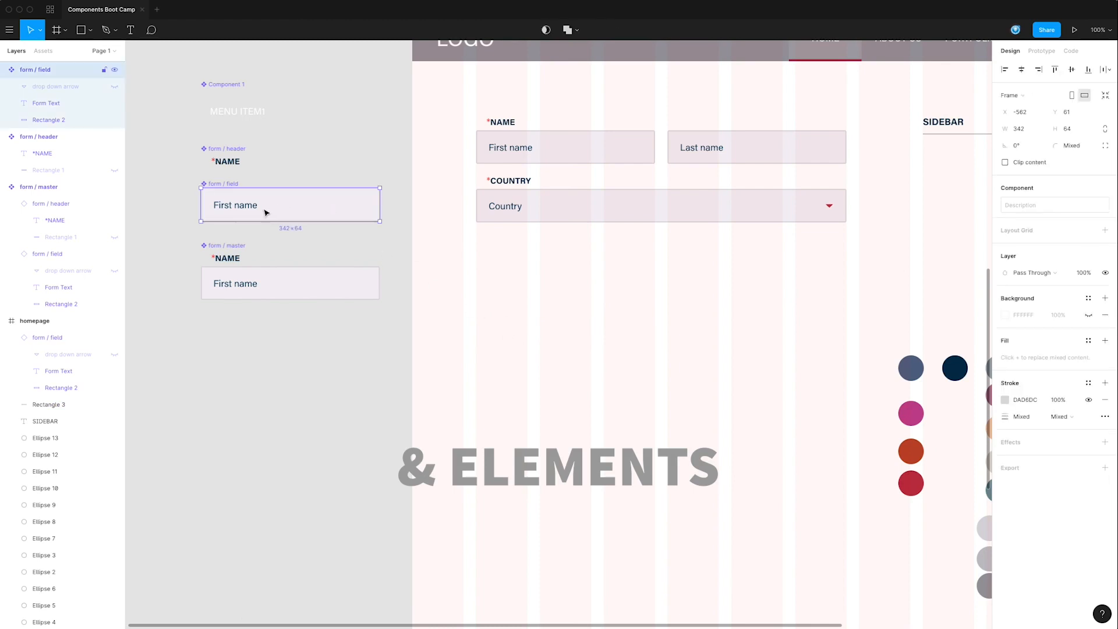
pyautogui.click(81, 105)
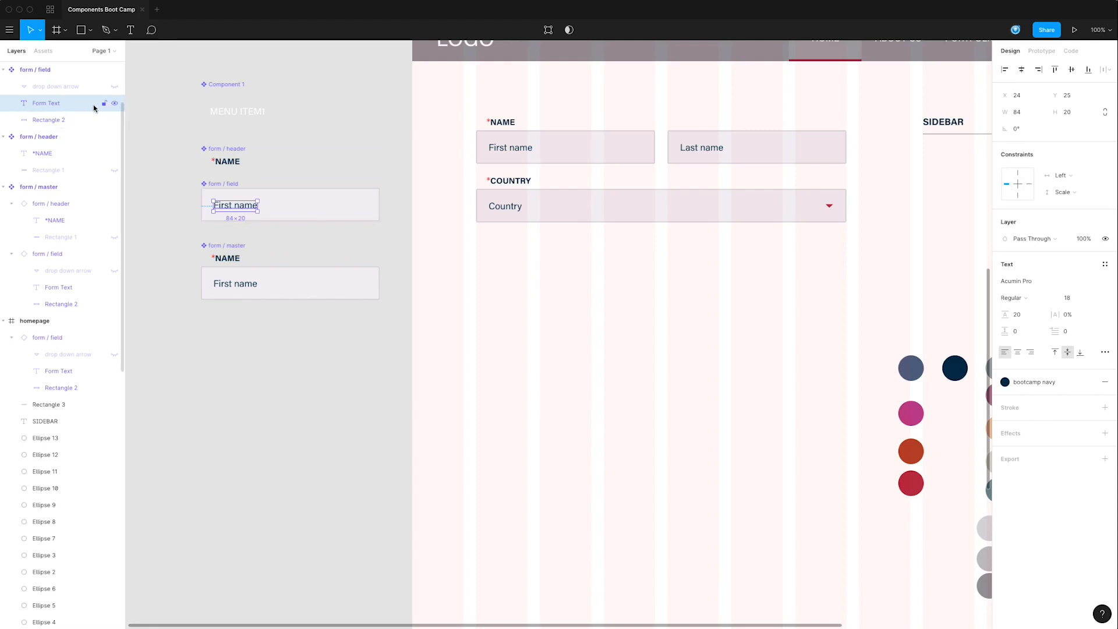
pyautogui.click(114, 104)
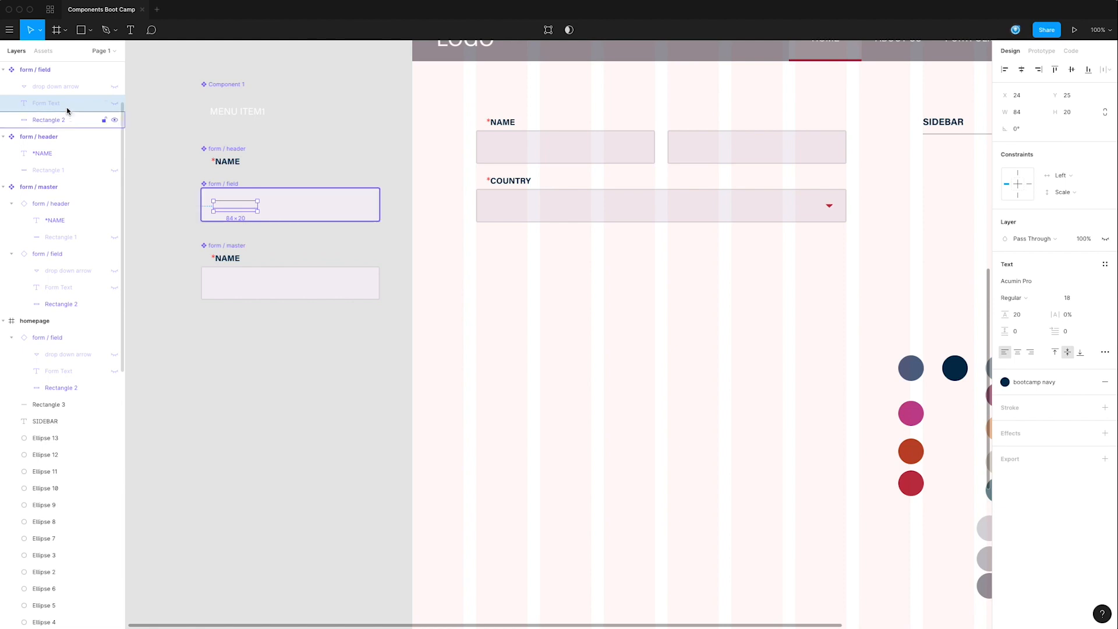
pyautogui.click(131, 30)
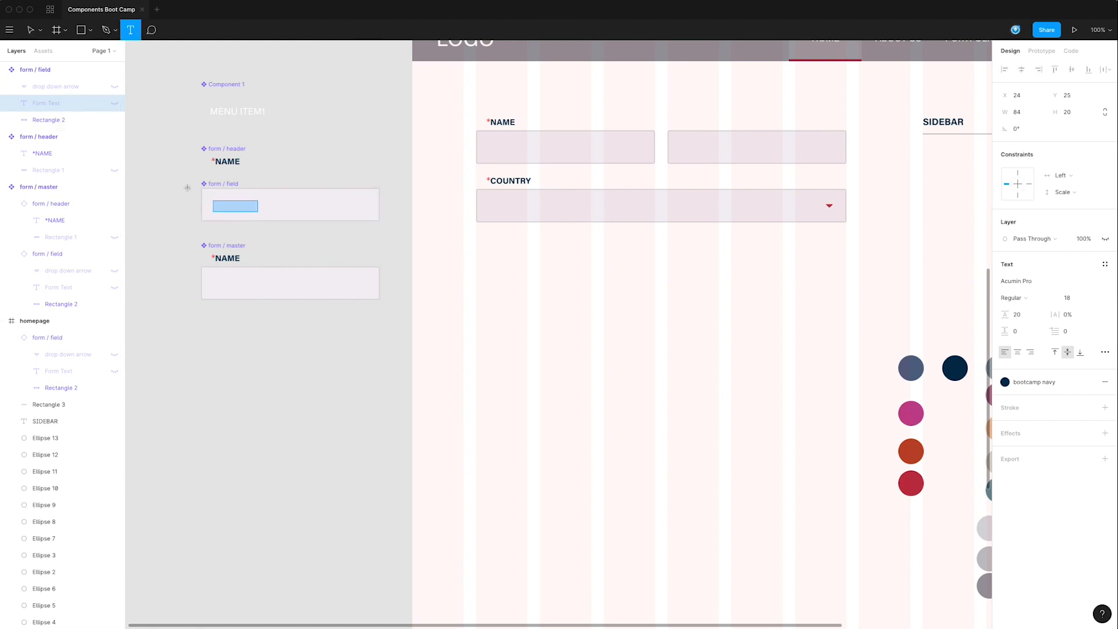
pyautogui.rightClick(52, 103)
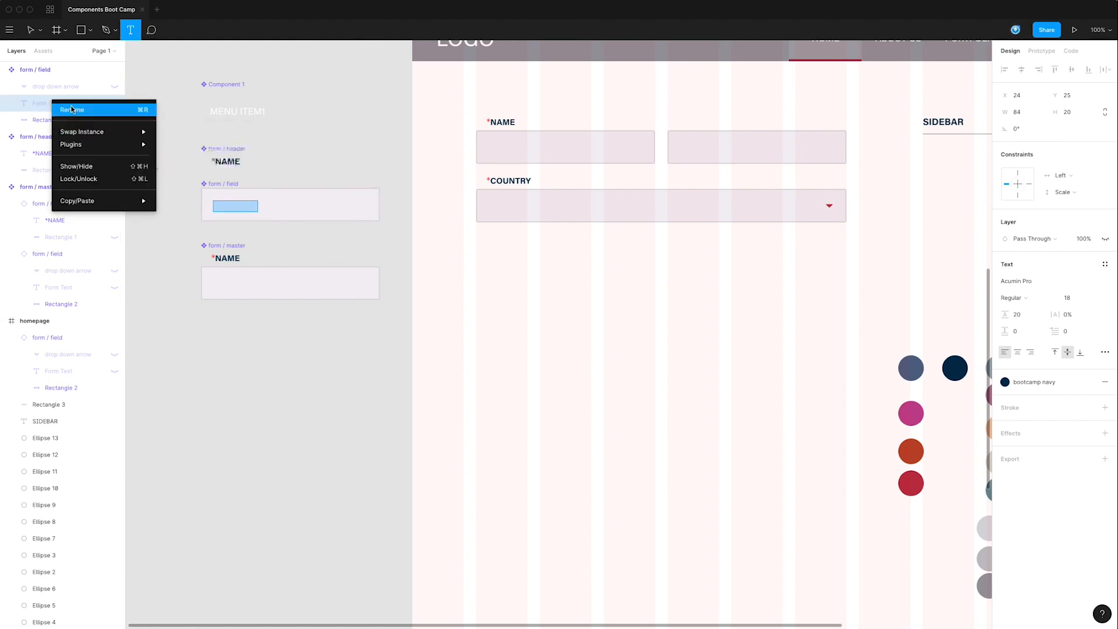
pyautogui.press('Escape')
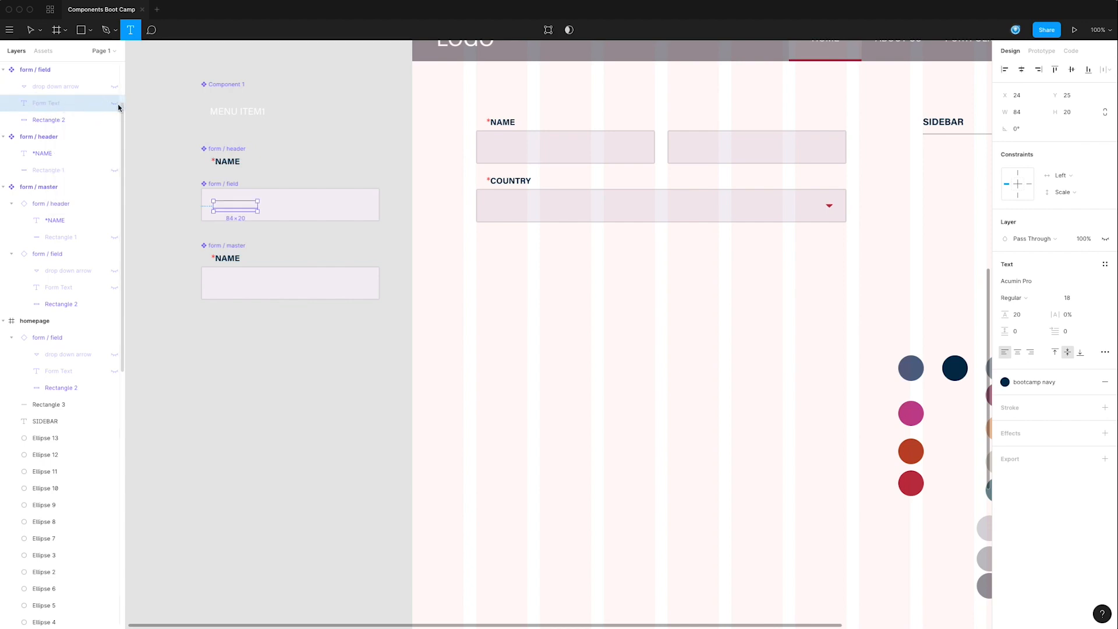
pyautogui.click(114, 103)
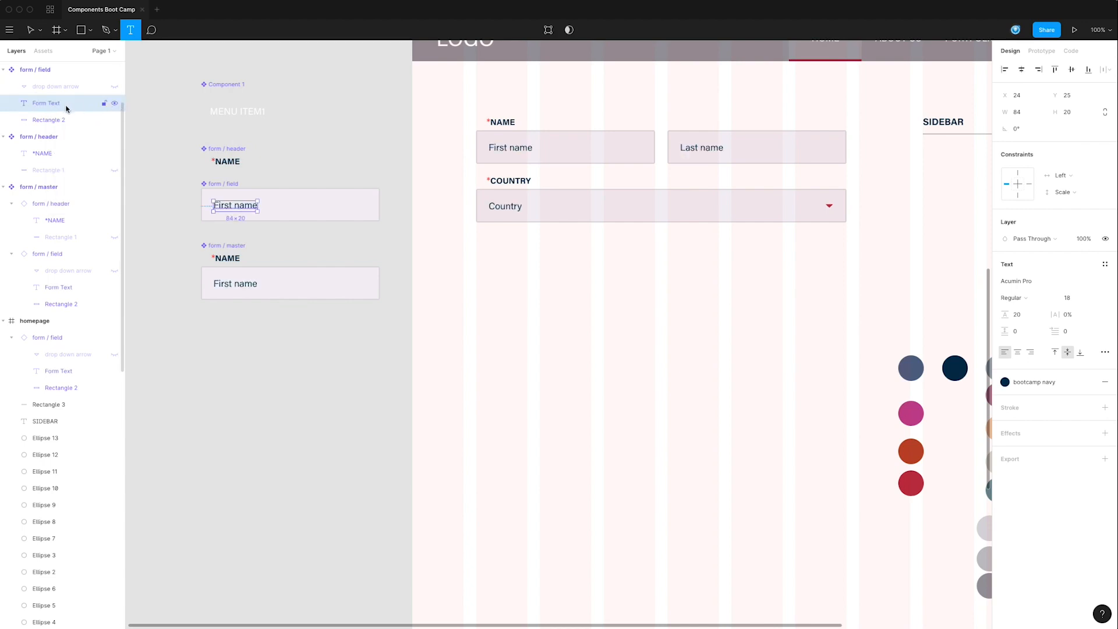
# - Duplicate the Form Text layer in the original form / field component and rename the copy phone text
pyautogui.hotkey('ctrl', 'd')
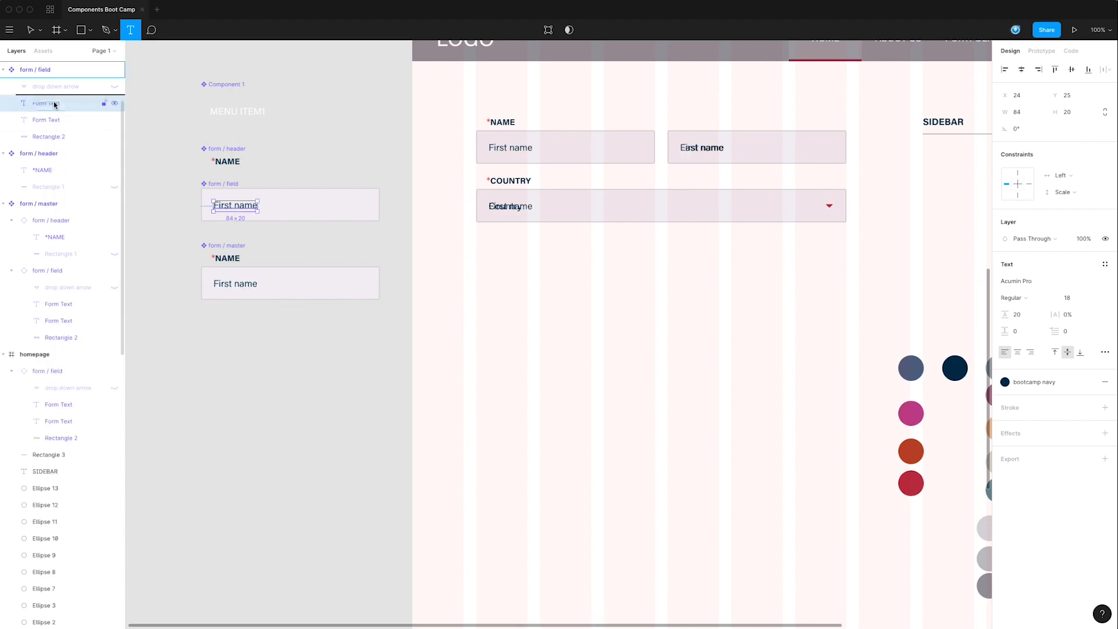
pyautogui.doubleClick(46, 103)
pyautogui.write('phone text')
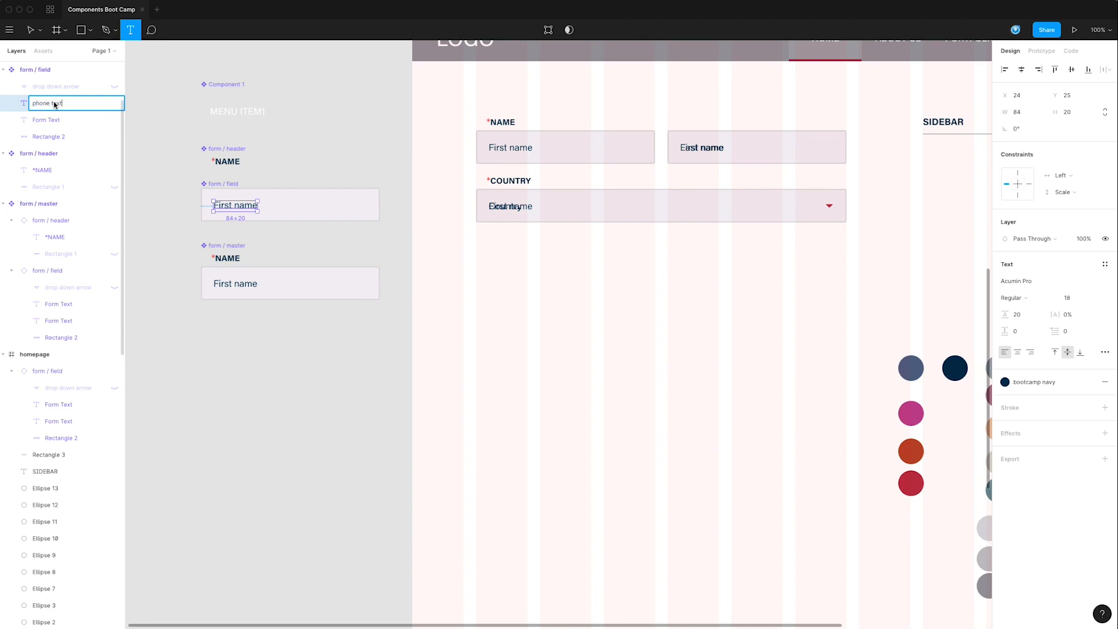
pyautogui.press('Return')
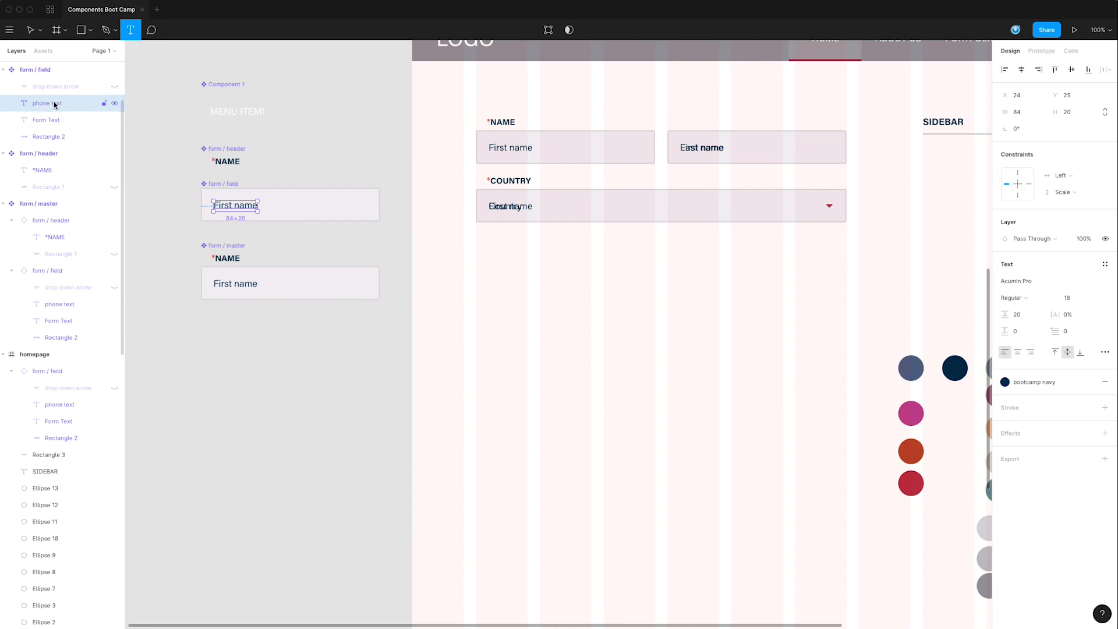
# - Hide the Form Text layer in the original form / field component and shift phone text horizontally to X 56
pyautogui.click(115, 120)
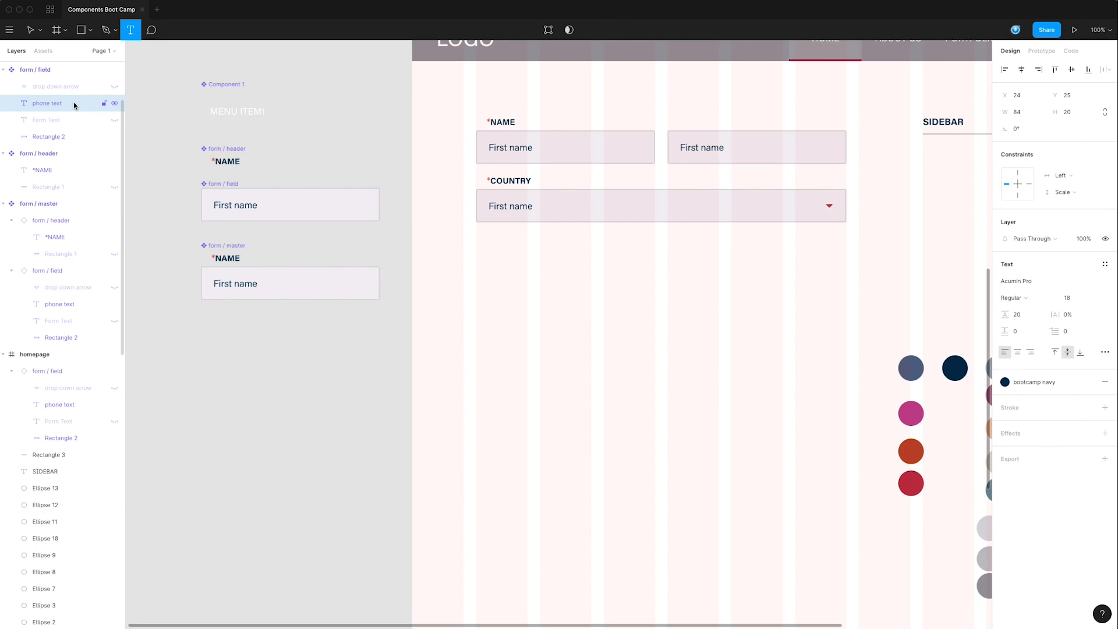
pyautogui.hotkey('shift', 'Right')
pyautogui.hotkey('shift', 'Right')
pyautogui.press('Right')
pyautogui.press('Right')
pyautogui.press('Right')
pyautogui.press('Right')
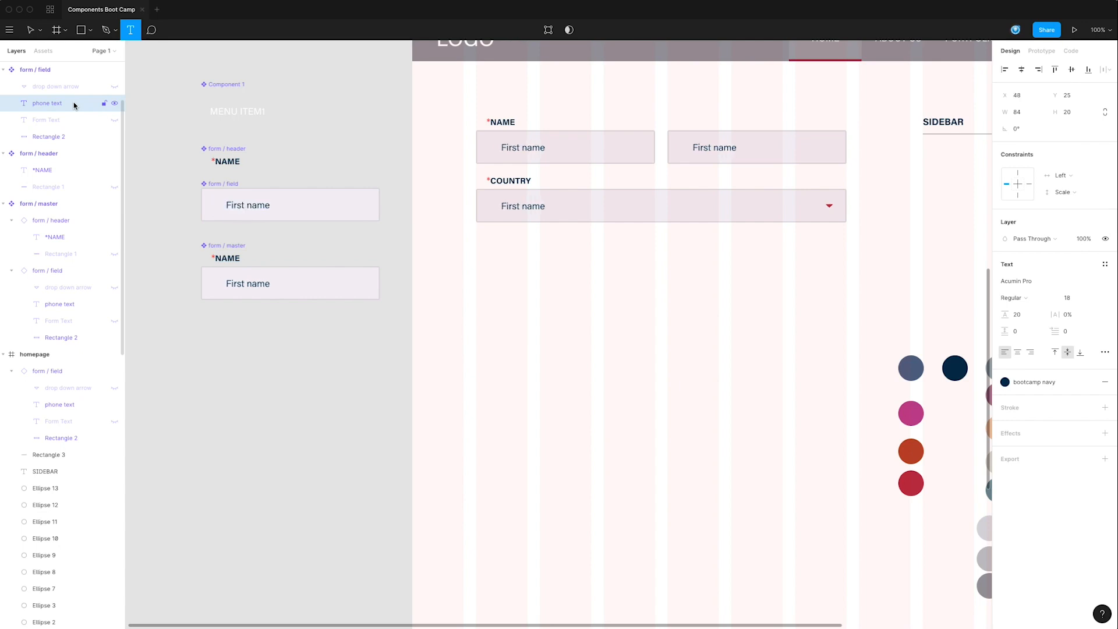
pyautogui.press('Right')
pyautogui.press('Right')
pyautogui.press('Right')
pyautogui.press('Right')
pyautogui.press('Right')
pyautogui.press('Right')
pyautogui.press('Right')
pyautogui.press('Right')
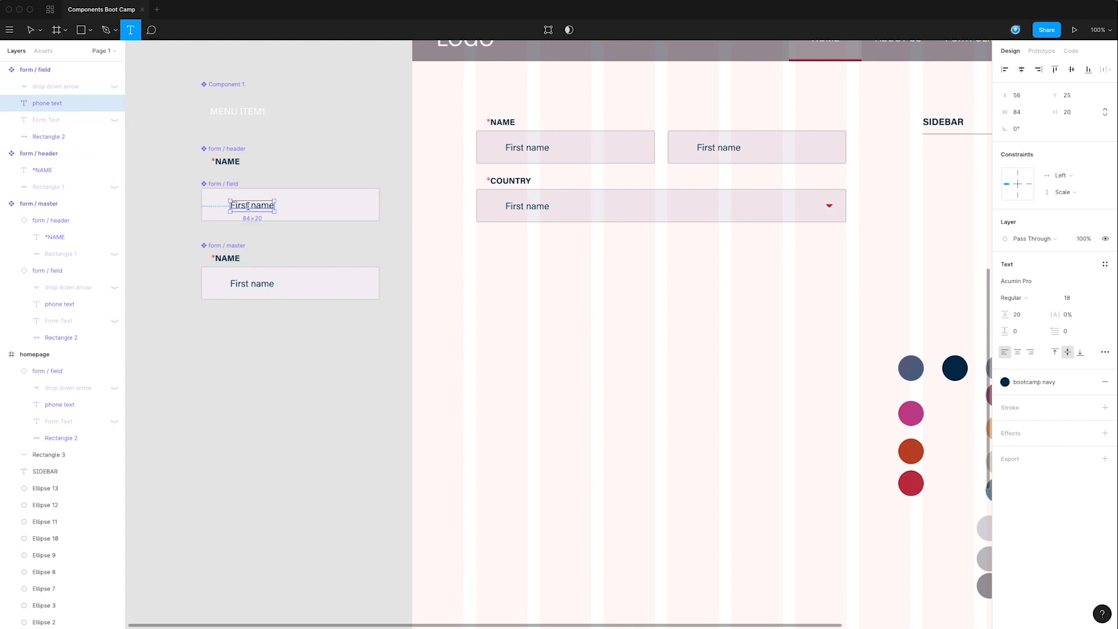
# - Replace the phone text wording in the original form / field component with the placeholder (***) ***-****
pyautogui.press('Return')
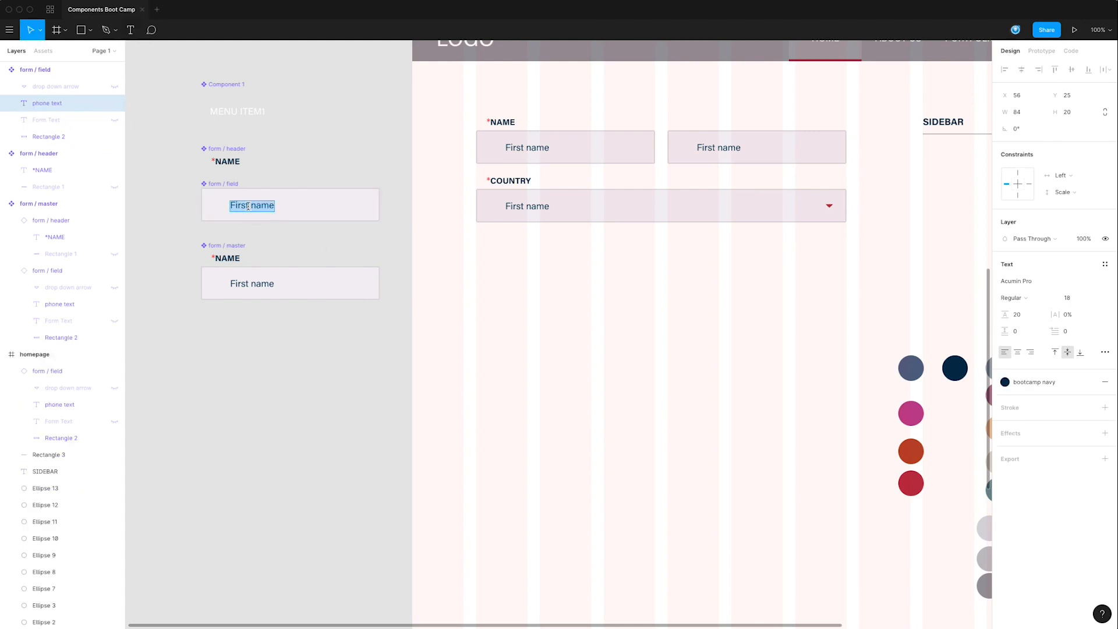
pyautogui.write('(**')
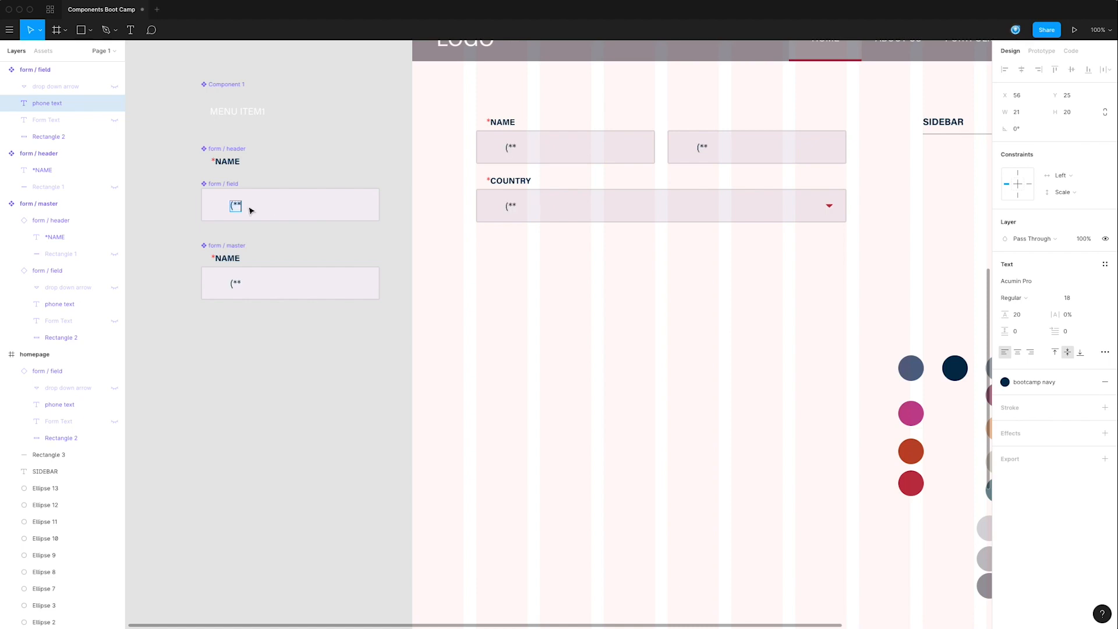
pyautogui.write('*) ***-****')
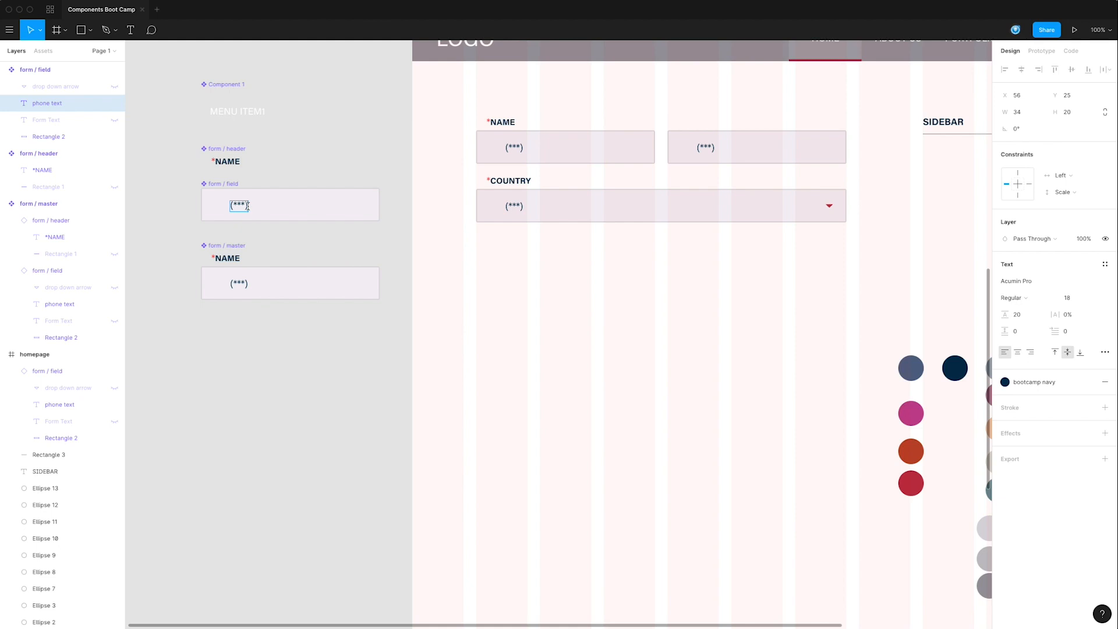
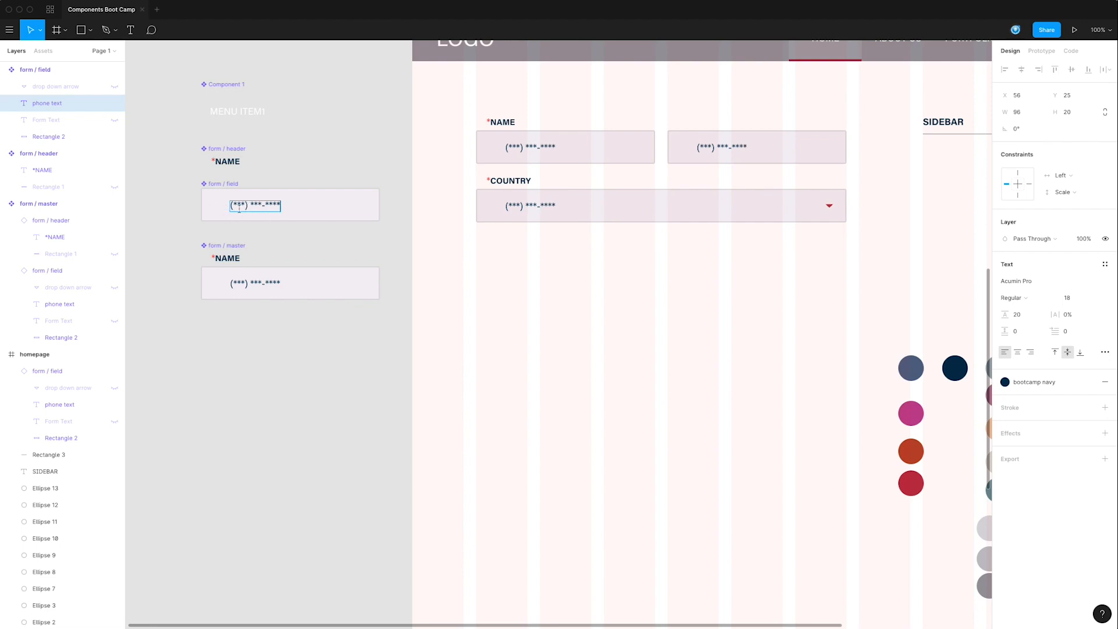
pyautogui.press('Escape')
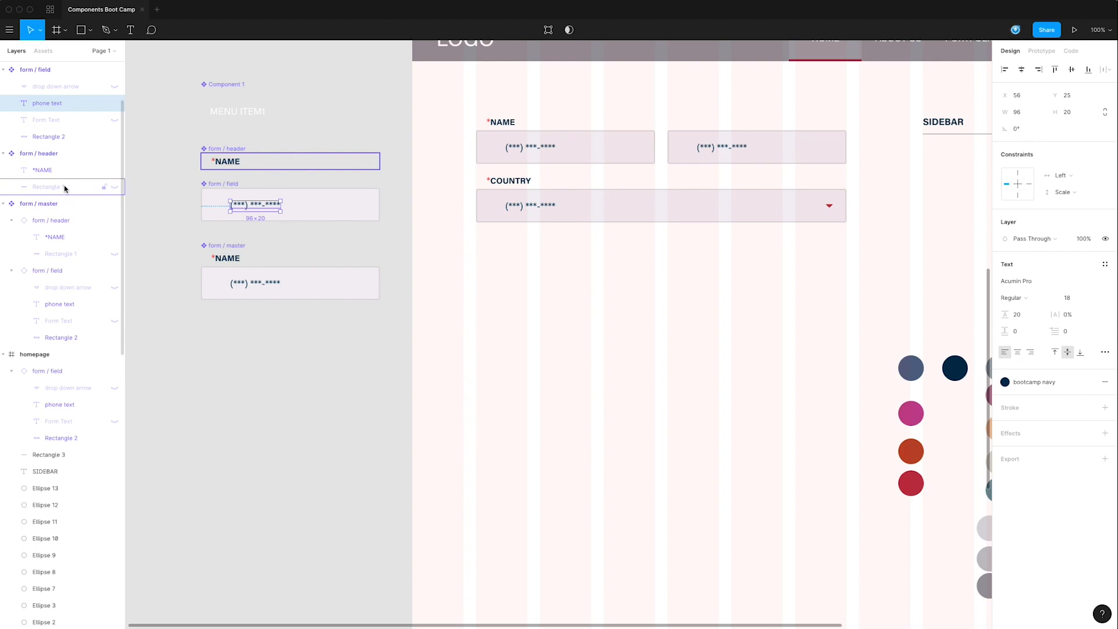
# - Place a visible copy of the drop down arrow before the phone placeholder in form / field, and shift phone text to X 108
pyautogui.moveTo(65, 289); pyautogui.dragTo(70, 105)
pyautogui.moveTo(366, 286); pyautogui.dragTo(222, 206)
pyautogui.click(114, 103)
pyautogui.moveTo(222, 205); pyautogui.dragTo(247, 208)
pyautogui.click(264, 207)
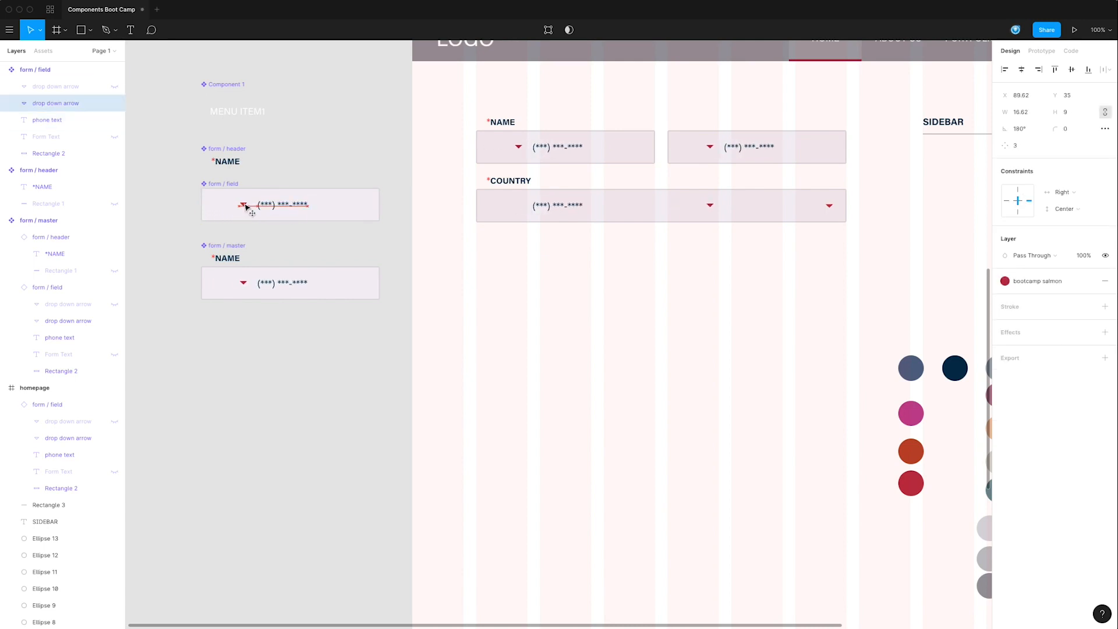
pyautogui.click(225, 211)
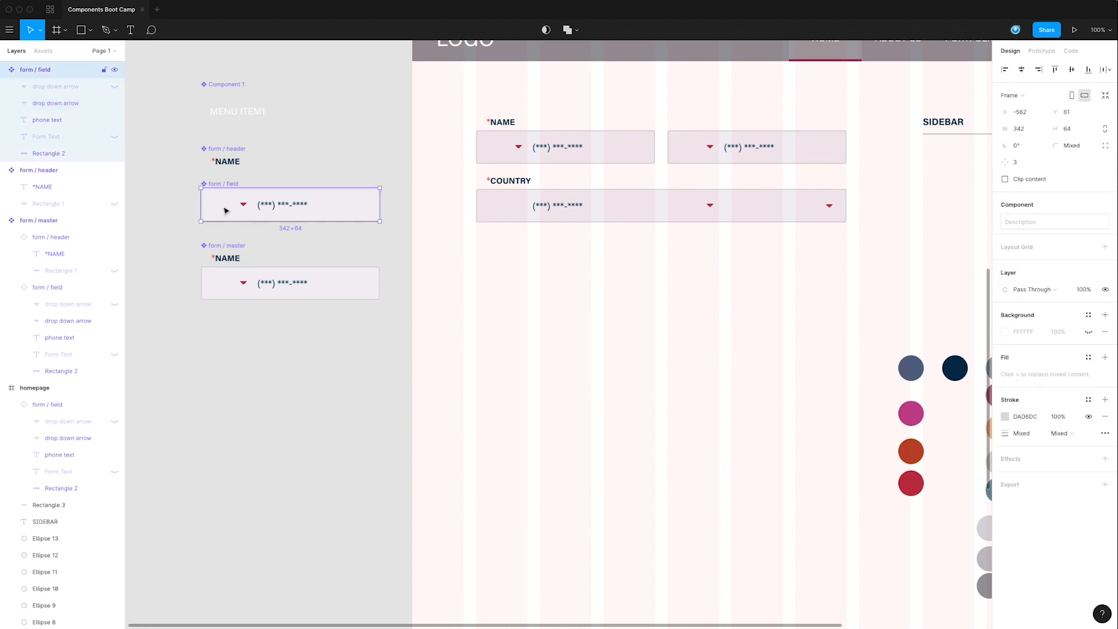
# - Duplicate Rectangle 2 in the original form / field component and rename the copy phone drop
pyautogui.click(68, 158)
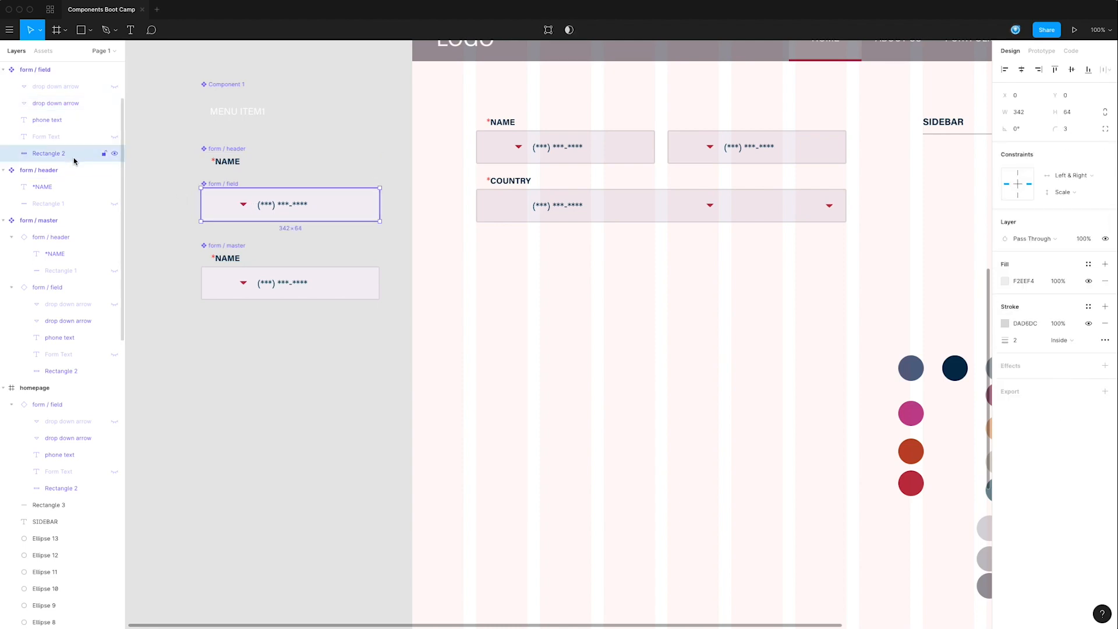
pyautogui.press('super+d')
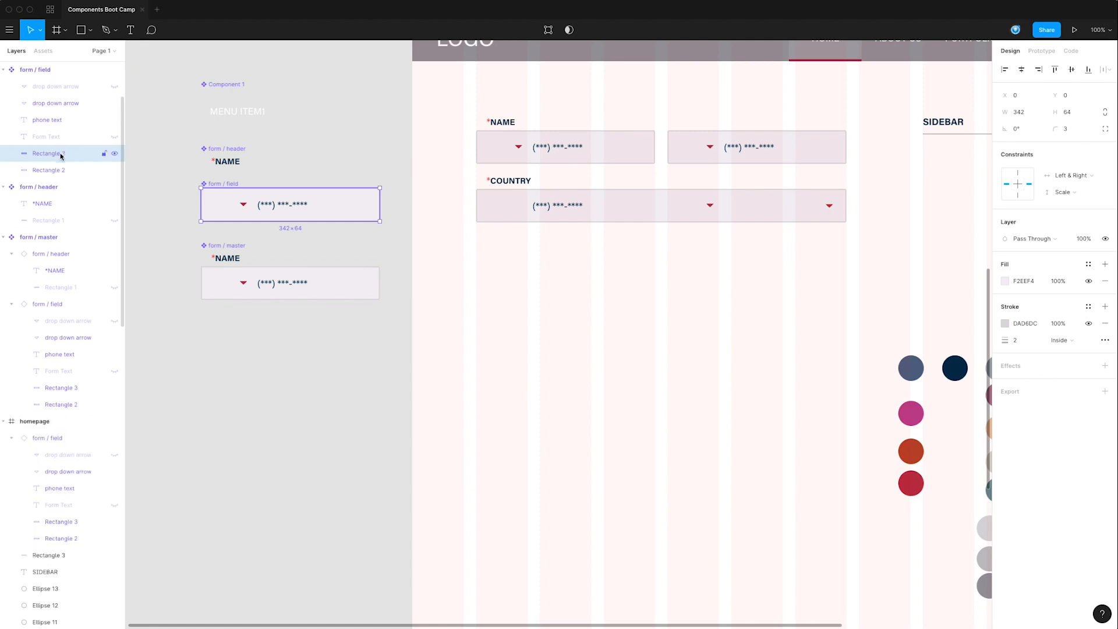
pyautogui.doubleClick(58, 153)
pyautogui.write('p')
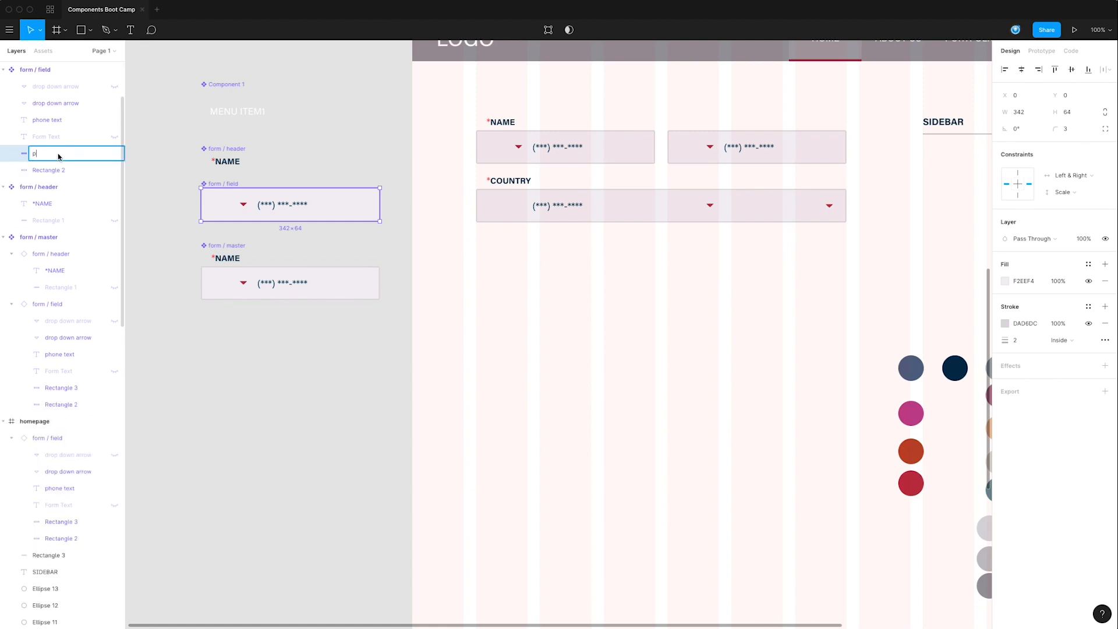
pyautogui.write('hone drop')
pyautogui.press('Return')
# - Reorder the form / field layers so phone drop sits above Form Text and directly below phone text
pyautogui.moveTo(59, 156); pyautogui.dragTo(66, 114)
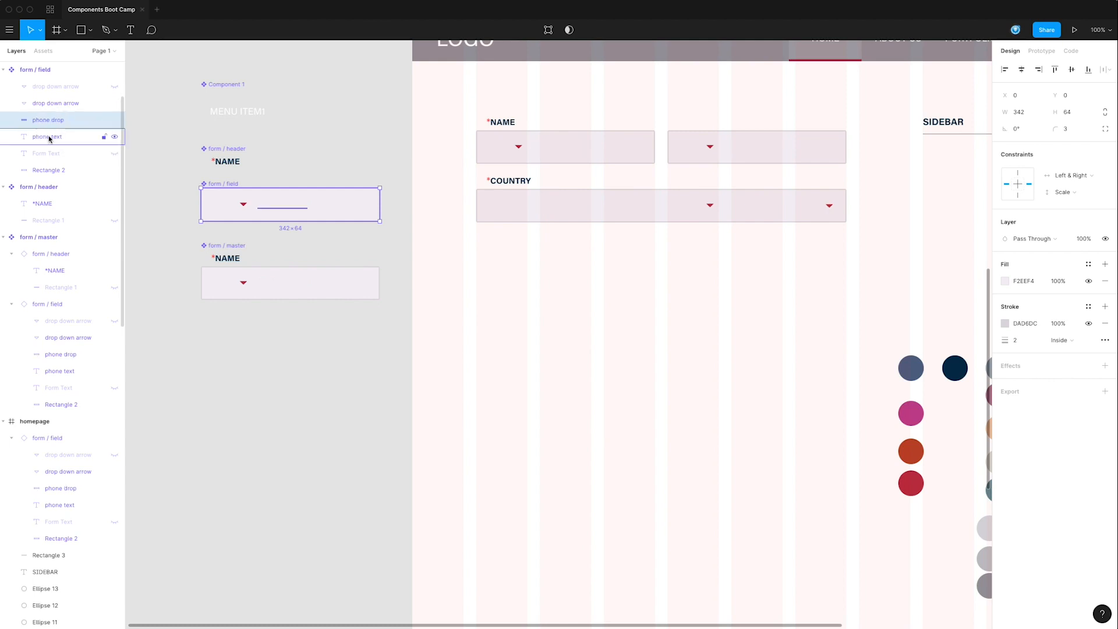
pyautogui.moveTo(48, 136); pyautogui.dragTo(51, 108)
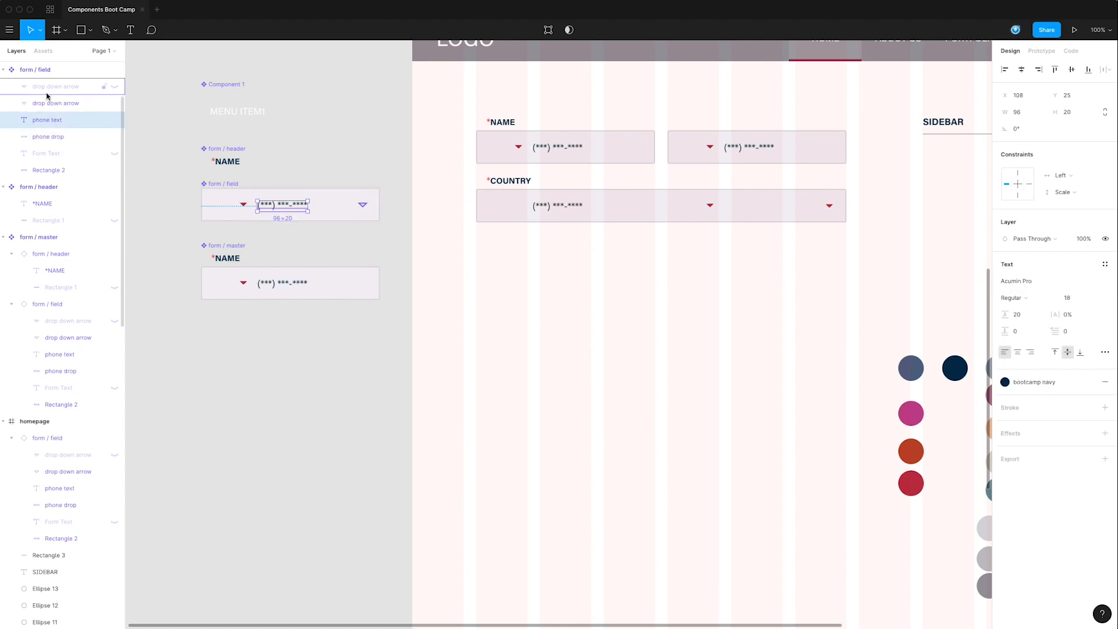
pyautogui.click(227, 209)
pyautogui.click(56, 170)
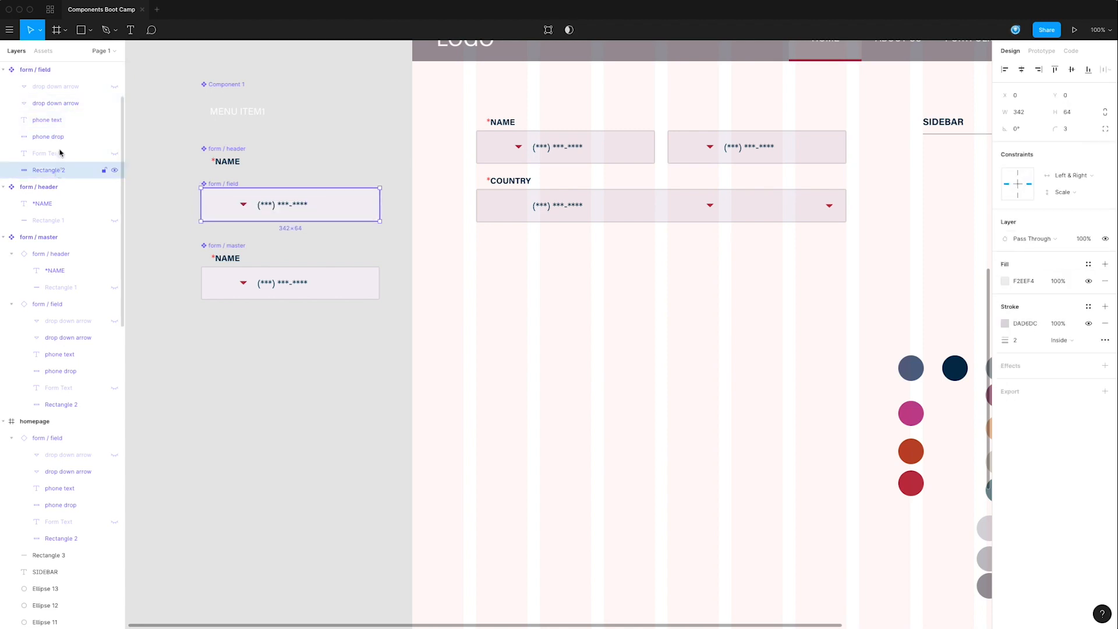
# - Shrink phone drop to a 32 × 32 square near the start of the original form / field component
pyautogui.click(59, 137)
pyautogui.moveTo(378, 220); pyautogui.dragTo(210, 199)
pyautogui.click(1074, 111)
pyautogui.write('32')
pyautogui.click(1019, 113)
pyautogui.write('32')
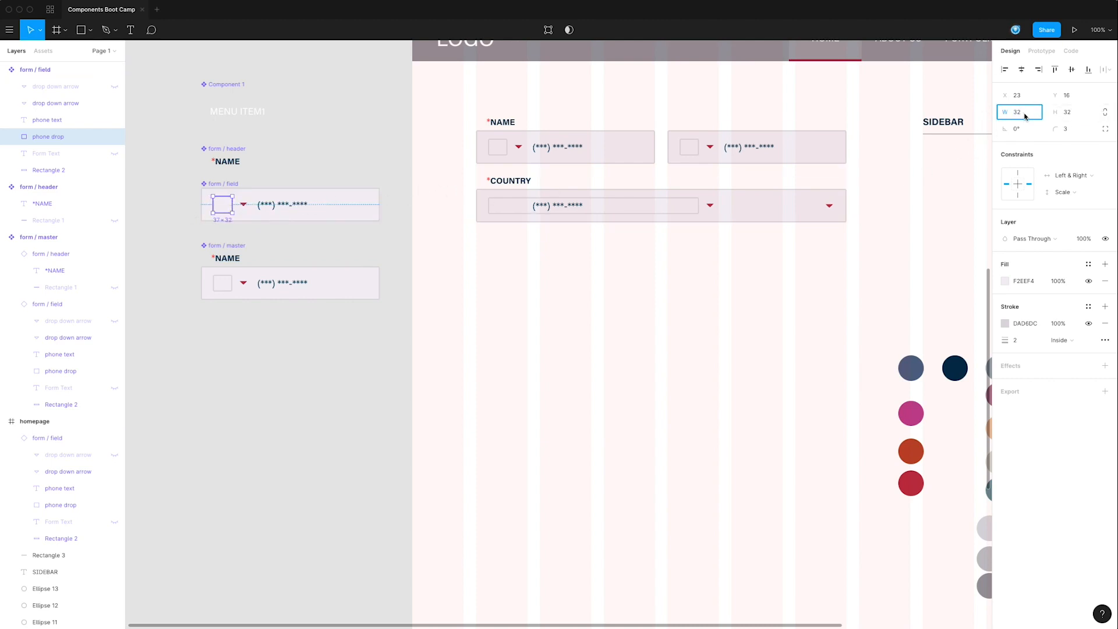
pyautogui.press('Return')
# - Position the phone drop square at X 24, Y 16 and move the visible drop down arrow slightly closer to it
pyautogui.click(220, 208)
pyautogui.click(220, 208)
pyautogui.moveTo(221, 209); pyautogui.dragTo(240, 208)
pyautogui.click(221, 204)
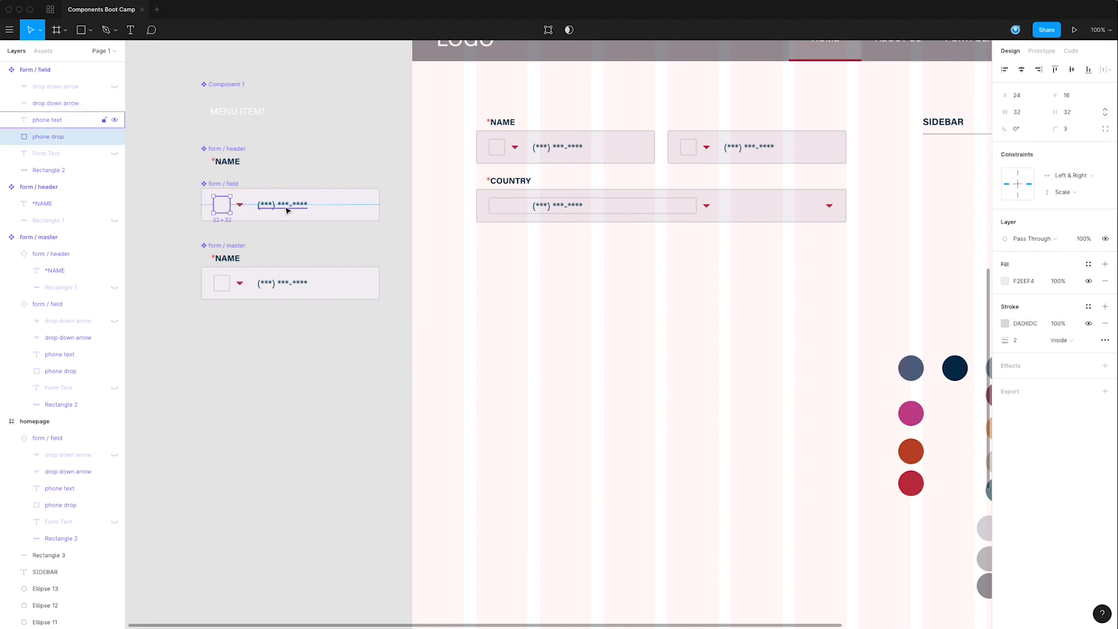
# - Duplicate the phone text layer in the original form / field component and rename the copy country
pyautogui.click(63, 121)
pyautogui.press('super+d')
pyautogui.doubleClick(48, 121)
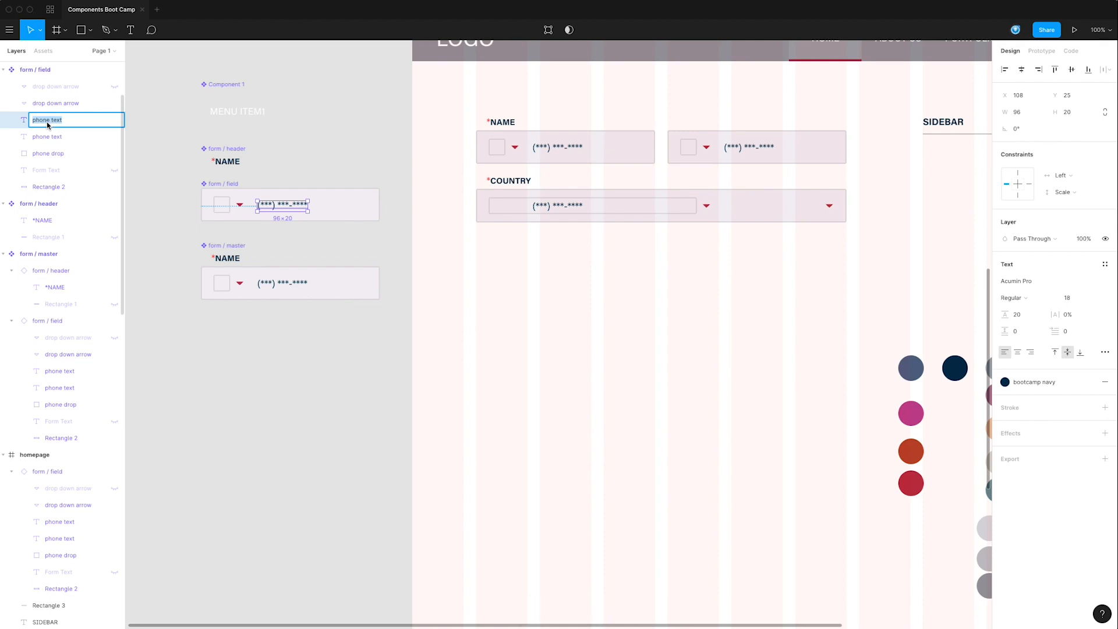
pyautogui.write('country')
pyautogui.press('Return')
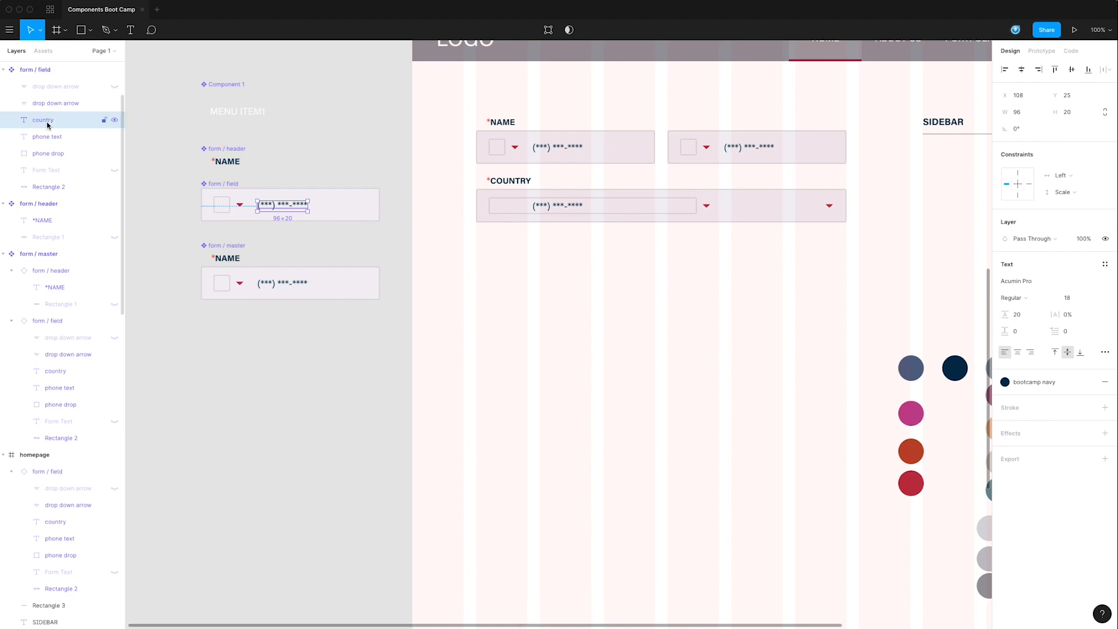
# - Change the country layer's text to +1 and move it inside the phone drop square, at X 31, Y 25
pyautogui.doubleClick(294, 204)
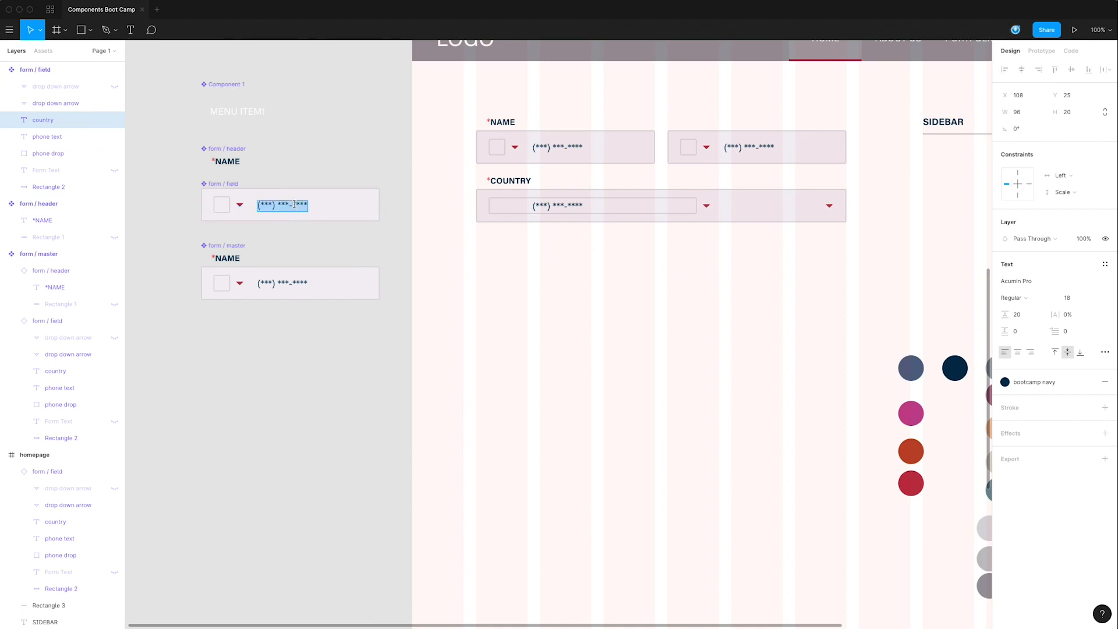
pyautogui.write('+1')
pyautogui.moveTo(266, 209); pyautogui.dragTo(224, 207)
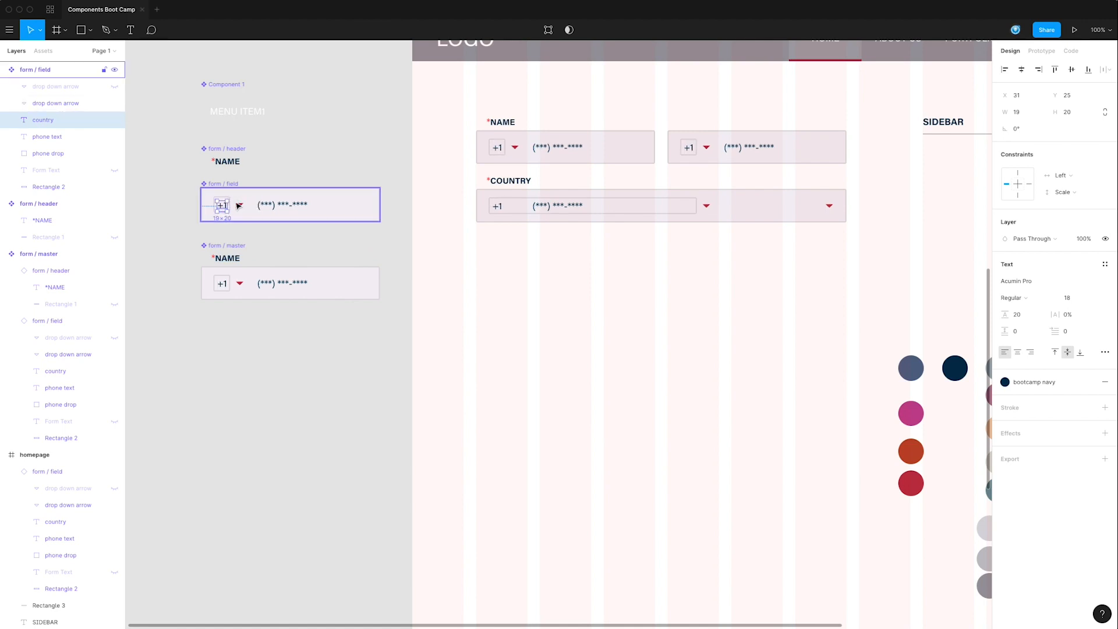
# - Set the phone drop square's constraints to Left horizontally and Top vertically
pyautogui.click(68, 154)
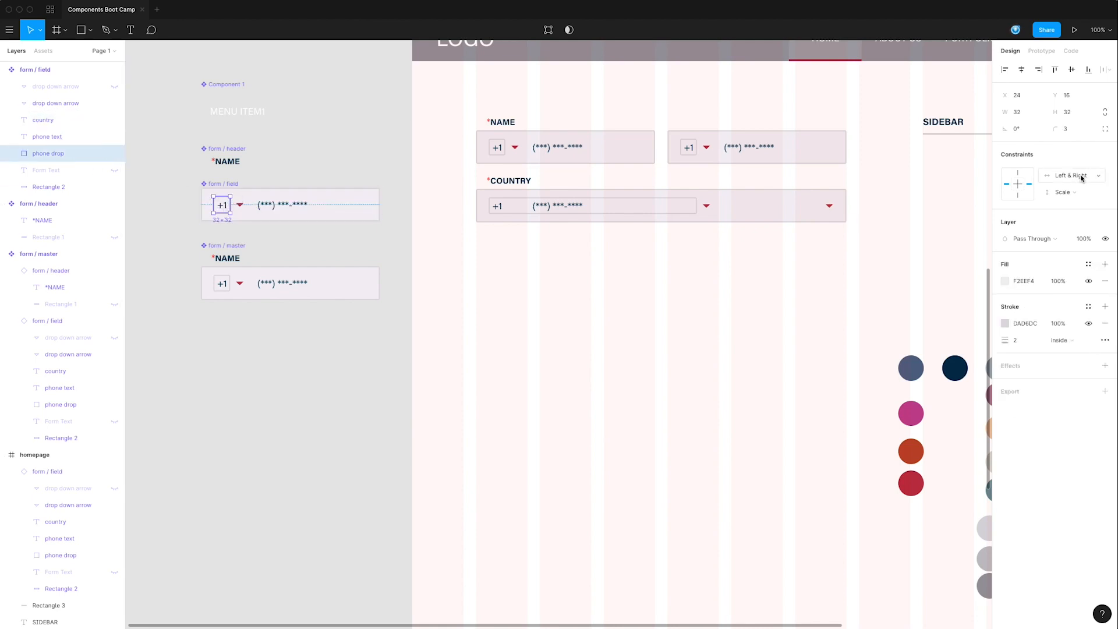
pyautogui.click(1071, 194)
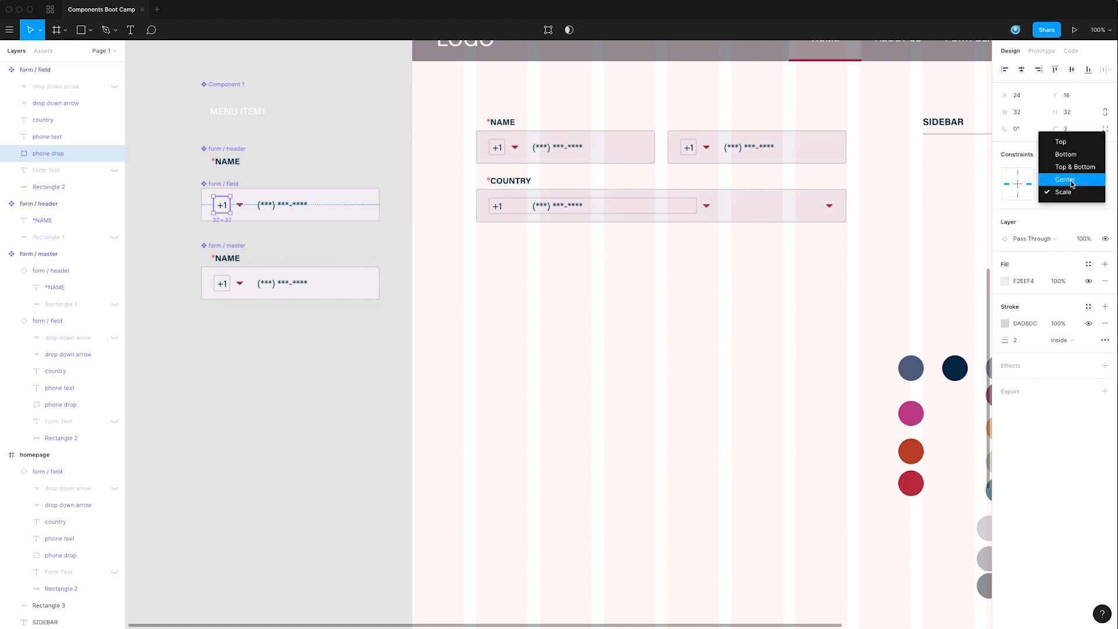
pyautogui.click(1073, 142)
pyautogui.click(1070, 175)
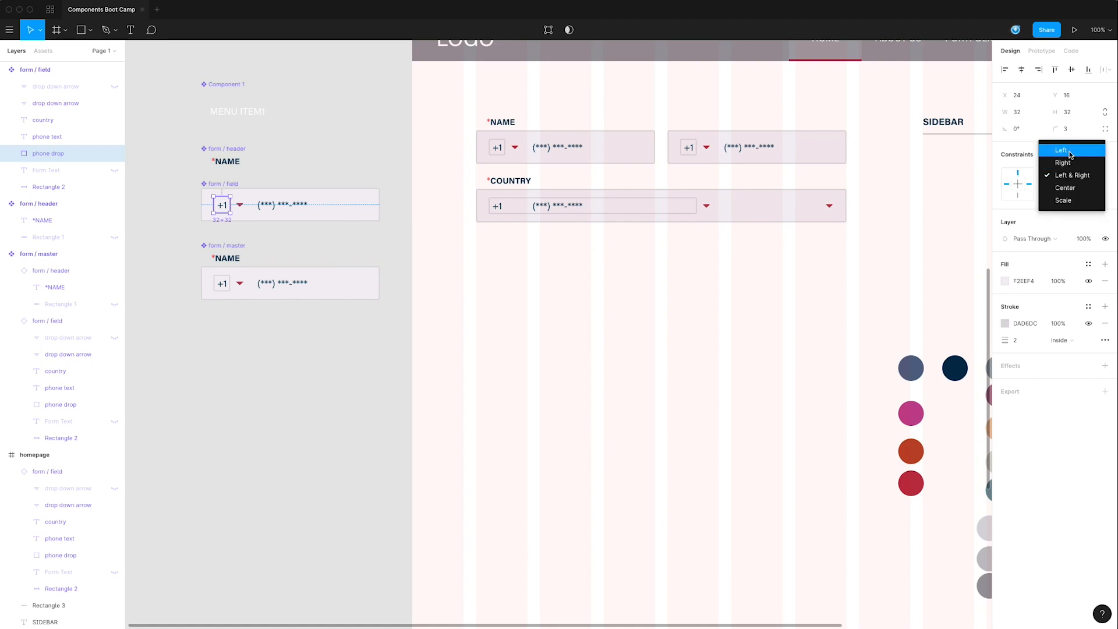
pyautogui.click(1070, 152)
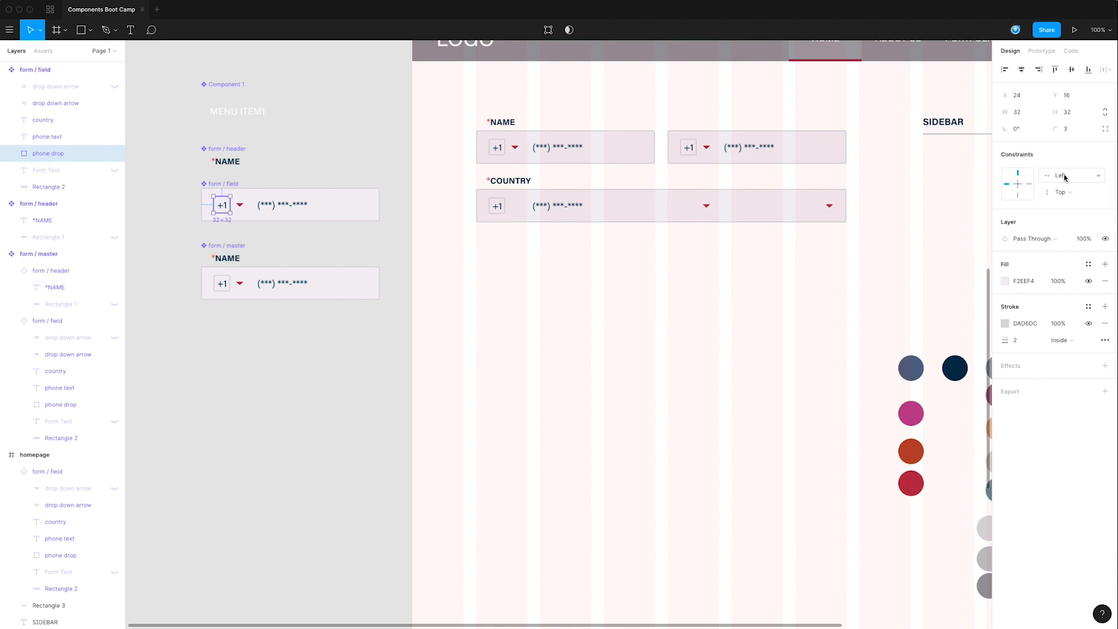
# - Center-align the +1 country text horizontally in the original form / field component
pyautogui.click(222, 205)
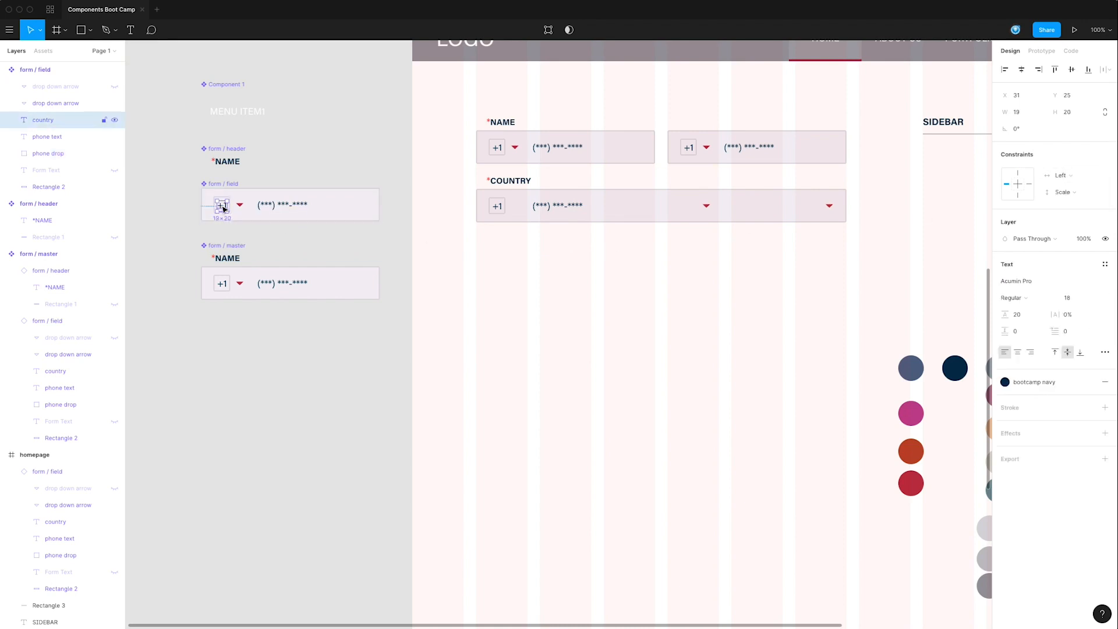
pyautogui.click(1018, 353)
pyautogui.click(260, 233)
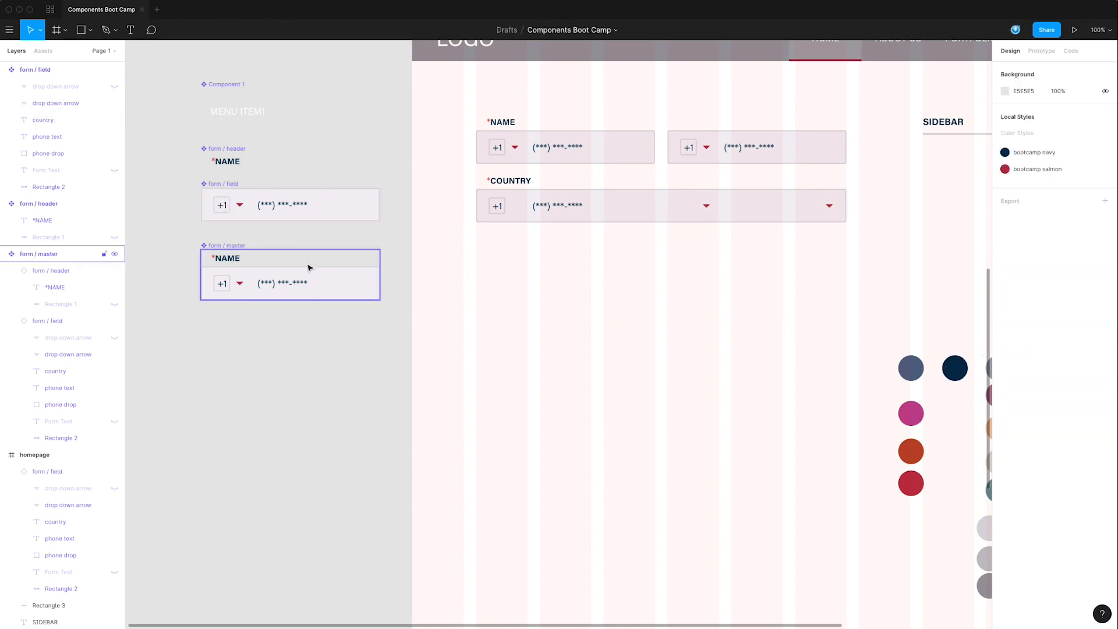
pyautogui.click(221, 209)
pyautogui.doubleClick(222, 209)
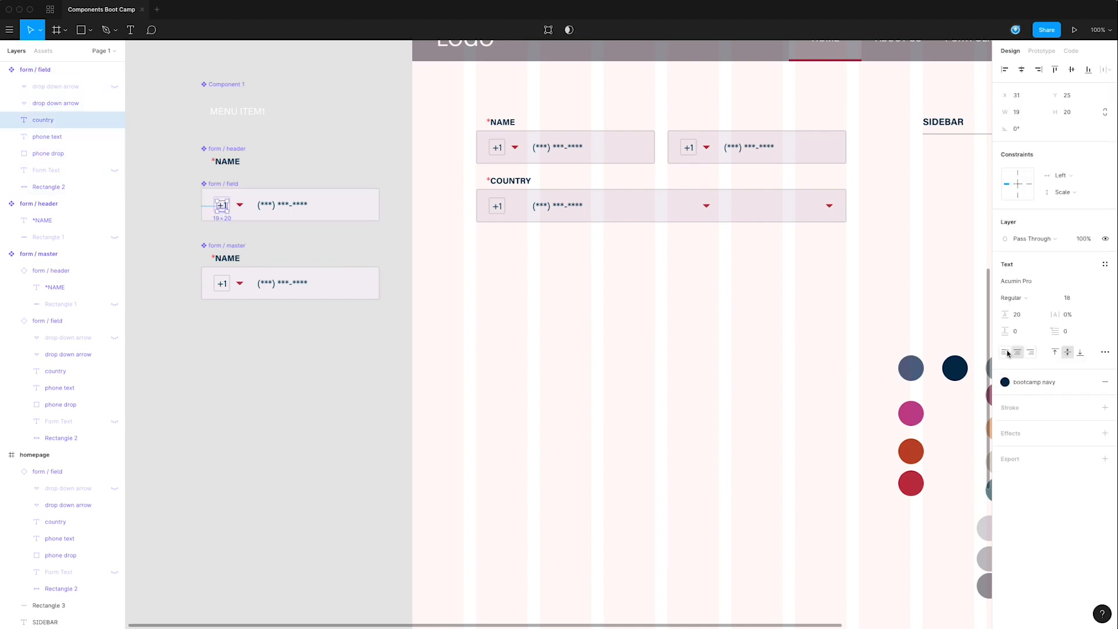
pyautogui.click(245, 233)
# - Set the visible drop down arrow's horizontal constraint to Left and shift it closer to the +1 square, at X 80.62
pyautogui.doubleClick(242, 207)
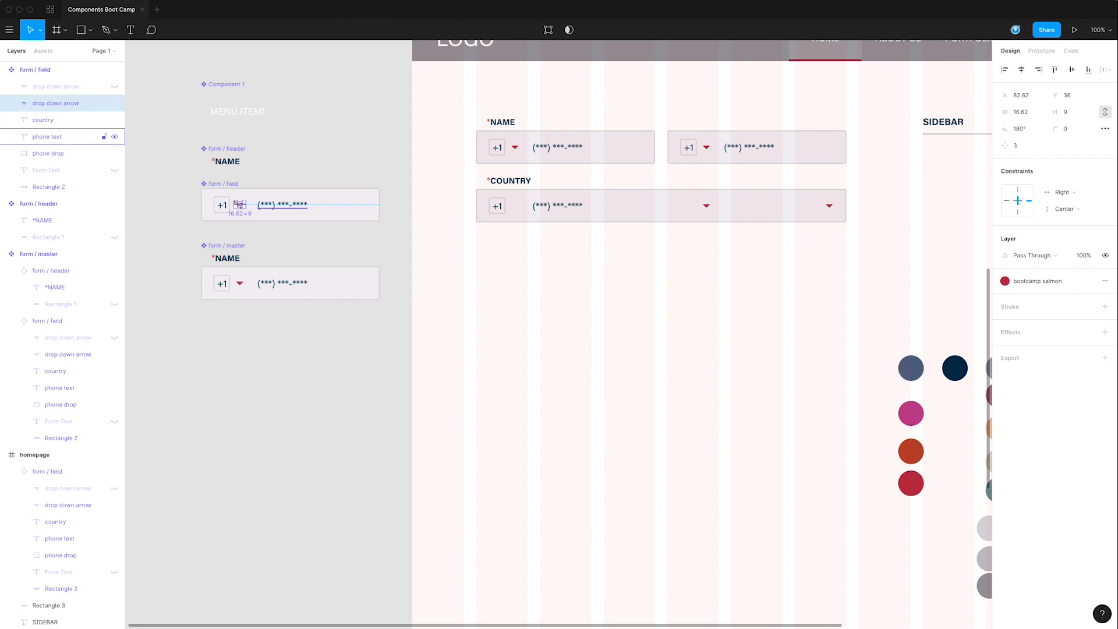
pyautogui.click(255, 237)
pyautogui.doubleClick(242, 207)
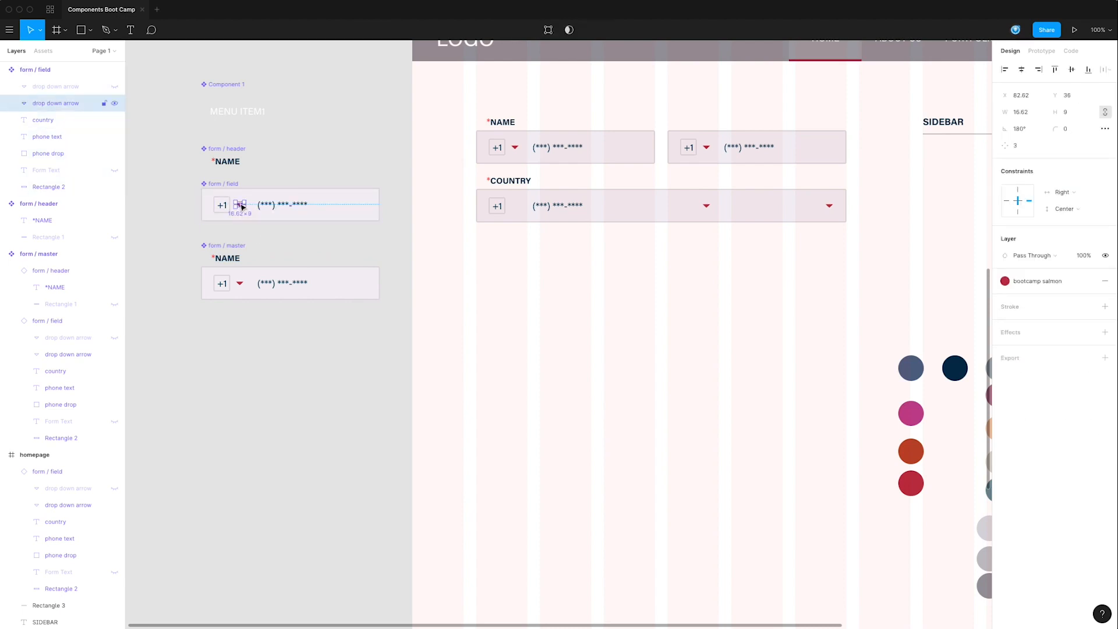
pyautogui.click(1062, 192)
pyautogui.click(1060, 178)
pyautogui.click(250, 239)
pyautogui.doubleClick(241, 206)
pyautogui.moveTo(241, 207); pyautogui.dragTo(234, 205)
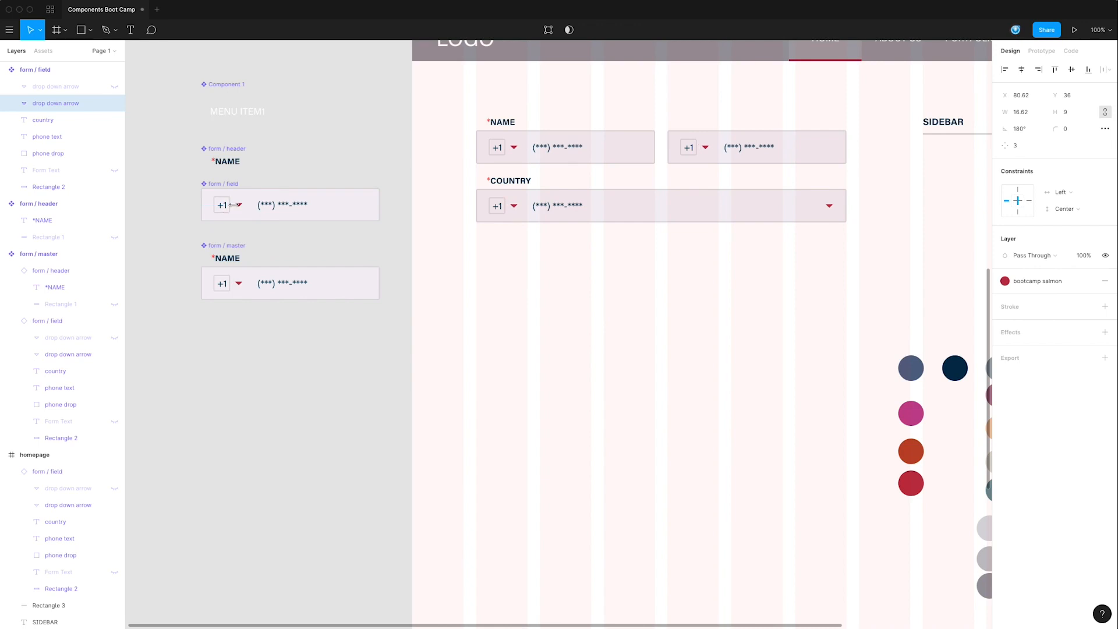
# - Move the phone text slightly closer to the drop down arrow in the original form / field component, at X 105
pyautogui.click(289, 208)
pyautogui.moveTo(290, 208); pyautogui.dragTo(280, 206)
pyautogui.press('Right')
pyautogui.press('Right')
pyautogui.press('Right')
pyautogui.press('Right')
pyautogui.press('Right')
pyautogui.press('Right')
pyautogui.press('Right')
pyautogui.press('Right')
pyautogui.press('Right')
pyautogui.press('Right')
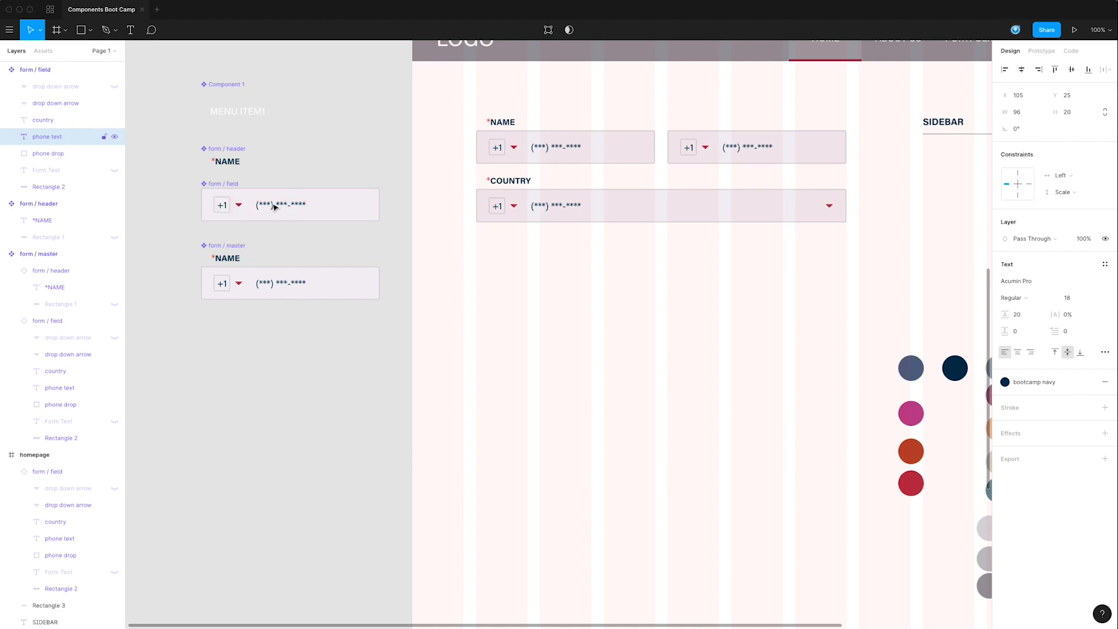
pyautogui.click(269, 237)
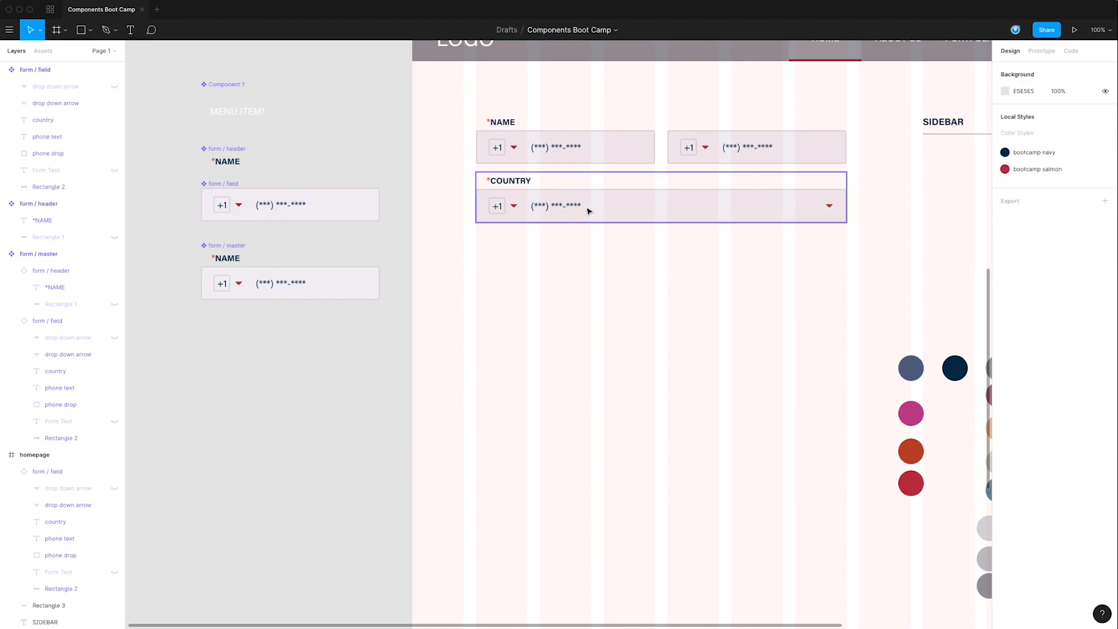
# - Duplicate the COUNTRY form instance directly below itself on the homepage and change the copy's header to PHONE
pyautogui.moveTo(568, 207); pyautogui.dragTo(578, 258)
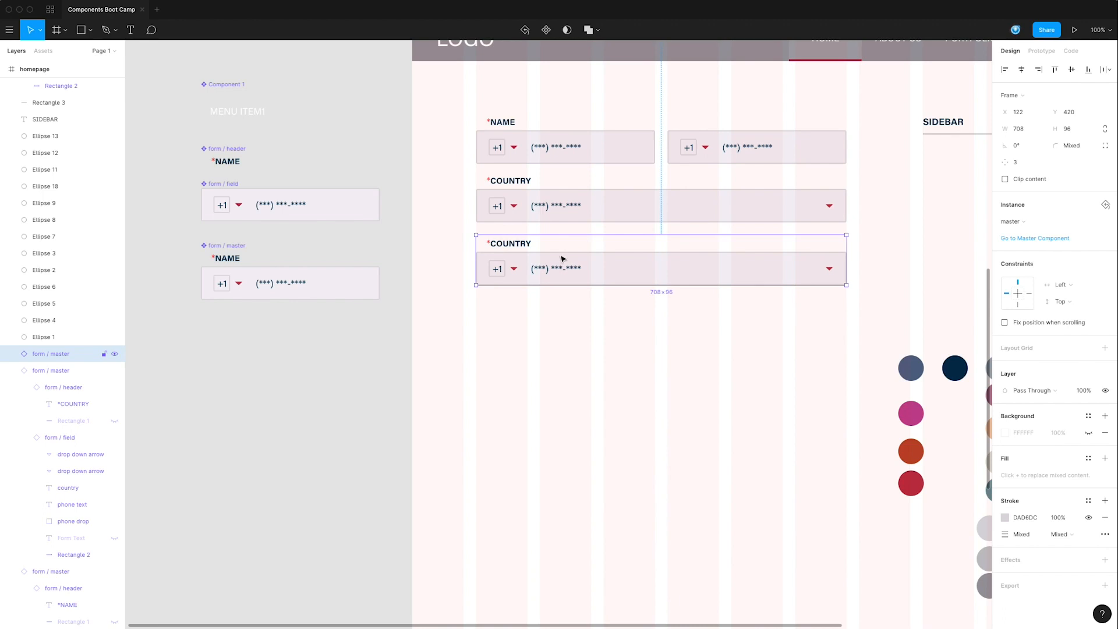
pyautogui.doubleClick(504, 249)
pyautogui.doubleClick(502, 247)
pyautogui.moveTo(531, 244)
pyautogui.mouseDown()
pyautogui.moveTo(479, 240)
pyautogui.moveTo(540, 245)
pyautogui.mouseUp()
pyautogui.press('BackSpace')
pyautogui.write('PHONE')
pyautogui.press('Escape')
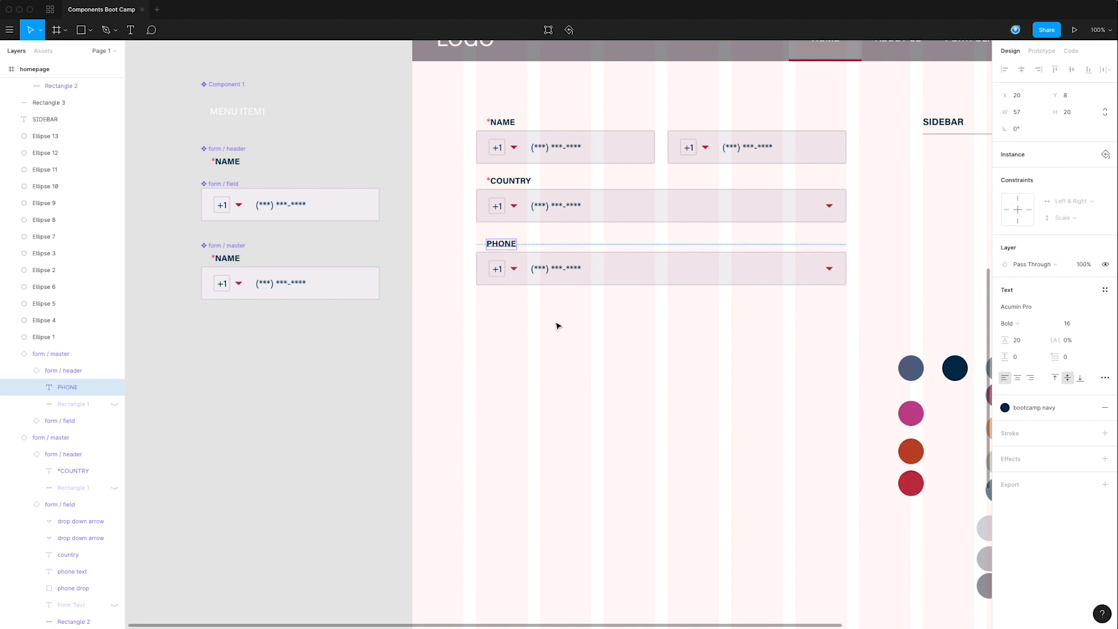
pyautogui.click(560, 327)
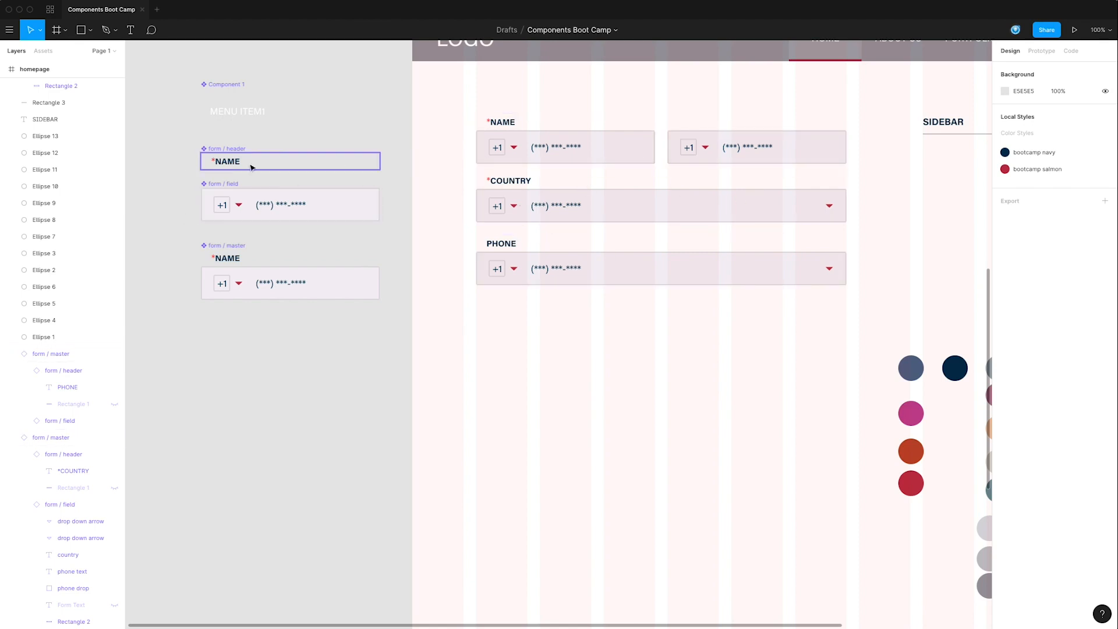
# - Hide phone text, phone drop and country in the original form / field component, and show Form Text
pyautogui.doubleClick(283, 208)
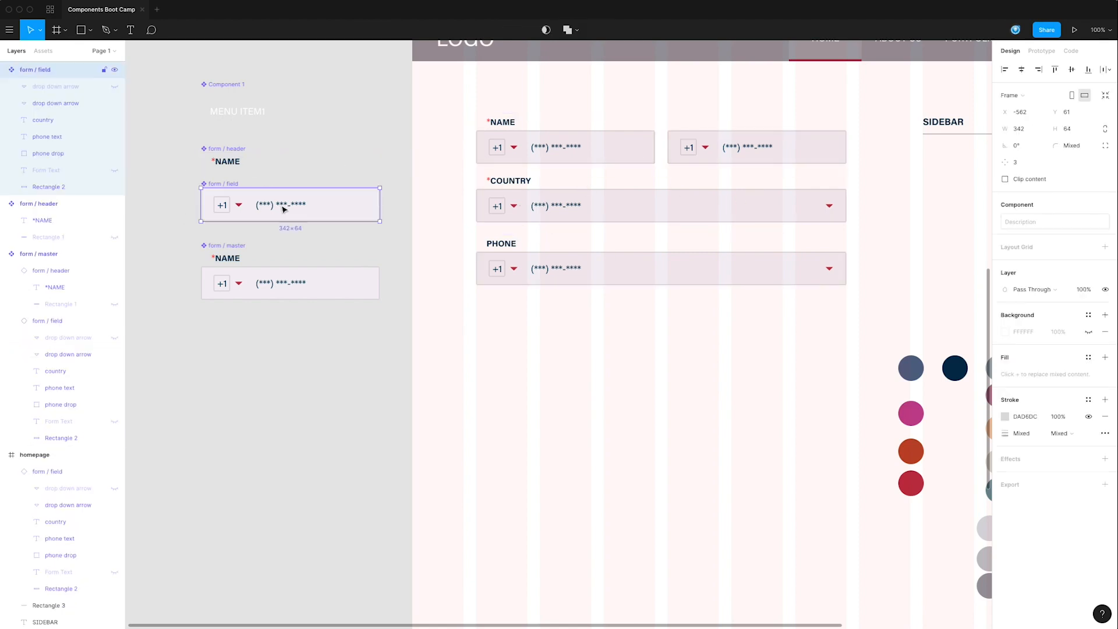
pyautogui.click(114, 138)
pyautogui.click(115, 155)
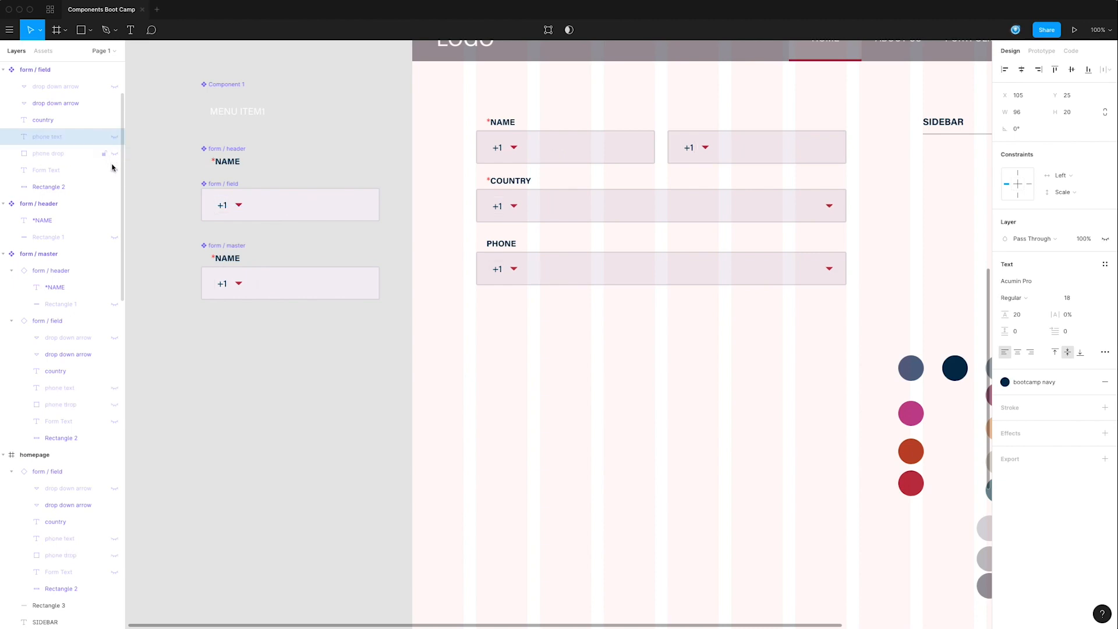
pyautogui.click(115, 171)
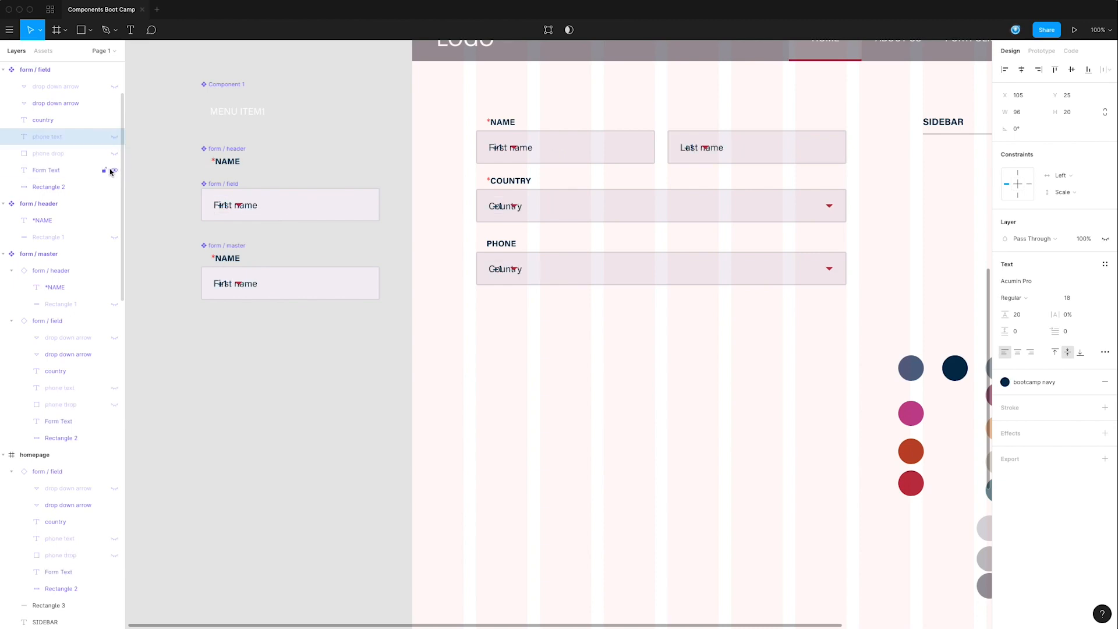
pyautogui.click(115, 120)
# - Group country, phone text and phone drop in the original form / field component, and move the visible drop down arrow into the group
pyautogui.click(59, 120)
pyautogui.keyDown('shift'); pyautogui.click(57, 155); pyautogui.keyUp('shift')
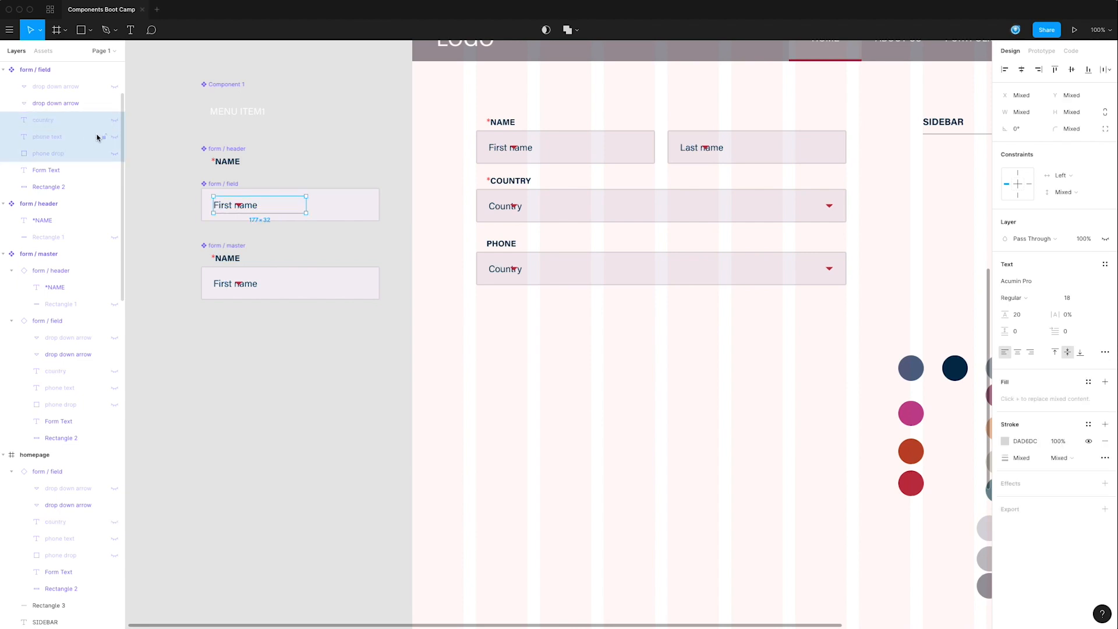
pyautogui.press('super+g')
pyautogui.doubleClick(43, 121)
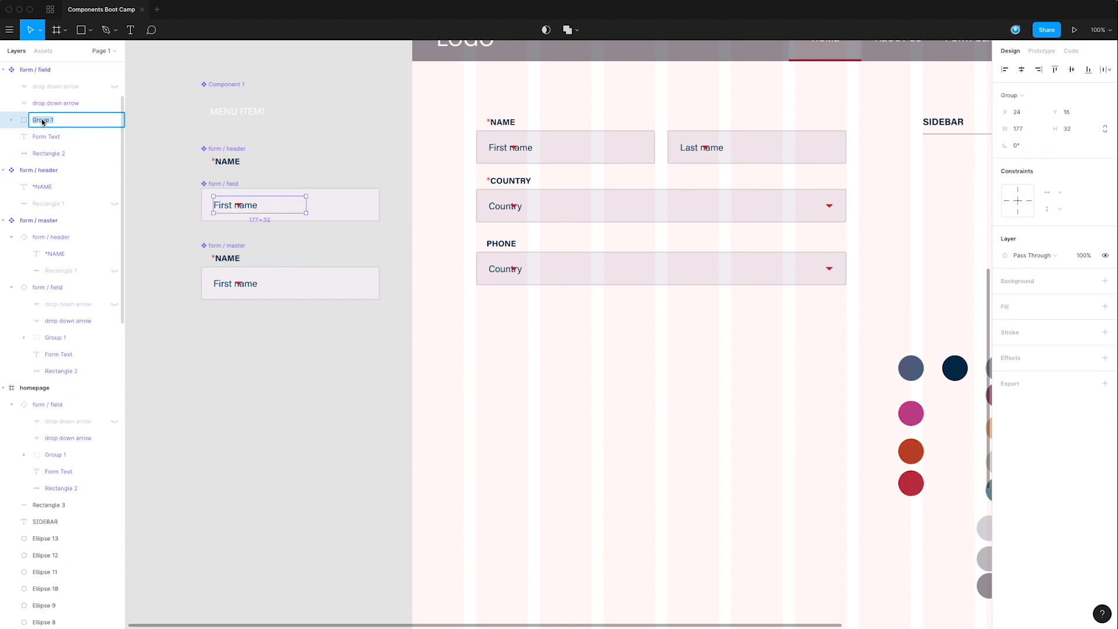
pyautogui.click(60, 107)
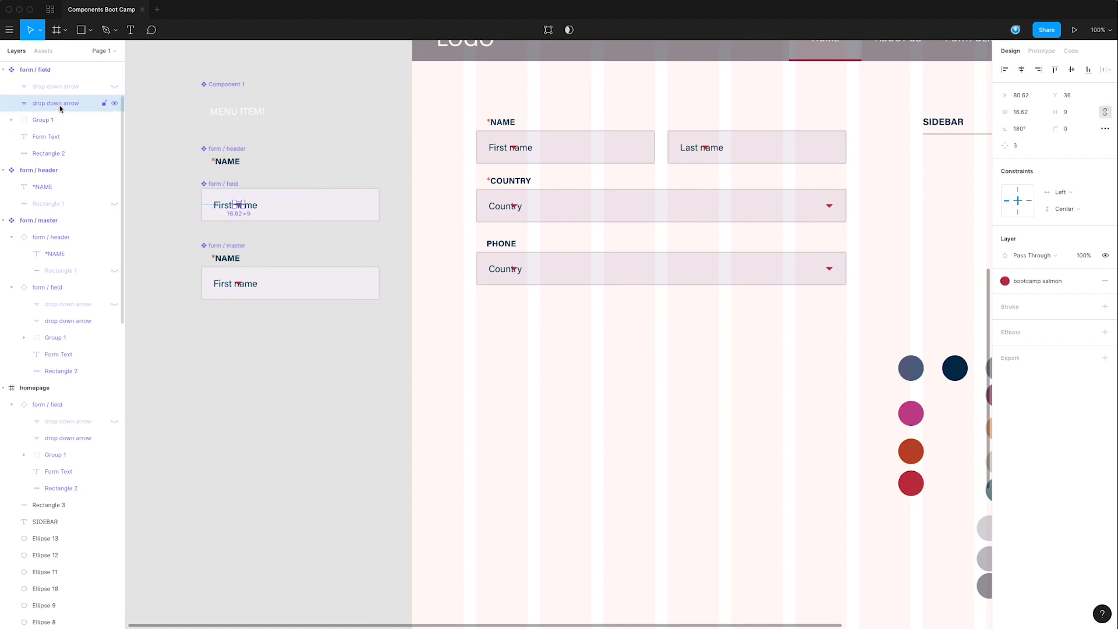
pyautogui.moveTo(61, 109); pyautogui.dragTo(53, 118)
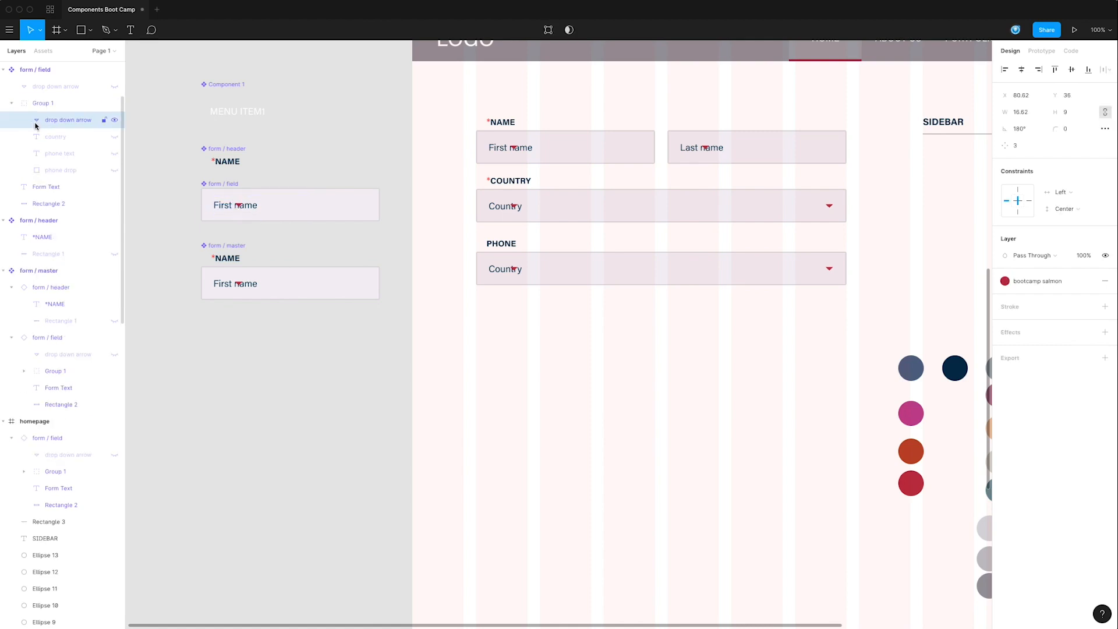
# - Rename the new group in the original form / field component phone
pyautogui.click(47, 104)
pyautogui.doubleClick(47, 104)
pyautogui.write('p')
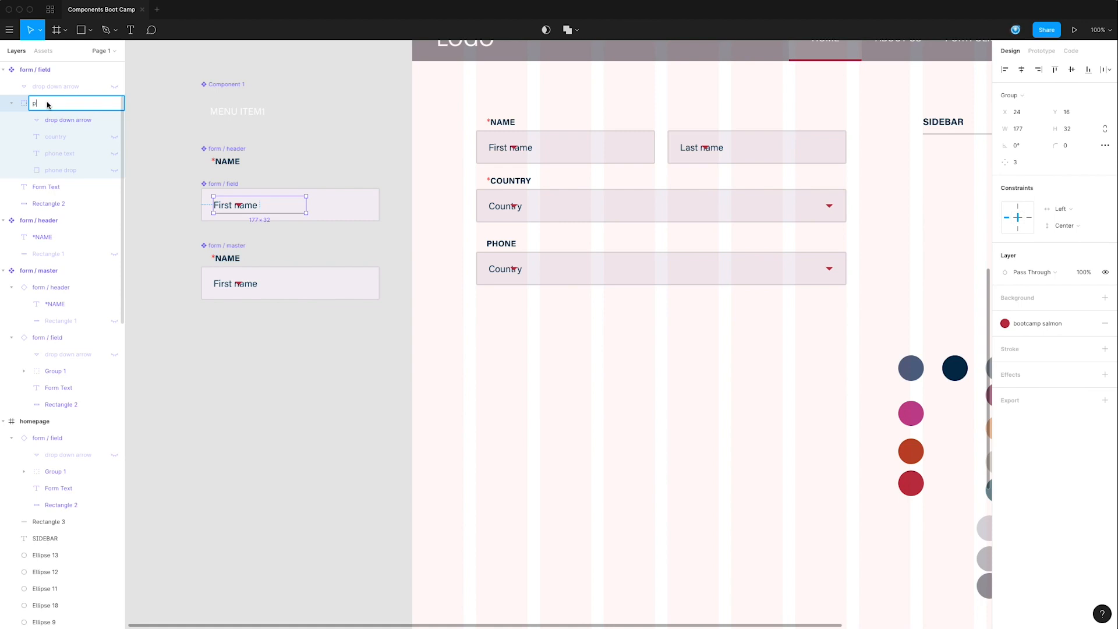
pyautogui.write('hone')
pyautogui.press('Return')
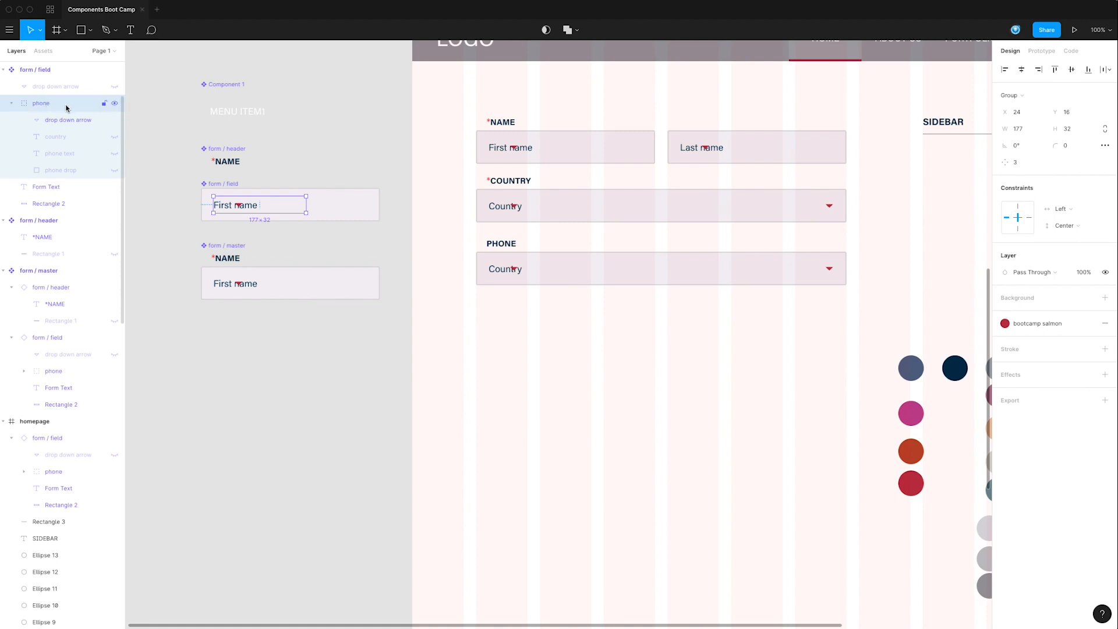
# - Hide the drop down arrow inside the original component's phone group, leaving the separate drop down arrow hidden
pyautogui.click(116, 87)
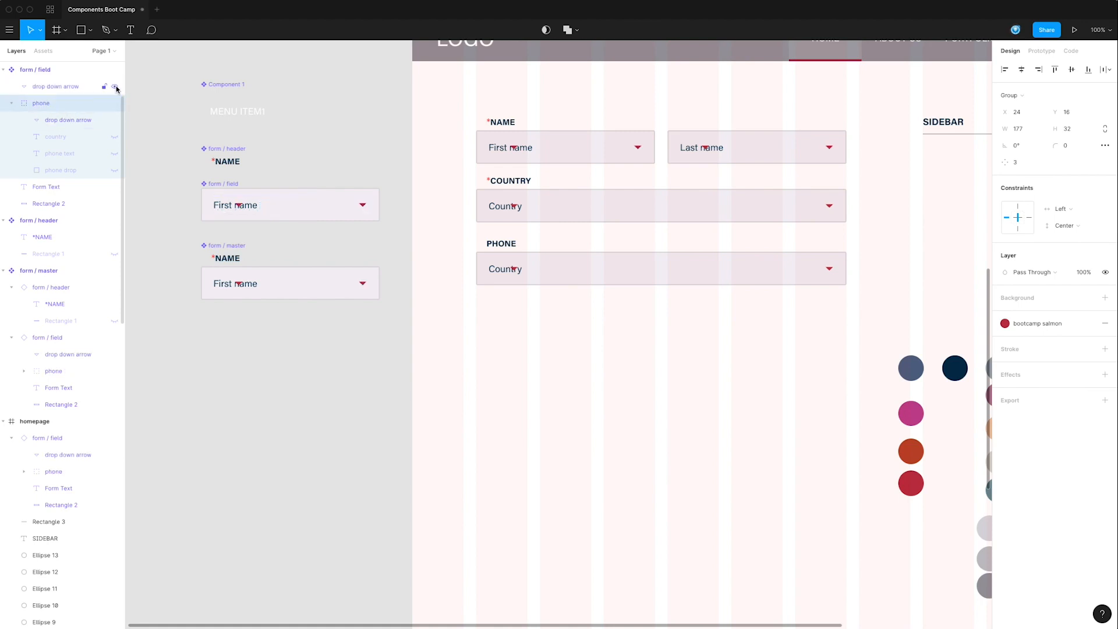
pyautogui.click(116, 87)
pyautogui.click(115, 120)
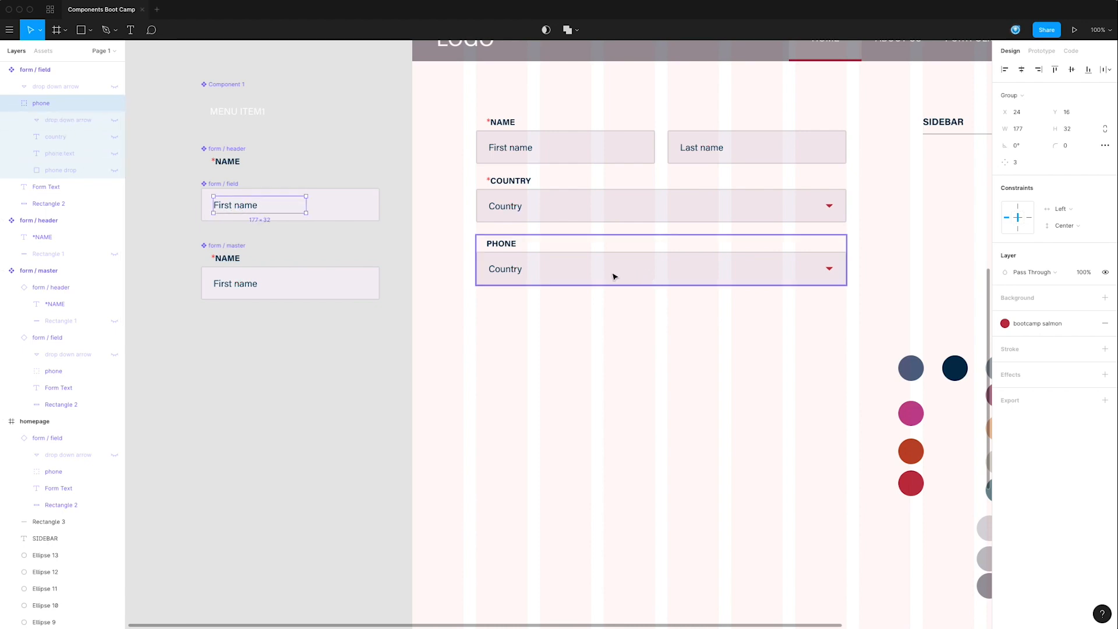
# - Show the drop down arrow, country, phone text and phone drop layers of the phone group in the PHONE form instance
pyautogui.doubleClick(579, 274)
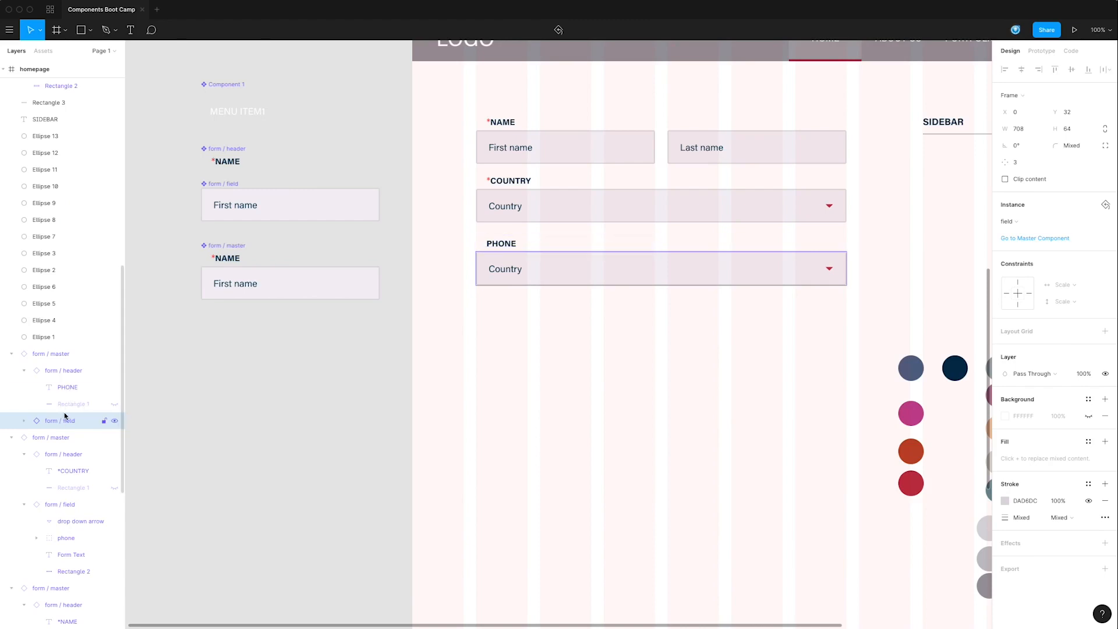
pyautogui.click(24, 421)
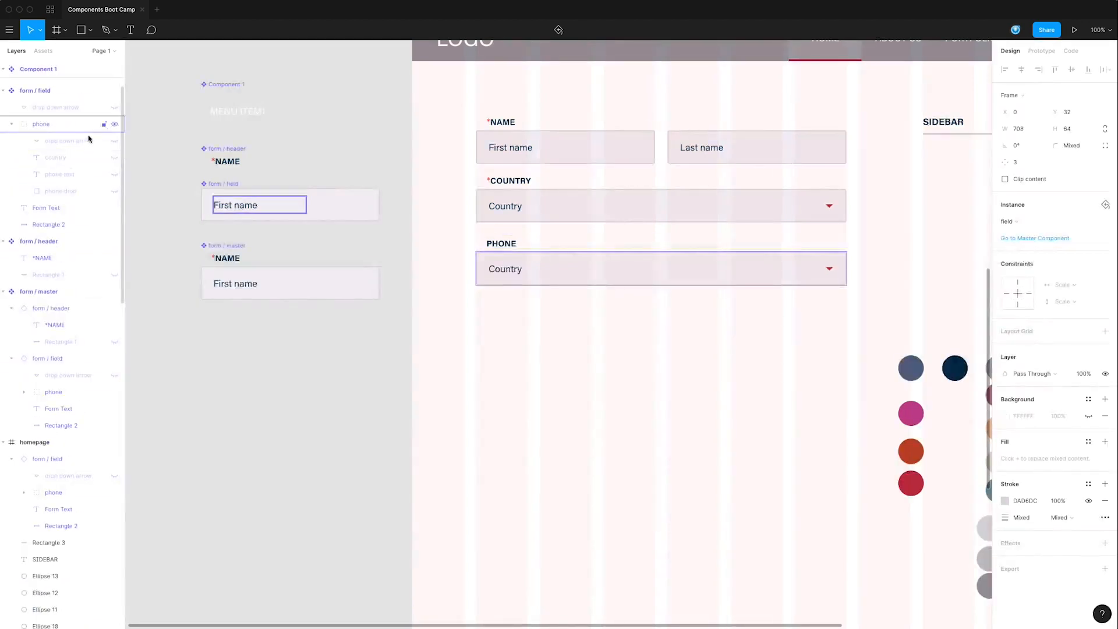
pyautogui.scroll(-10, 64, 233)
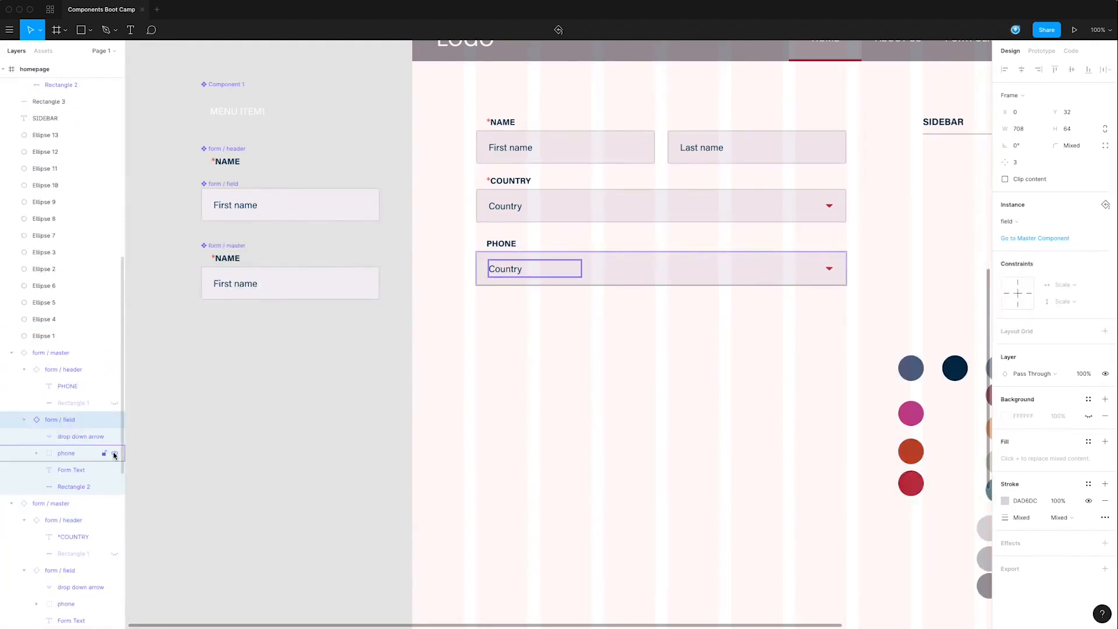
pyautogui.click(114, 454)
pyautogui.click(37, 453)
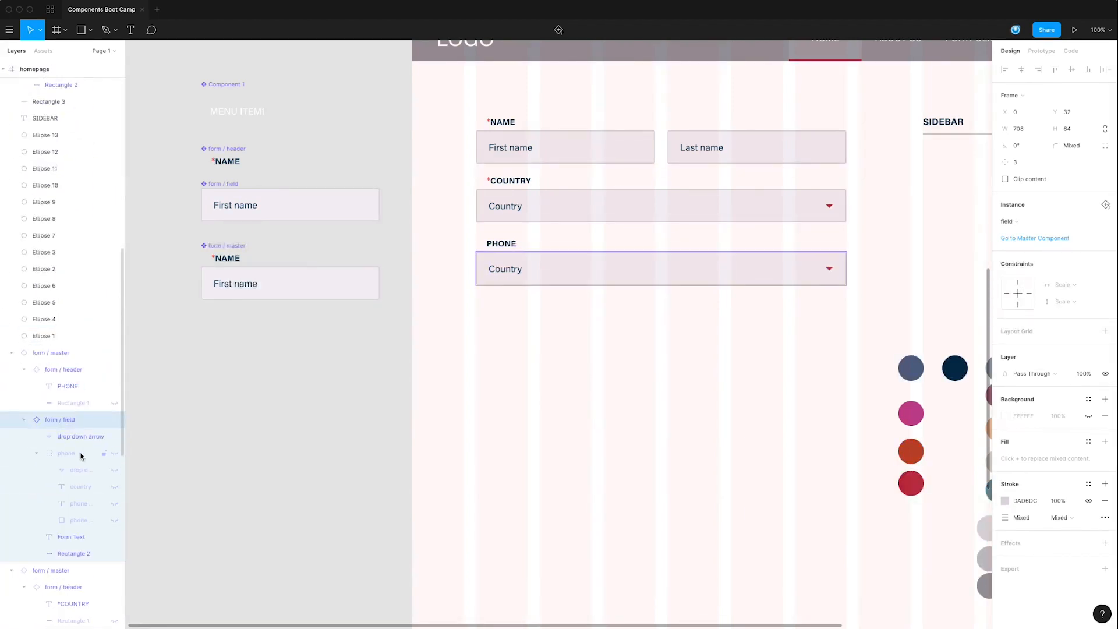
pyautogui.click(116, 454)
pyautogui.click(114, 470)
pyautogui.click(114, 487)
pyautogui.click(114, 504)
pyautogui.click(114, 519)
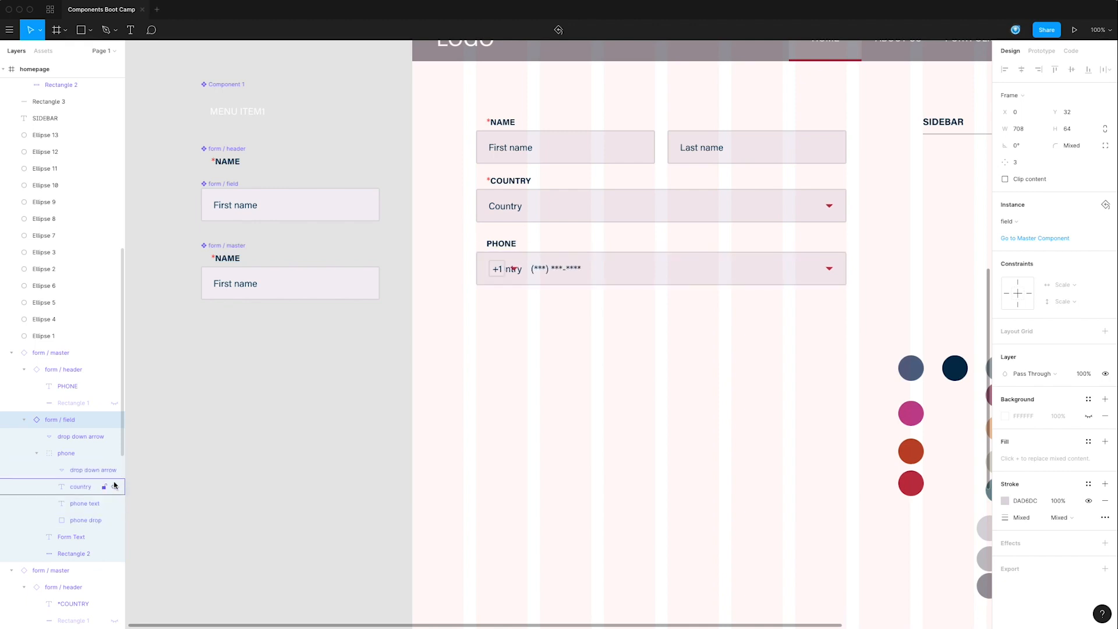
# - Hide the separate drop down arrow and Form Text layers in the PHONE form's field, and collapse its phone group
pyautogui.click(115, 437)
pyautogui.click(114, 537)
pyautogui.click(114, 556)
pyautogui.click(115, 555)
pyautogui.click(37, 453)
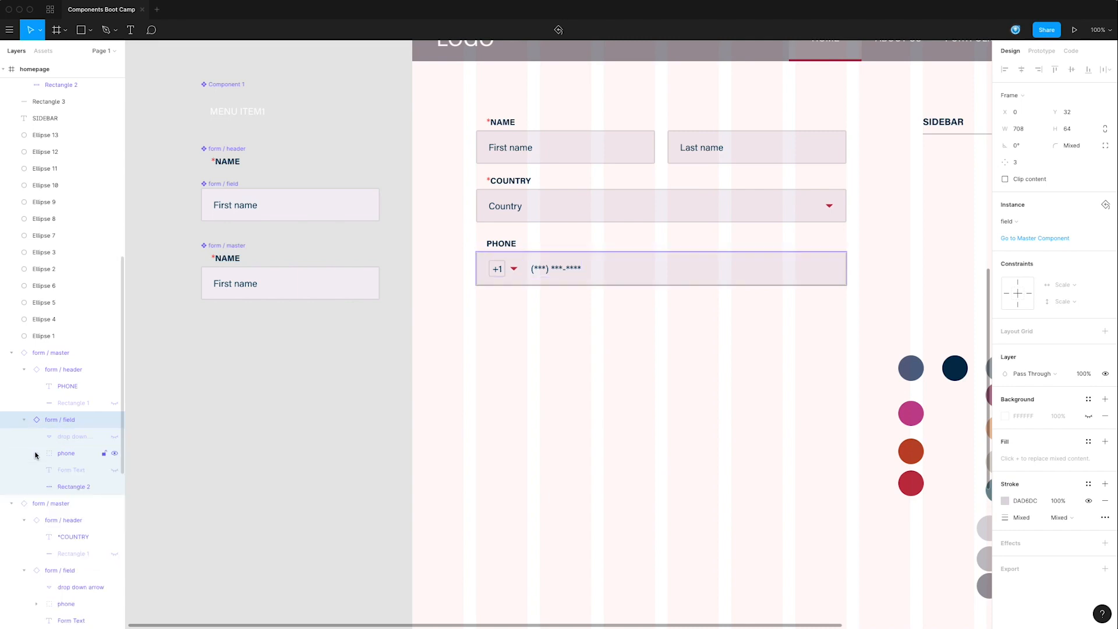
# - In the original form / master's field, show all four layers inside the phone group, hide the group itself, and collapse it
pyautogui.scroll(8, 99, 349)
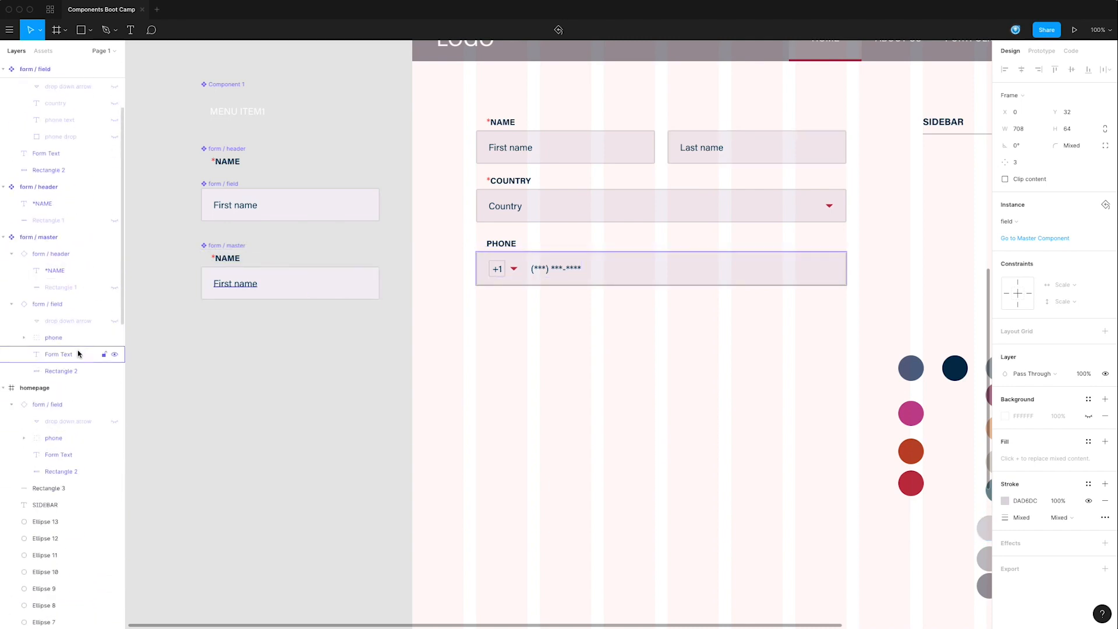
pyautogui.click(25, 338)
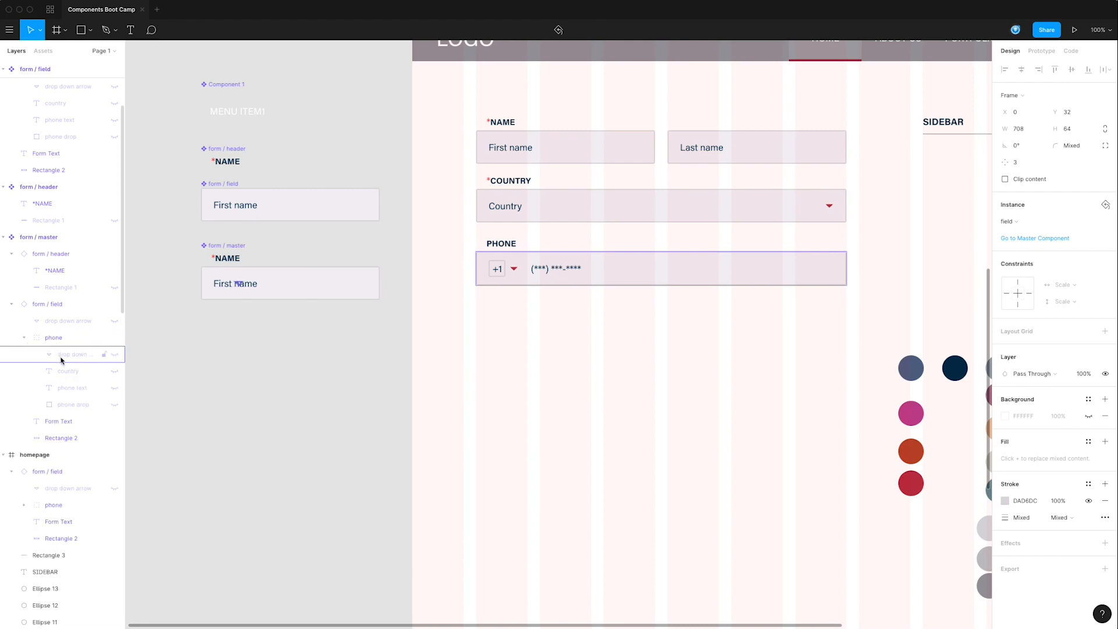
pyautogui.click(115, 354)
pyautogui.click(114, 371)
pyautogui.click(114, 388)
pyautogui.click(114, 404)
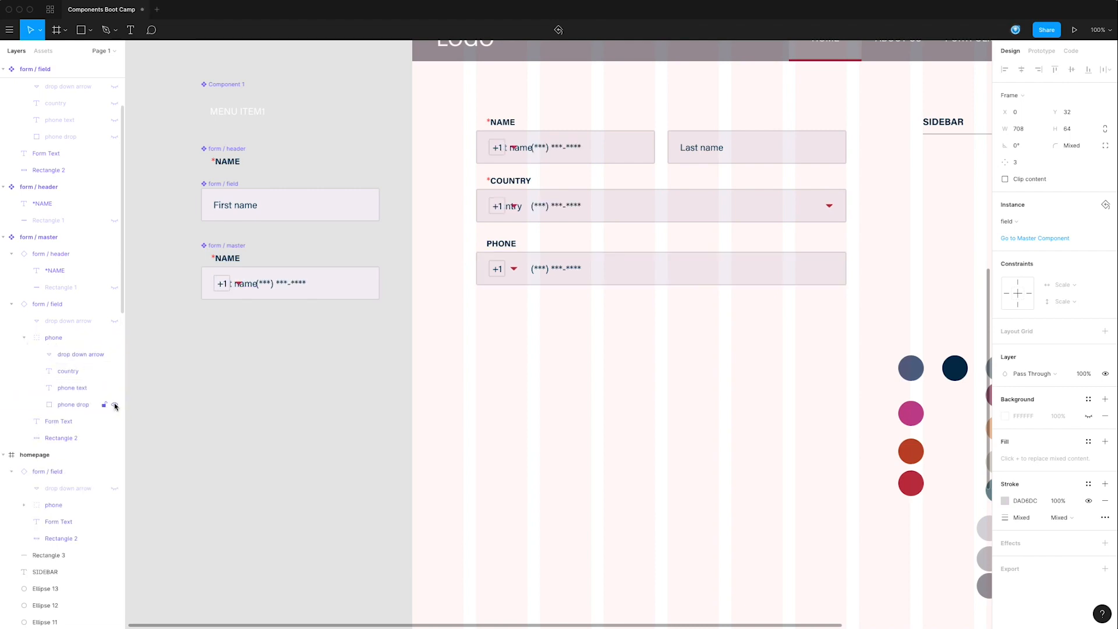
pyautogui.click(115, 337)
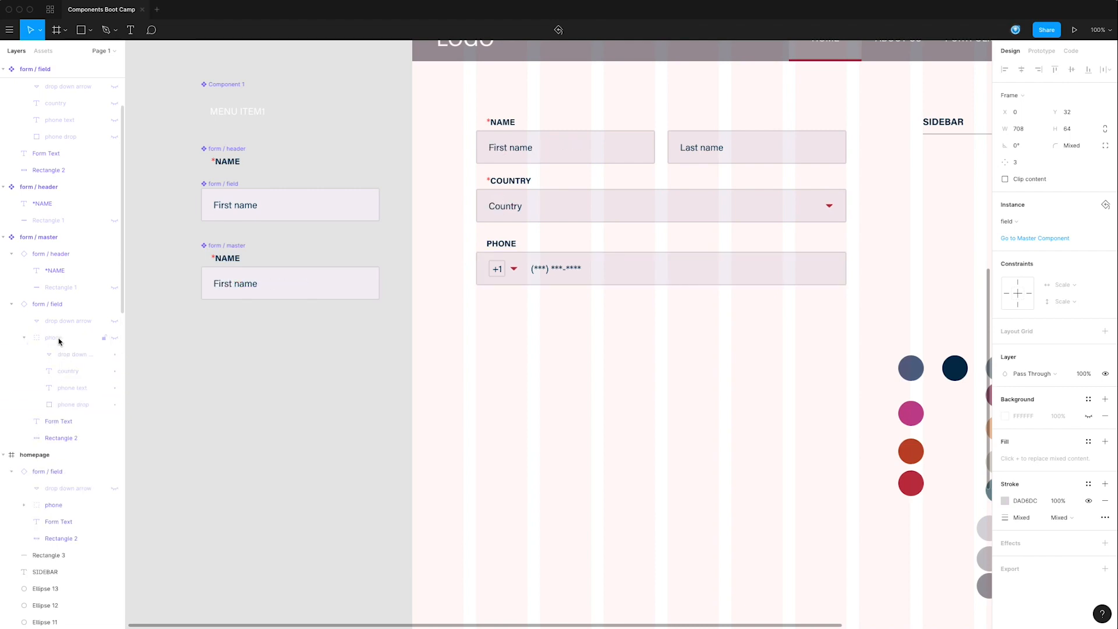
pyautogui.click(24, 339)
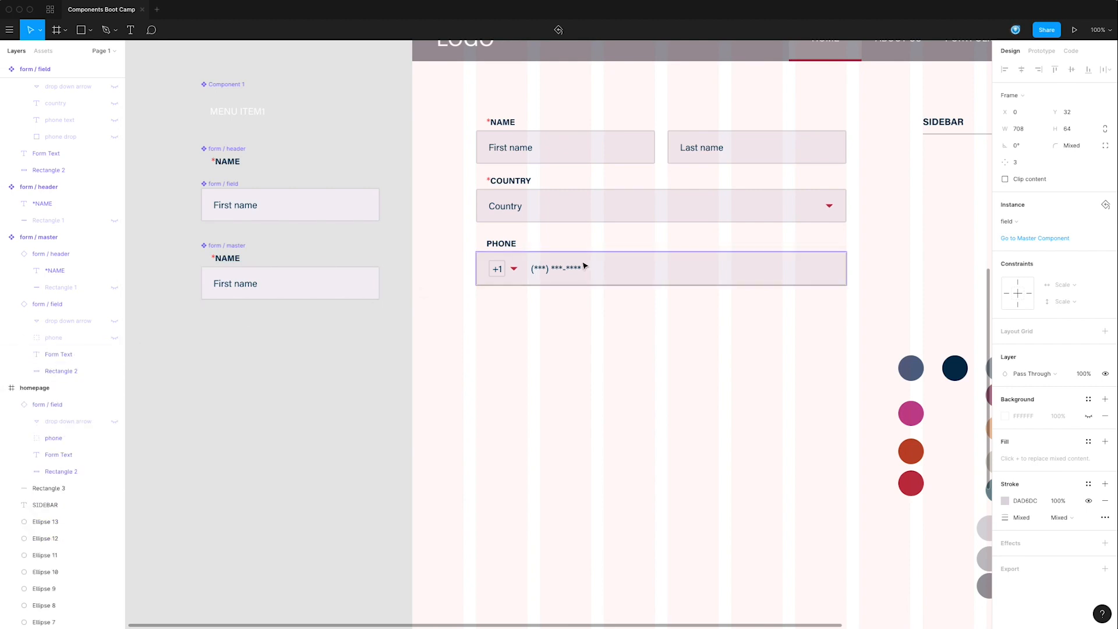
# - Try narrowing the PHONE form to the width of the First name field to test its resizing
pyautogui.click(556, 313)
pyautogui.click(635, 275)
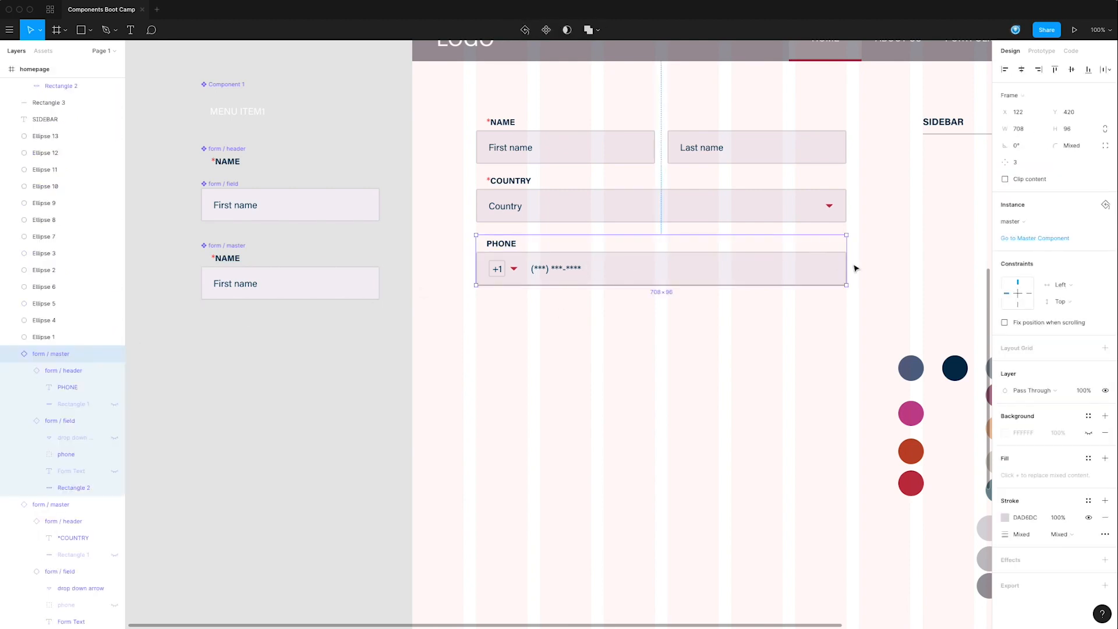
pyautogui.moveTo(844, 263); pyautogui.dragTo(655, 274)
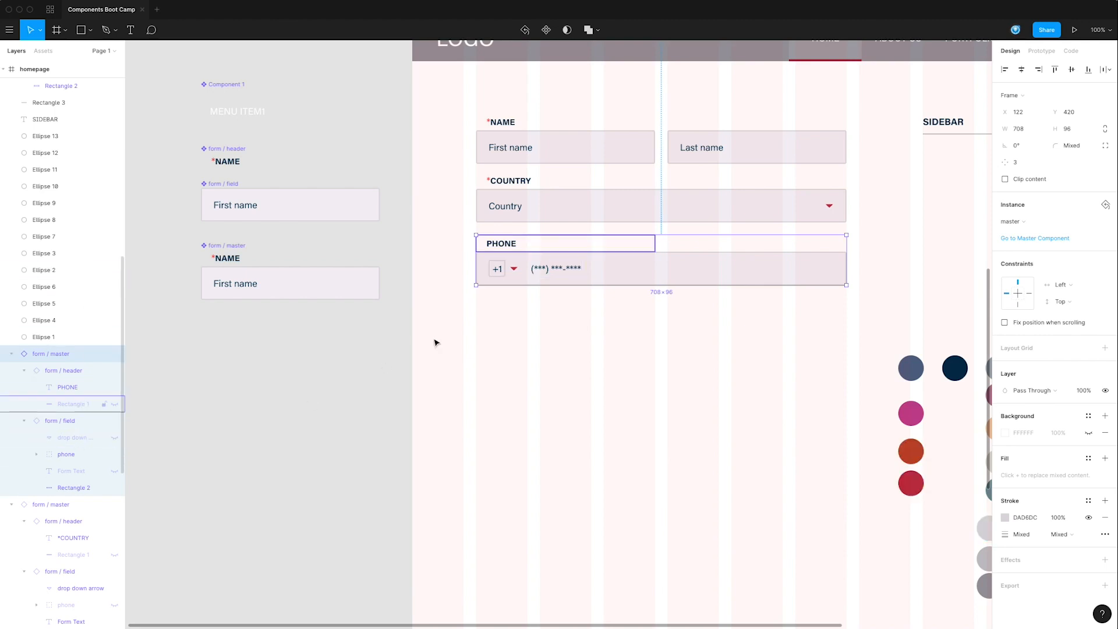
# - Check the constraints of the phone text layer in the original form / field component
pyautogui.doubleClick(267, 205)
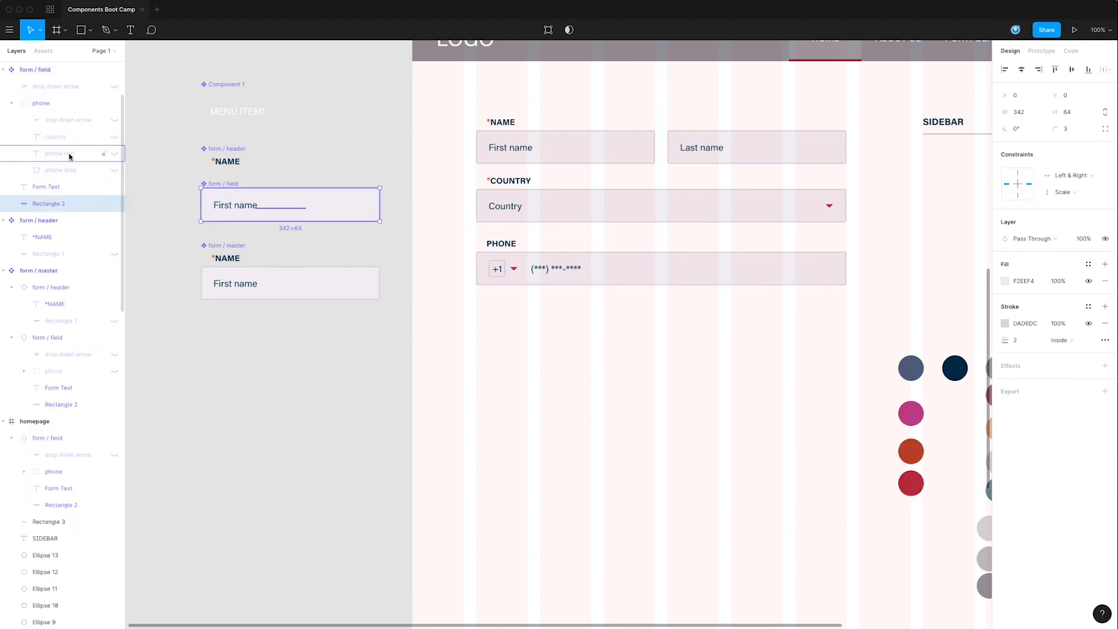
pyautogui.click(69, 155)
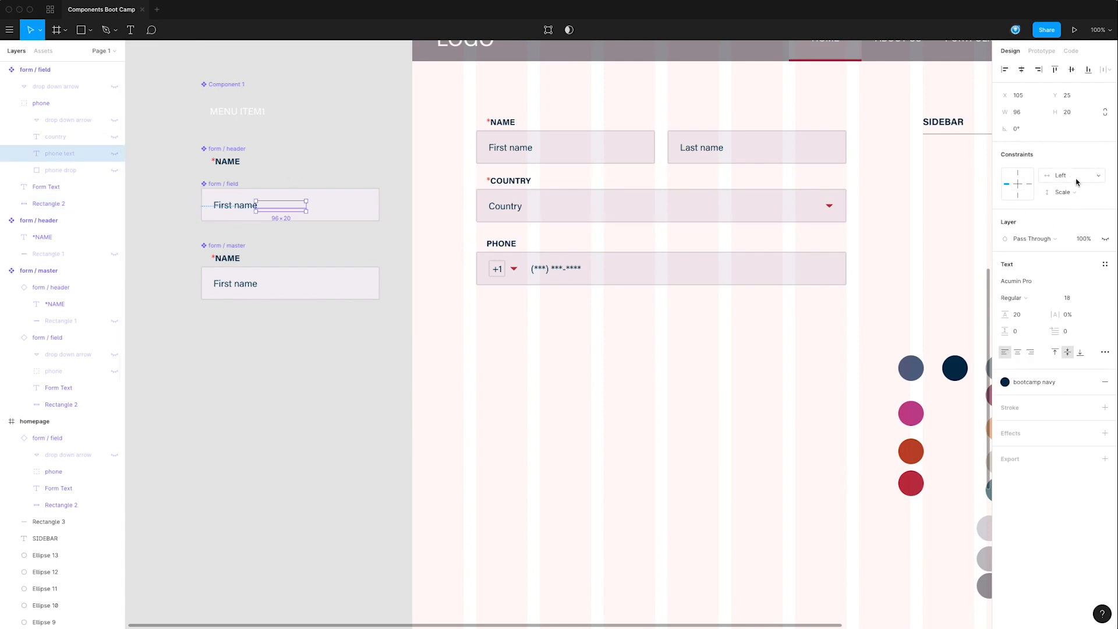
pyautogui.click(666, 357)
# - Duplicate the COUNTRY form below the PHONE form and move the copy down to Y 540
pyautogui.hscroll(1, 767, 340)
pyautogui.moveTo(768, 341); pyautogui.dragTo(629, 344)
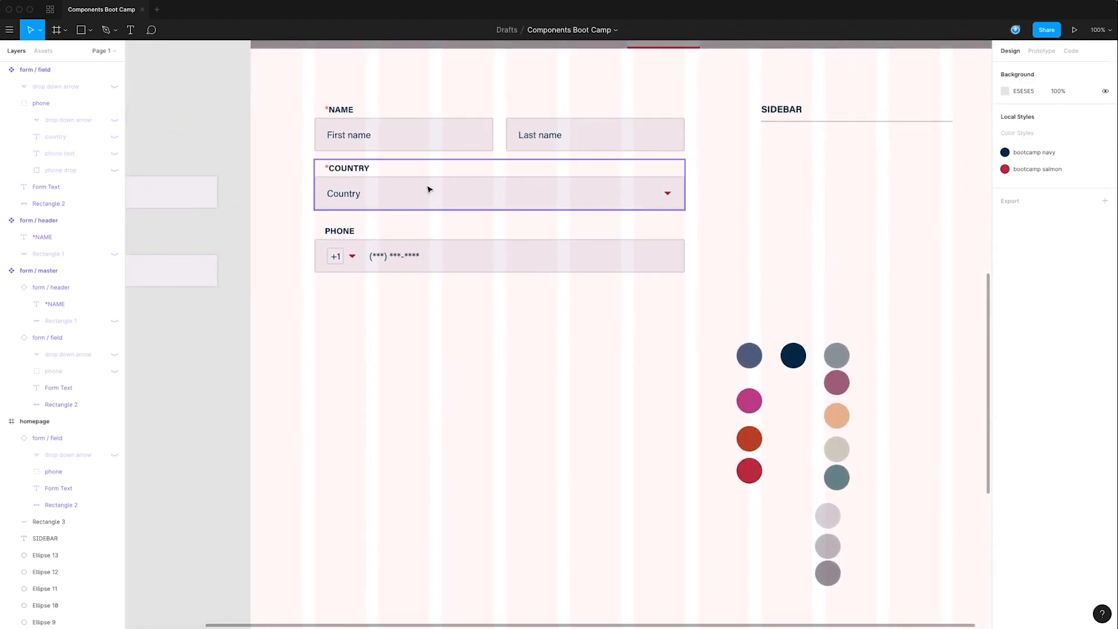
pyautogui.moveTo(434, 192); pyautogui.dragTo(431, 308)
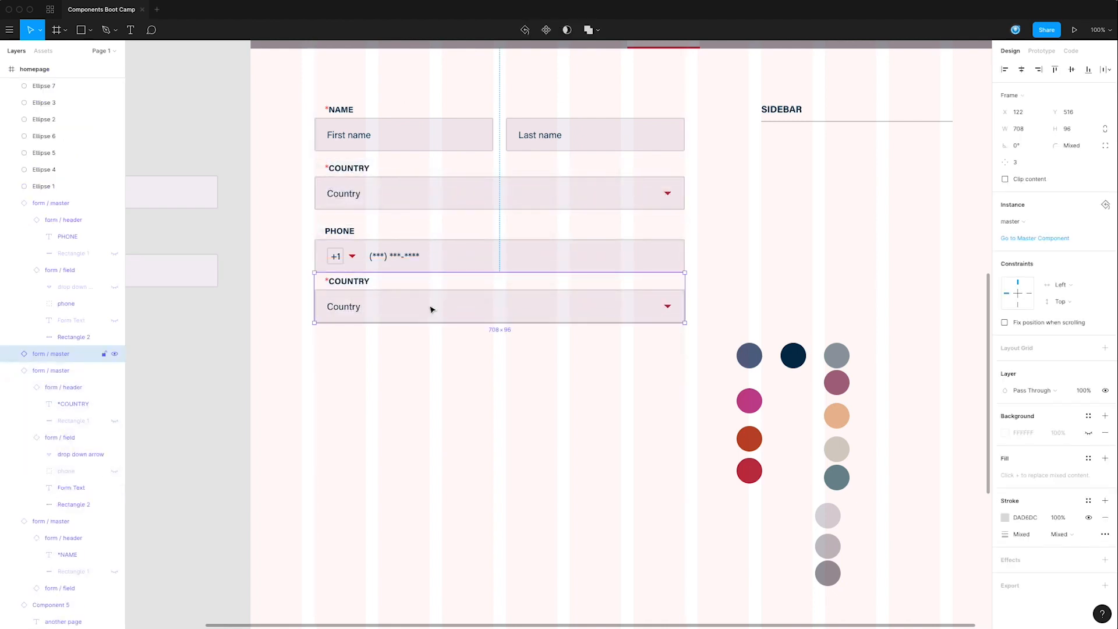
pyautogui.hotkey('shift', 'Down')
pyautogui.hotkey('shift', 'Down')
pyautogui.hotkey('shift', 'Down')
# - Change the duplicated form's header to EMAIL, keeping the leading asterisk
pyautogui.doubleClick(336, 298)
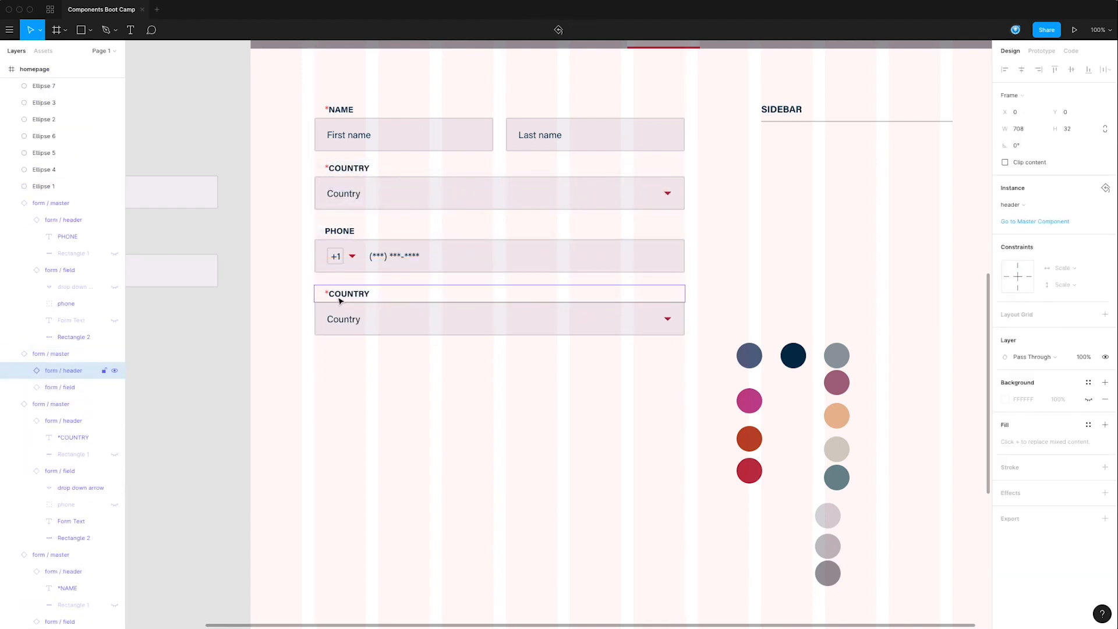
pyautogui.doubleClick(334, 296)
pyautogui.doubleClick(348, 296)
pyautogui.press('BackSpace')
pyautogui.write('EMIL')
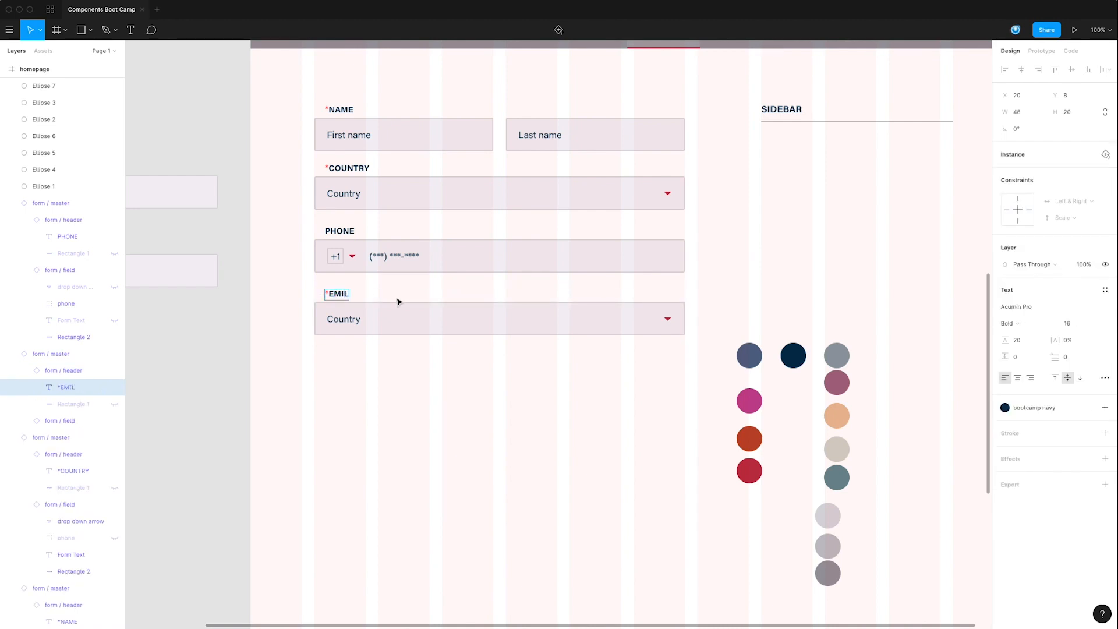
pyautogui.write('A')
# - Replace the EMAIL form's placeholder text with Your Email
pyautogui.click(350, 319)
pyautogui.doubleClick(349, 319)
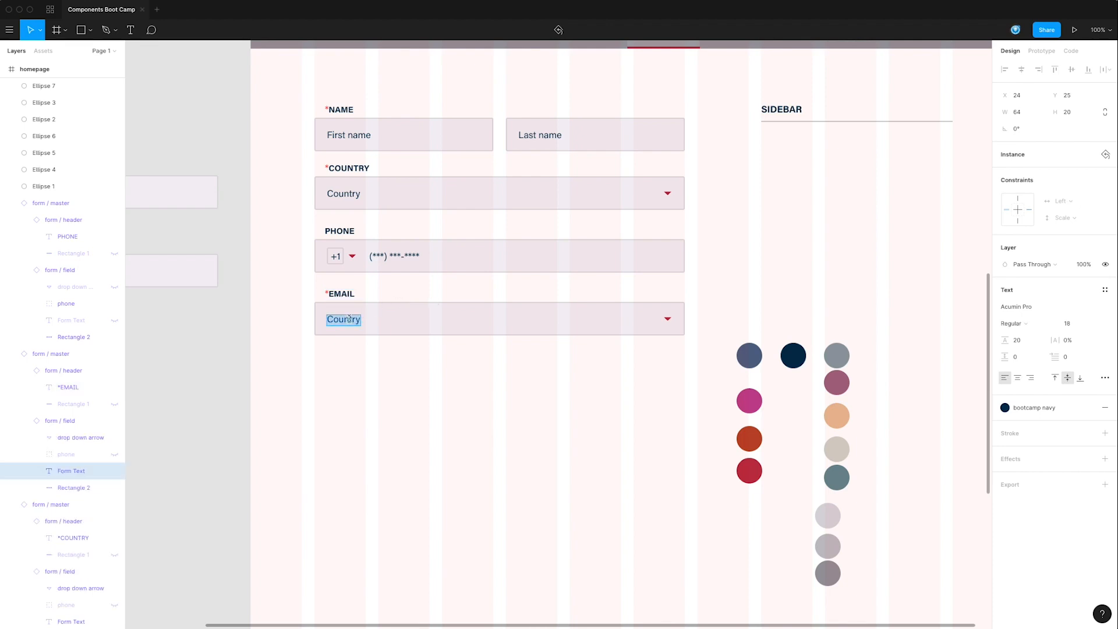
pyautogui.write('Your Email')
pyautogui.press('Escape')
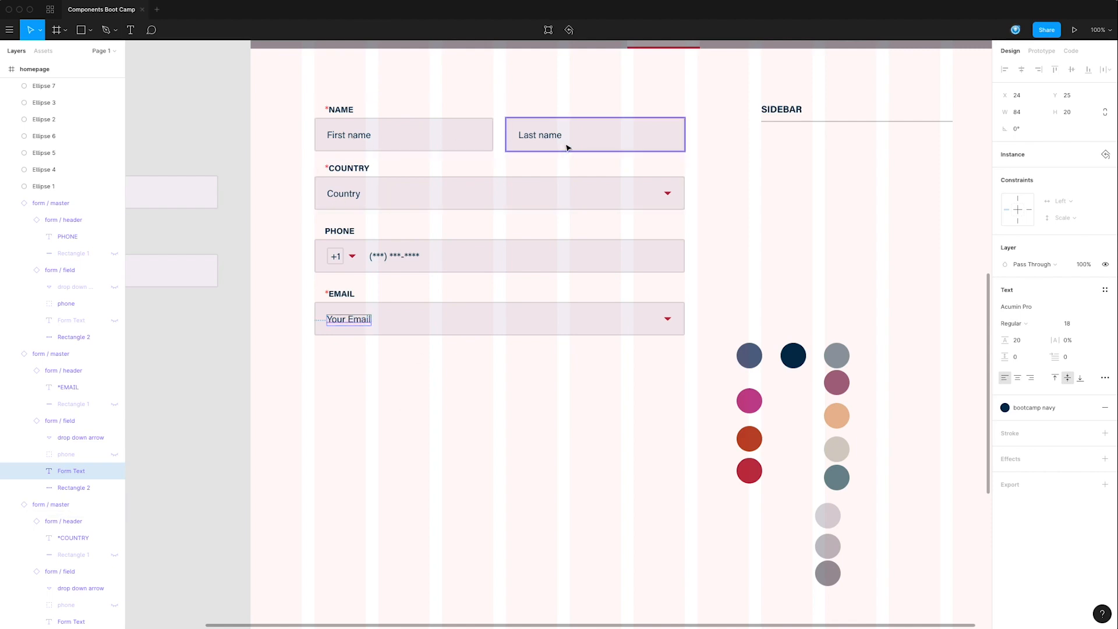
pyautogui.press('Escape')
# - Detach bootcamp navy from the original form / field's Form Text and fill it with 566683 sampled from the blue-grey swatch
pyautogui.moveTo(277, 193); pyautogui.dragTo(337, 241)
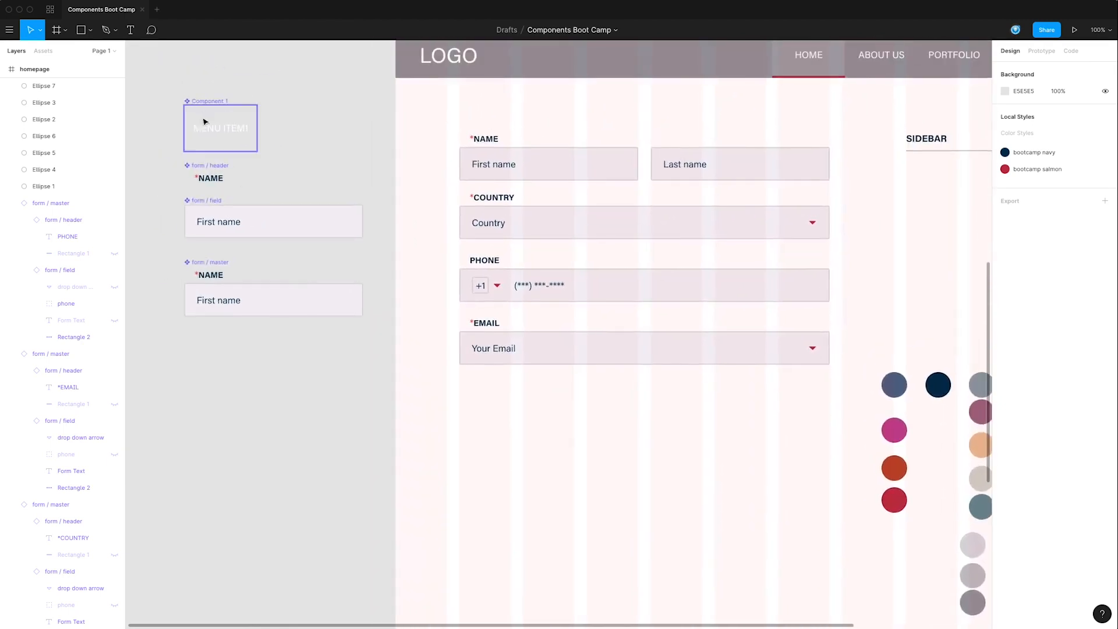
pyautogui.doubleClick(223, 225)
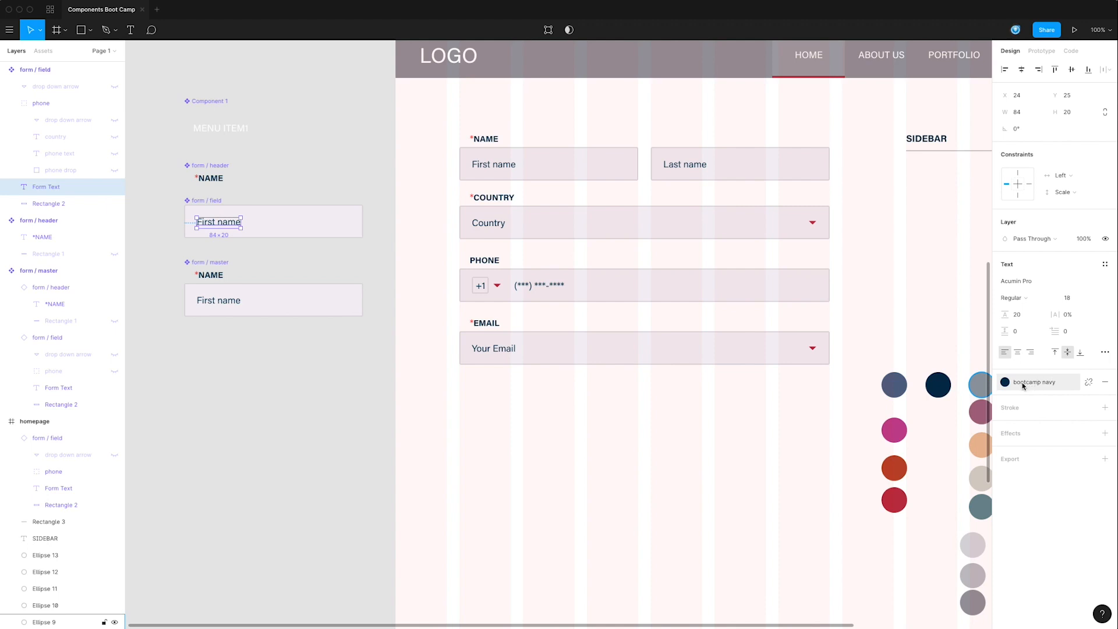
pyautogui.click(1088, 382)
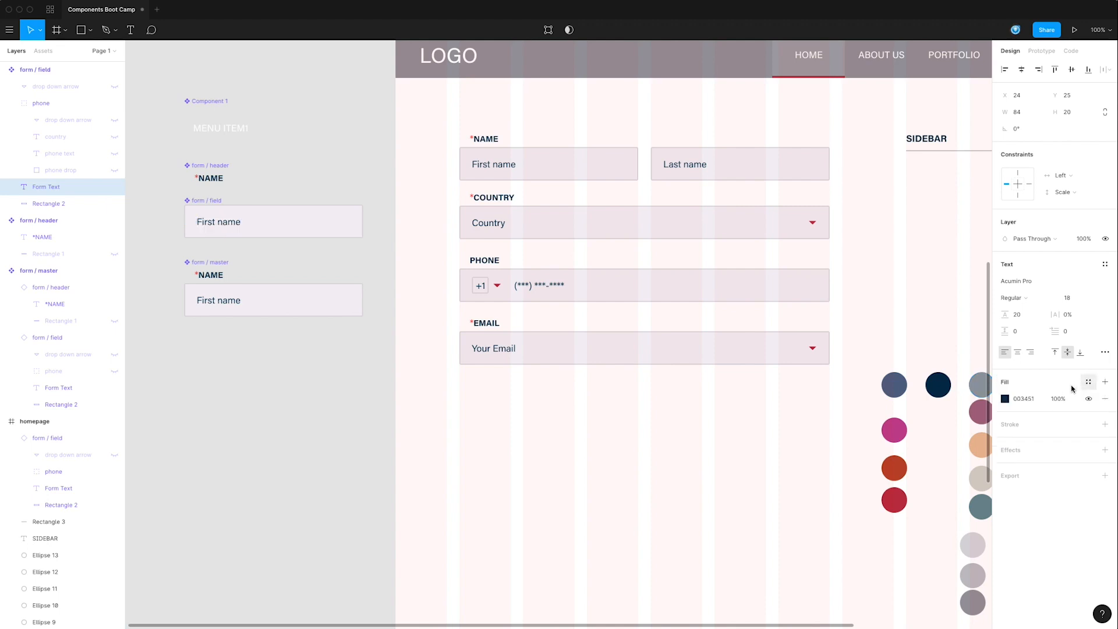
pyautogui.click(1006, 400)
pyautogui.click(881, 512)
pyautogui.click(886, 356)
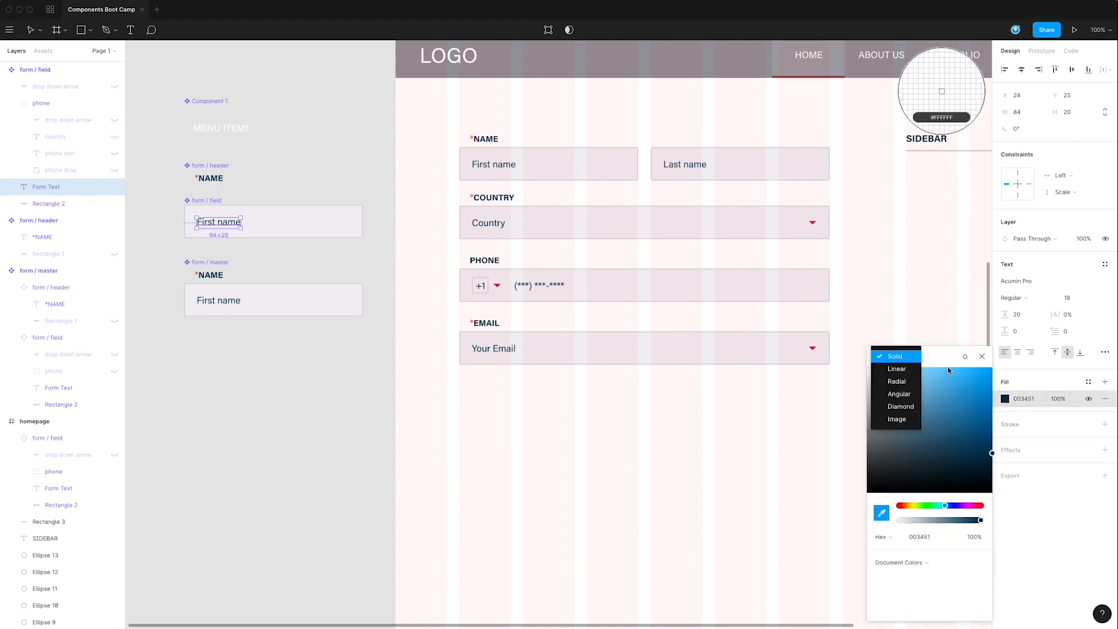
pyautogui.click(942, 357)
pyautogui.moveTo(942, 358); pyautogui.dragTo(1011, 297)
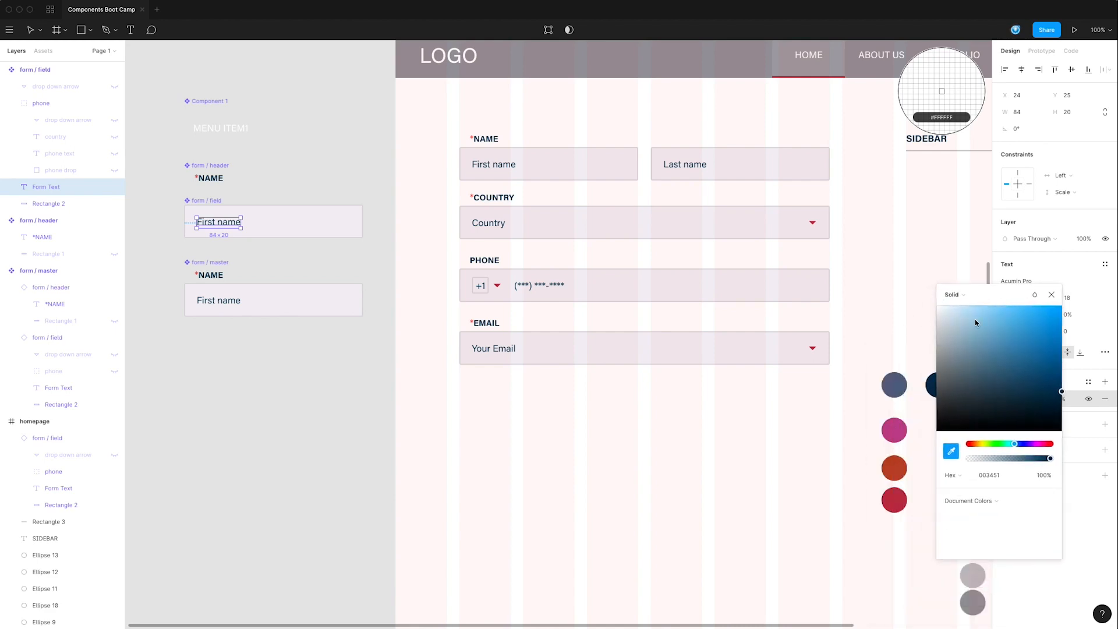
pyautogui.click(882, 386)
pyautogui.moveTo(996, 297); pyautogui.dragTo(754, 369)
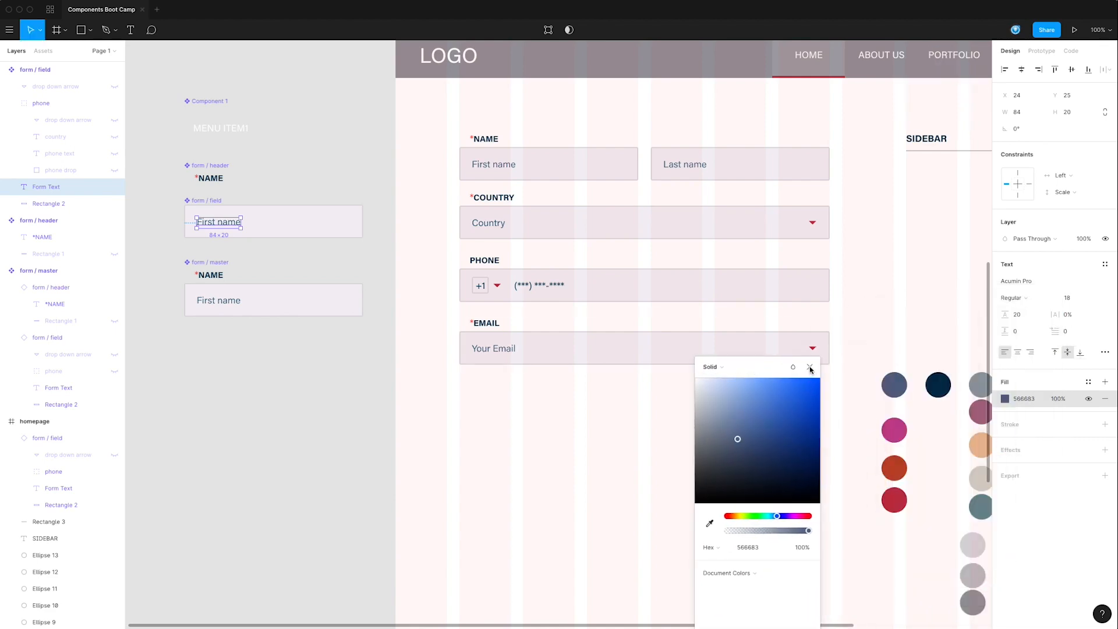
# - Save the Form Text fill as a new color style named bootcamp grey
pyautogui.click(1088, 382)
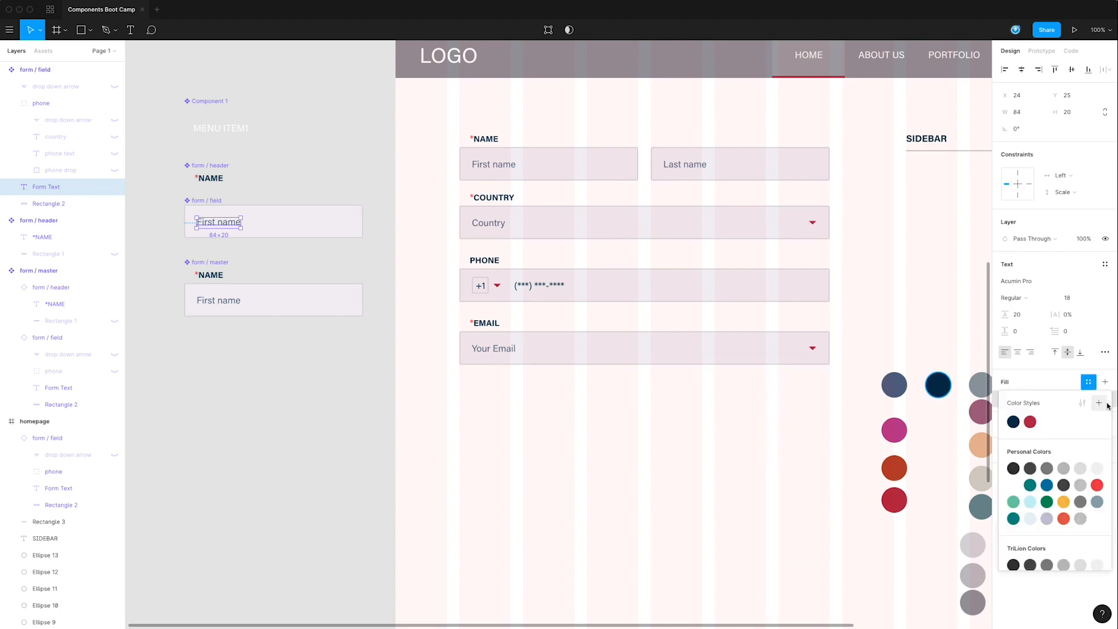
pyautogui.click(1098, 403)
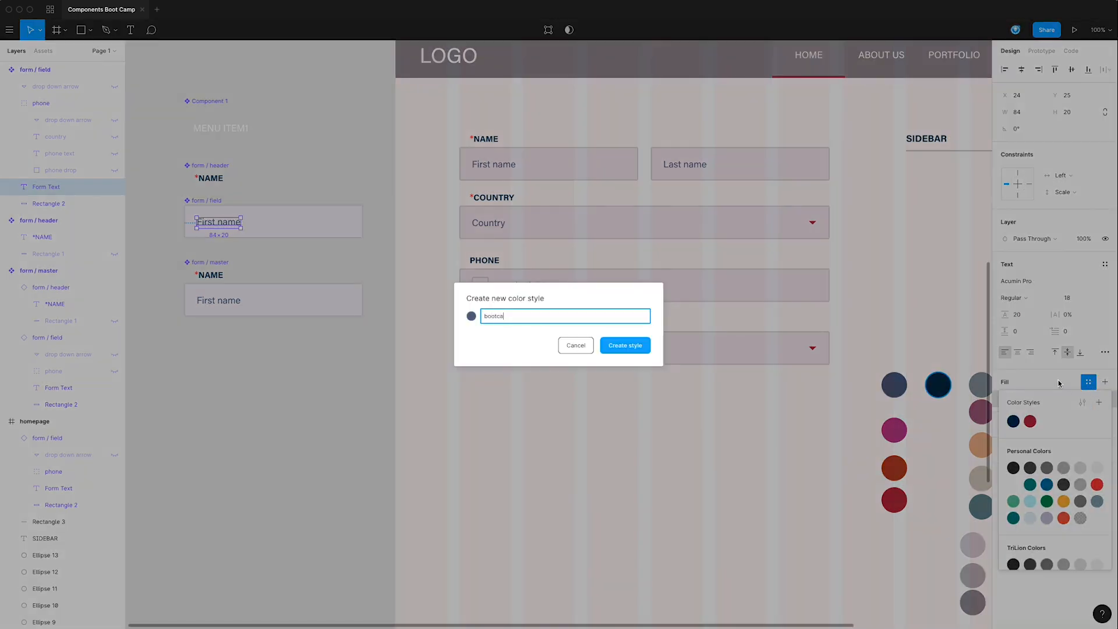
pyautogui.press('Return')
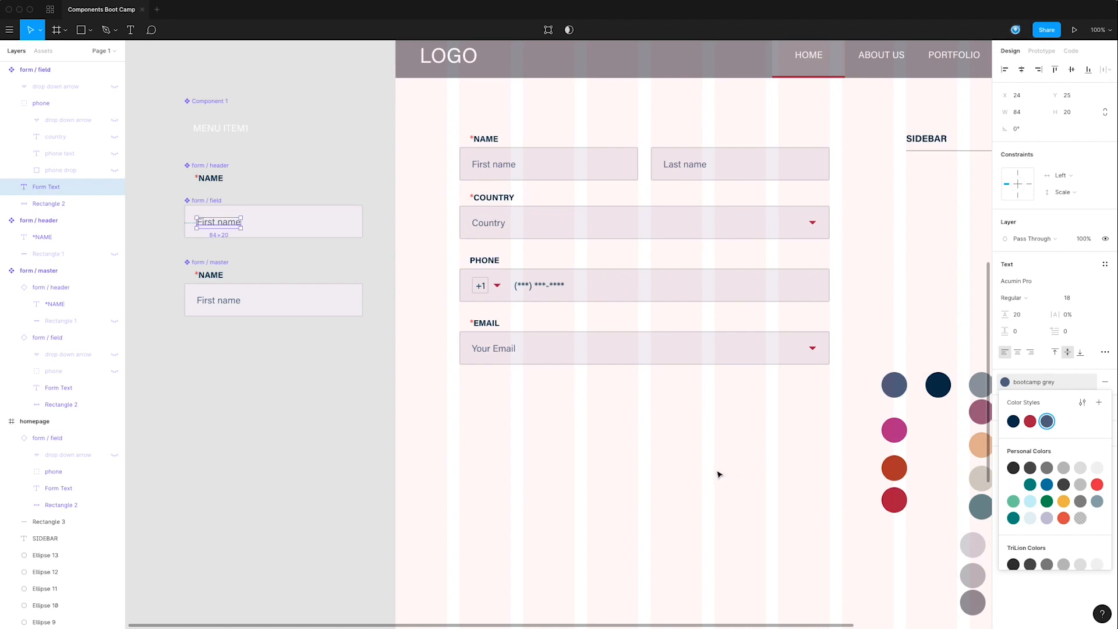
pyautogui.click(718, 472)
pyautogui.moveTo(706, 457); pyautogui.dragTo(717, 435)
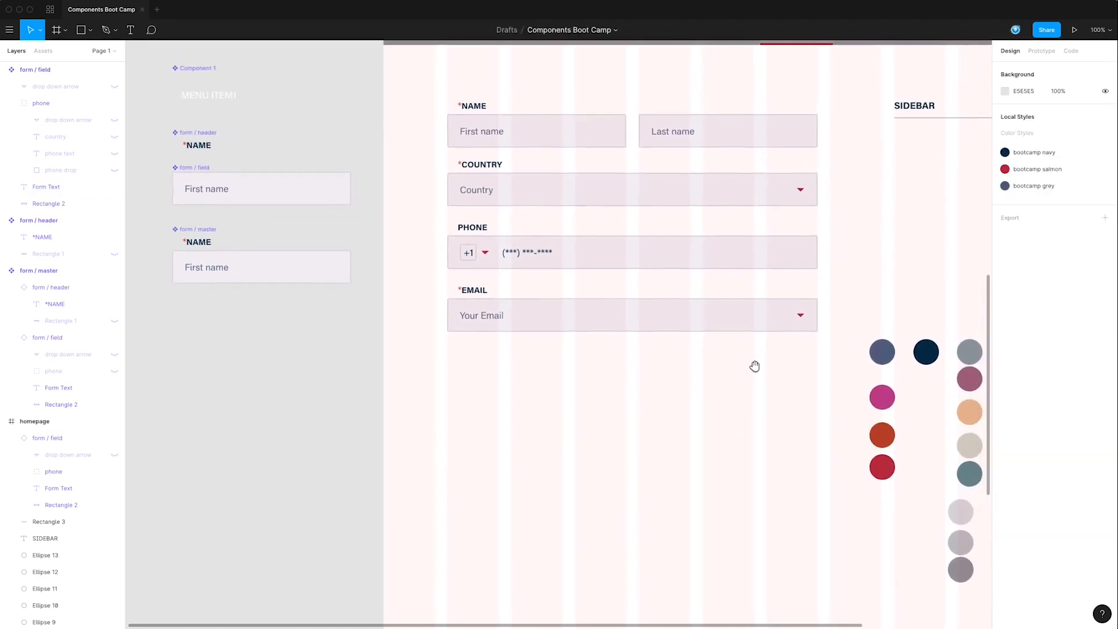
pyautogui.scroll(4, 718, 435)
pyautogui.hscroll(-2, 725, 427)
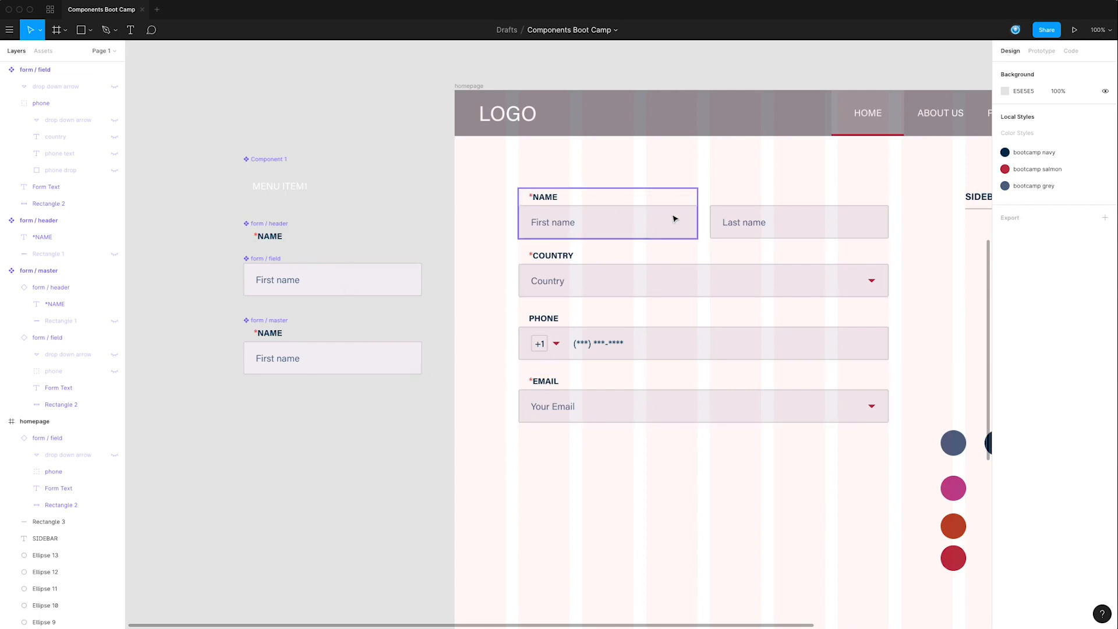
pyautogui.scroll(-6, 722, 434)
pyautogui.hscroll(5, 722, 435)
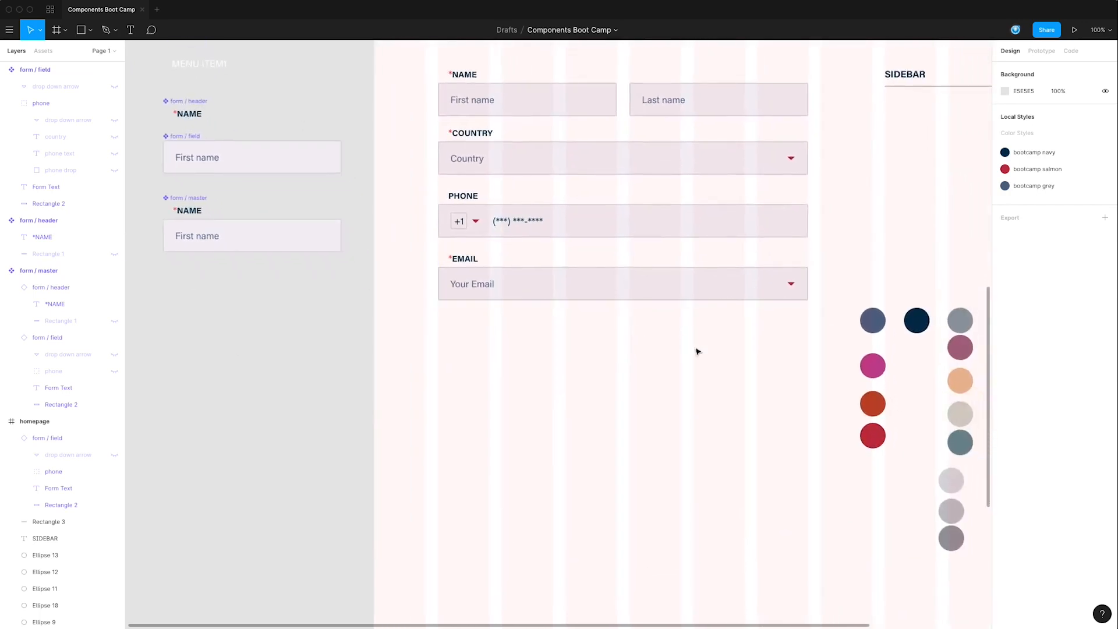
pyautogui.scroll(2, 668, 339)
pyautogui.scroll(-2, 675, 349)
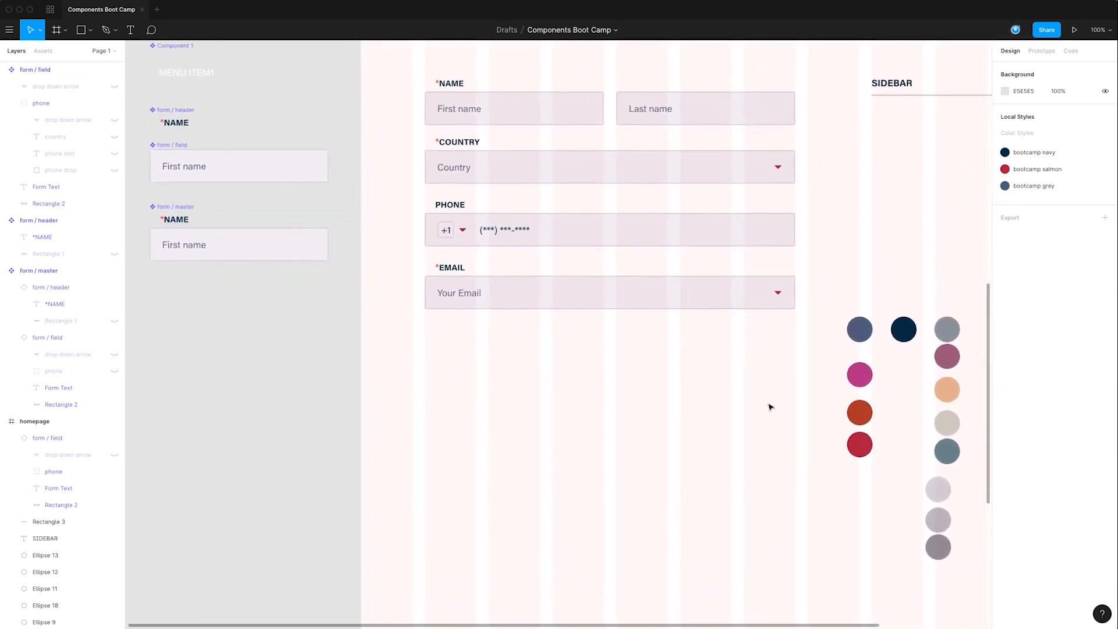
pyautogui.scroll(-1, 766, 378)
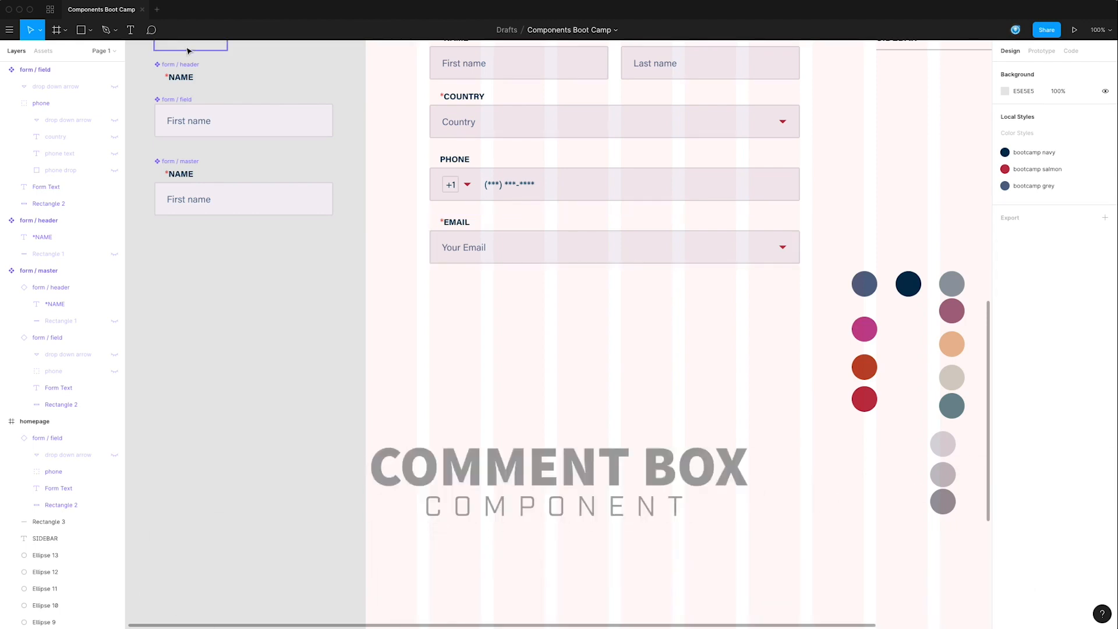
pyautogui.scroll(3, 662, 265)
pyautogui.hscroll(3, 662, 264)
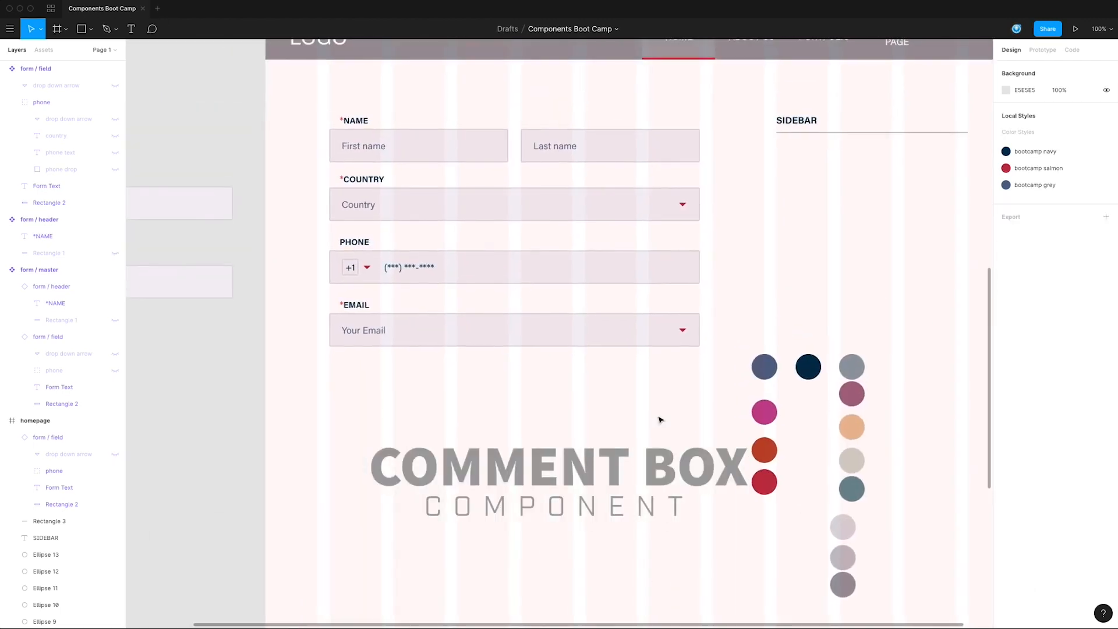
pyautogui.scroll(-3, 664, 402)
pyautogui.hscroll(-2, 664, 402)
# - Duplicate the EMAIL form directly below itself and nudge the copy down another 24 px to Y 660
pyautogui.click(496, 245)
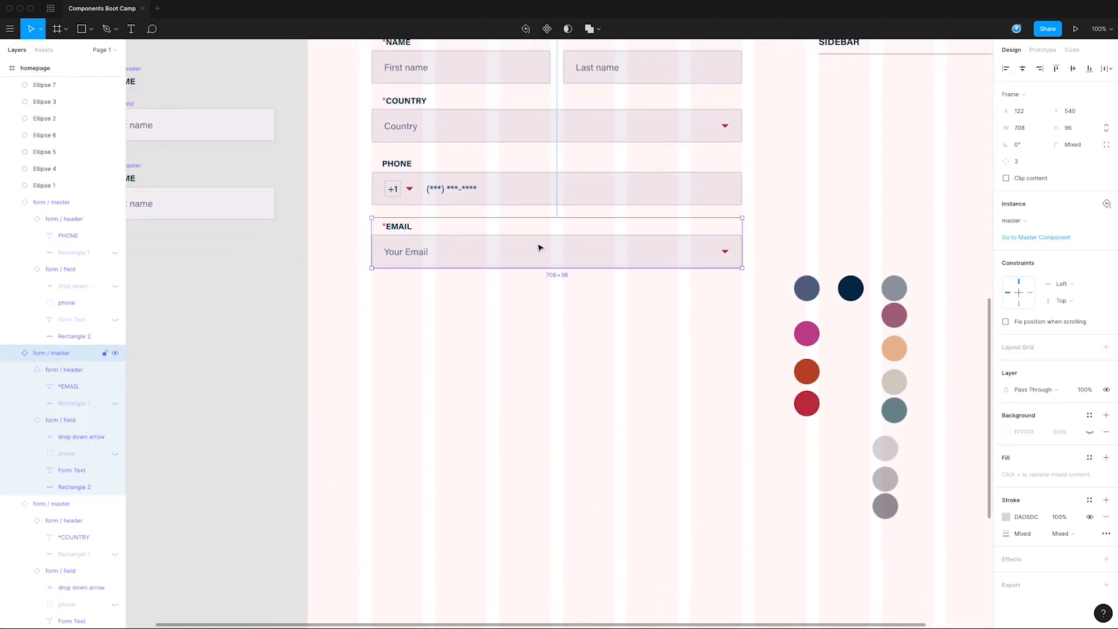
pyautogui.scroll(-3, 471, 259)
pyautogui.hscroll(-2, 472, 260)
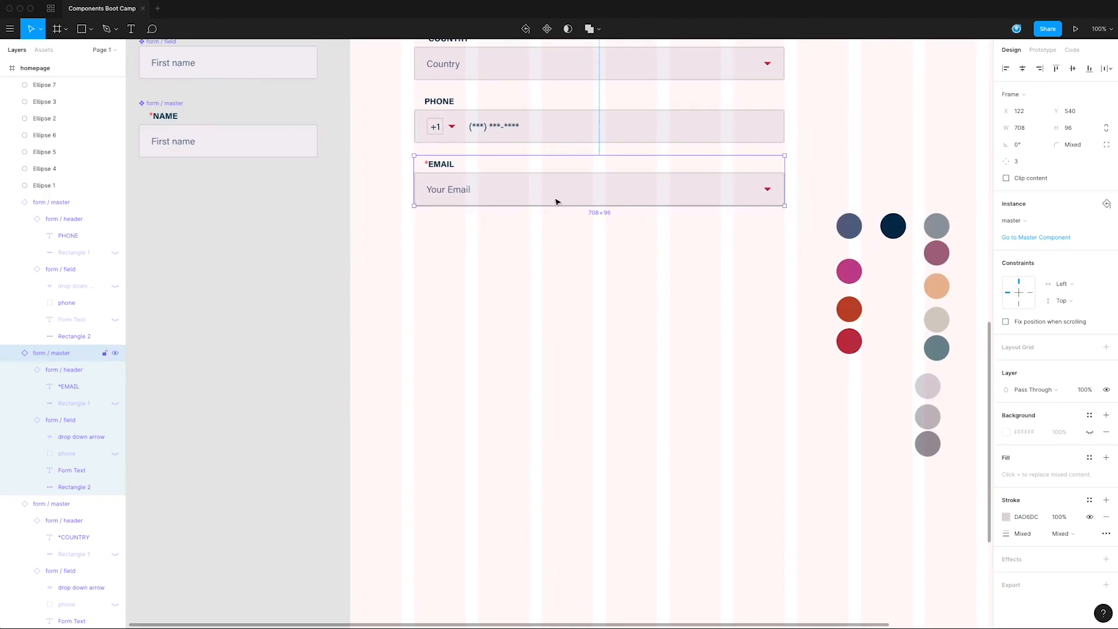
pyautogui.scroll(3, 545, 230)
pyautogui.hscroll(-1, 544, 230)
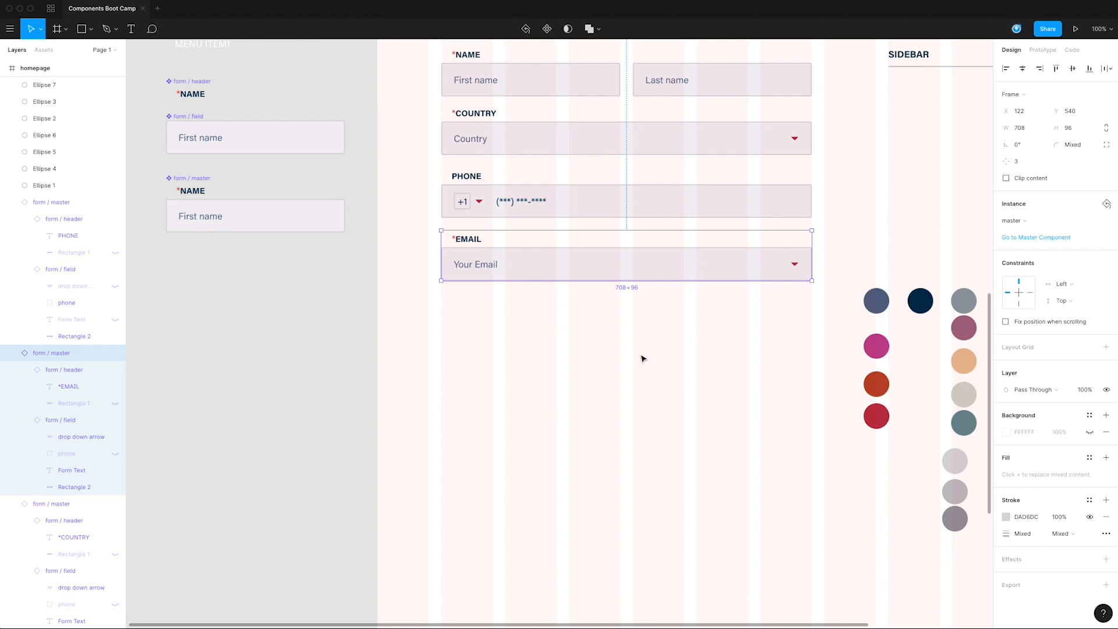
pyautogui.moveTo(709, 392); pyautogui.dragTo(722, 454)
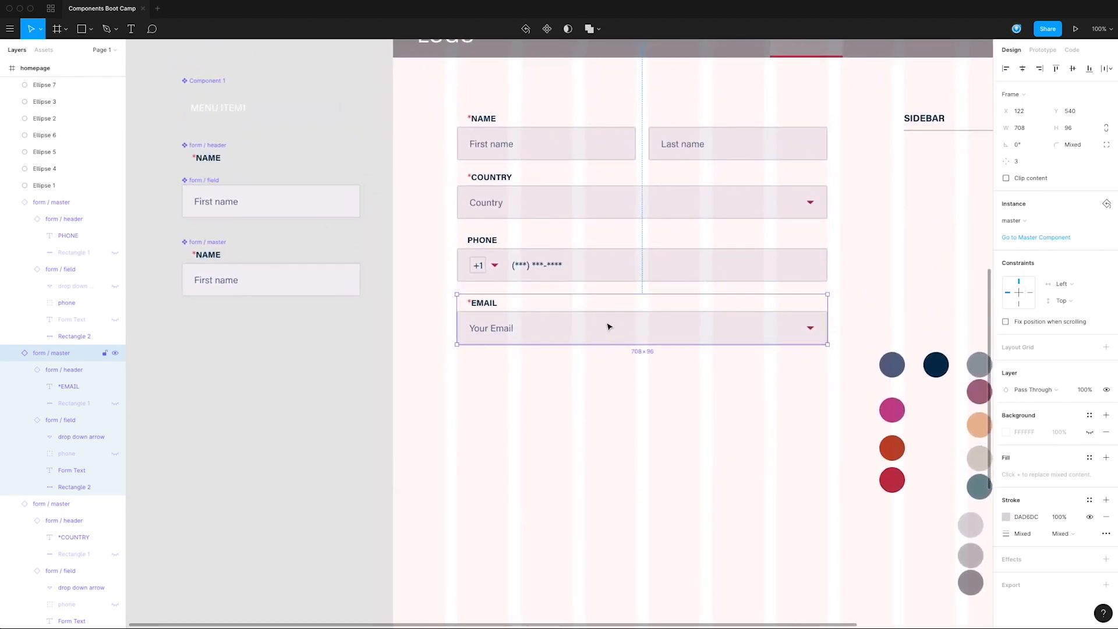
pyautogui.moveTo(595, 336); pyautogui.dragTo(608, 384)
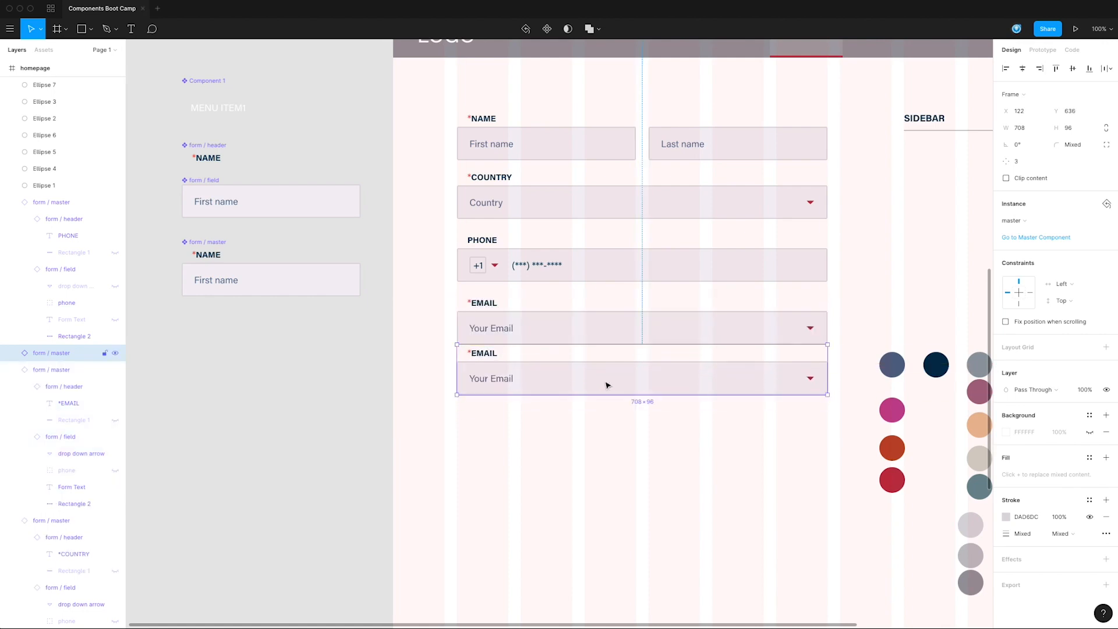
pyautogui.hotkey('shift', 'Down')
pyautogui.hotkey('shift', 'Down')
pyautogui.press('Down')
pyautogui.press('Down')
pyautogui.press('Down')
pyautogui.press('Down')
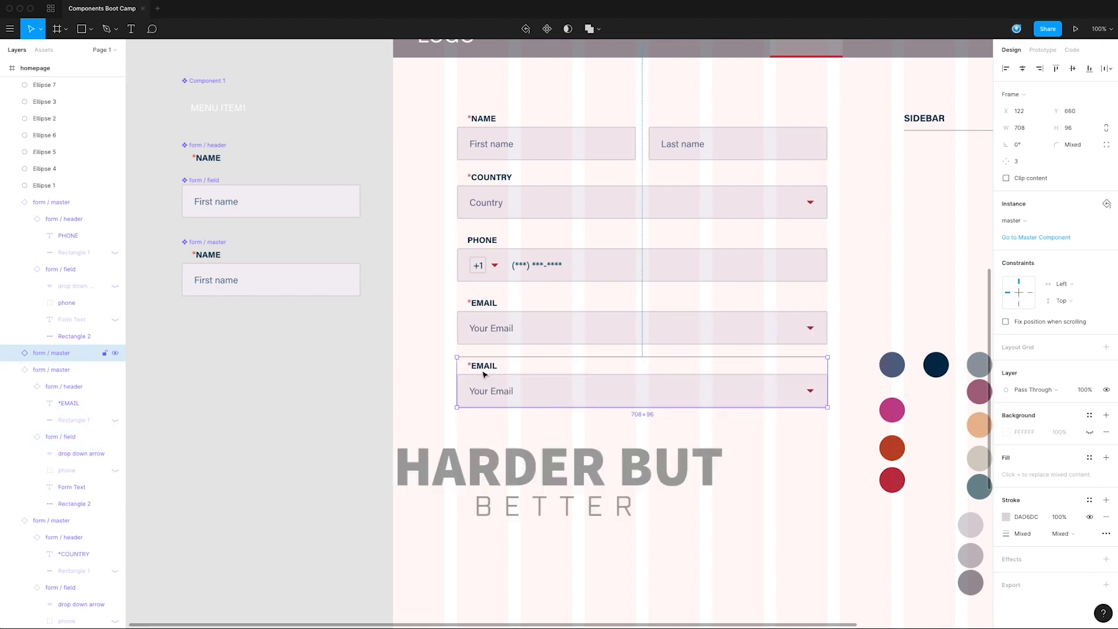
# - Change the duplicated form's header to COMMENT and remove the leading asterisk
pyautogui.doubleClick(482, 372)
pyautogui.doubleClick(477, 368)
pyautogui.doubleClick(476, 367)
pyautogui.doubleClick(476, 367)
pyautogui.write('COMMENT')
pyautogui.moveTo(470, 362); pyautogui.dragTo(462, 363)
pyautogui.press('BackSpace')
# - Stretch the whole COMMENT form / master instance downward to about 541 px high
pyautogui.click(526, 392)
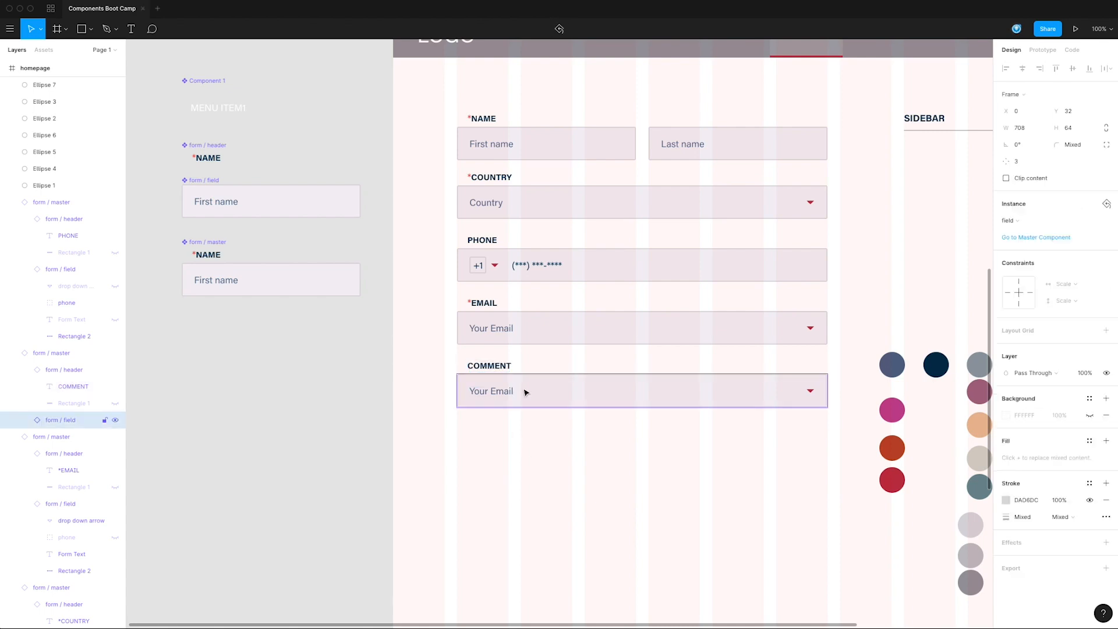
pyautogui.scroll(-3, 738, 459)
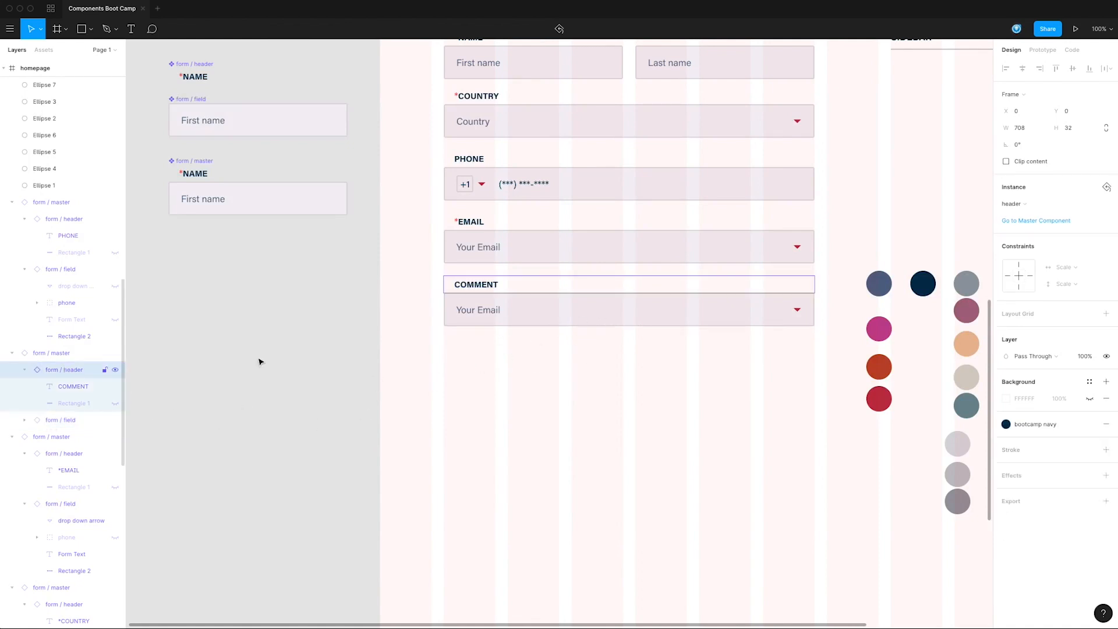
pyautogui.click(47, 353)
pyautogui.moveTo(571, 326); pyautogui.dragTo(598, 561)
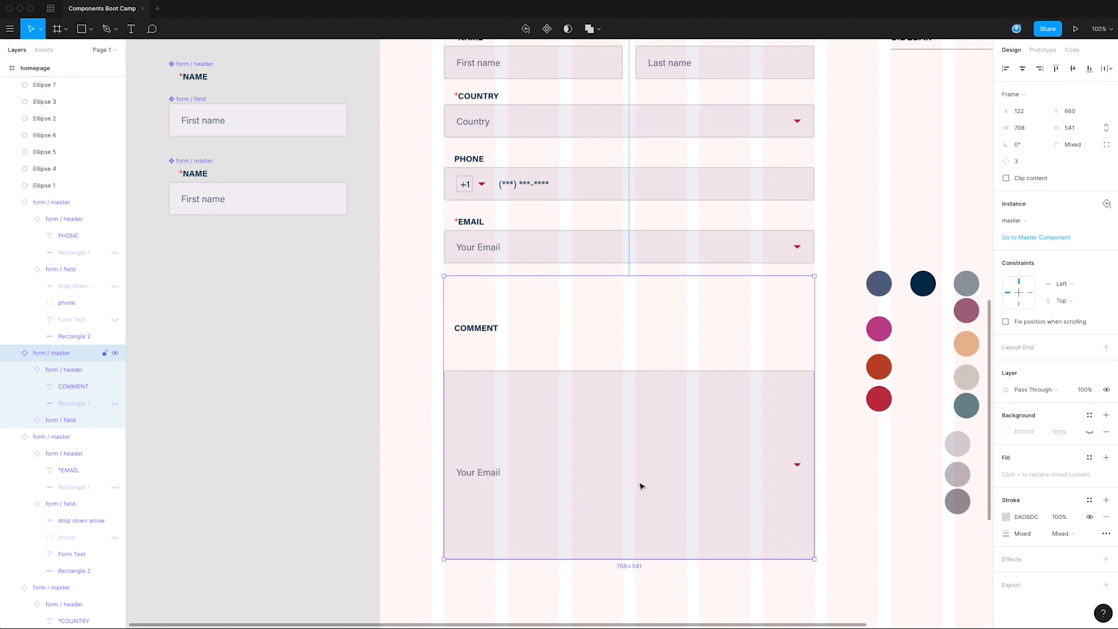
# - Replace the COMMENT form's placeholder text with Add Comment..
pyautogui.doubleClick(485, 473)
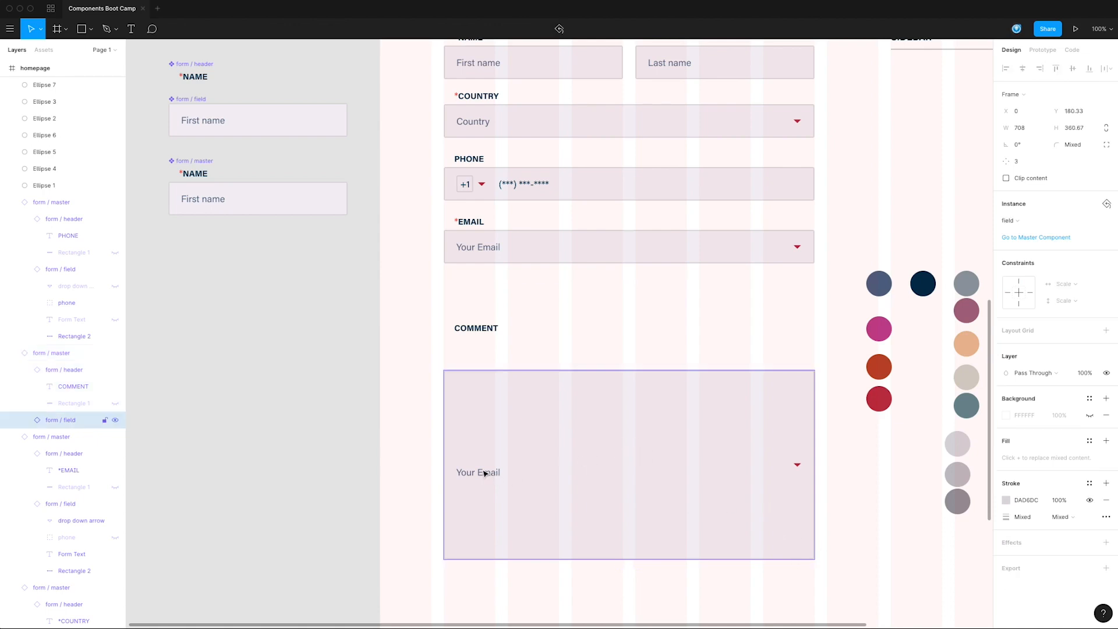
pyautogui.doubleClick(484, 472)
pyautogui.doubleClick(482, 469)
pyautogui.write('Add Comm')
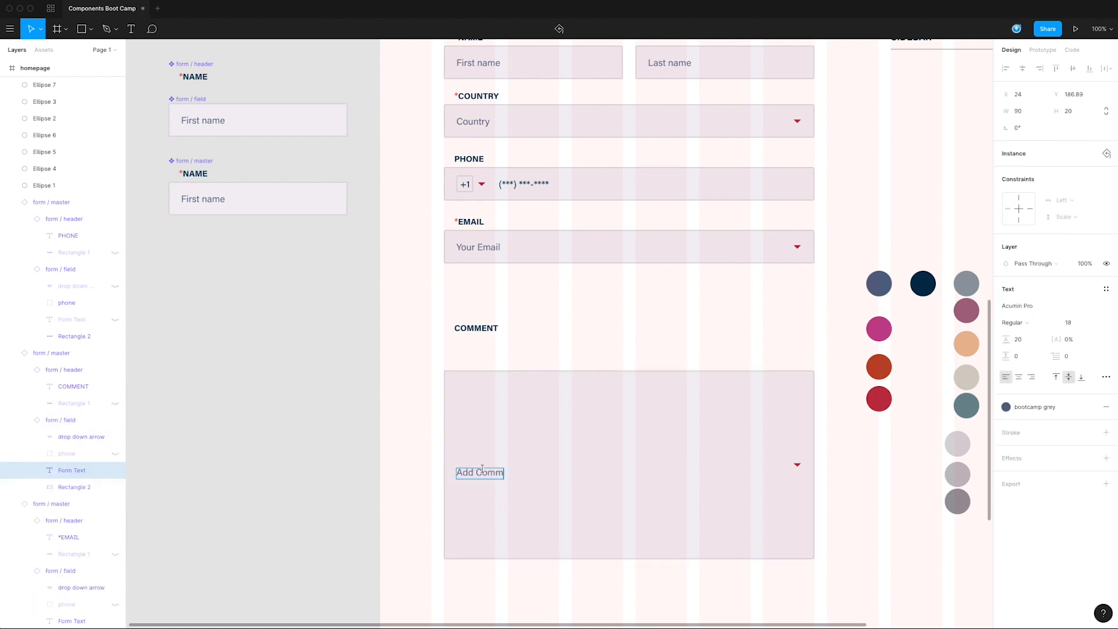
pyautogui.write('ent')
pyautogui.press('Escape')
pyautogui.press('Escape')
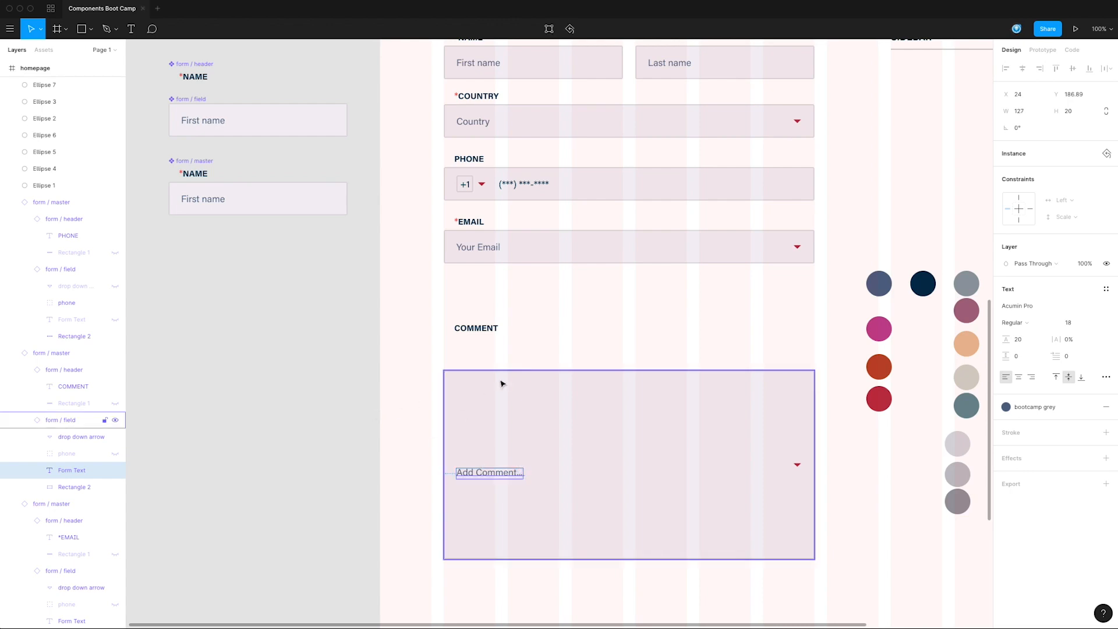
# - Move the four master components down the canvas so they sit beside the COMMENT form
pyautogui.scroll(3, 319, 295)
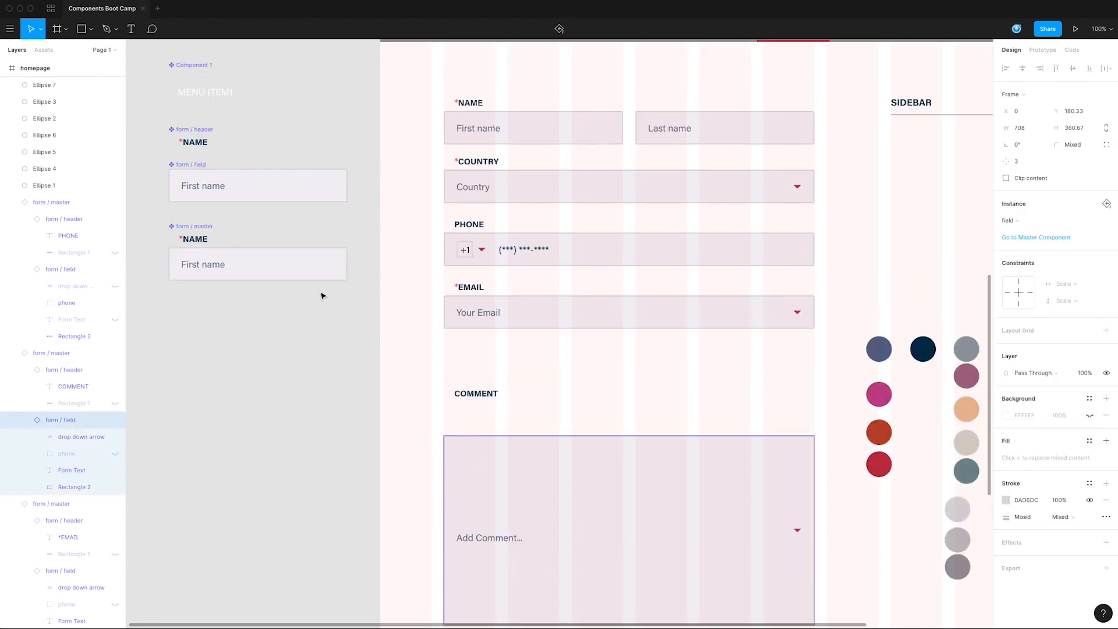
pyautogui.moveTo(302, 71); pyautogui.dragTo(200, 287)
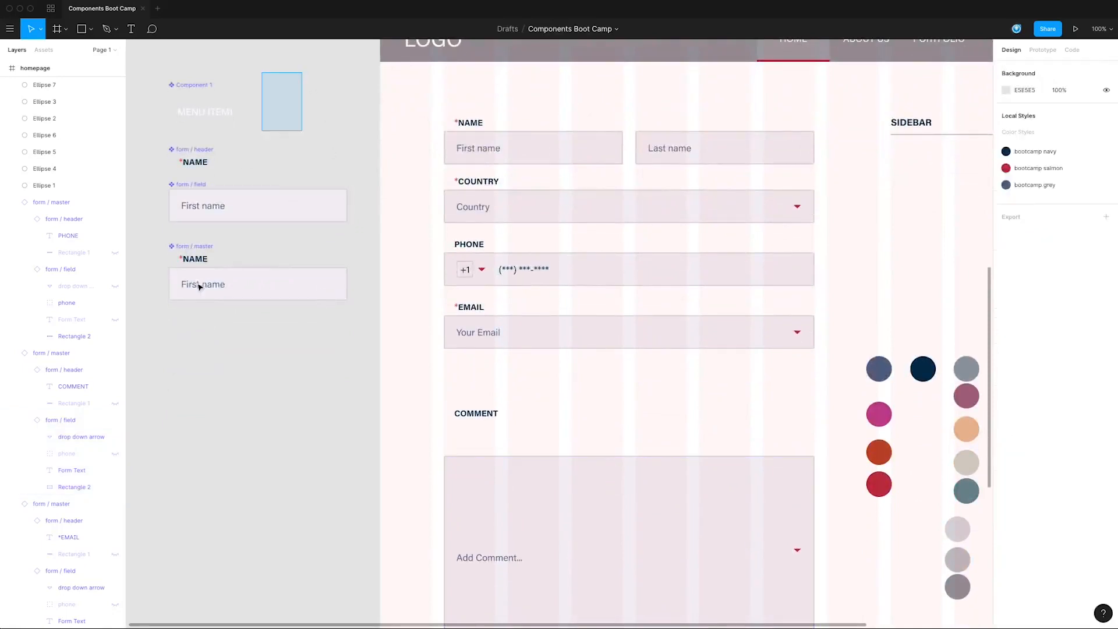
pyautogui.moveTo(227, 243); pyautogui.dragTo(315, 283)
pyautogui.scroll(-8, 314, 407)
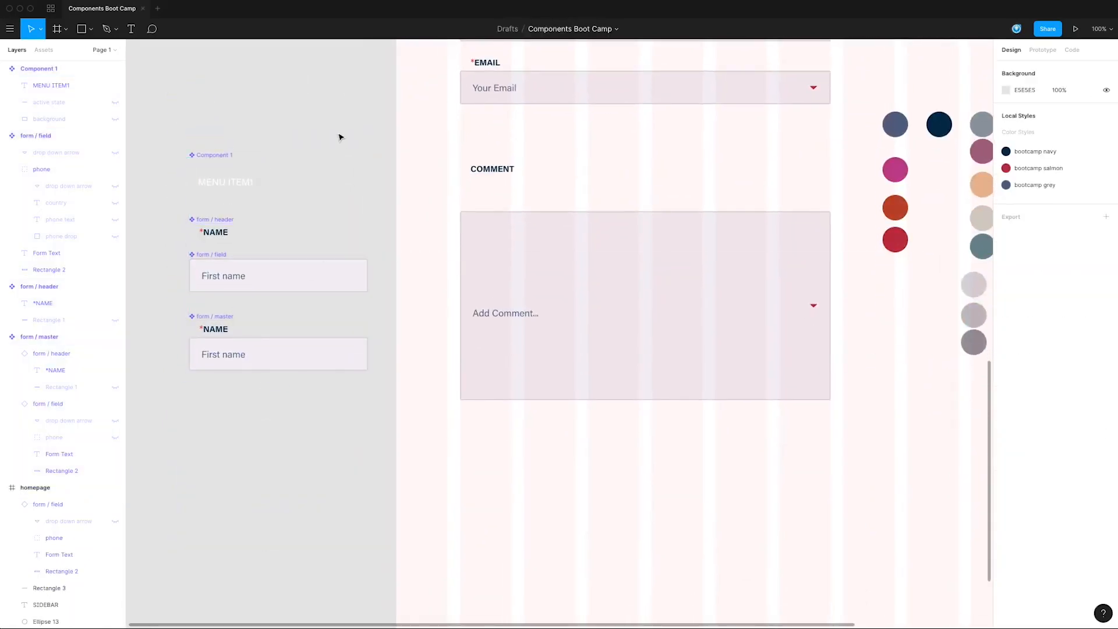
# - Set the vertical constraint of the Form Text in the original form / field to Top
pyautogui.click(520, 234)
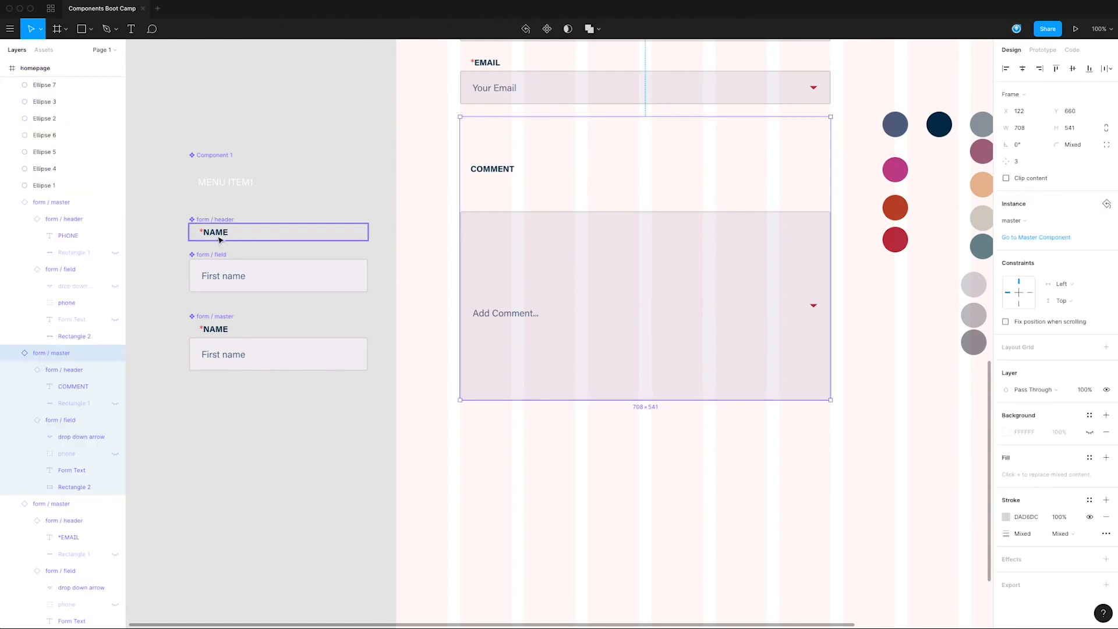
pyautogui.doubleClick(265, 286)
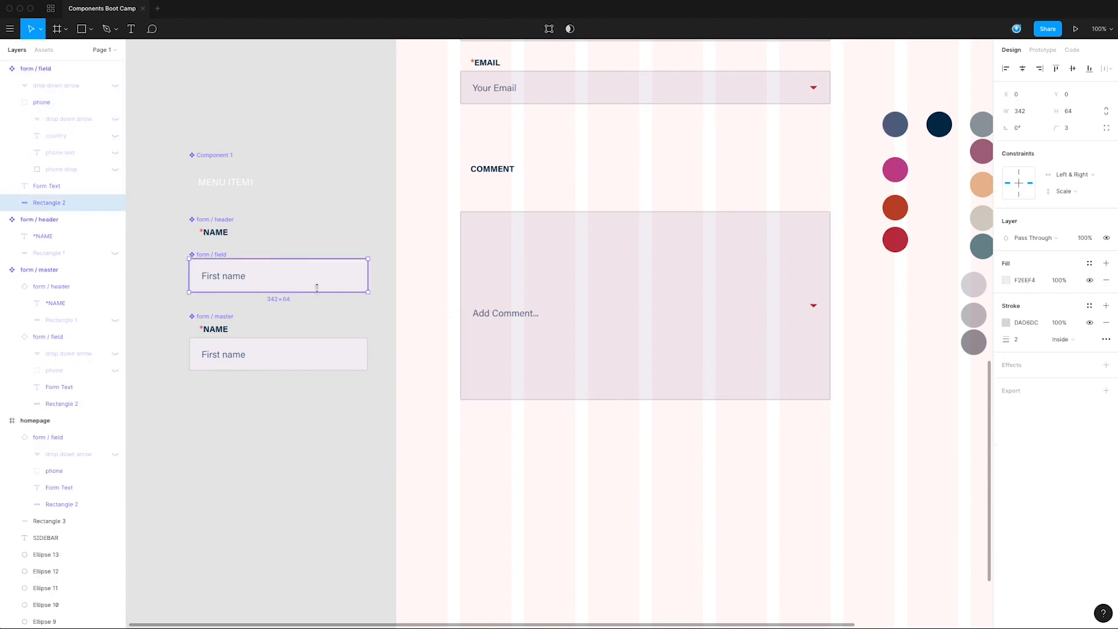
pyautogui.click(237, 276)
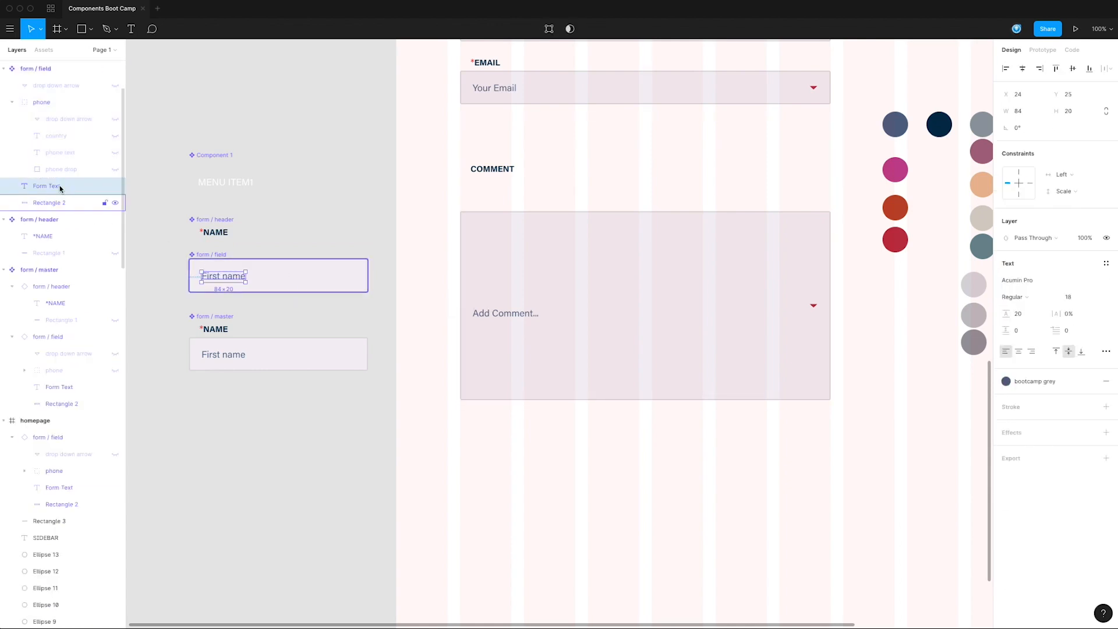
pyautogui.click(1055, 192)
pyautogui.click(1081, 145)
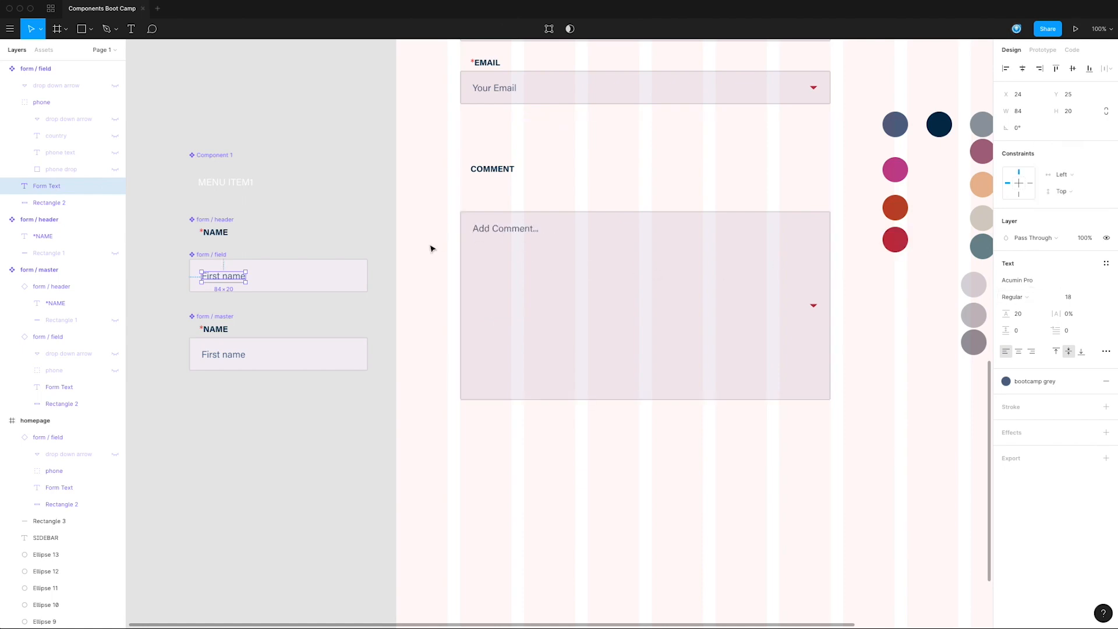
# - Replace the COMMENT form's placeholder with "Lorem ipsum dolor sit amet" repeated five times
pyautogui.doubleClick(521, 233)
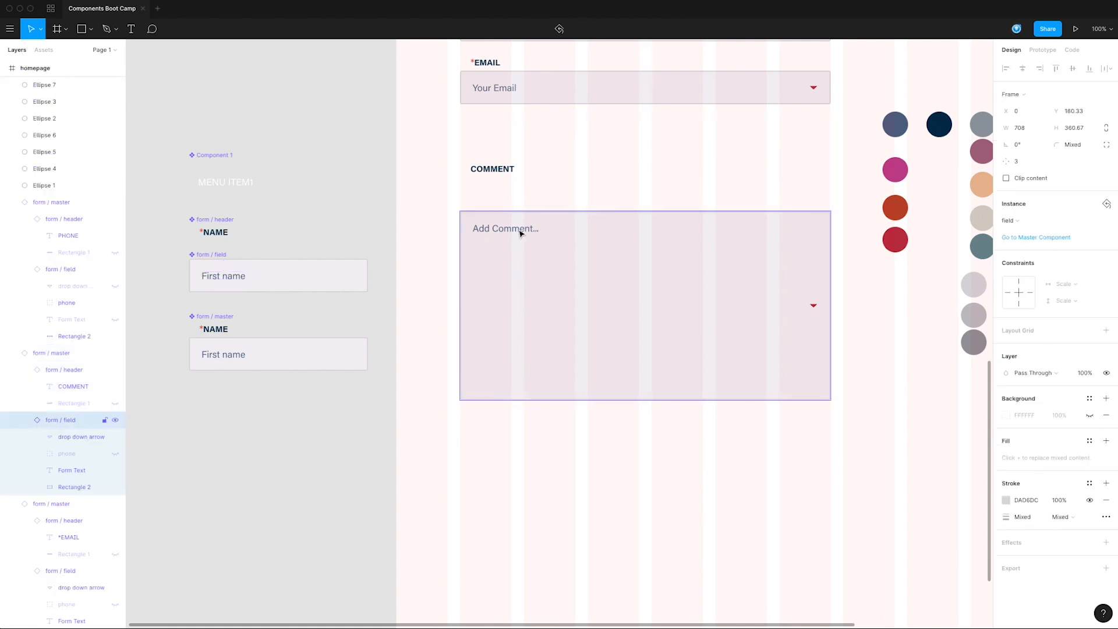
pyautogui.doubleClick(522, 232)
pyautogui.doubleClick(518, 229)
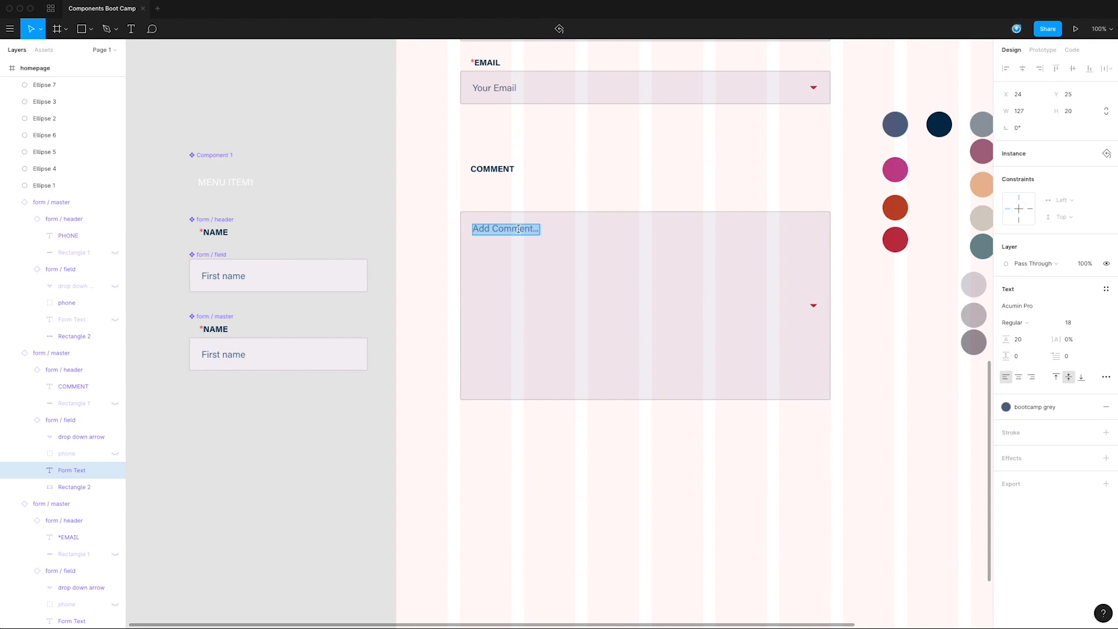
pyautogui.write('Lorem ipsum dolor sit ame')
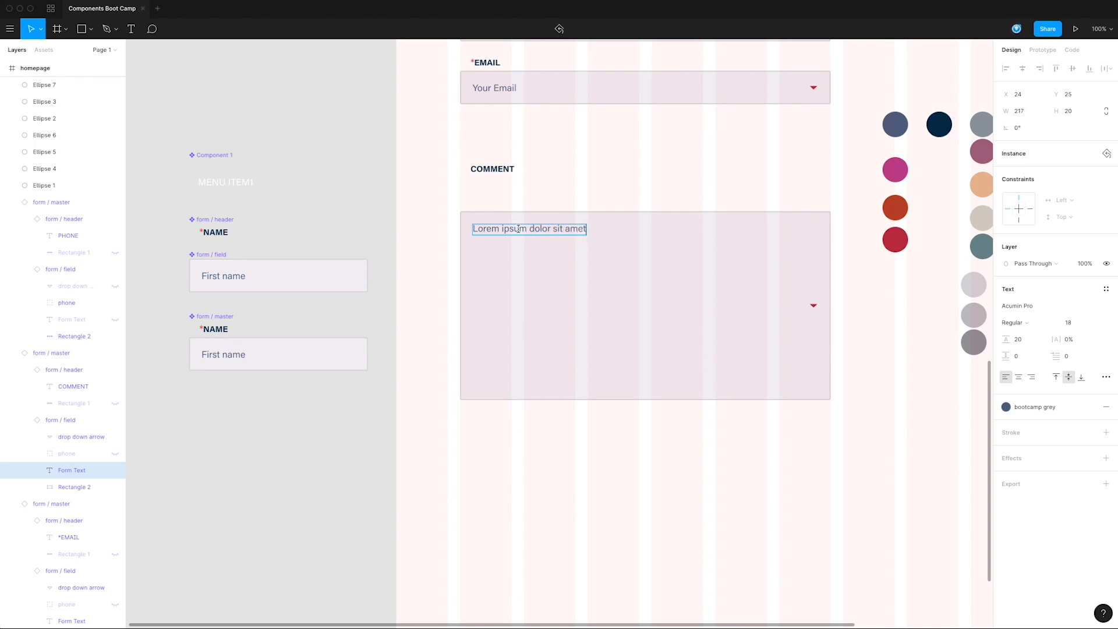
pyautogui.write('t')
pyautogui.hotkey('ctrl', 'a')
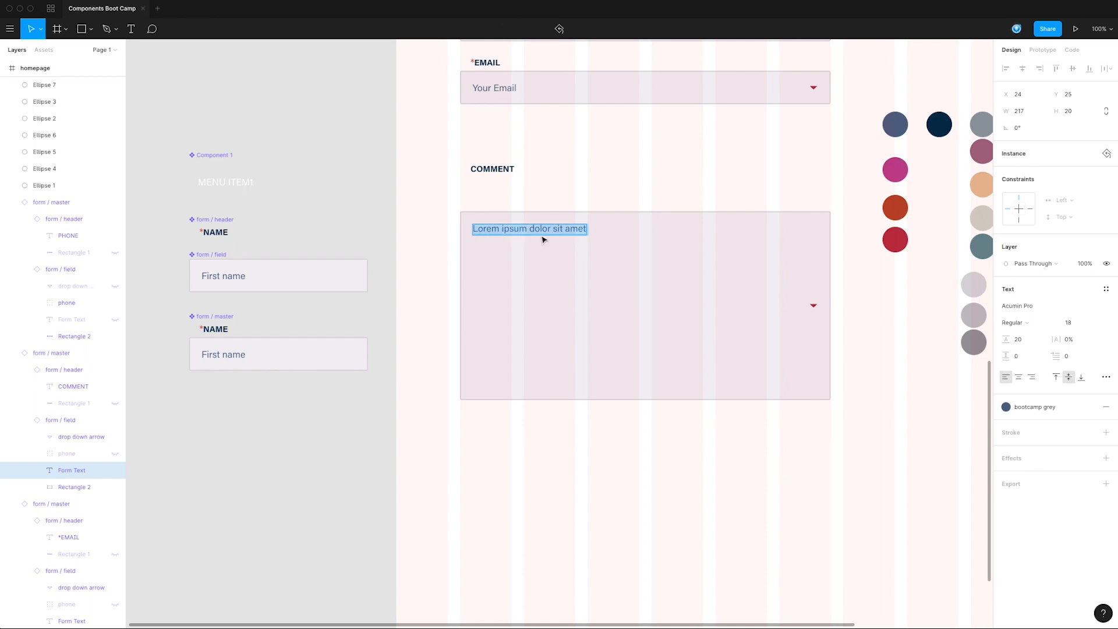
pyautogui.hotkey('ctrl', 'v')
pyautogui.hotkey('ctrl', 'v')
pyautogui.hotkey('ctrl', 'v')
pyautogui.hotkey('ctrl', 'v')
pyautogui.hotkey('ctrl', 'v')
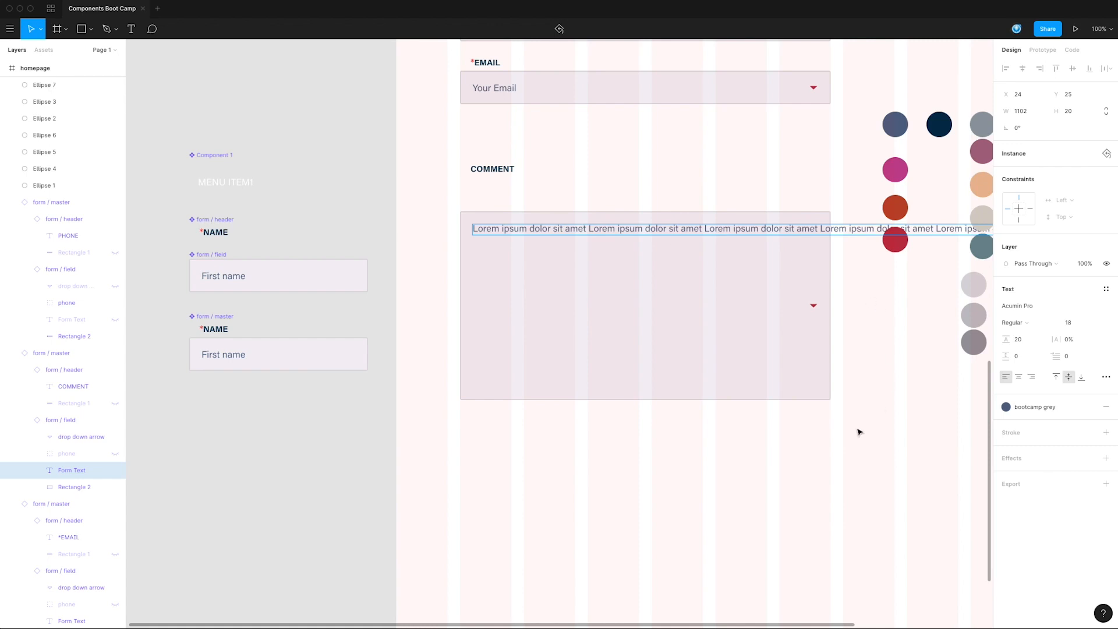
pyautogui.press('Escape')
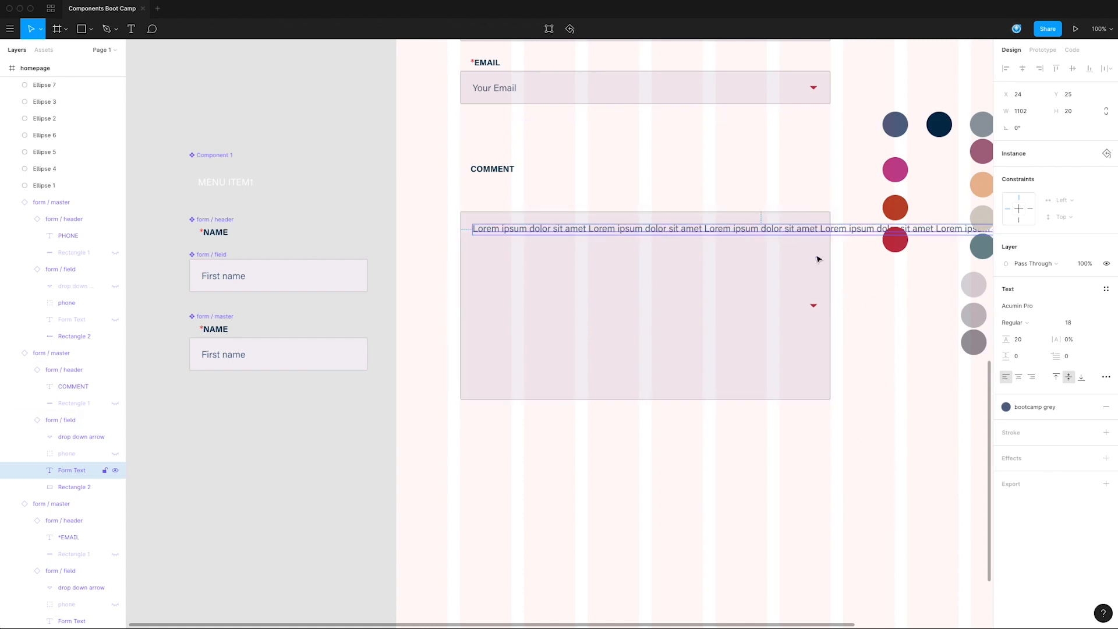
# - Set the original form / field's Form Text to Left & Right horizontal constraint and widen its text box to about 293 px
pyautogui.scroll(-1, 474, 320)
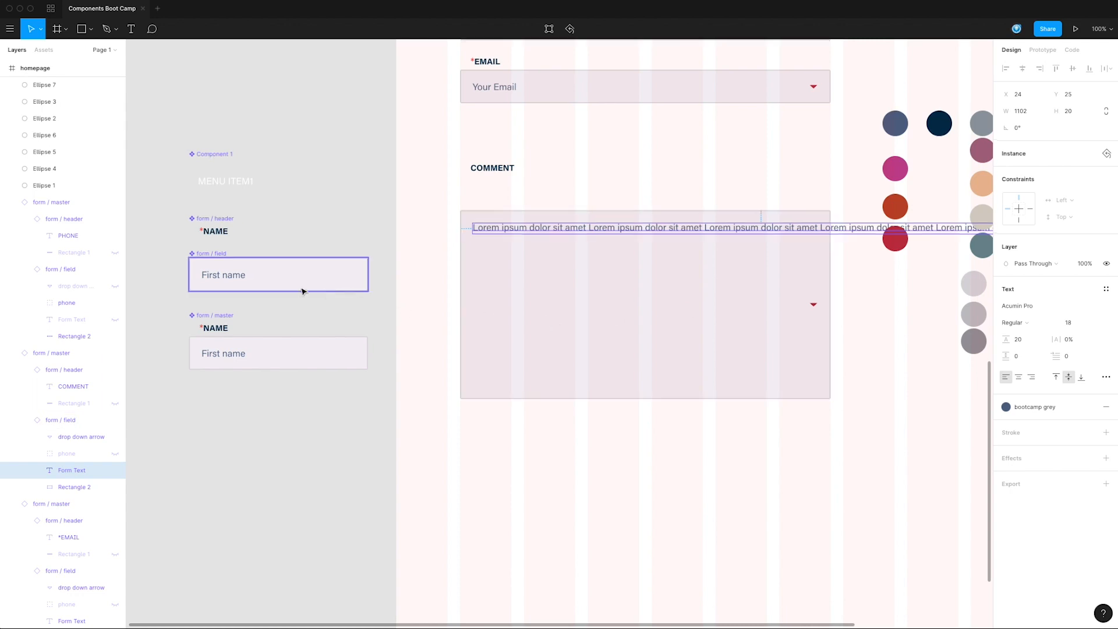
pyautogui.click(237, 278)
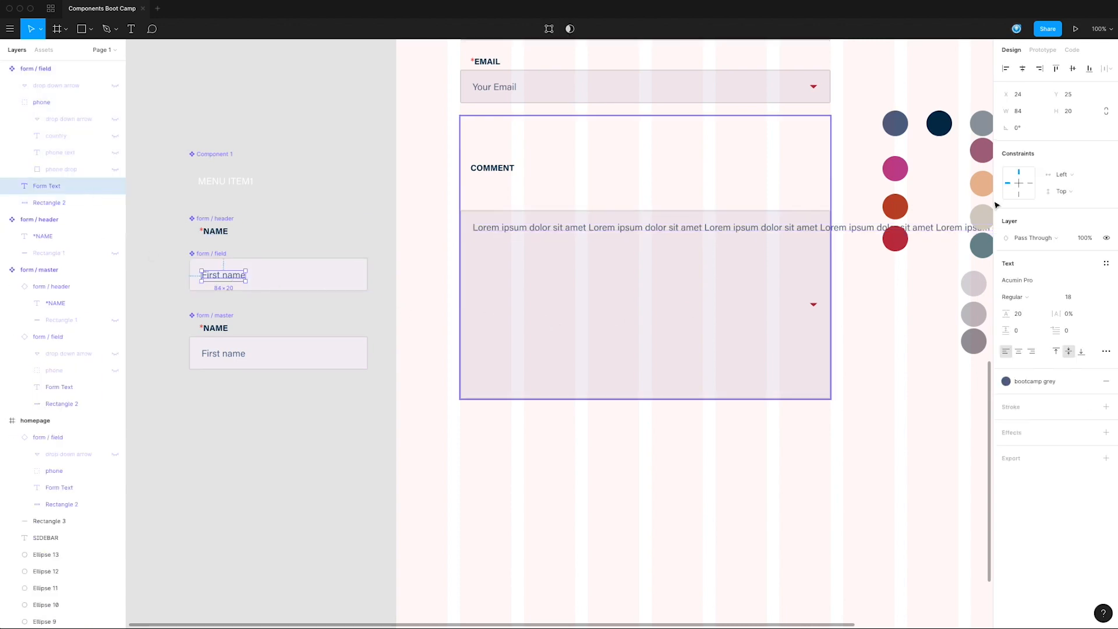
pyautogui.click(1077, 175)
pyautogui.click(1081, 202)
pyautogui.moveTo(248, 275); pyautogui.dragTo(354, 275)
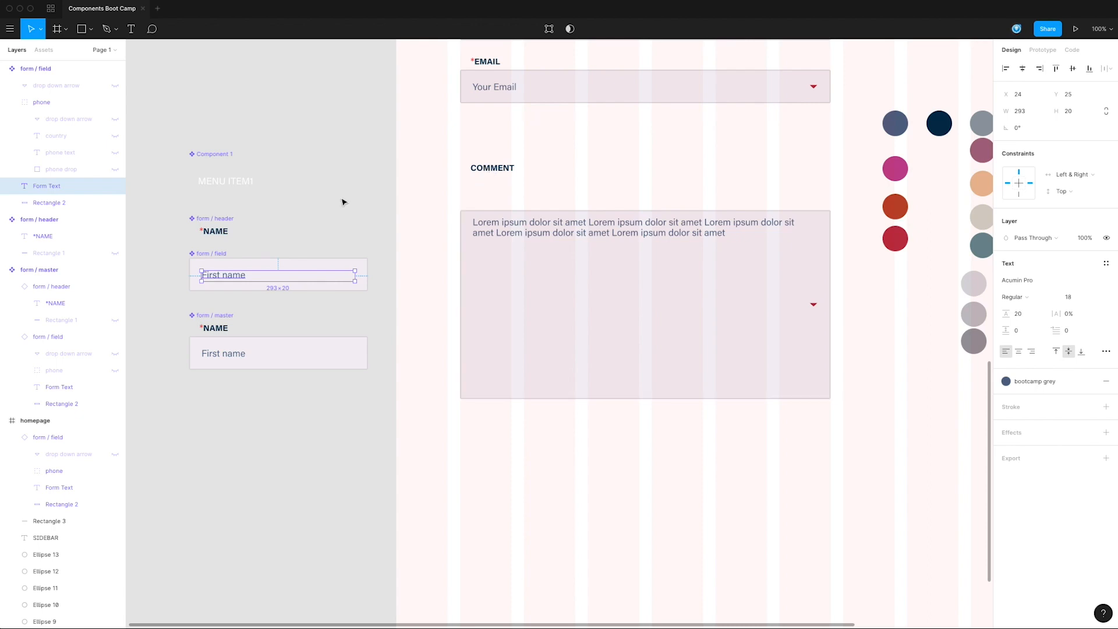
# - Examine the original form / header and its layers against the stretched header of the COMMENT form
pyautogui.click(236, 231)
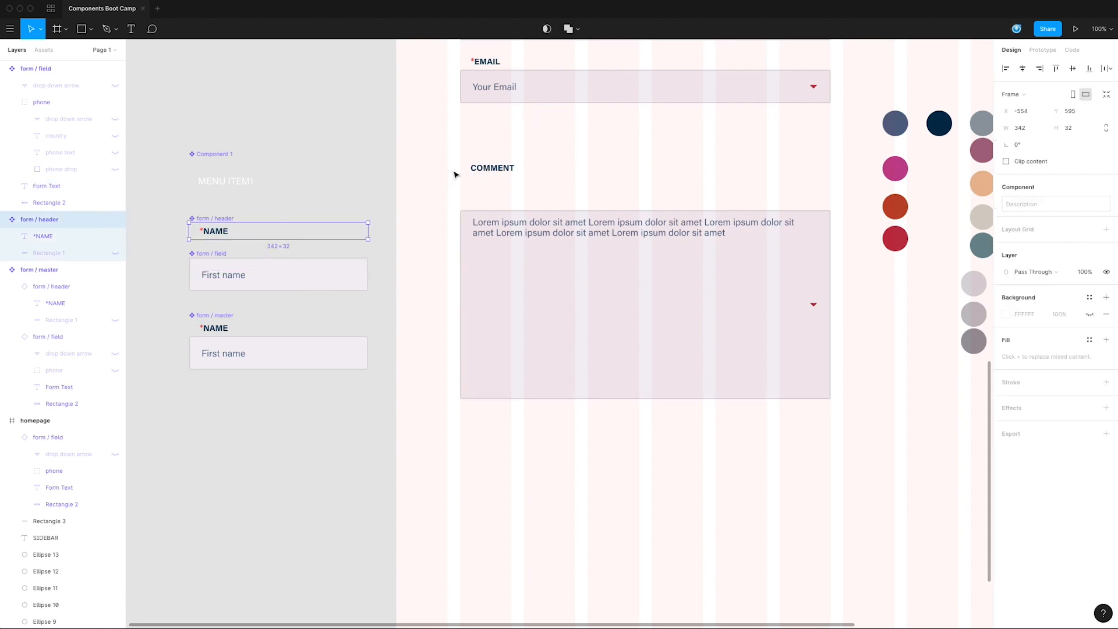
pyautogui.click(514, 168)
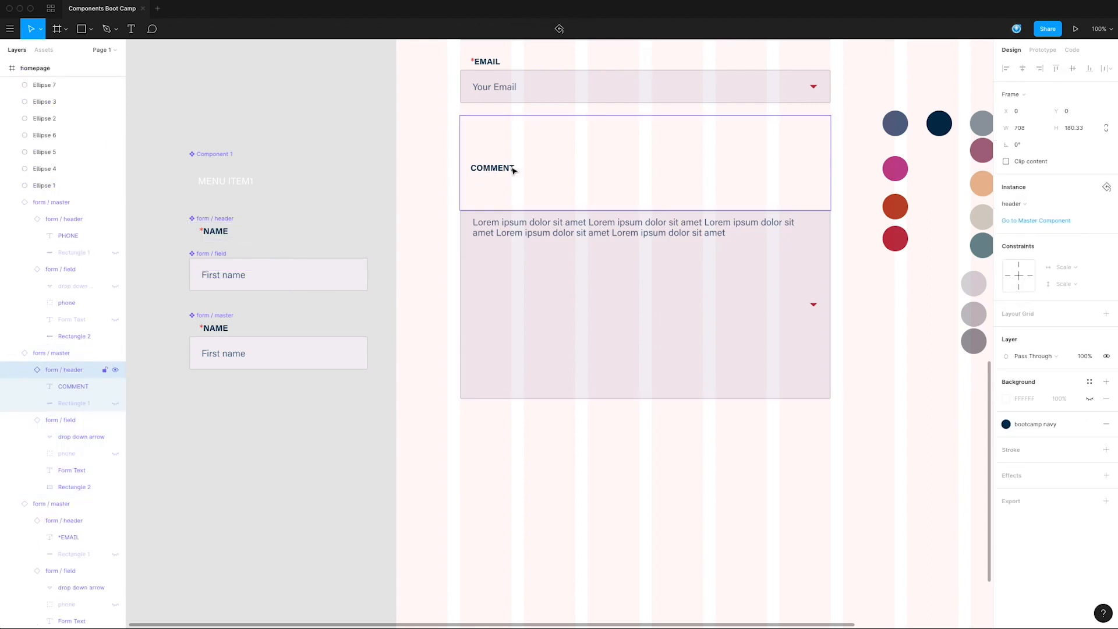
pyautogui.click(227, 233)
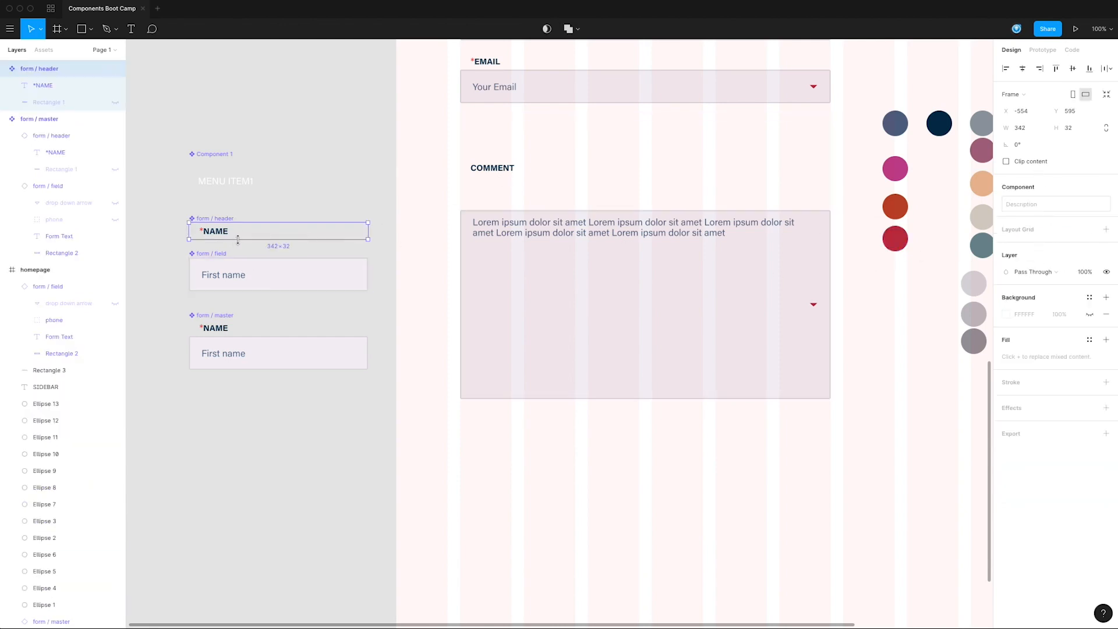
pyautogui.click(53, 104)
pyautogui.click(65, 70)
pyautogui.click(69, 102)
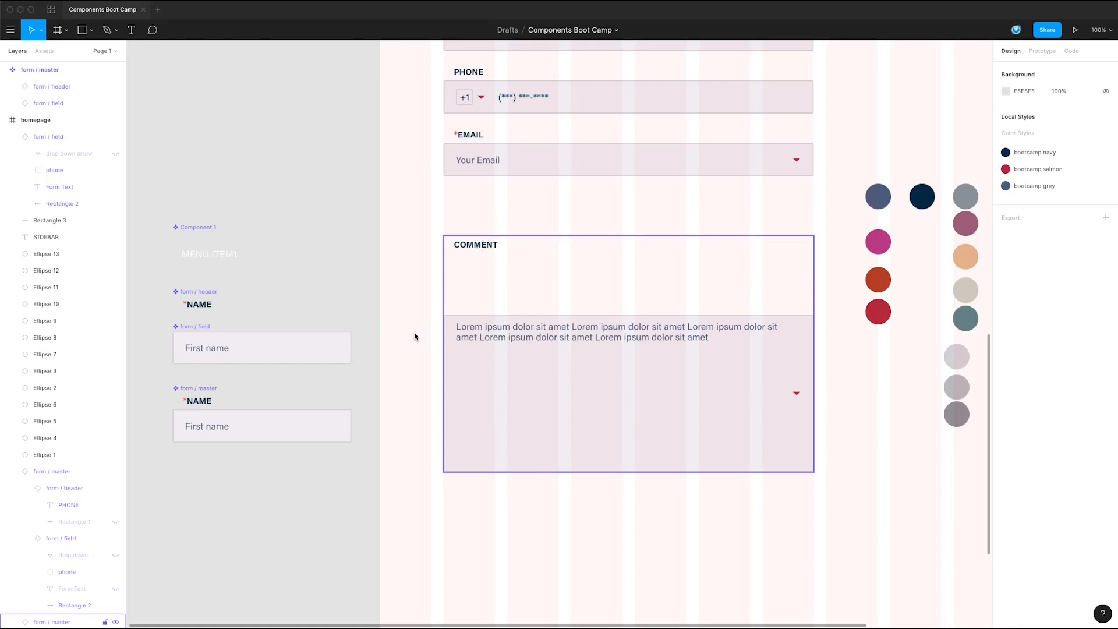
# - Set the vertical constraint of the form / field inside form / master to Top & Bottom
pyautogui.click(615, 464)
pyautogui.moveTo(609, 460)
pyautogui.mouseDown()
pyautogui.moveTo(623, 434)
pyautogui.moveTo(623, 521)
pyautogui.moveTo(628, 467)
pyautogui.mouseUp()
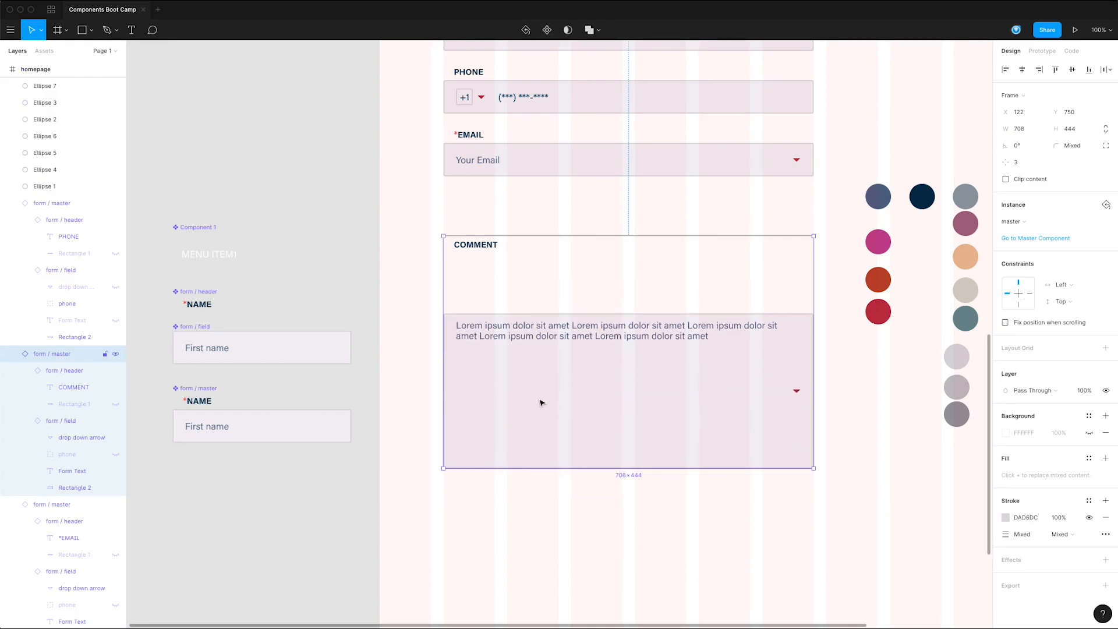
pyautogui.doubleClick(284, 432)
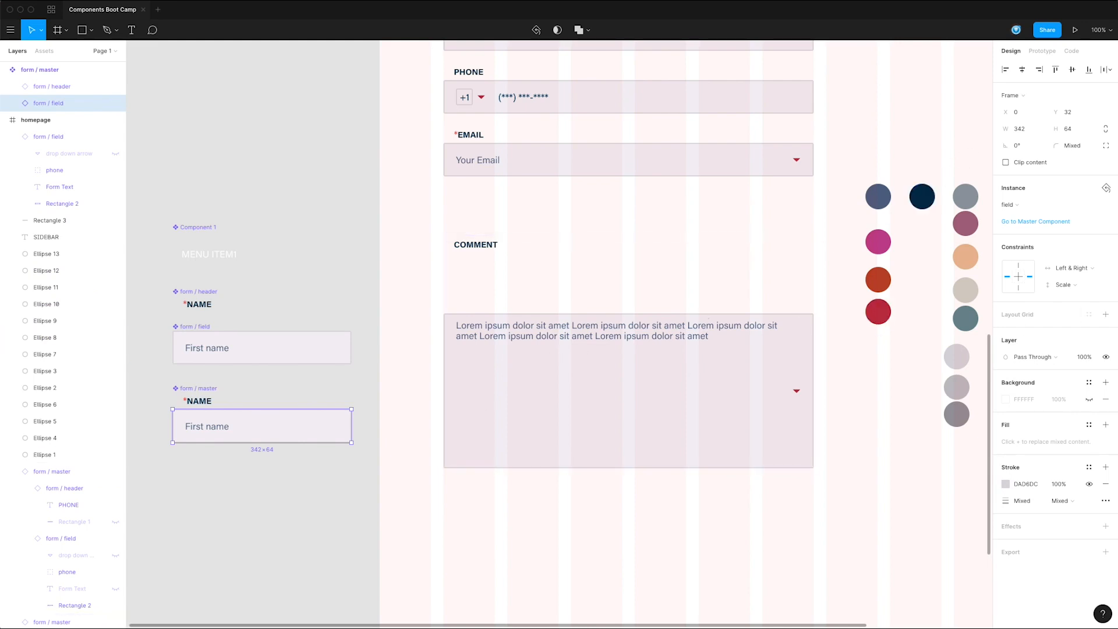
pyautogui.click(1073, 285)
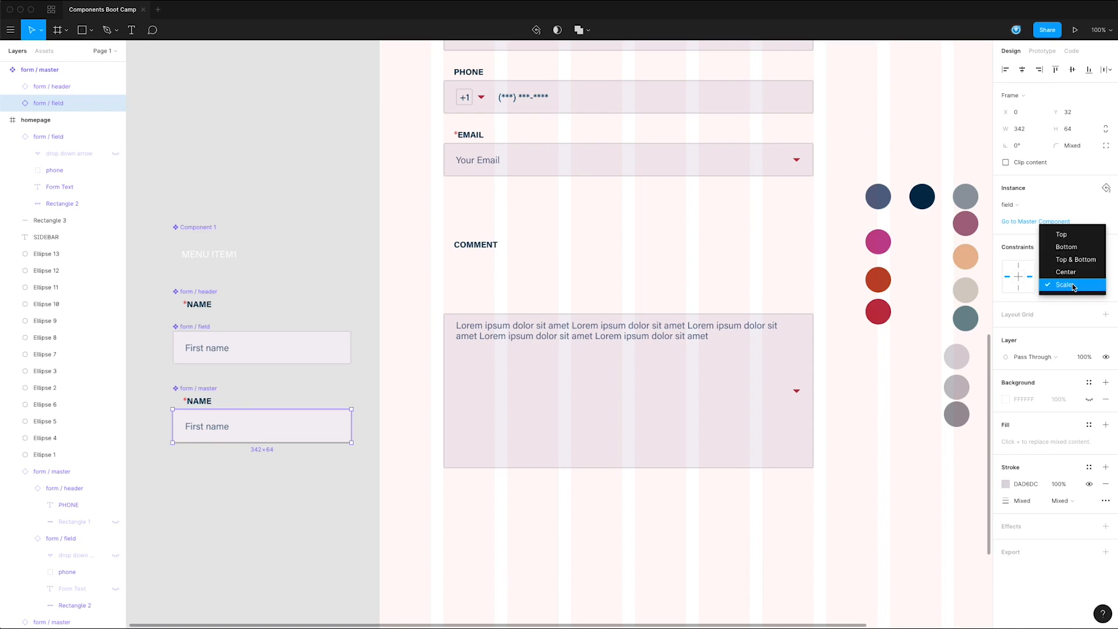
pyautogui.click(1071, 262)
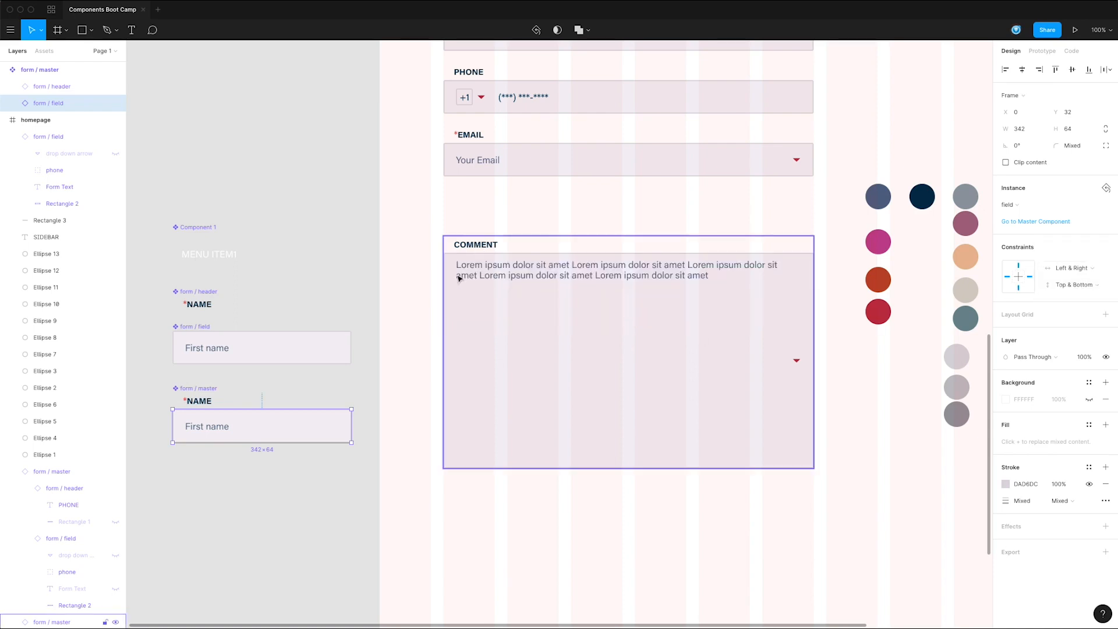
# - Shorten the COMMENT form to about 277 px high and hide its field's drop down arrow
pyautogui.click(206, 402)
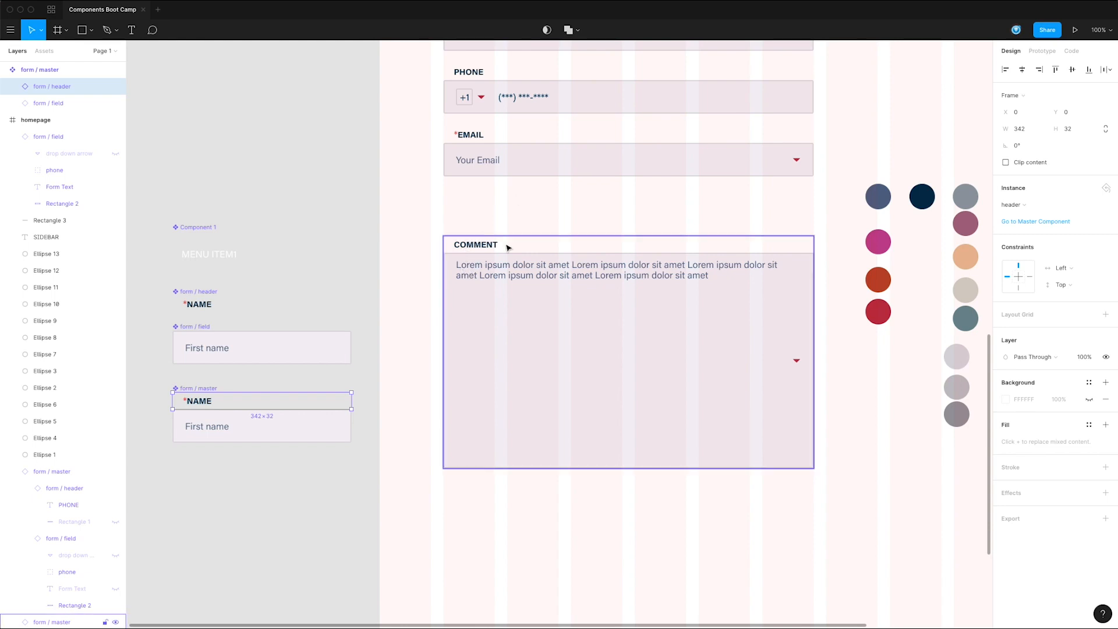
pyautogui.click(613, 386)
pyautogui.moveTo(655, 467); pyautogui.dragTo(686, 382)
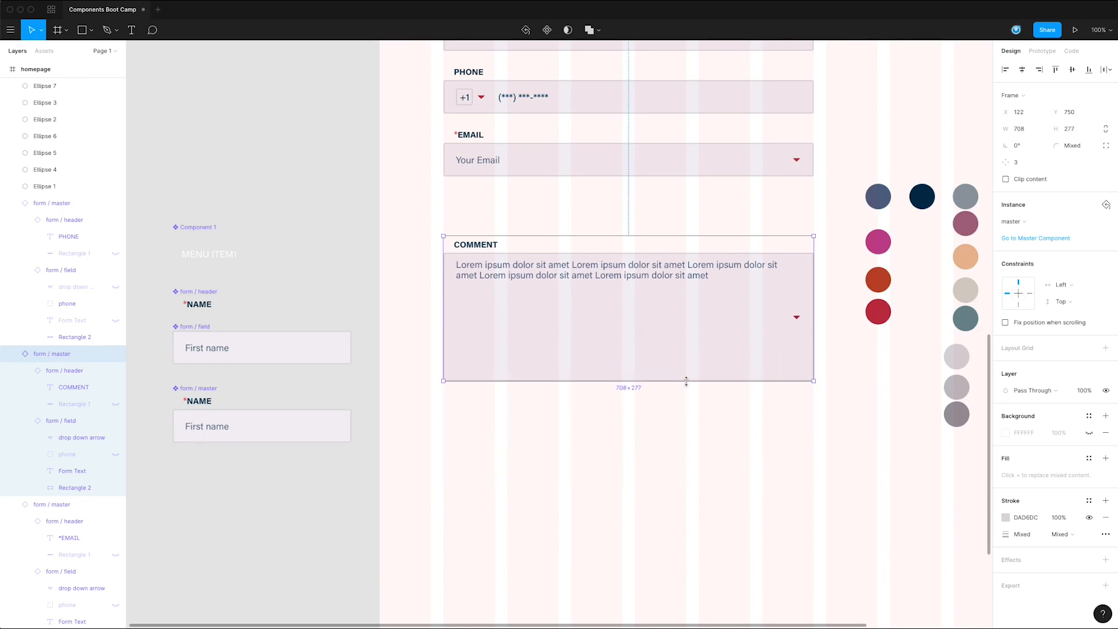
pyautogui.click(666, 280)
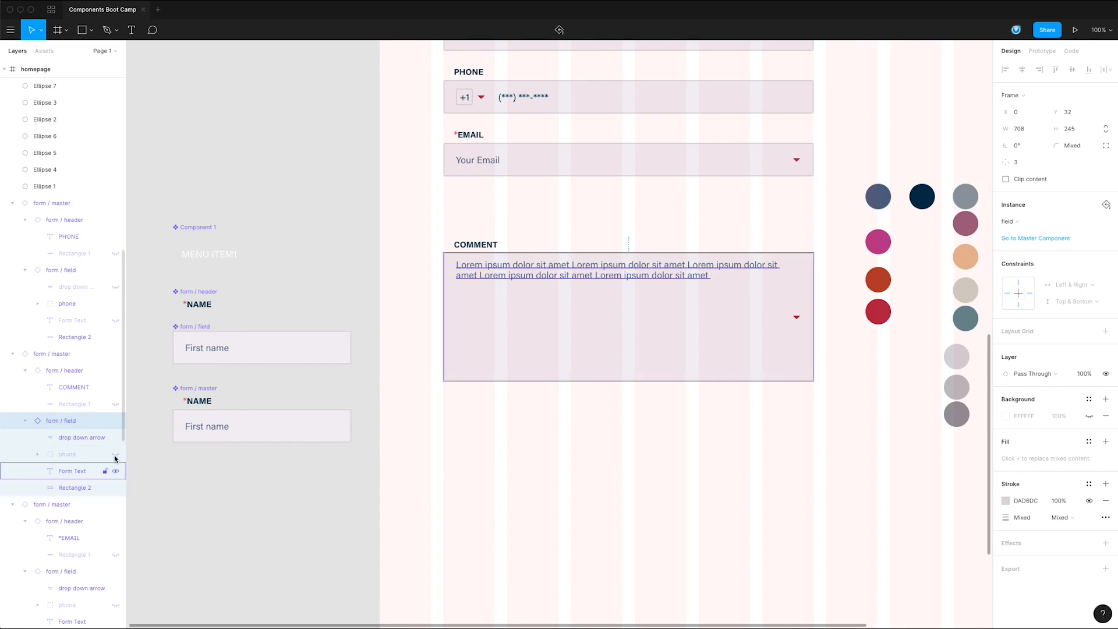
pyautogui.click(115, 437)
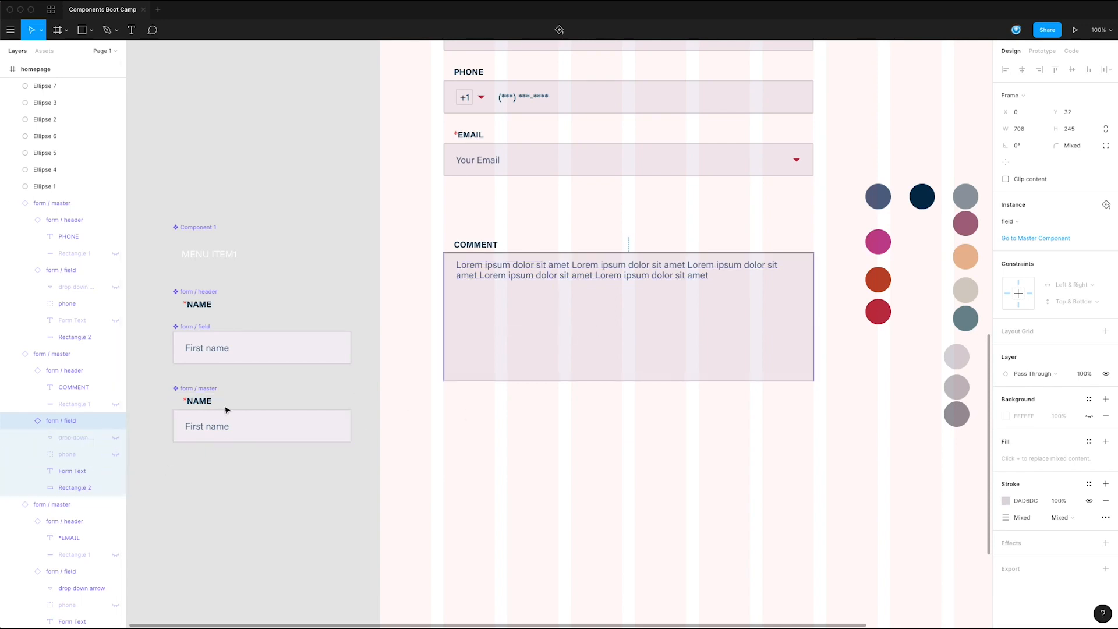
# - Copy the original form / field's border color and draw a 45° line about 16 px long near the field's lower-right corner
pyautogui.doubleClick(281, 351)
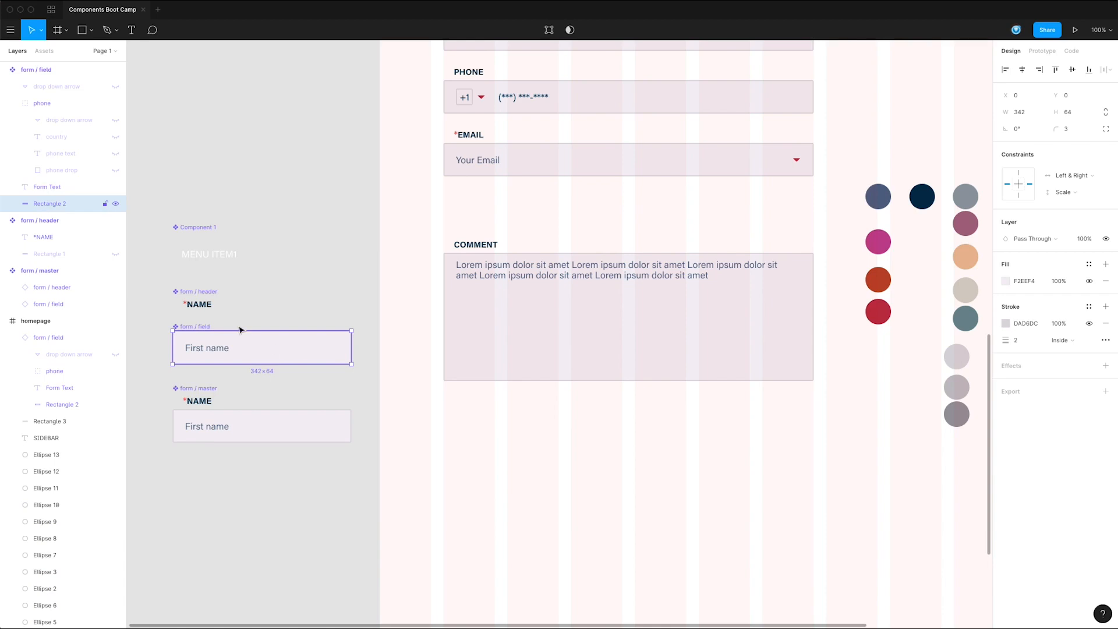
pyautogui.press('z')
pyautogui.moveTo(336, 345); pyautogui.dragTo(383, 385)
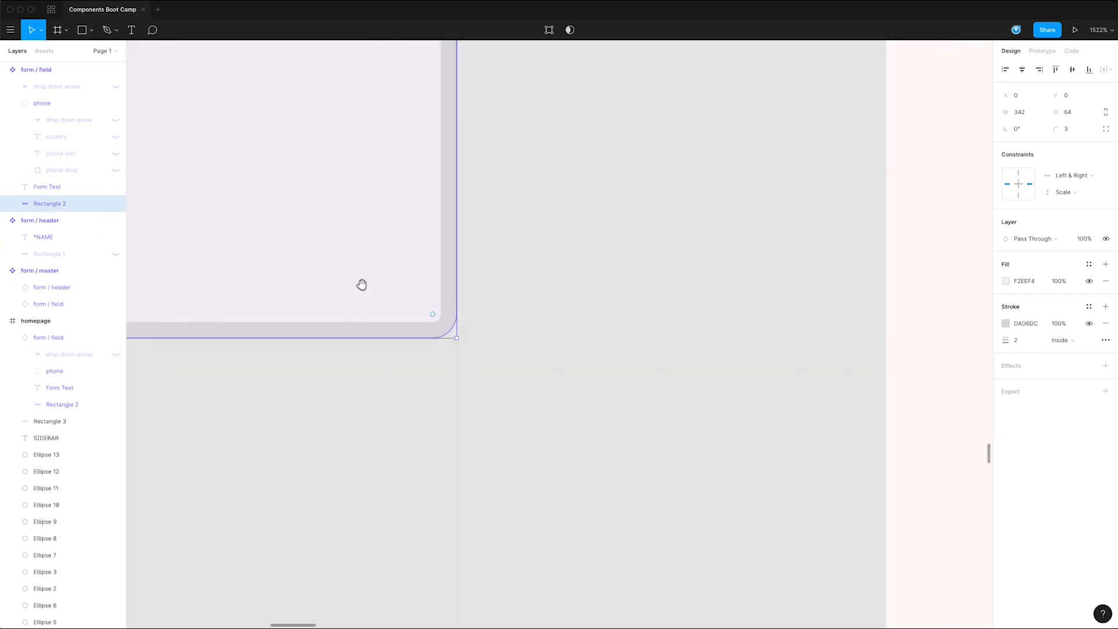
pyautogui.moveTo(362, 287); pyautogui.dragTo(596, 313)
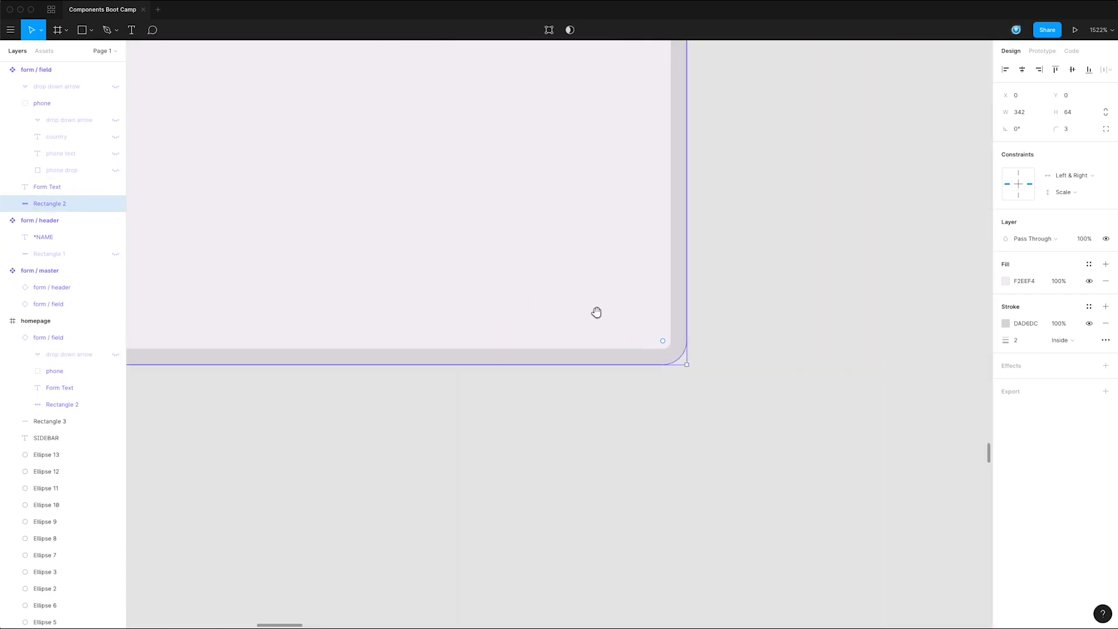
pyautogui.click(1014, 323)
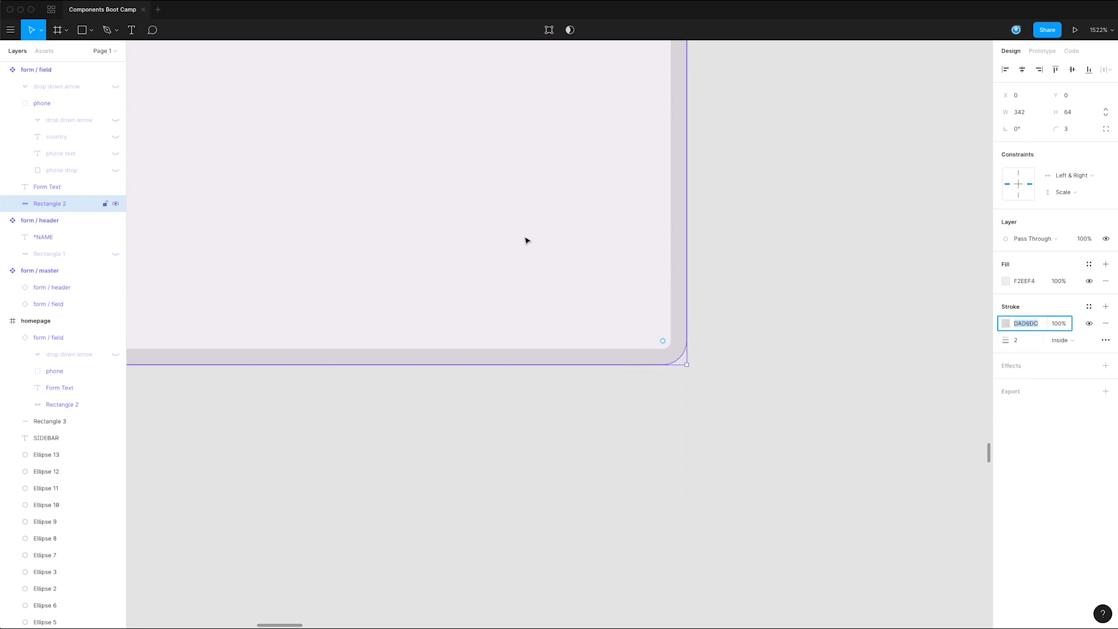
pyautogui.click(91, 29)
pyautogui.click(77, 69)
pyautogui.moveTo(550, 307)
pyautogui.mouseDown()
pyautogui.moveTo(634, 277)
pyautogui.moveTo(662, 252)
pyautogui.moveTo(648, 257)
pyautogui.mouseUp()
# - Set the diagonal line's stroke color to DAD6DC, matching the field's border
pyautogui.click(1035, 308)
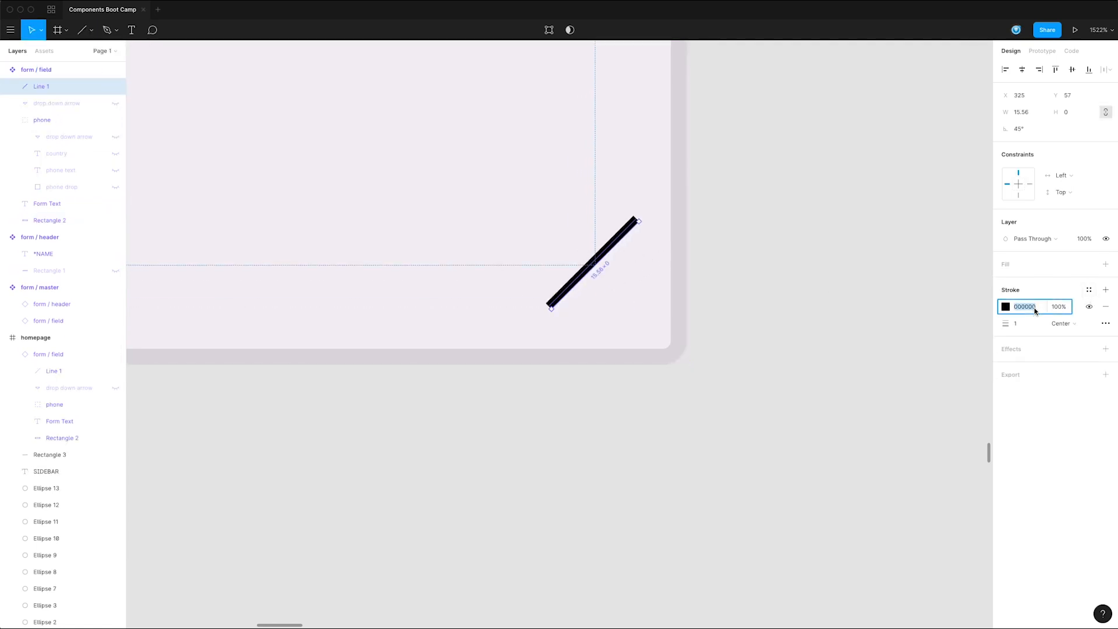
pyautogui.write('D8D8D8')
pyautogui.press('Return')
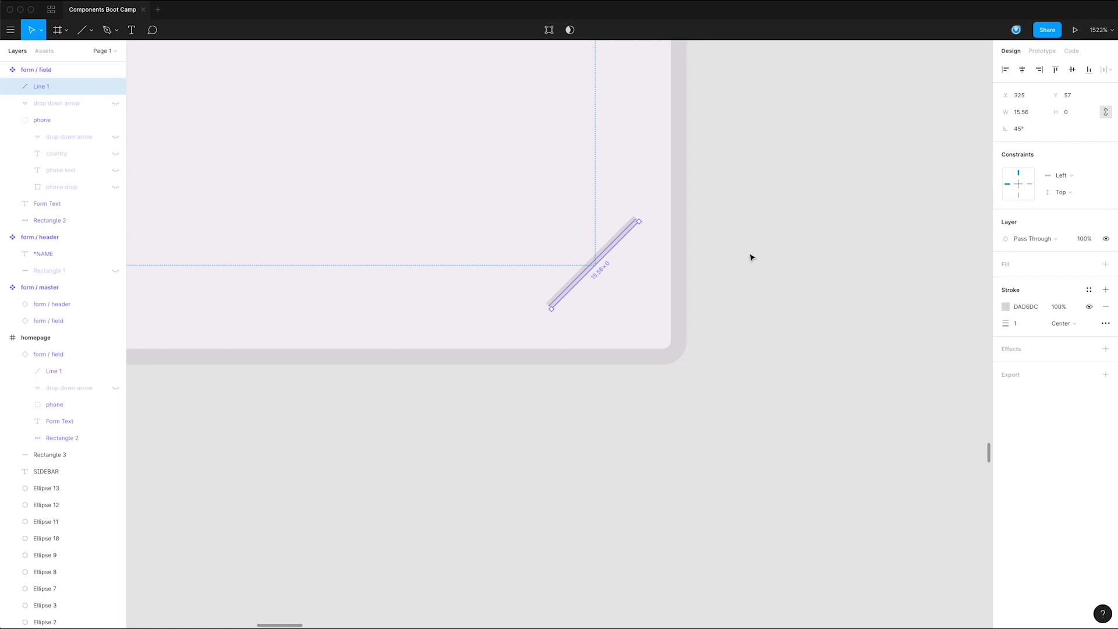
# - Add a second, parallel 45° line about 24 px long just inside the first one, with the same stroke color
pyautogui.click(751, 254)
pyautogui.moveTo(751, 254); pyautogui.dragTo(863, 266)
pyautogui.doubleClick(748, 287)
pyautogui.moveTo(748, 286); pyautogui.dragTo(777, 218)
pyautogui.click(863, 252)
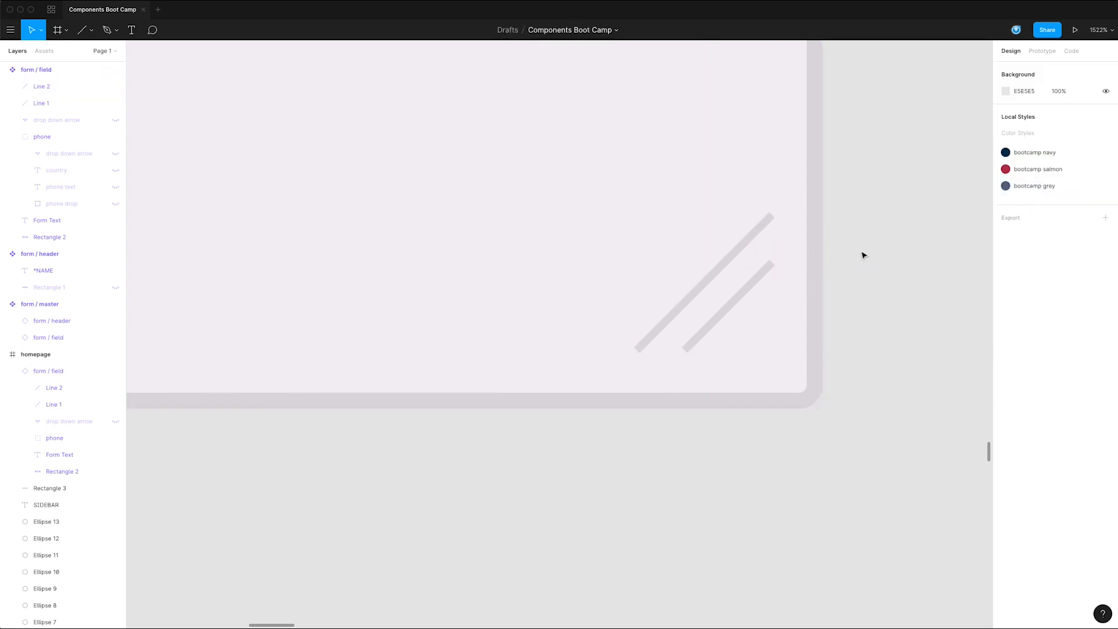
# - Group the two diagonal lines in the original form / field
pyautogui.keyDown('alt'); pyautogui.click(755, 257); pyautogui.keyUp('alt')
pyautogui.keyDown('alt'); pyautogui.click(755, 257); pyautogui.keyUp('alt')
pyautogui.keyDown('alt'); pyautogui.click(755, 257); pyautogui.keyUp('alt')
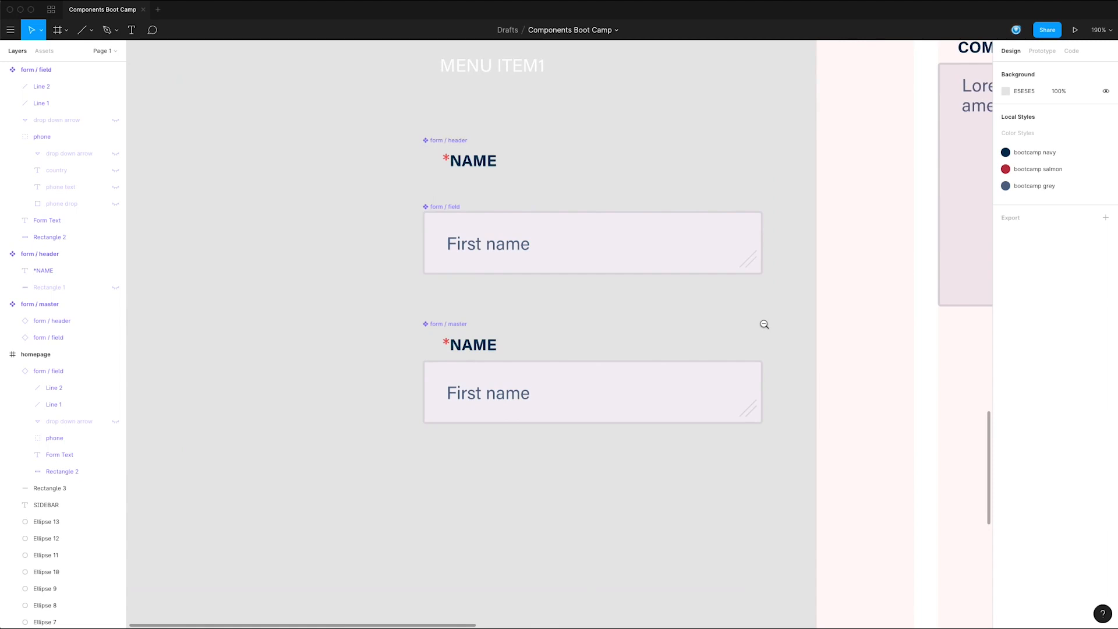
pyautogui.keyDown('alt'); pyautogui.click(770, 319); pyautogui.keyUp('alt')
pyautogui.moveTo(891, 331); pyautogui.dragTo(646, 302)
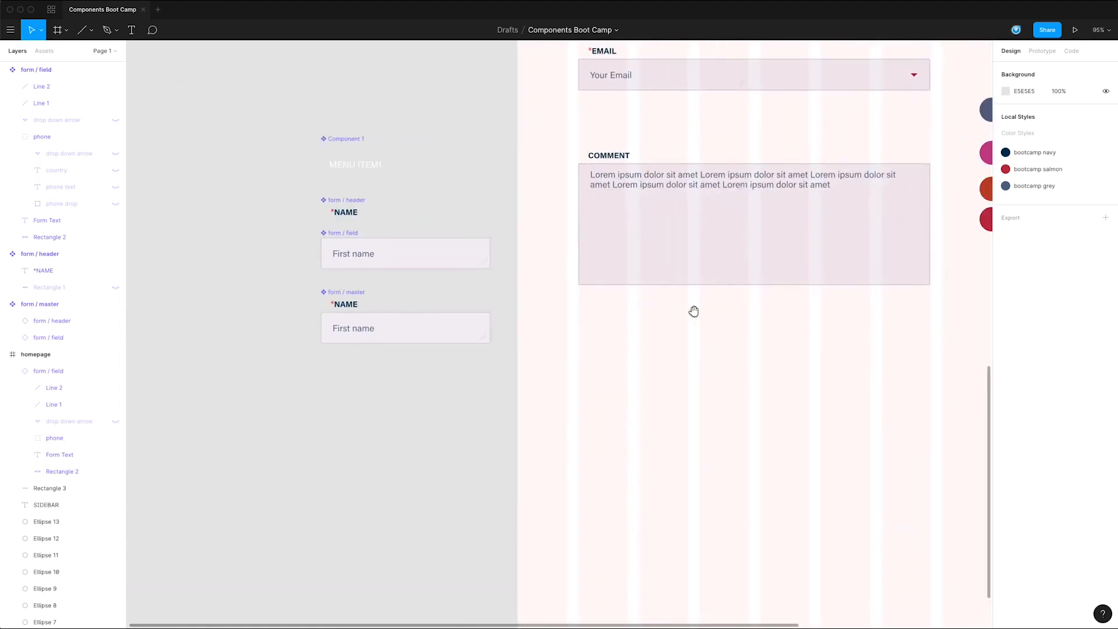
pyautogui.click(482, 255)
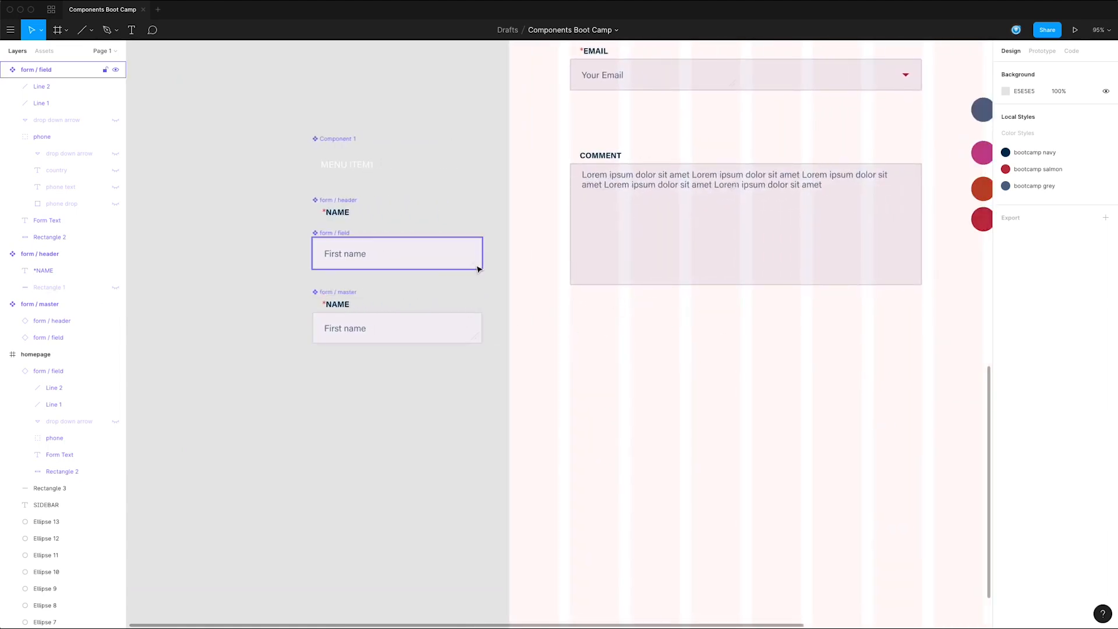
pyautogui.doubleClick(478, 268)
pyautogui.keyDown('shift'); pyautogui.click(59, 88); pyautogui.keyUp('shift')
pyautogui.press('super+g')
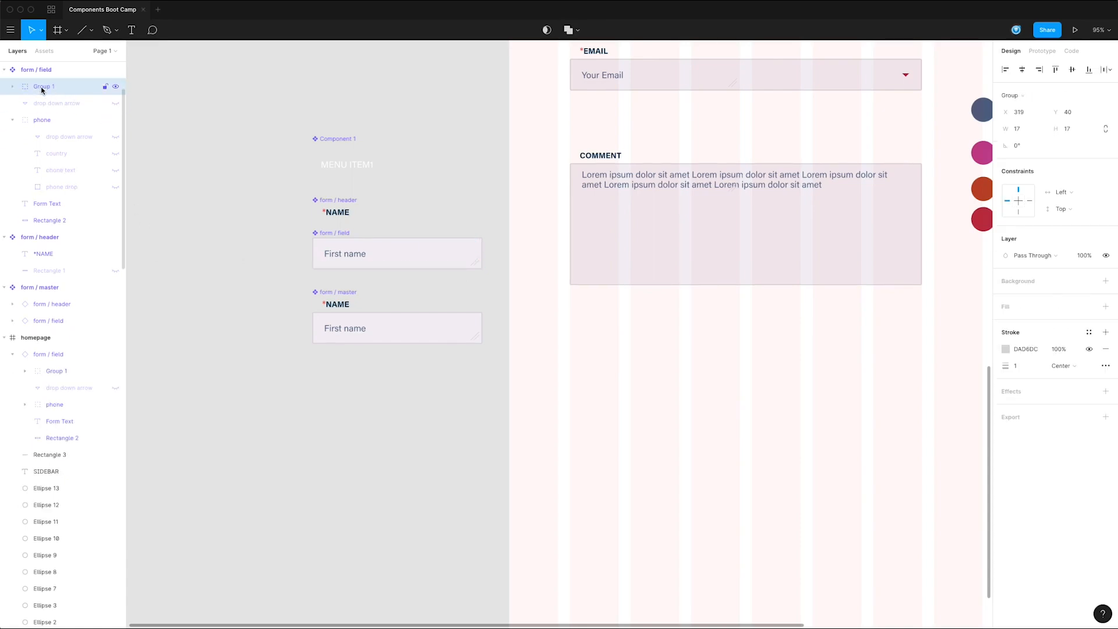
# - Rename the group of diagonal lines "comment line" and hide it in the original form / field
pyautogui.doubleClick(42, 89)
pyautogui.write('comment line')
pyautogui.press('Return')
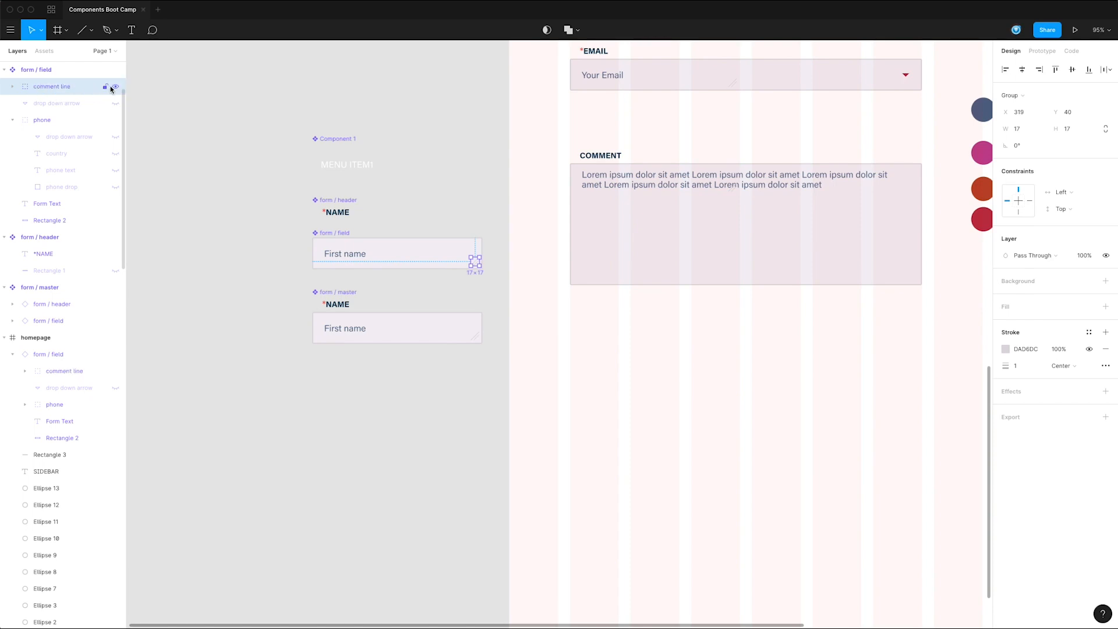
# - Show the comment line in the COMMENT form's field and check where it sits in the stretched field
pyautogui.click(801, 267)
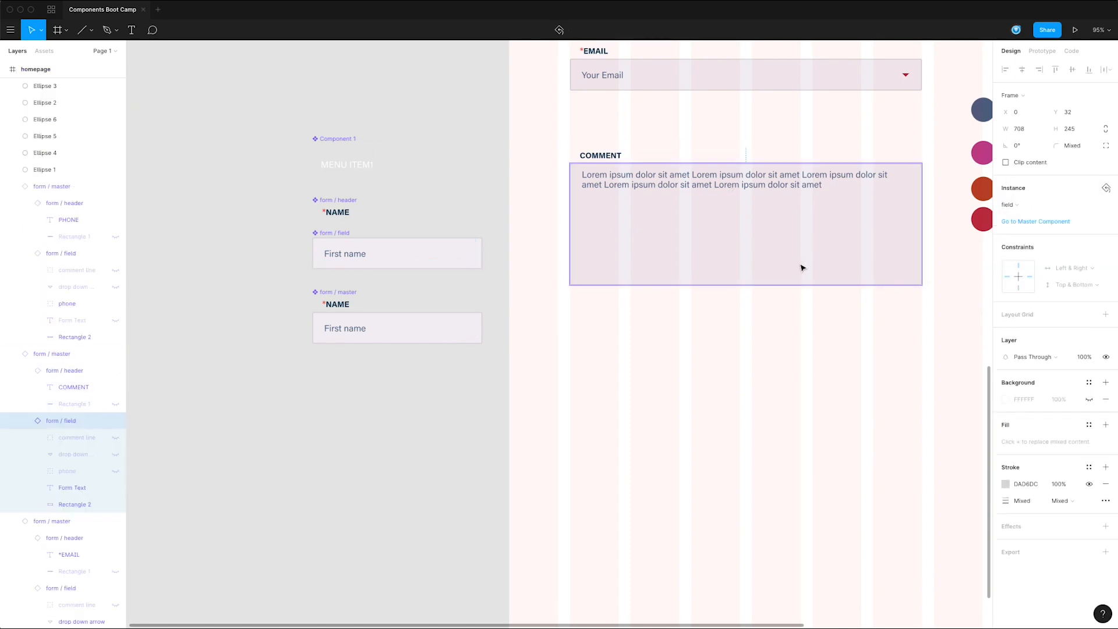
pyautogui.click(115, 437)
pyautogui.click(976, 411)
pyautogui.click(873, 241)
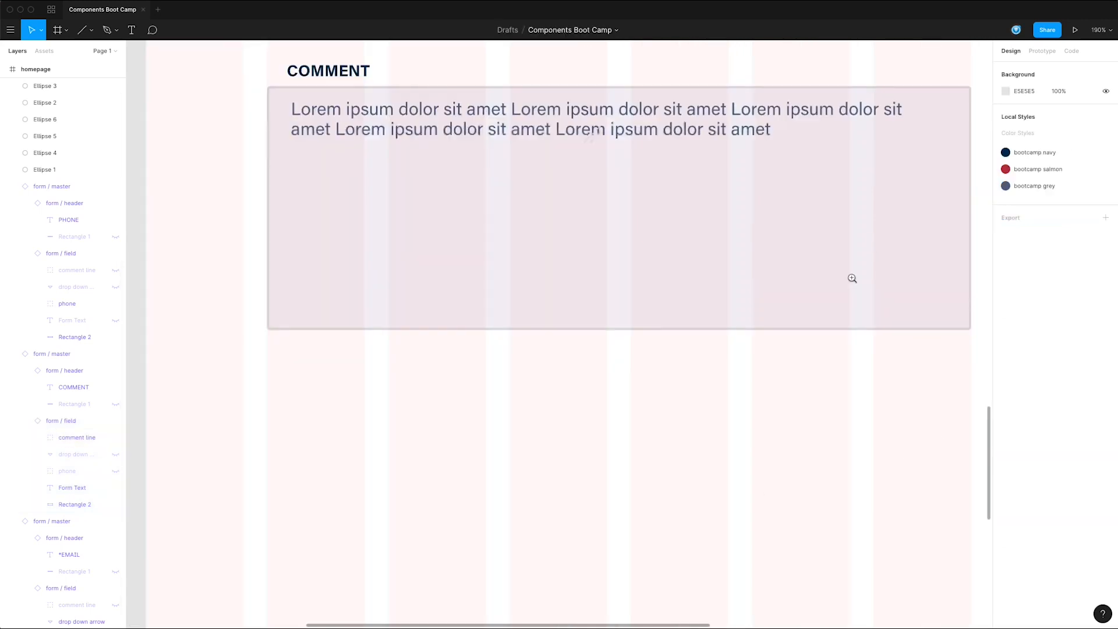
pyautogui.click(861, 258)
pyautogui.scroll(5, 724, 280)
pyautogui.hscroll(-3, 723, 280)
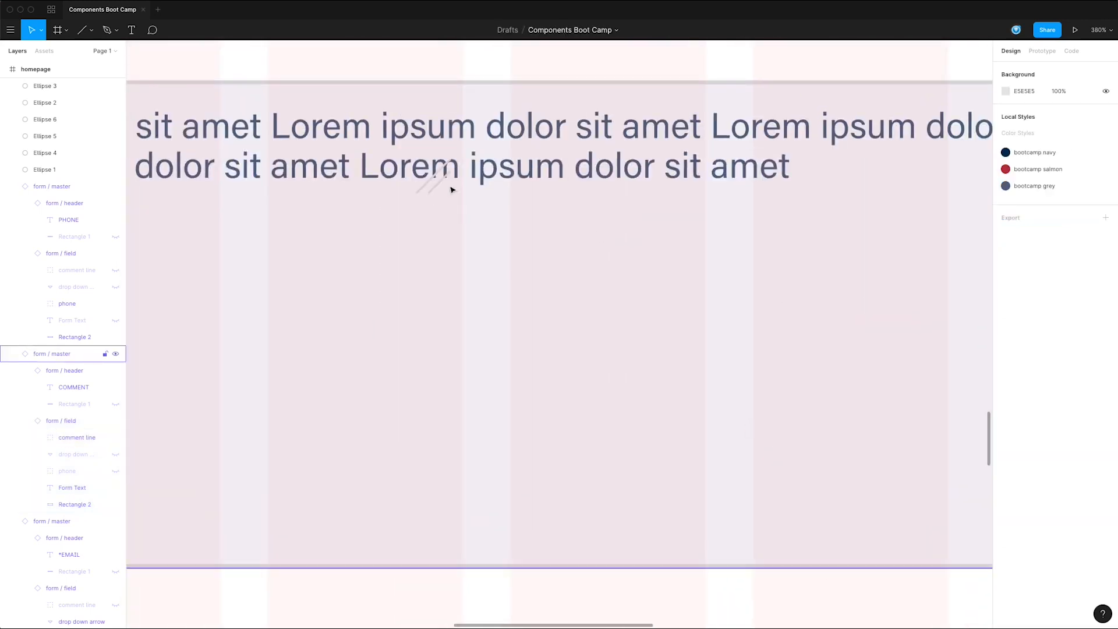
# - Inspect the constraints of the comment line nested in form / master's form / field
pyautogui.keyDown('alt'); pyautogui.click(460, 277); pyautogui.keyUp('alt')
pyautogui.keyDown('alt'); pyautogui.click(459, 277); pyautogui.keyUp('alt')
pyautogui.keyDown('alt'); pyautogui.click(464, 295); pyautogui.keyUp('alt')
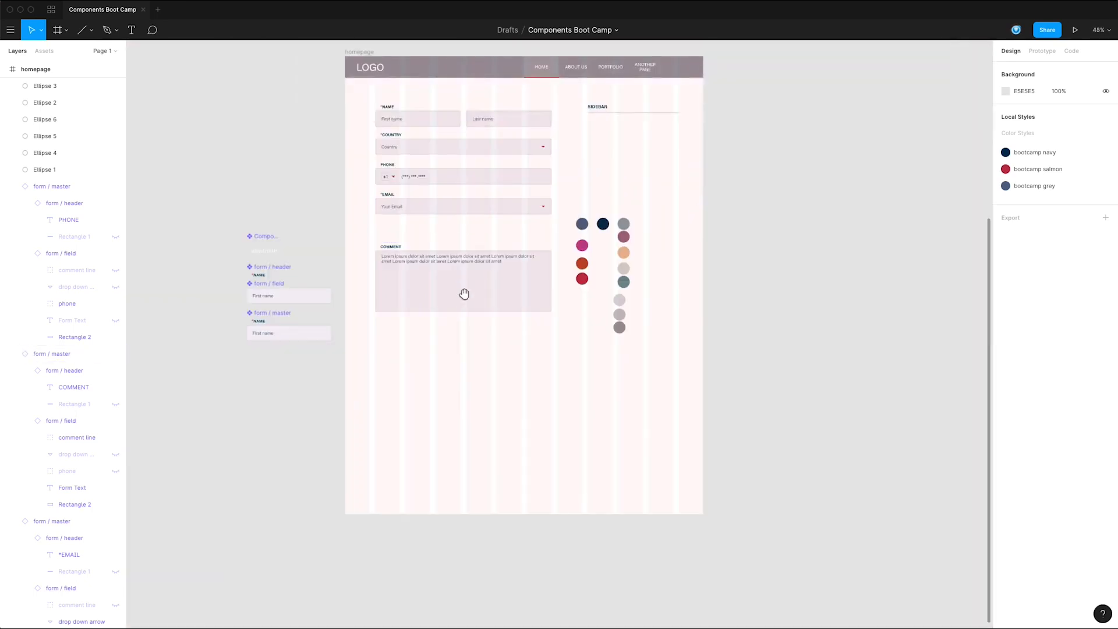
pyautogui.click(428, 330)
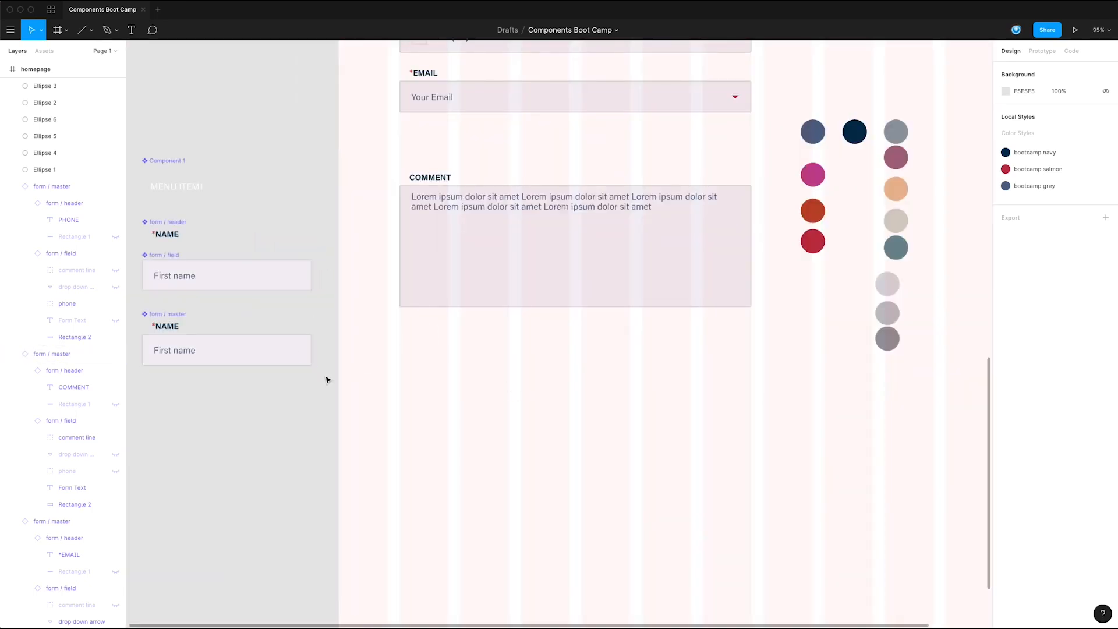
pyautogui.doubleClick(289, 354)
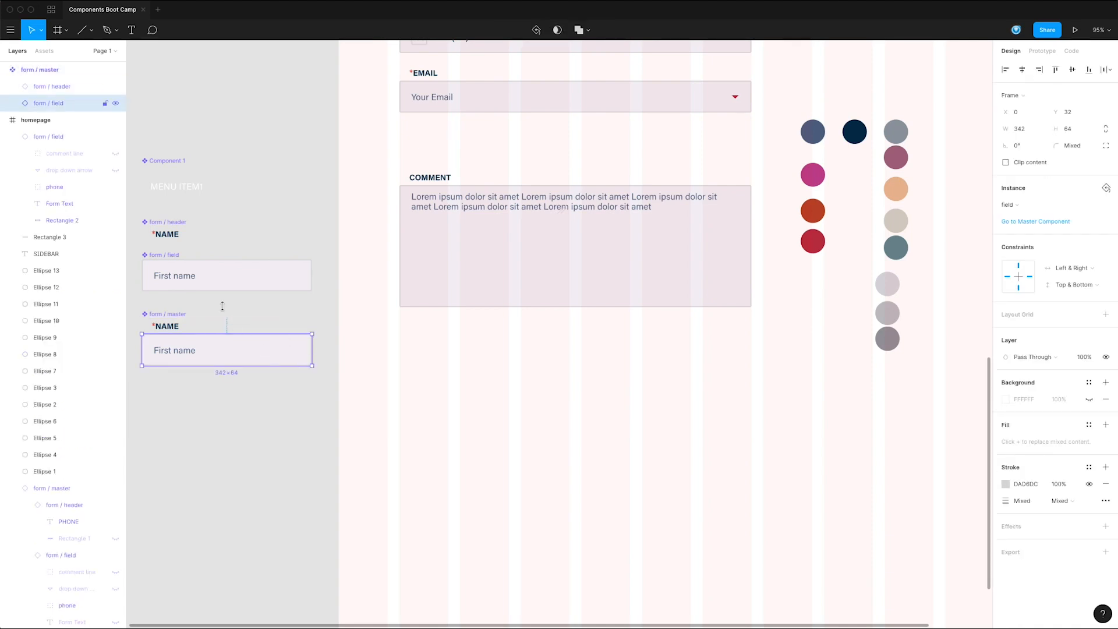
pyautogui.click(12, 104)
pyautogui.click(98, 119)
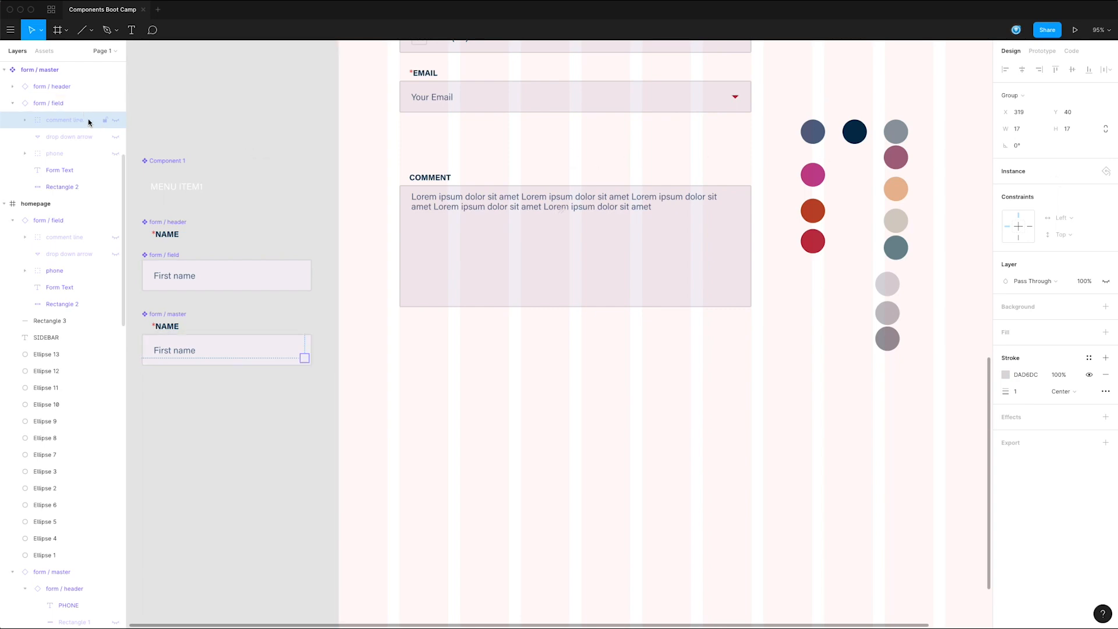
pyautogui.moveTo(77, 120)
pyautogui.mouseDown()
pyautogui.moveTo(79, 97)
pyautogui.moveTo(72, 119)
pyautogui.mouseUp()
# - Set the comment line group in the original form / field to Right horizontal and Bottom vertical constraints
pyautogui.click(291, 274)
pyautogui.click(58, 220)
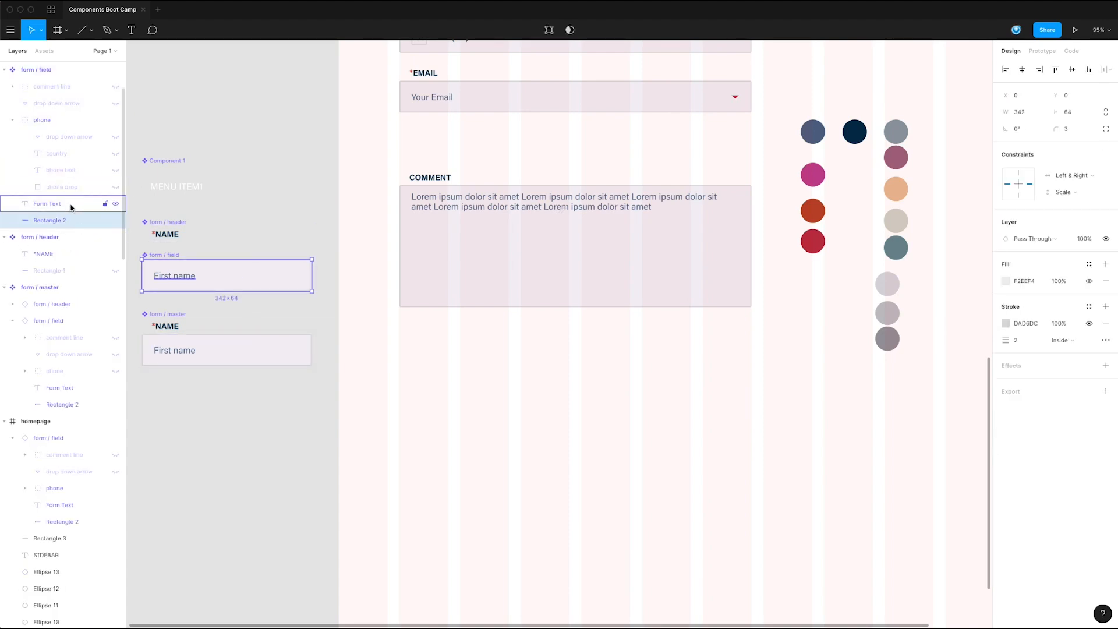
pyautogui.click(78, 86)
pyautogui.click(115, 87)
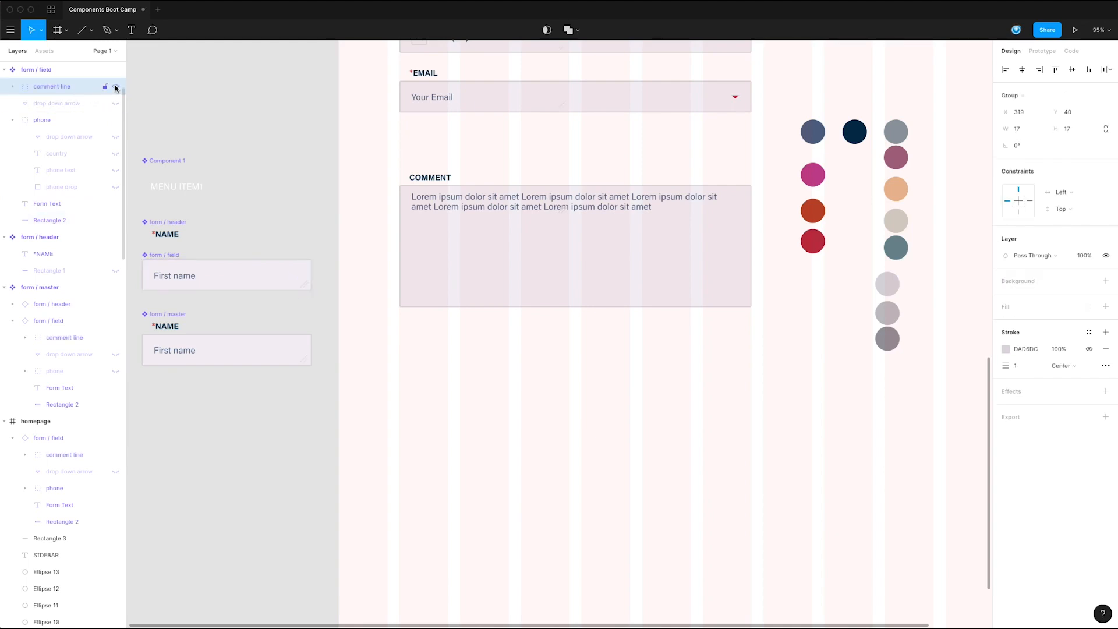
pyautogui.click(115, 87)
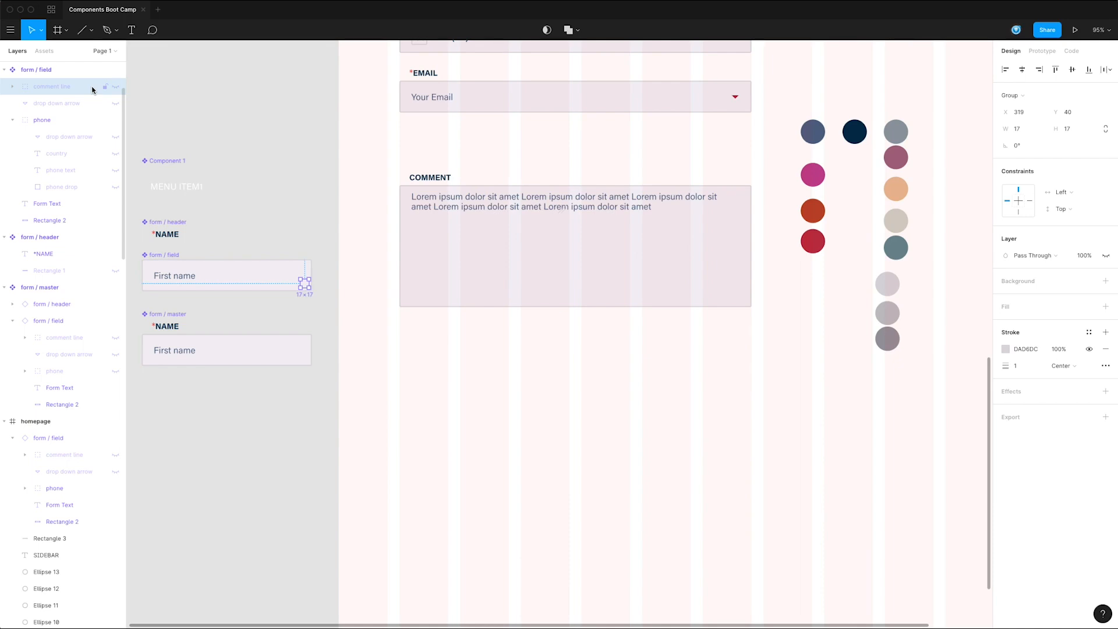
pyautogui.moveTo(95, 102); pyautogui.dragTo(103, 119)
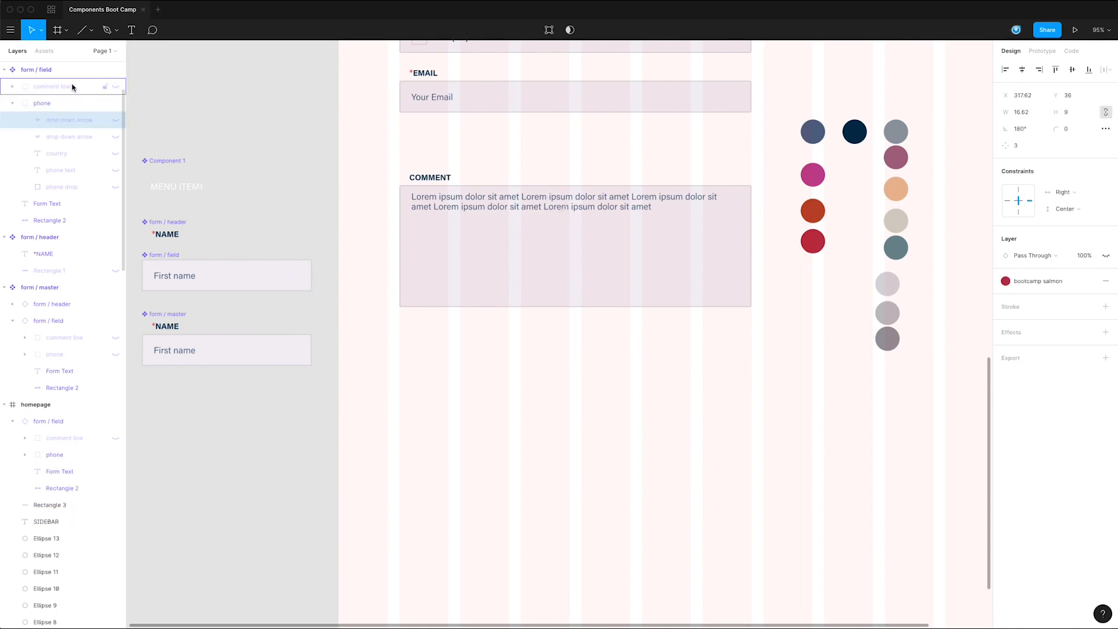
pyautogui.hotkey('ctrl', 'z')
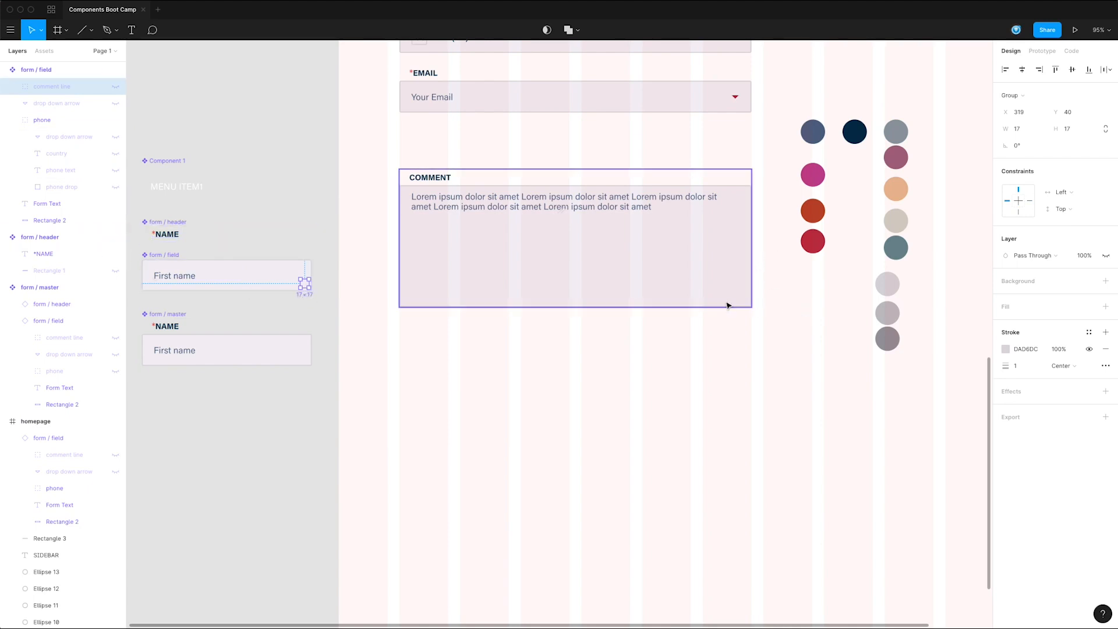
pyautogui.click(1074, 198)
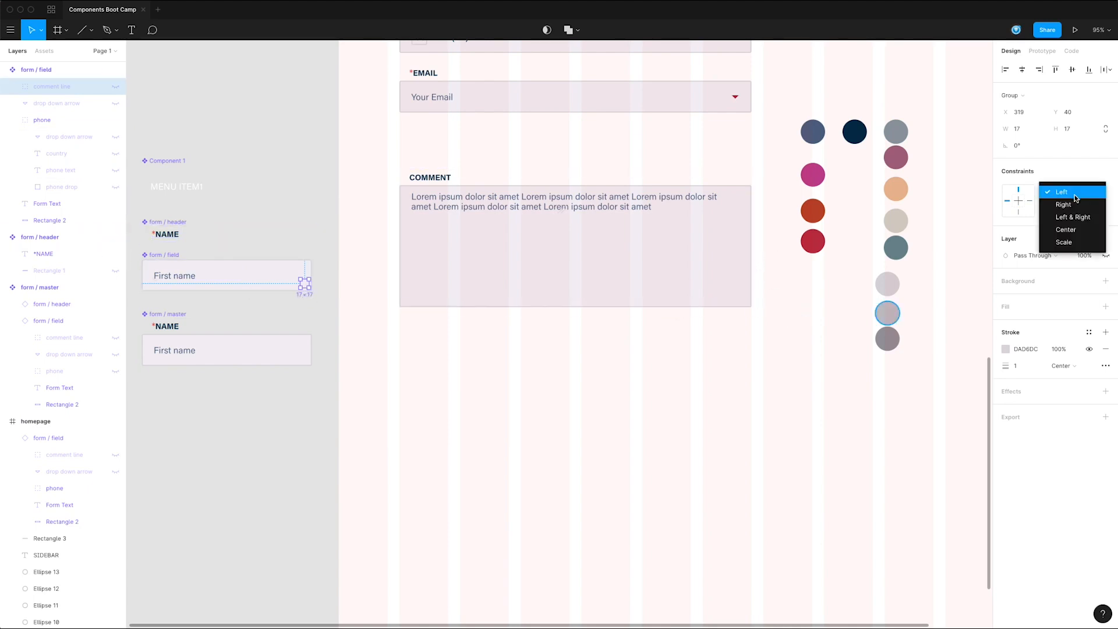
pyautogui.click(1075, 206)
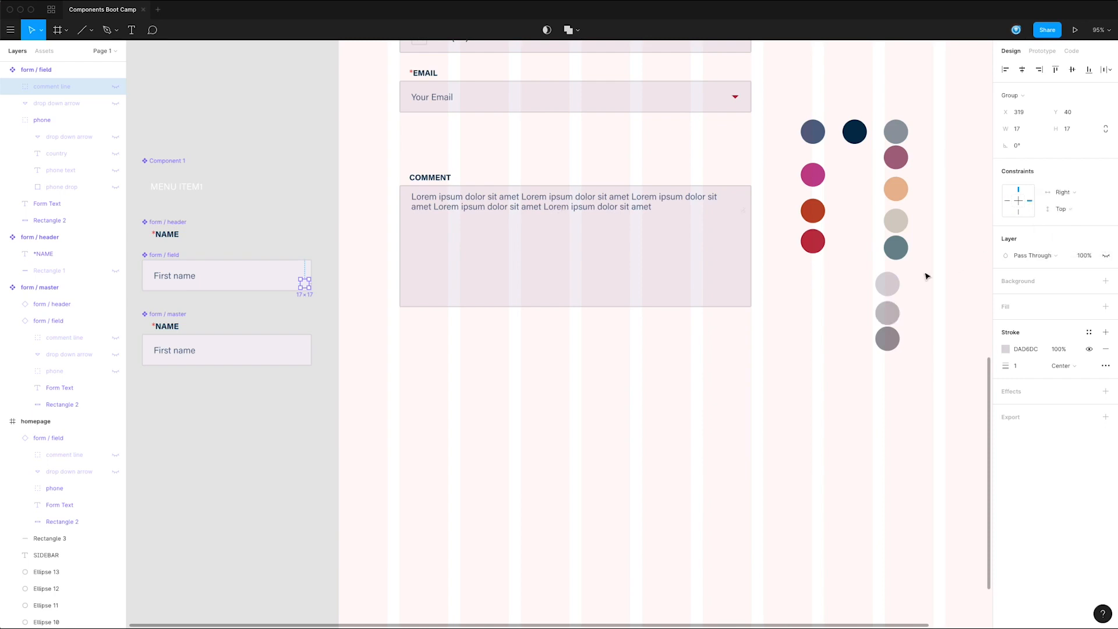
pyautogui.click(1072, 210)
pyautogui.click(1076, 219)
# - Recolor the strokes of Line 1 and Line 2 in the original form / field's comment line to BDBABF, sampled from the middle mauve-grey circle
pyautogui.click(12, 86)
pyautogui.click(53, 103)
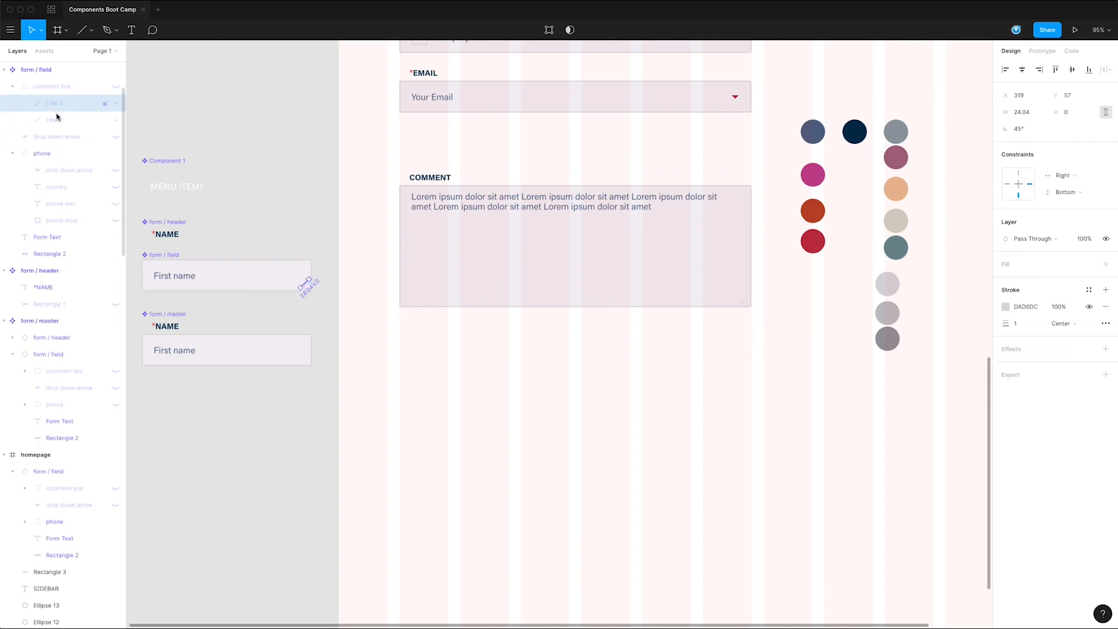
pyautogui.keyDown('shift'); pyautogui.click(54, 119); pyautogui.keyUp('shift')
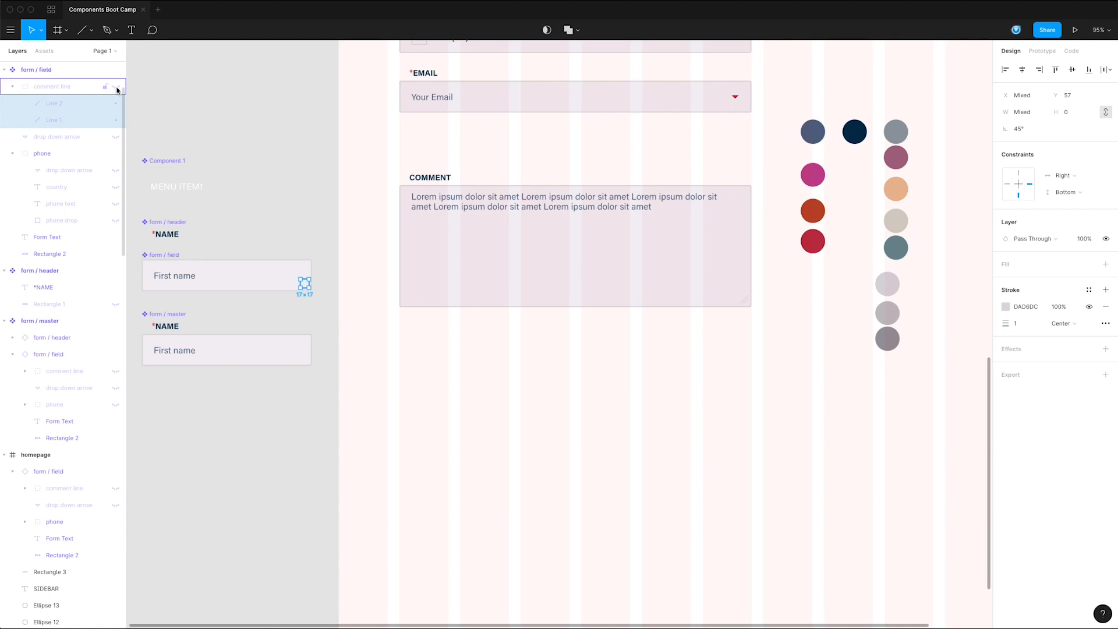
pyautogui.click(1005, 306)
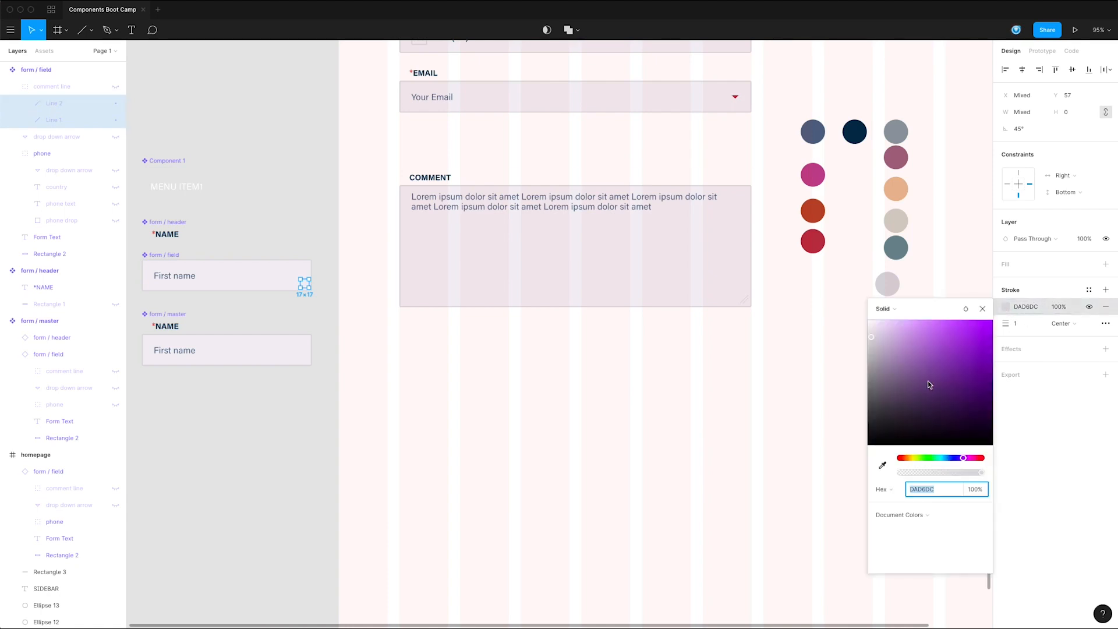
pyautogui.press('i')
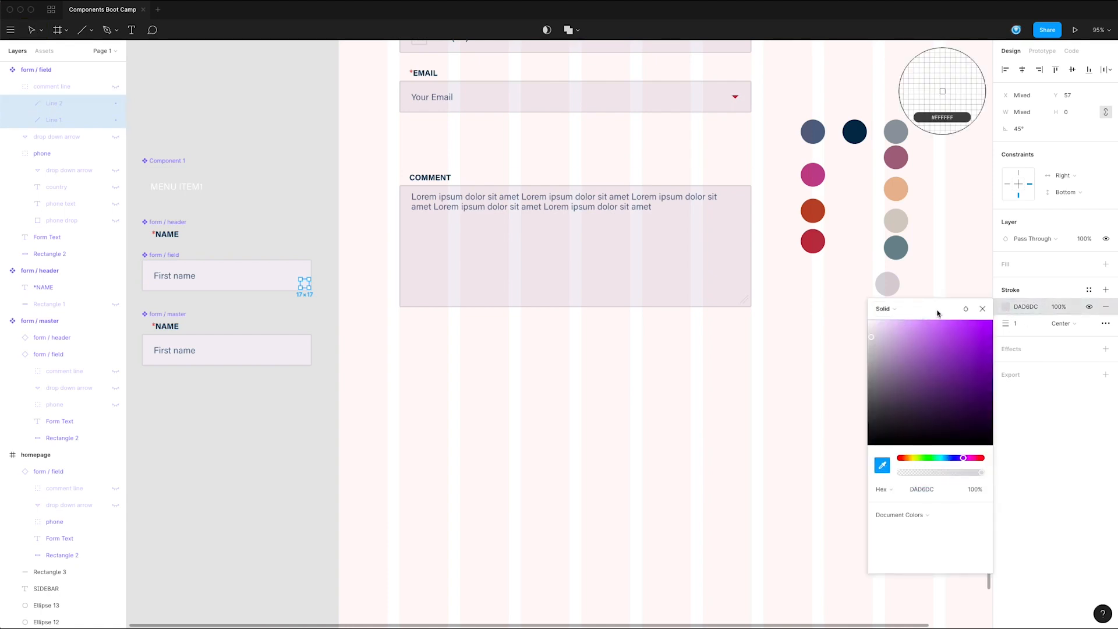
pyautogui.moveTo(937, 313); pyautogui.dragTo(932, 385)
pyautogui.click(889, 339)
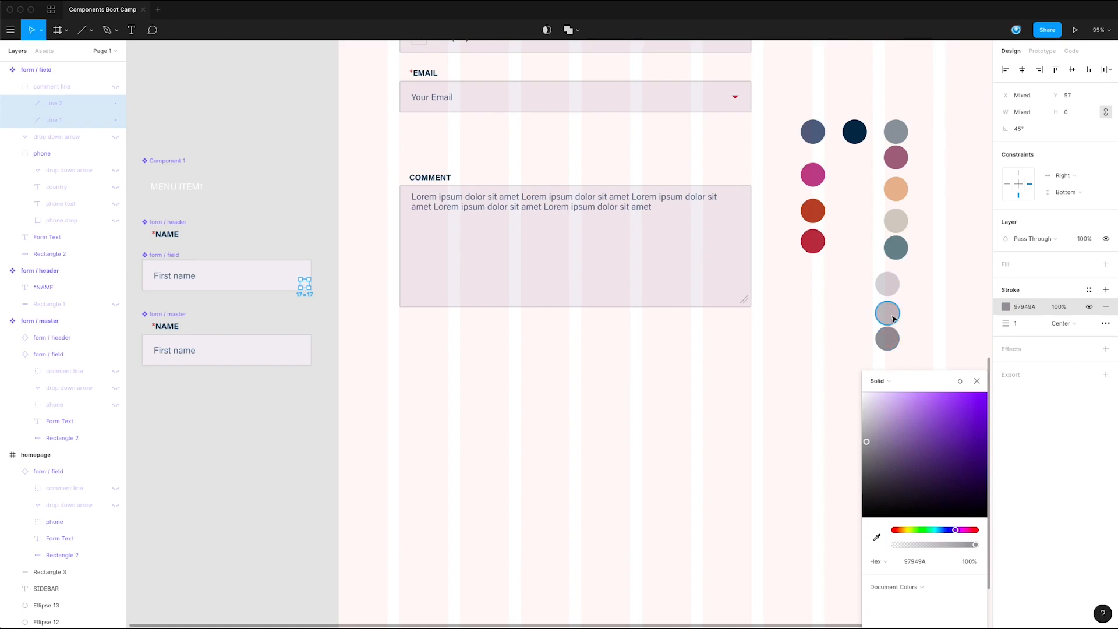
pyautogui.press('i')
pyautogui.click(887, 317)
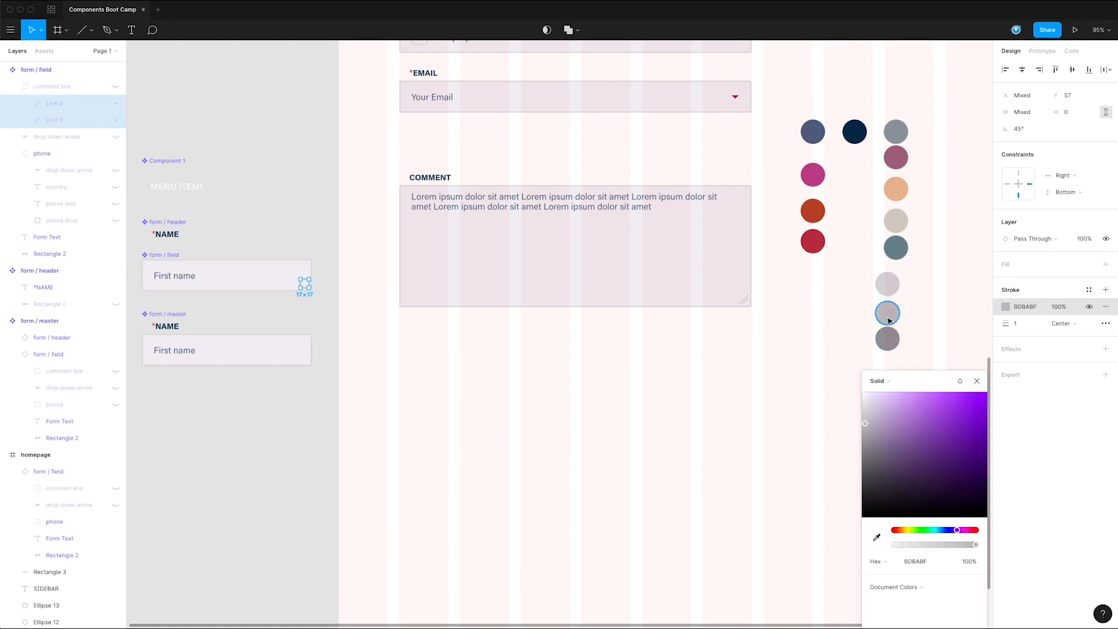
pyautogui.click(976, 381)
pyautogui.click(825, 361)
pyautogui.moveTo(824, 389); pyautogui.dragTo(817, 426)
# - Try the COMMENT form on the homepage at a height of about 182, then at about 255
pyautogui.click(644, 343)
pyautogui.moveTo(644, 343); pyautogui.dragTo(662, 295)
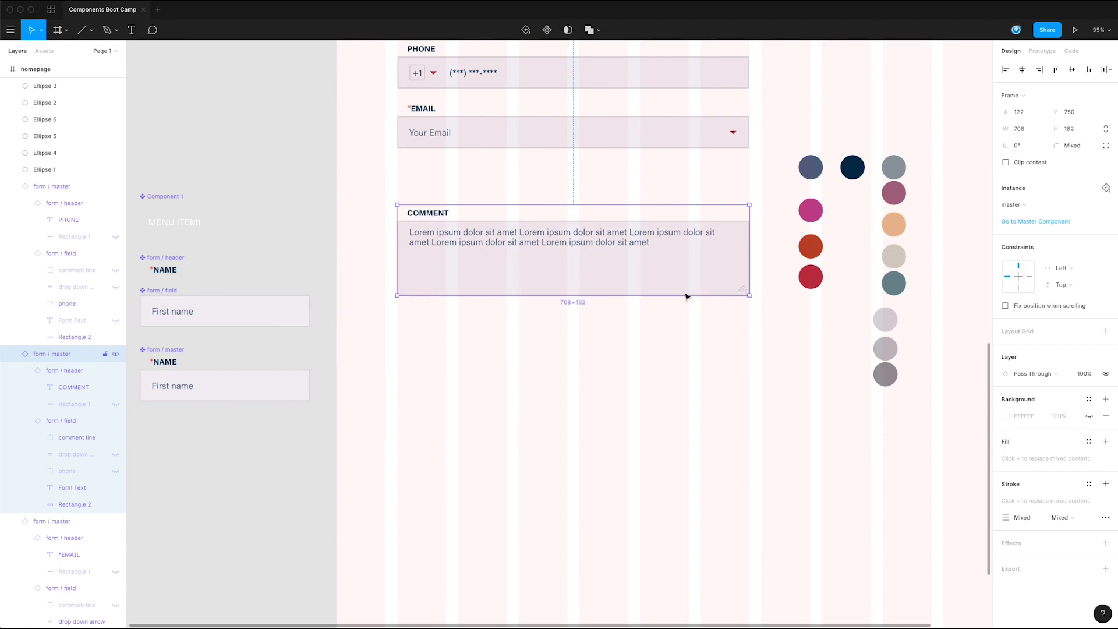
pyautogui.moveTo(677, 297); pyautogui.dragTo(676, 329)
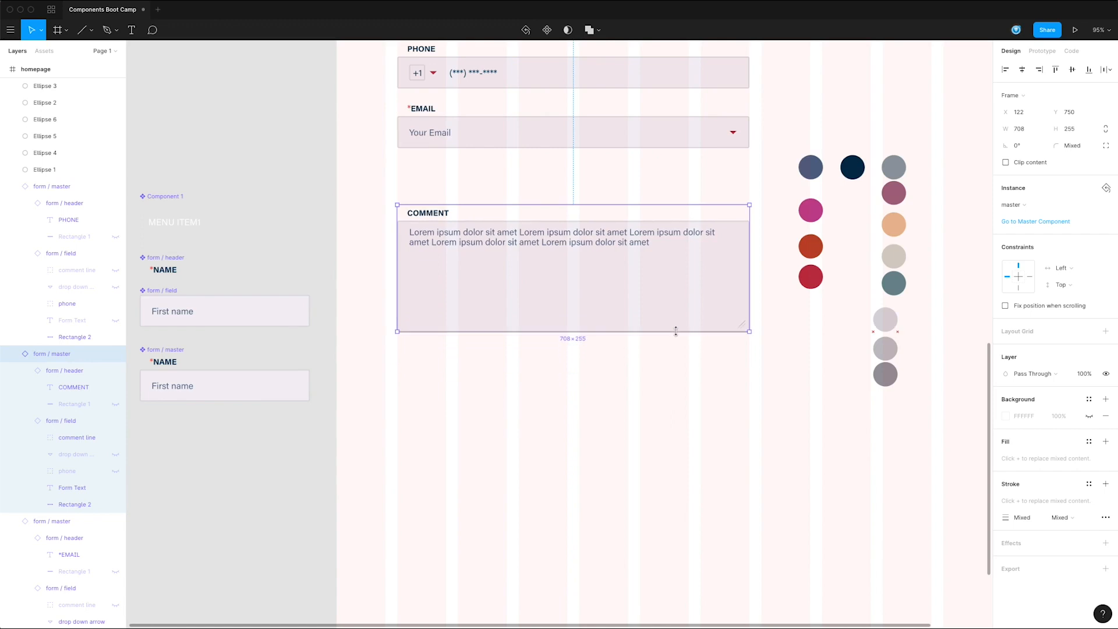
pyautogui.click(693, 396)
pyautogui.hscroll(-3, 782, 392)
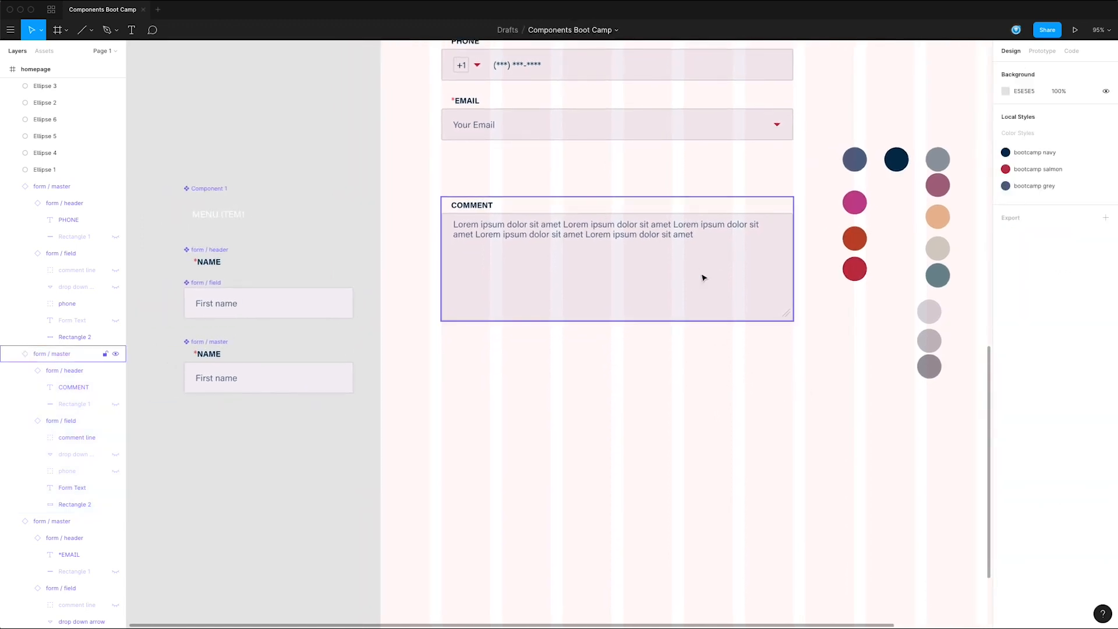
# - Resize the COMMENT form on the homepage to a height of about 215, keeping its width
pyautogui.moveTo(811, 354); pyautogui.dragTo(785, 391)
pyautogui.click(673, 332)
pyautogui.moveTo(618, 357); pyautogui.dragTo(620, 340)
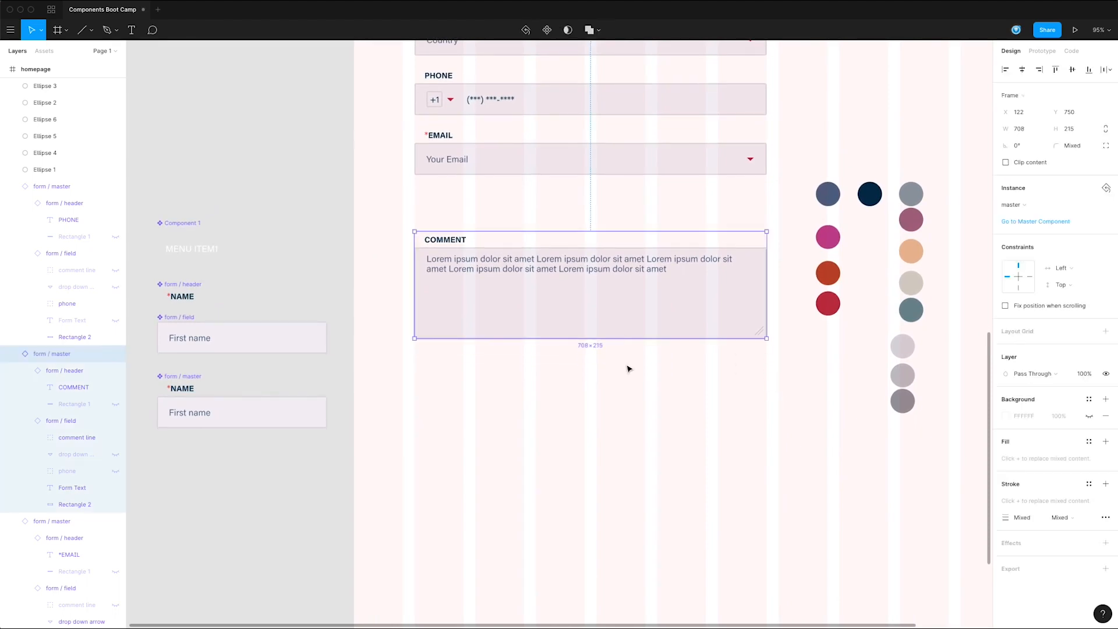
pyautogui.click(629, 367)
pyautogui.moveTo(780, 298); pyautogui.dragTo(726, 401)
pyautogui.scroll(3, 606, 425)
pyautogui.hscroll(-6, 402, 315)
pyautogui.scroll(-2, 402, 314)
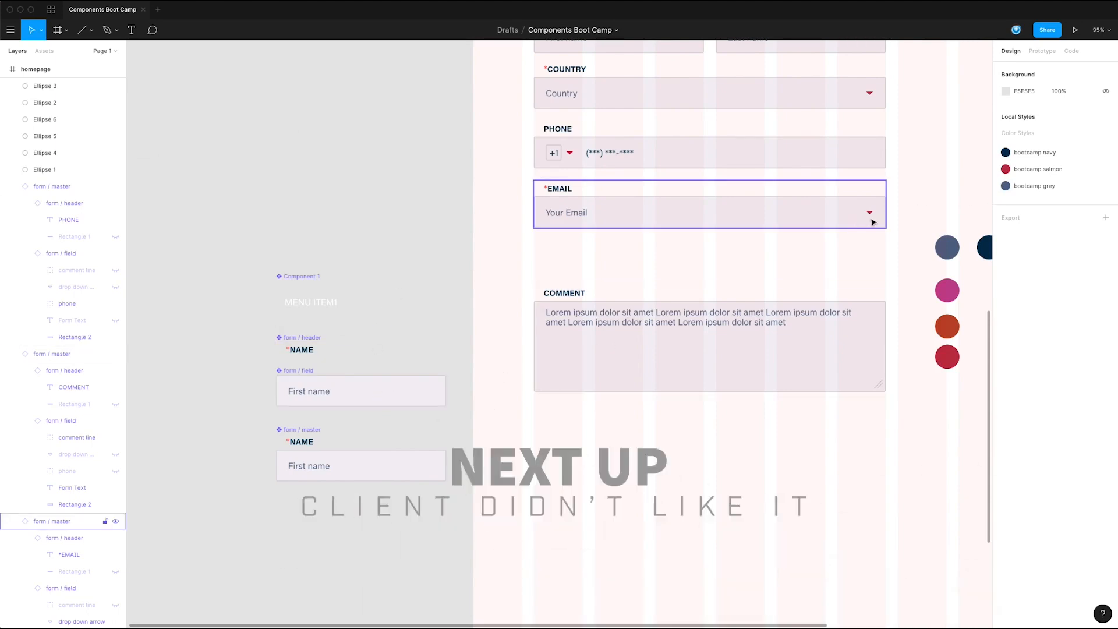
pyautogui.hscroll(5, 781, 302)
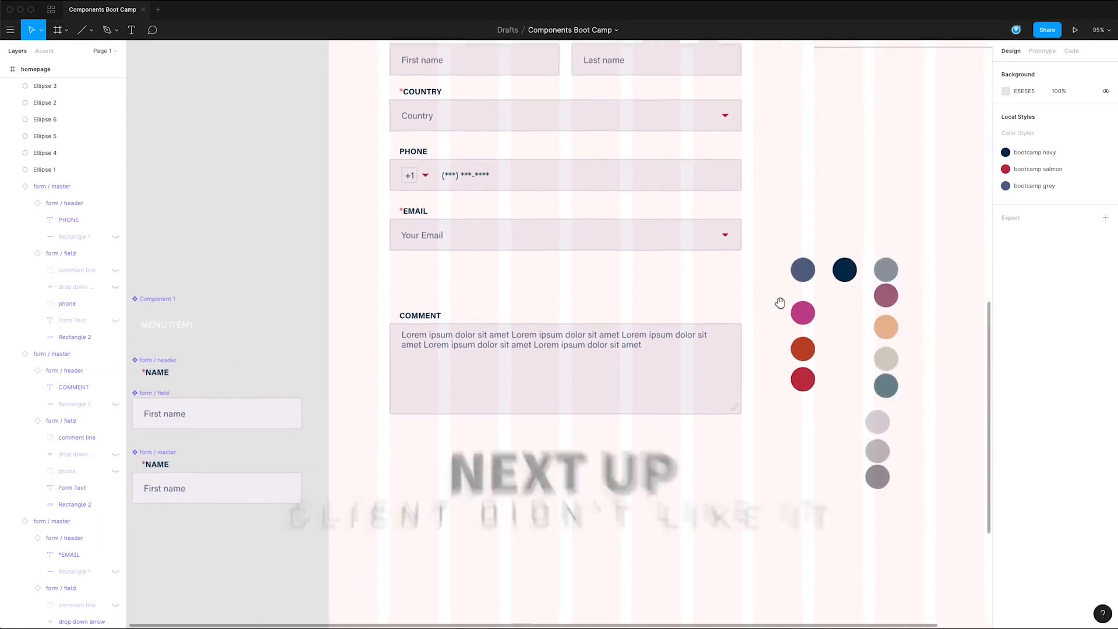
pyautogui.moveTo(778, 304); pyautogui.dragTo(734, 388)
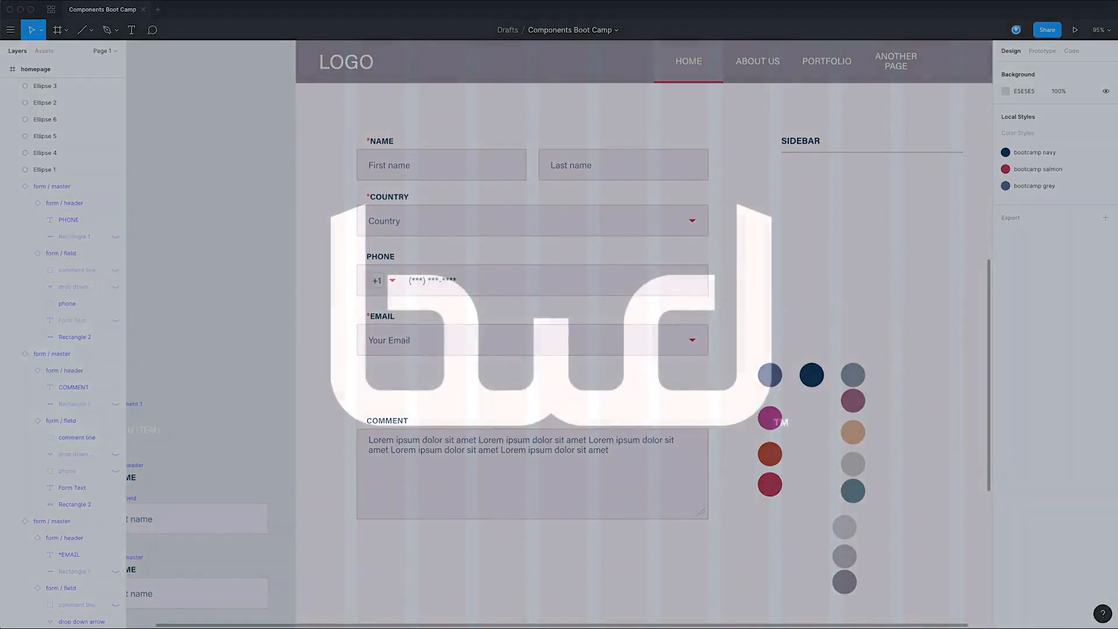